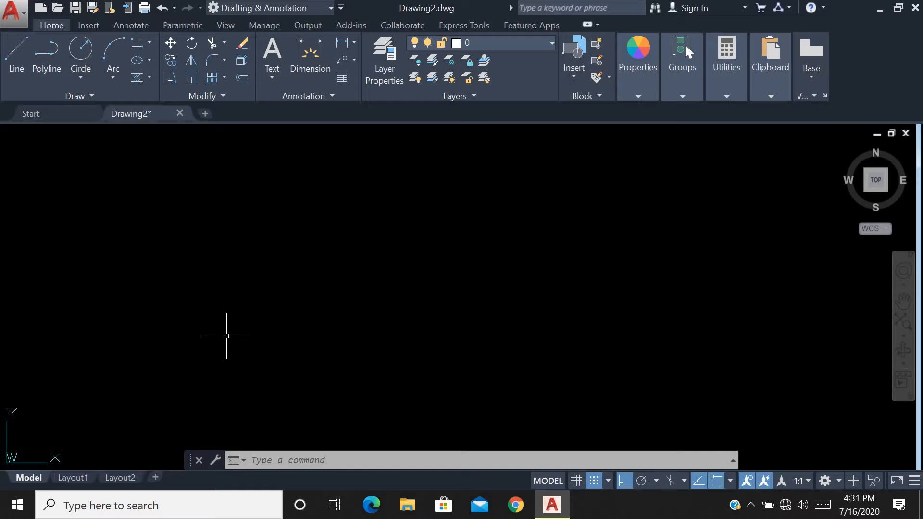
# - Draw a closed freehand revision cloud in the empty drawing area and select it to show its grips
pyautogui.write('REVCLOUD')
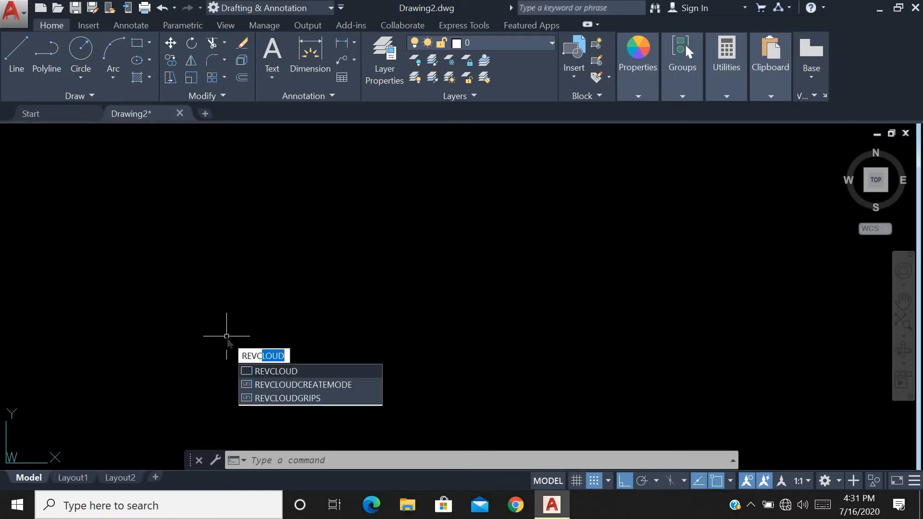
pyautogui.press('Return')
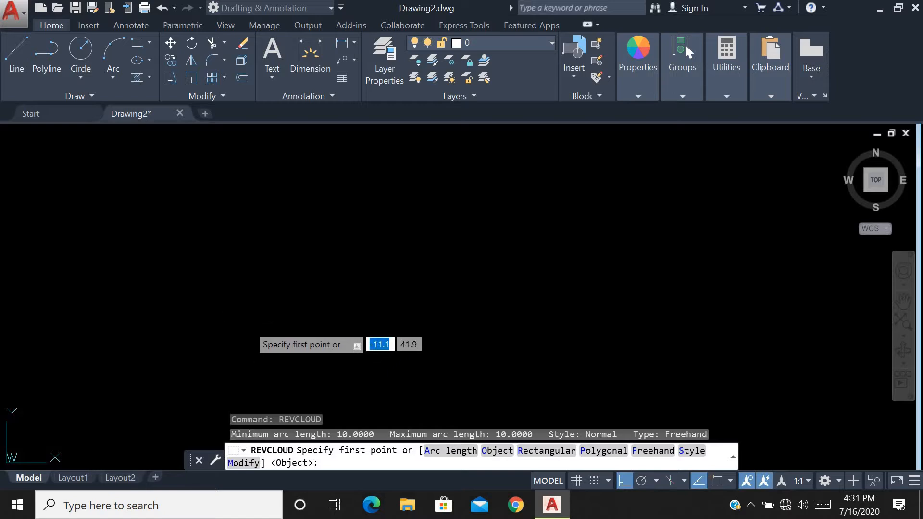
pyautogui.click(248, 276)
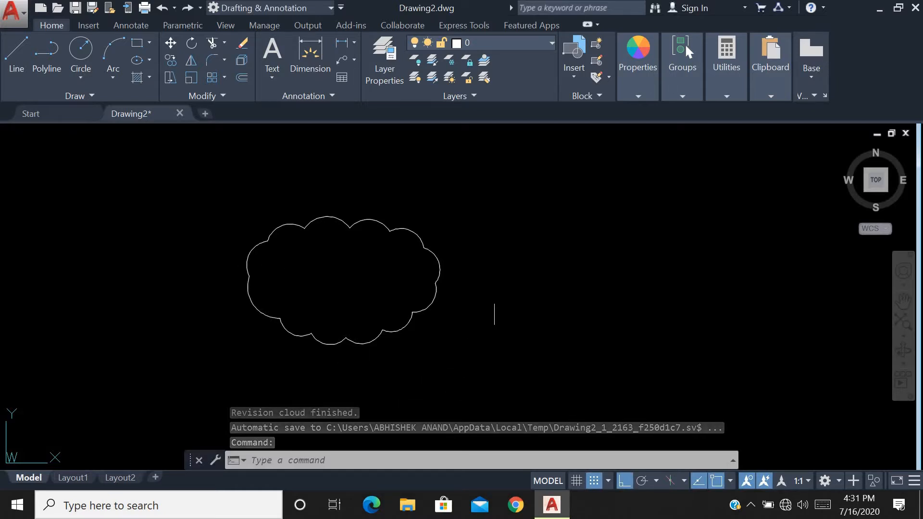
pyautogui.click(533, 211)
pyautogui.click(195, 332)
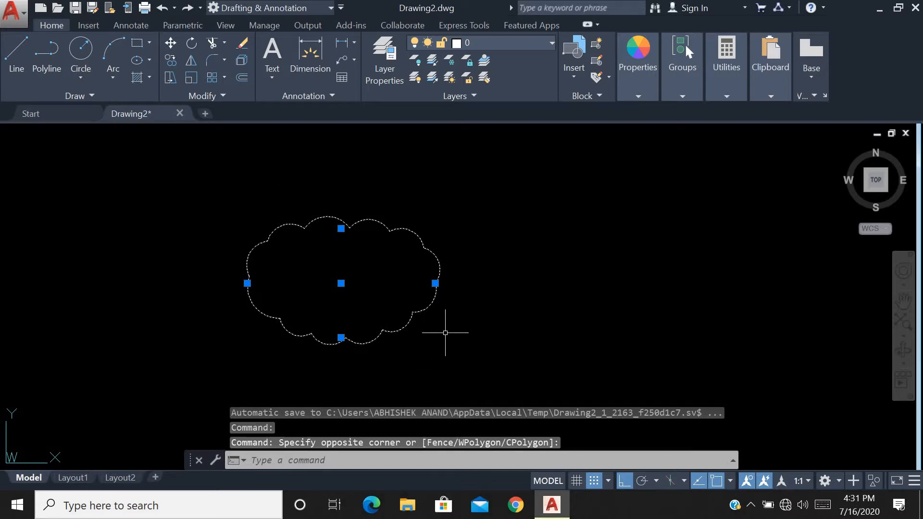
pyautogui.press('Escape')
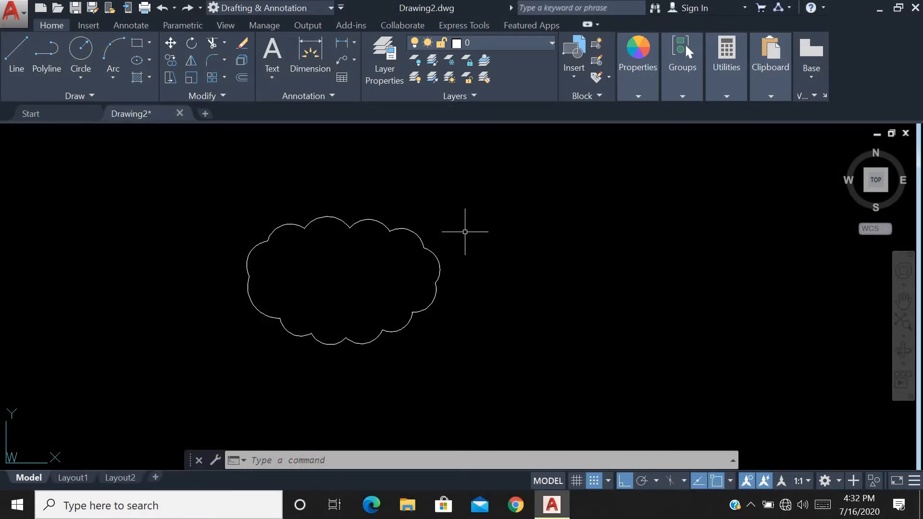
# - Erase the freehand revision cloud from the drawing
pyautogui.click(503, 169)
pyautogui.click(192, 441)
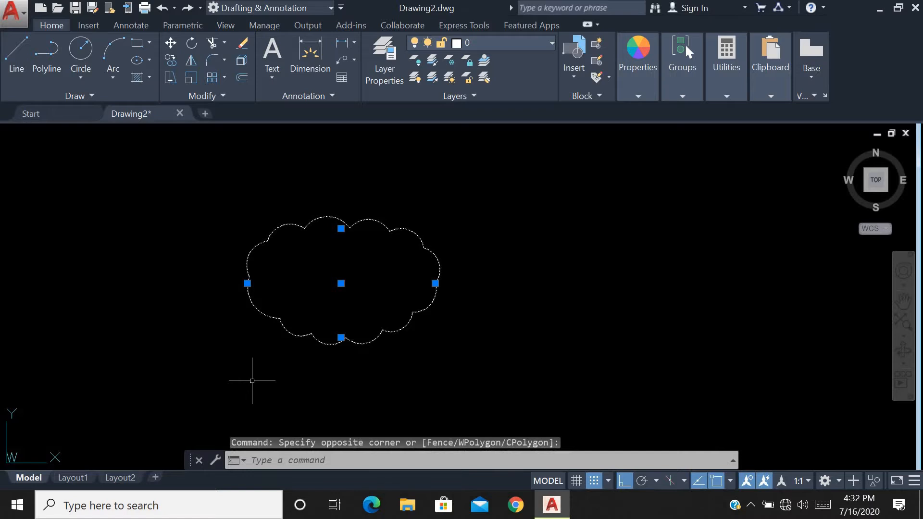
pyautogui.press('Delete')
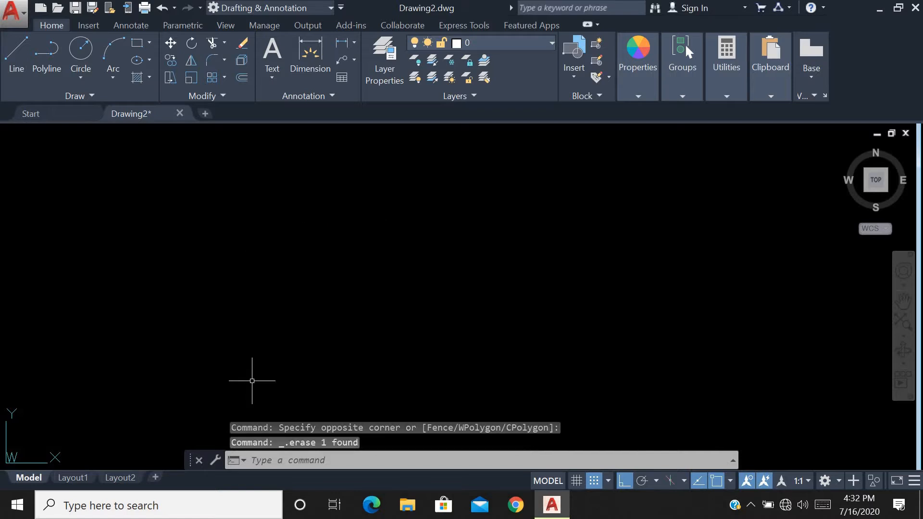
# - Draw two closed freehand revision clouds side by side with the REVCLOUD command
pyautogui.write('REVCLOUD')
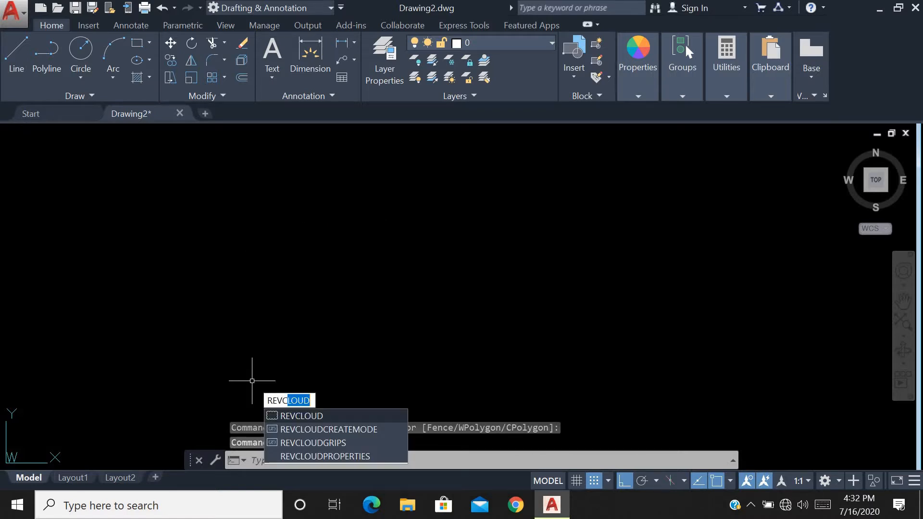
pyautogui.press('Return')
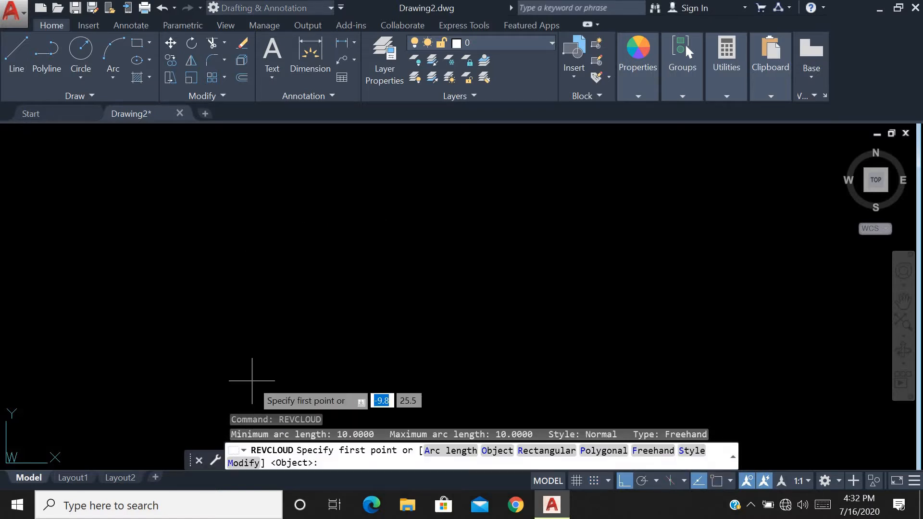
pyautogui.click(248, 216)
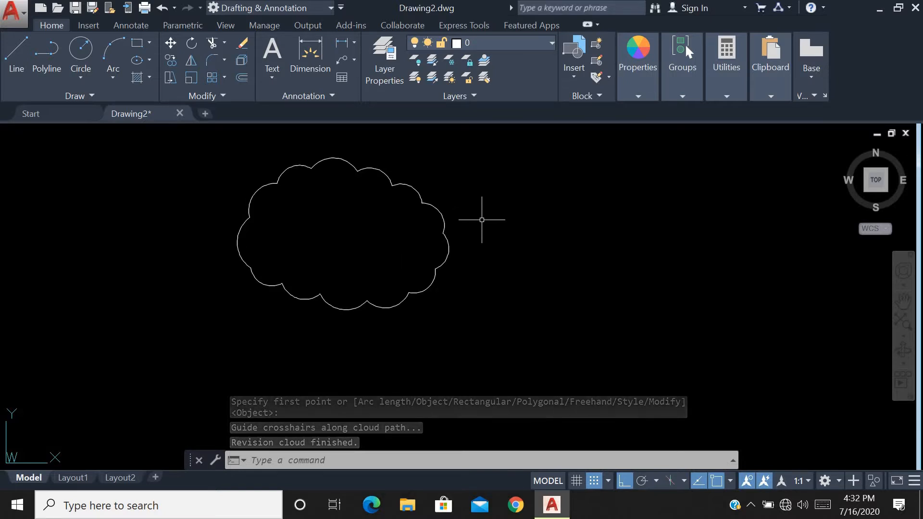
pyautogui.press('Return')
pyautogui.click(513, 278)
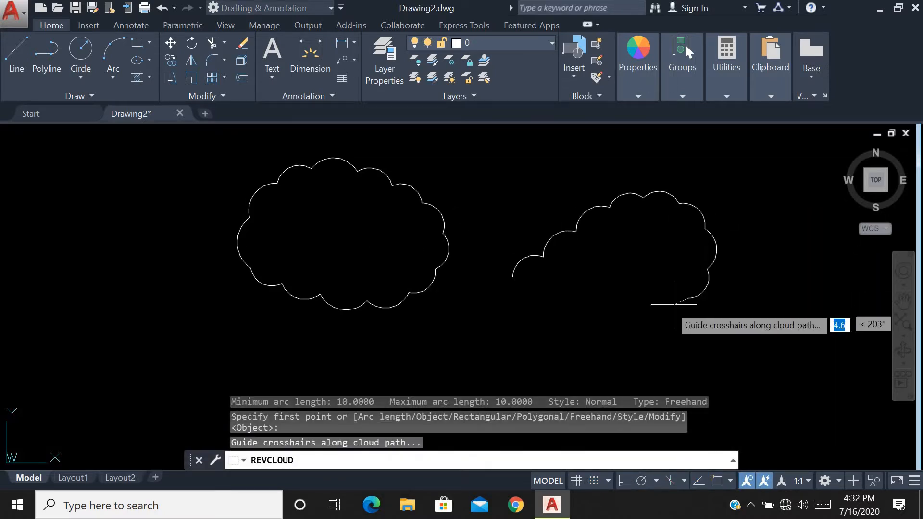
pyautogui.moveTo(512, 277)
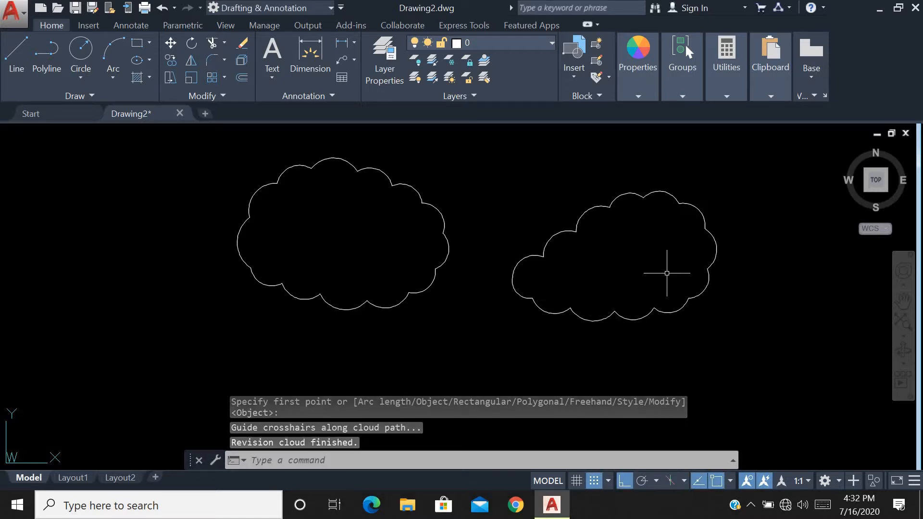
# - Erase both revision clouds together
pyautogui.scroll(-2, 670, 272)
pyautogui.click(747, 203)
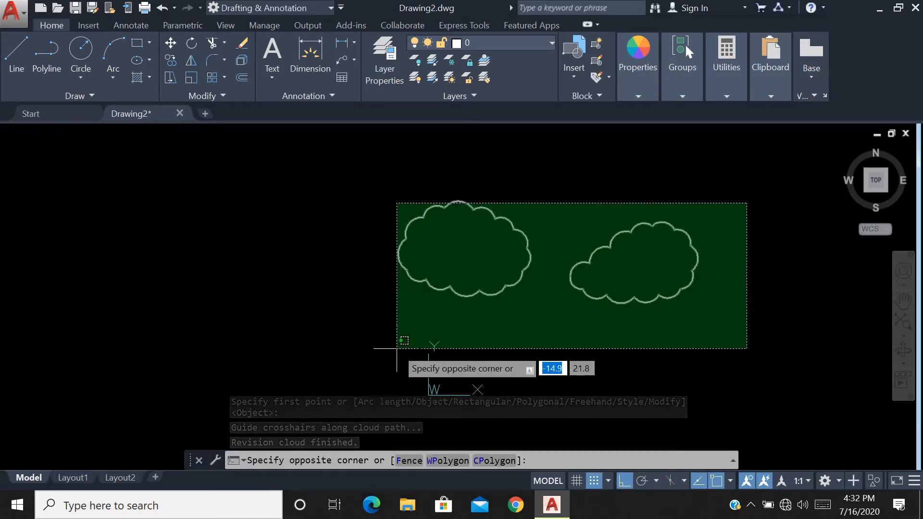
pyautogui.click(397, 348)
pyautogui.press('Delete')
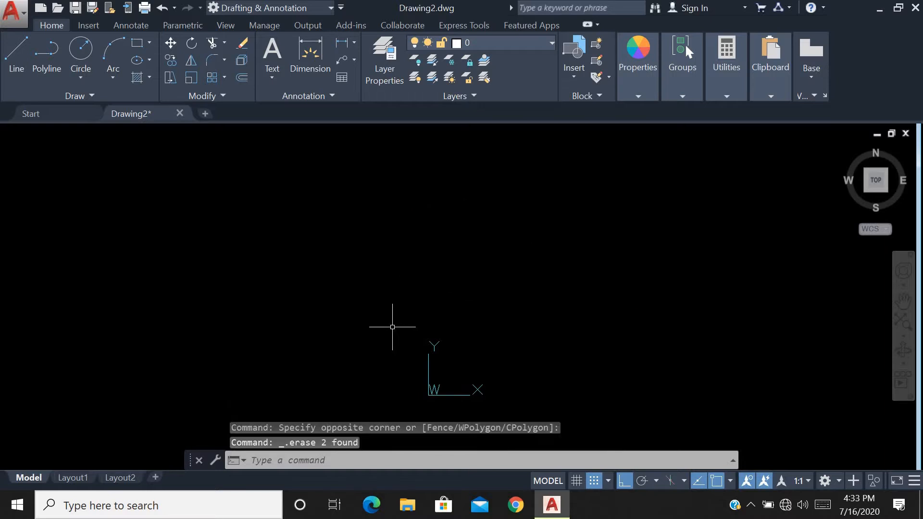
# - Draw a closed freehand revision cloud with both the minimum and maximum arc length set to 10
pyautogui.write('REVC')
pyautogui.press('Return')
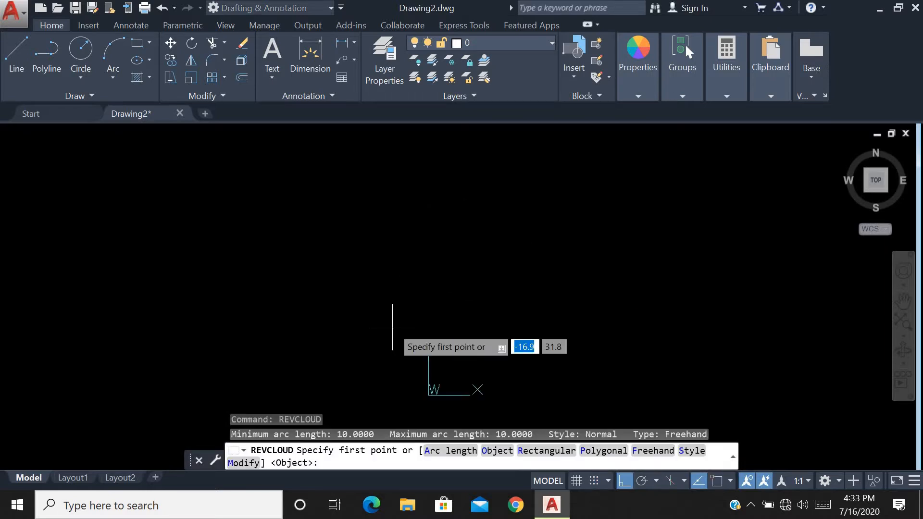
pyautogui.click(469, 454)
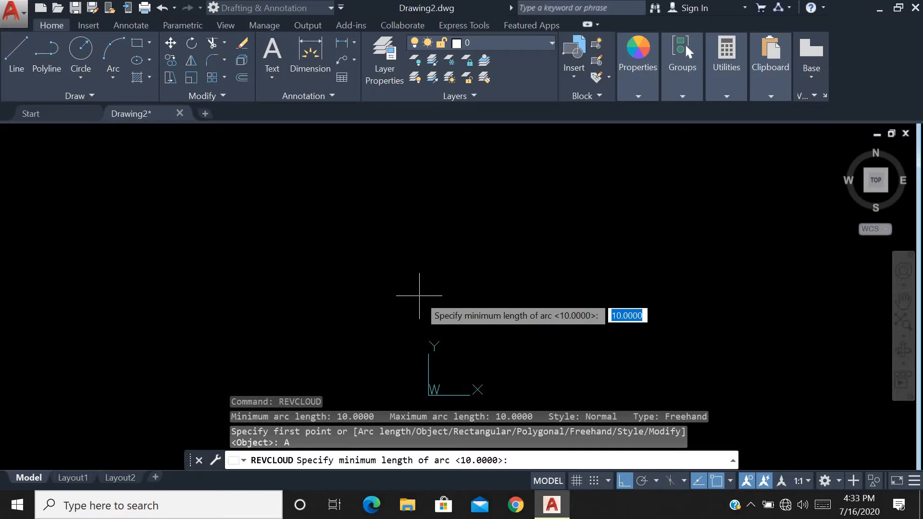
pyautogui.write('10')
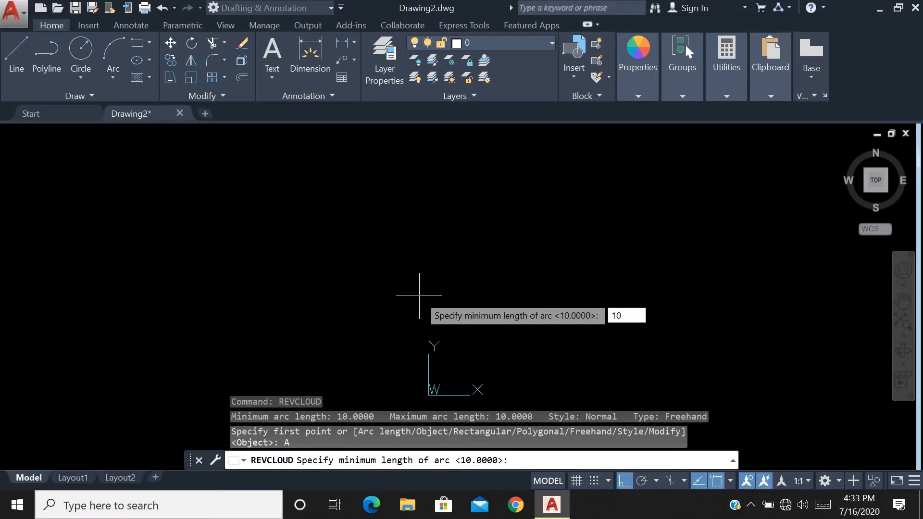
pyautogui.press('Return')
pyautogui.write('10')
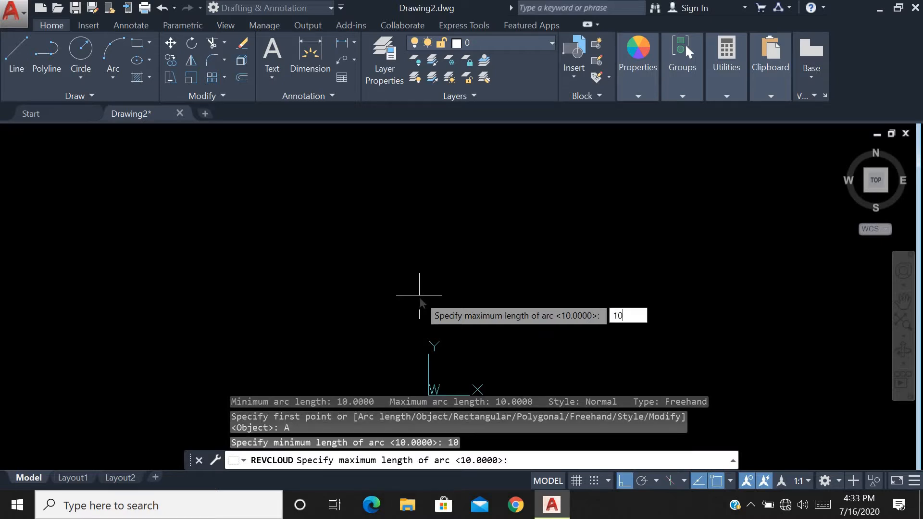
pyautogui.press('Return')
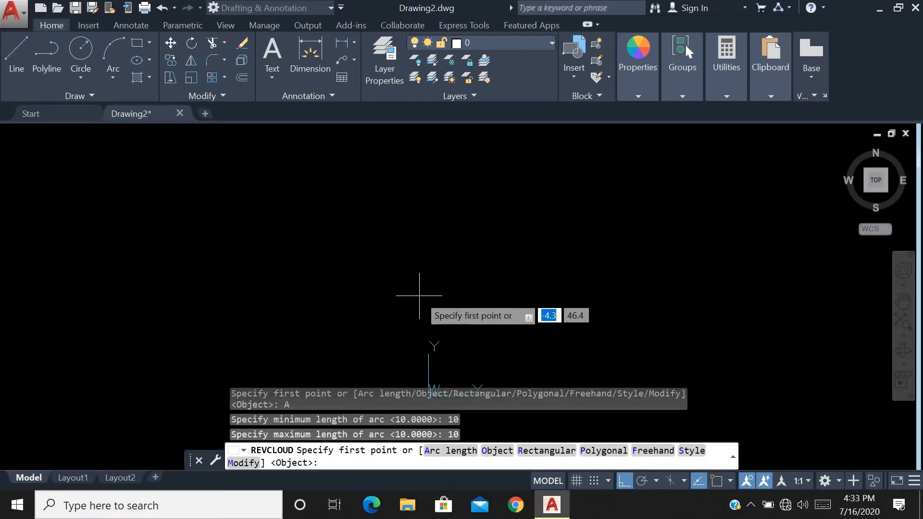
pyautogui.click(225, 289)
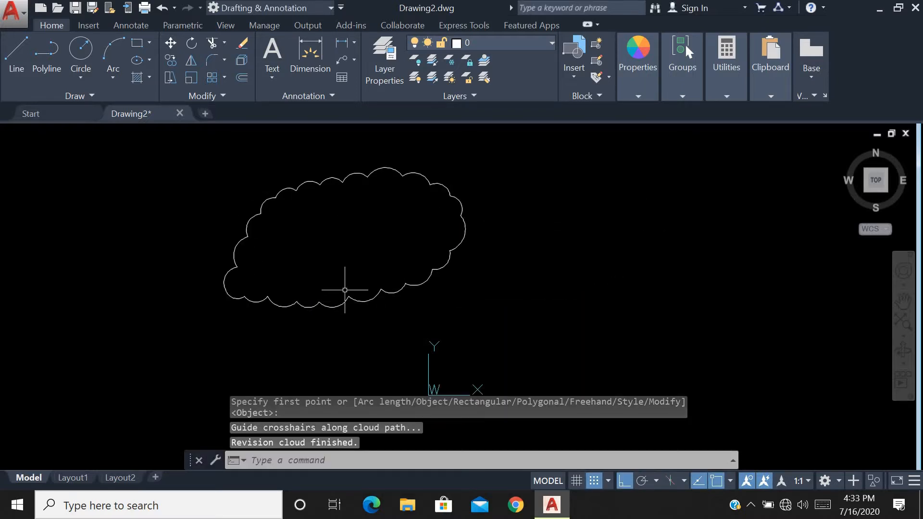
# - Set the minimum and maximum arc length to 20 and draw a larger freehand revision cloud to the right of the first
pyautogui.press('Return')
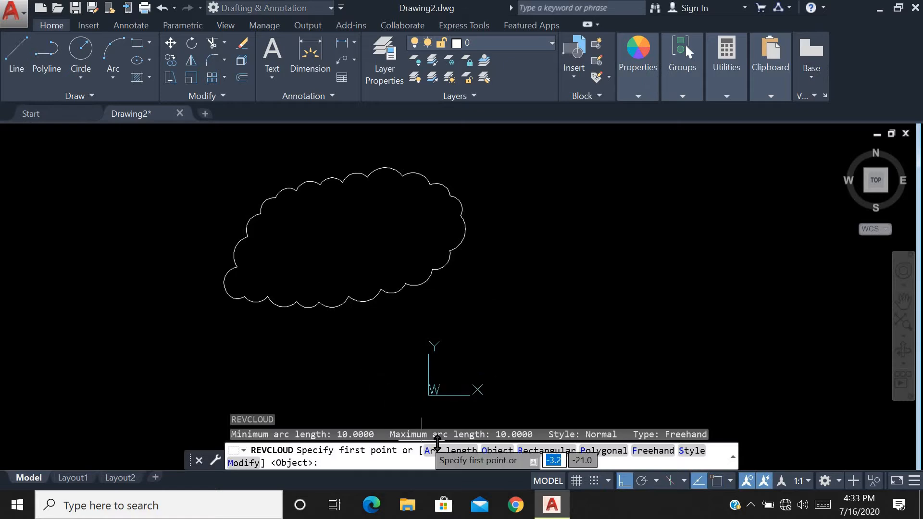
pyautogui.click(446, 452)
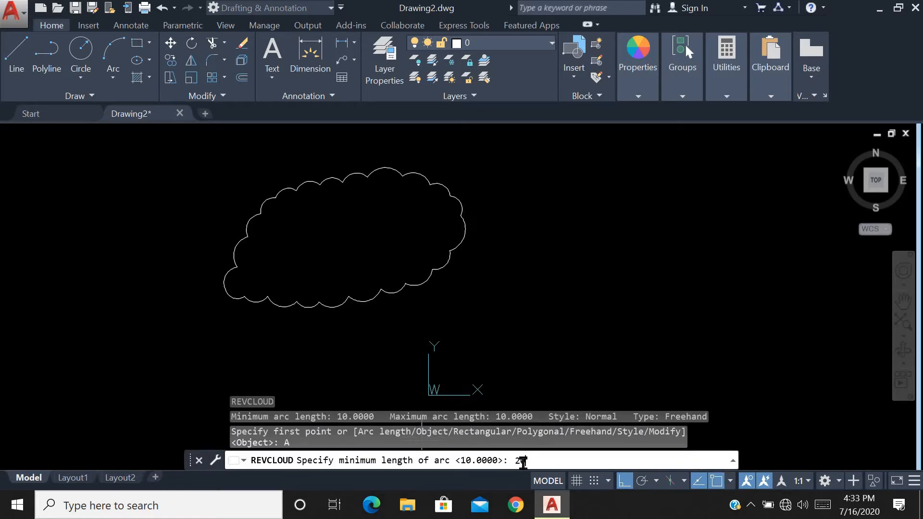
pyautogui.write('20')
pyautogui.press('Return')
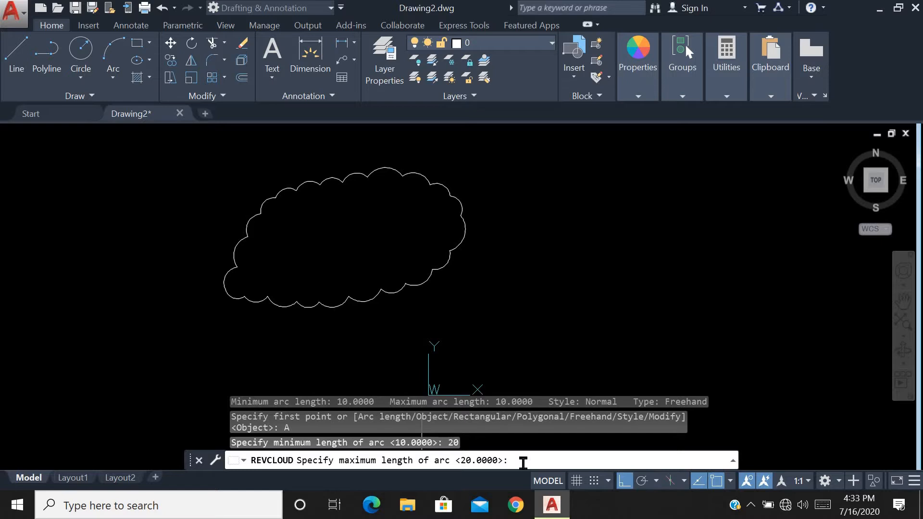
pyautogui.press('Return')
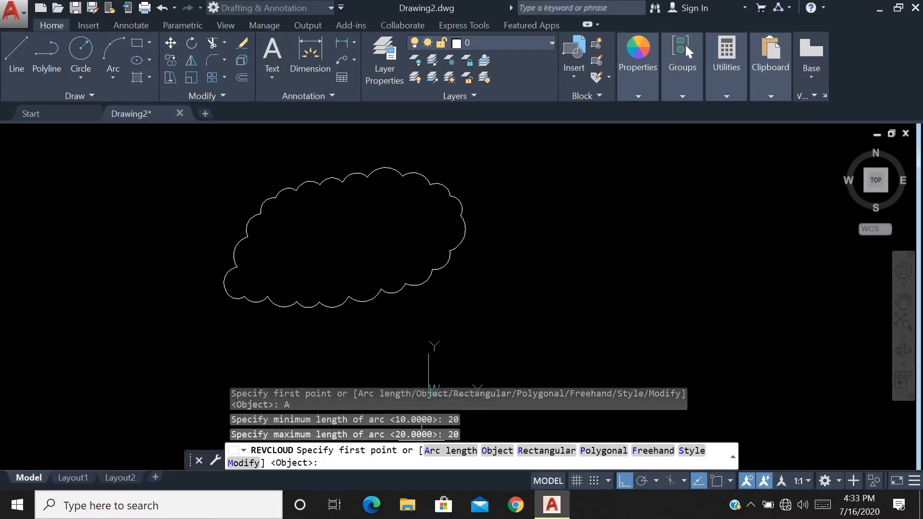
pyautogui.click(529, 262)
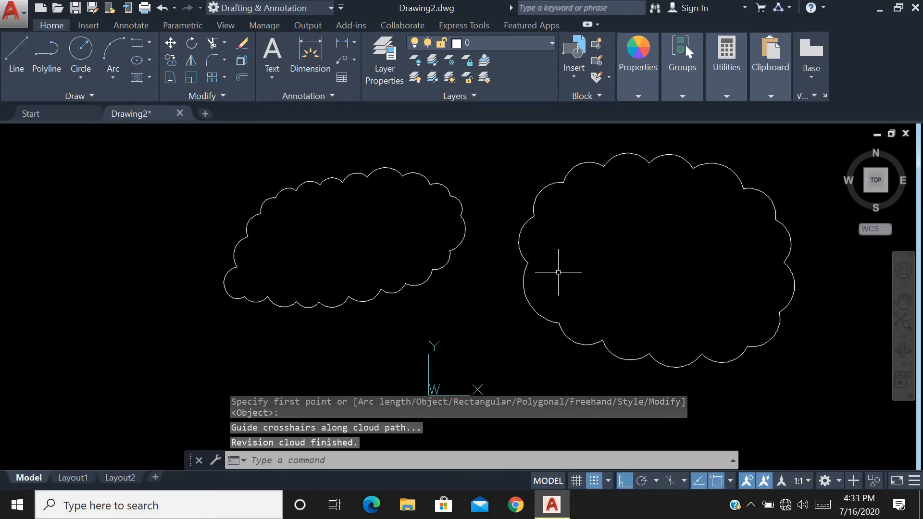
# - Draw a smaller freehand revision cloud inside the larger one, using the same arc length
pyautogui.press('Return')
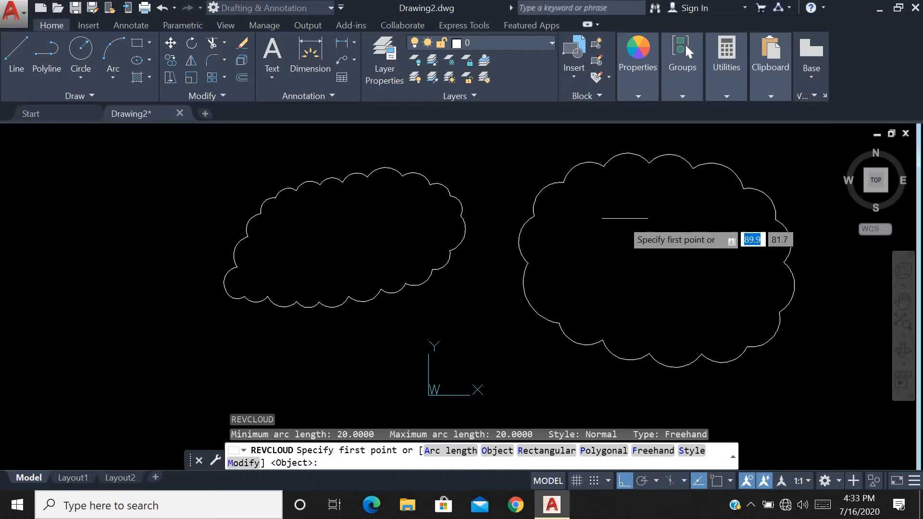
pyautogui.click(575, 286)
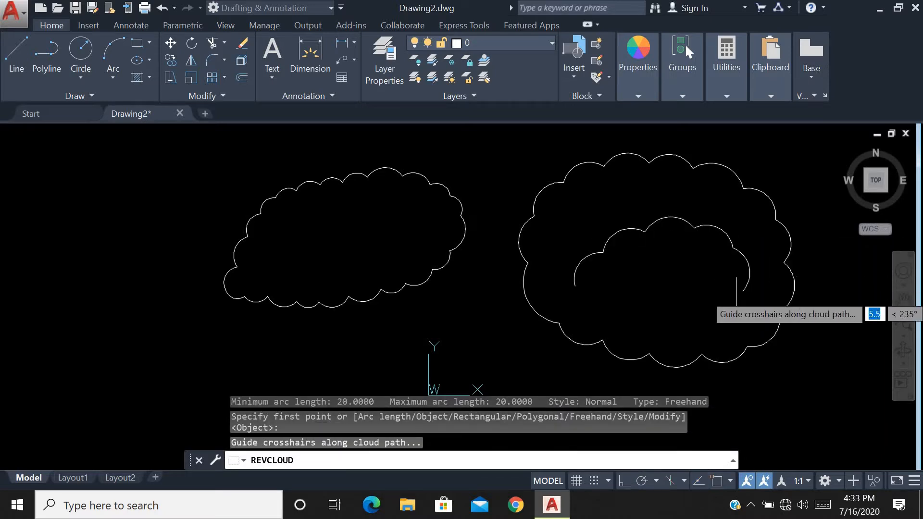
pyautogui.moveTo(589, 291)
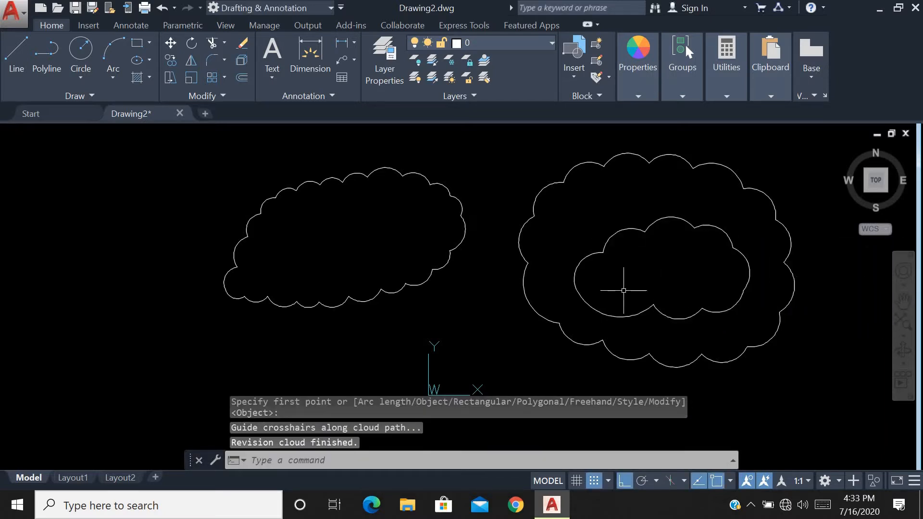
# - Erase all three revision clouds from the drawing
pyautogui.scroll(-4, 623, 290)
pyautogui.click(735, 255)
pyautogui.click(439, 291)
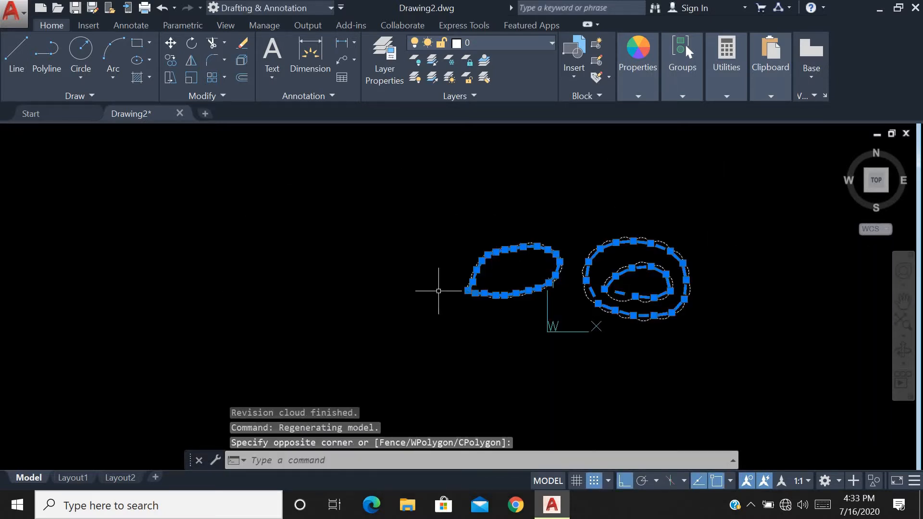
pyautogui.press('Delete')
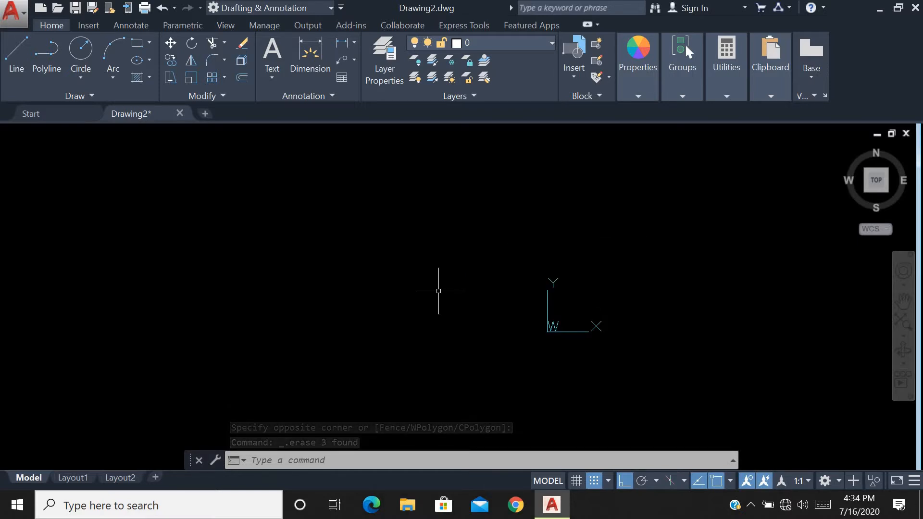
# - Run the UCSICON command to adjust the display of the UCS icon
pyautogui.write('UCSI')
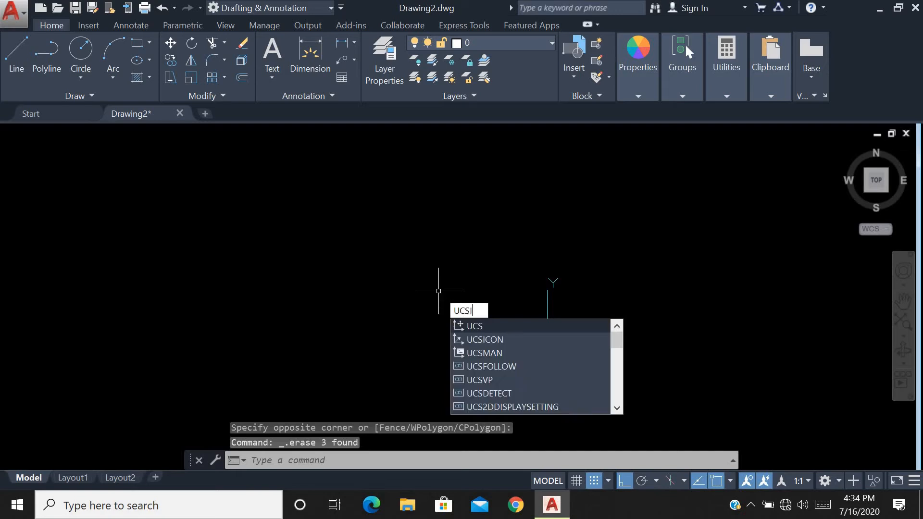
pyautogui.write('CON')
pyautogui.press('Return')
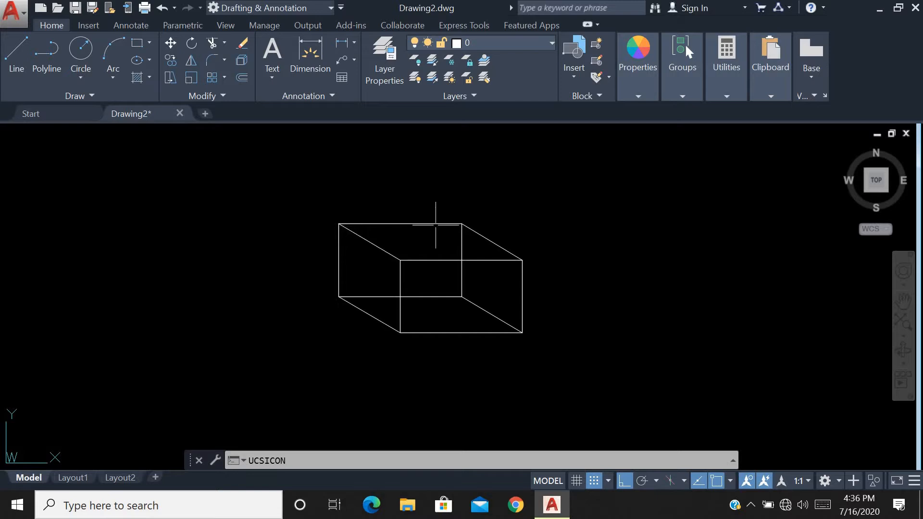
# - Draw a closed freehand revision cloud around the upper edge of the wireframe box with the REVCLOUD command
pyautogui.write('REVC')
pyautogui.press('Return')
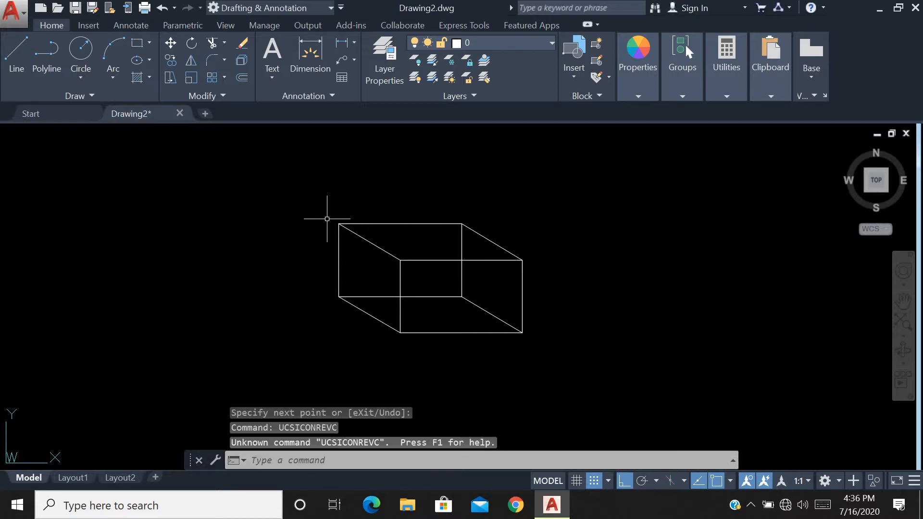
pyautogui.write('REVC')
pyautogui.press('Return')
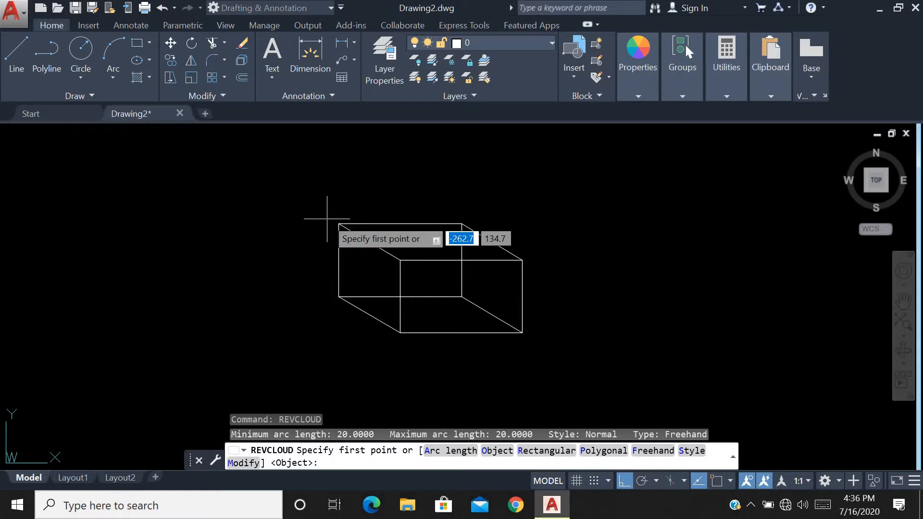
pyautogui.click(323, 203)
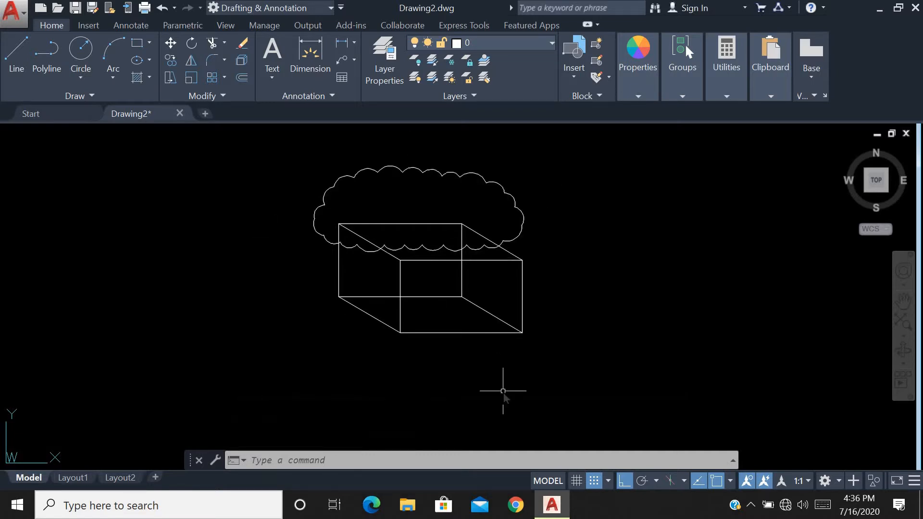
# - Convert the wireframe box's front rectangle into a revision cloud with REVCLOUD's Object option, reversing the arc direction
pyautogui.write('REVC')
pyautogui.press('Return')
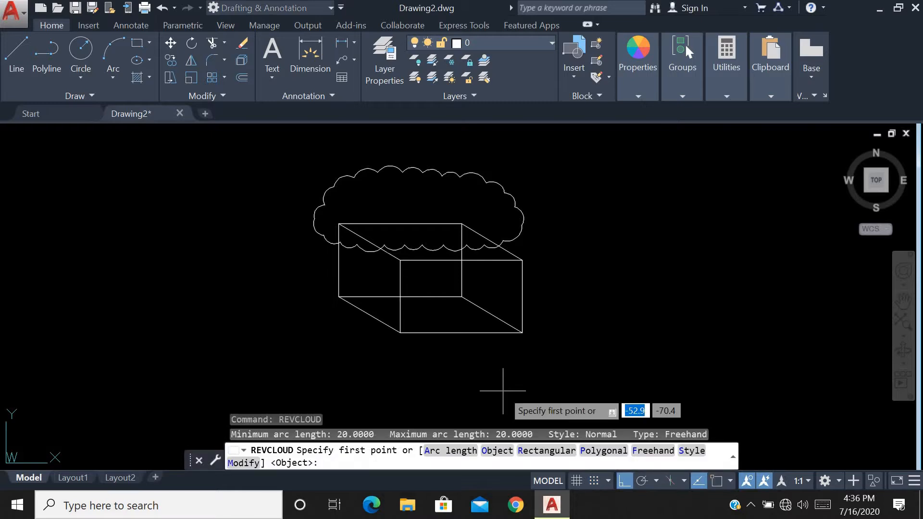
pyautogui.click(511, 456)
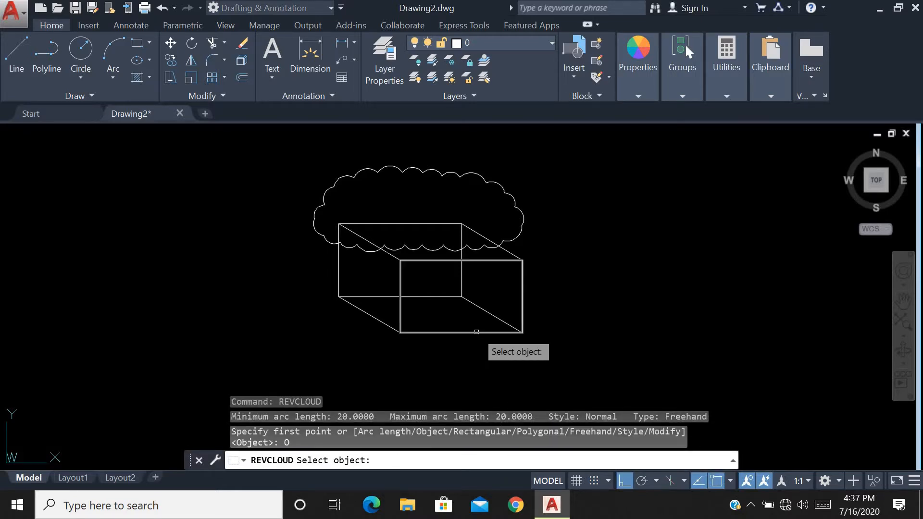
pyautogui.click(477, 332)
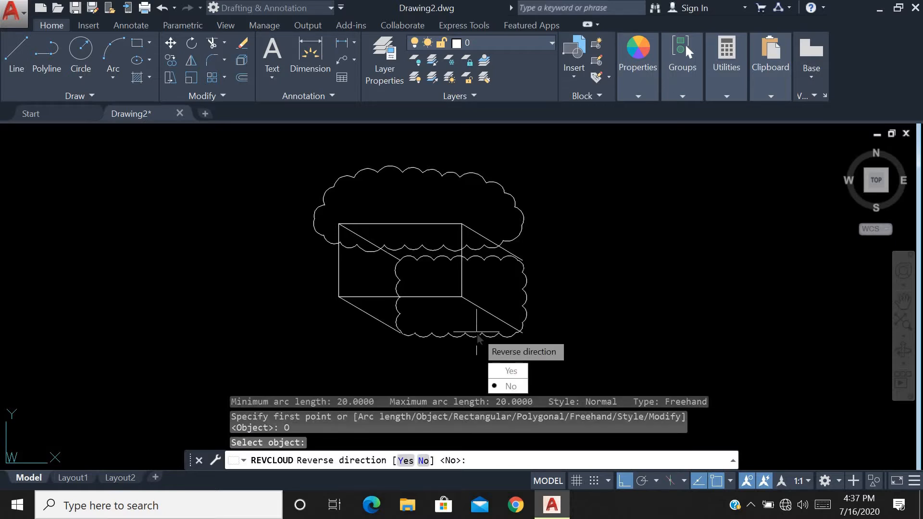
pyautogui.click(511, 371)
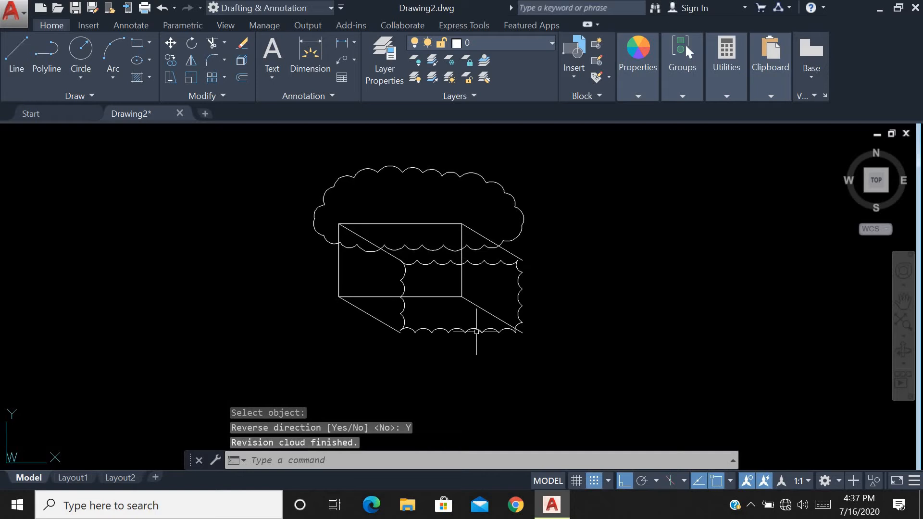
pyautogui.scroll(4, 440, 341)
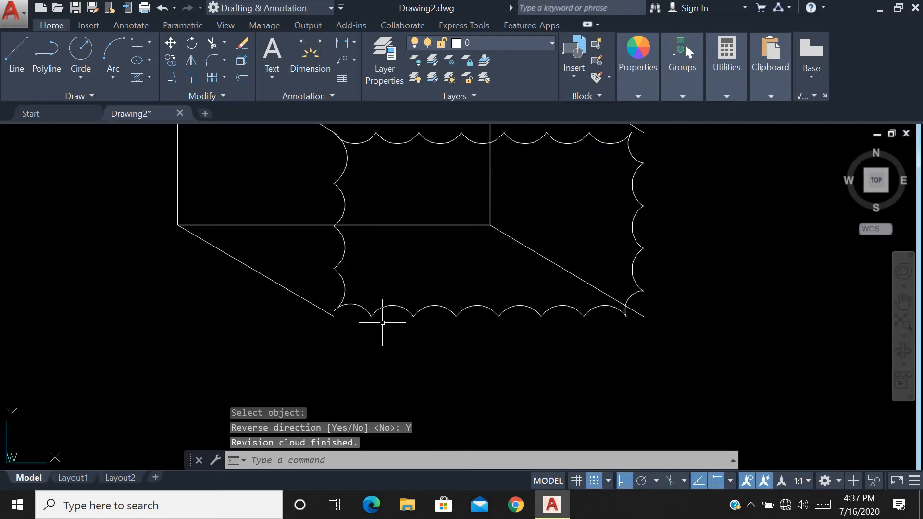
pyautogui.scroll(-3, 462, 300)
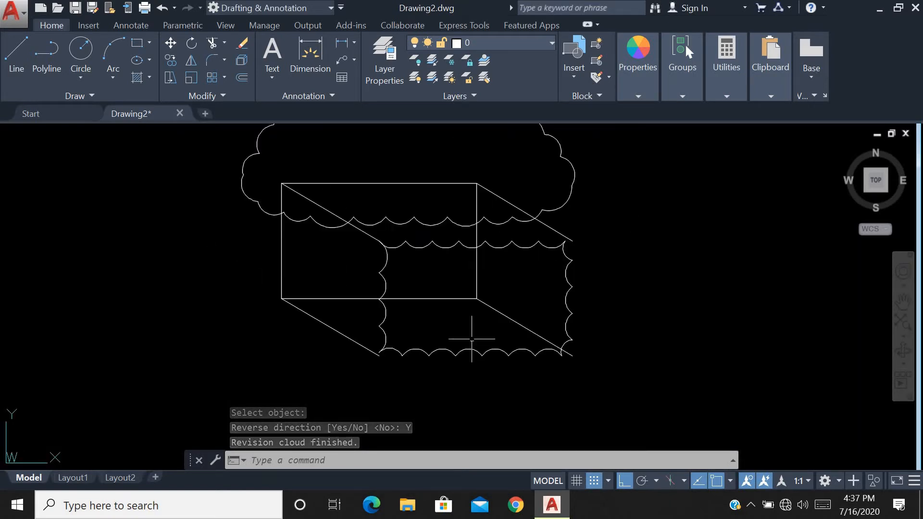
pyautogui.scroll(-1, 474, 325)
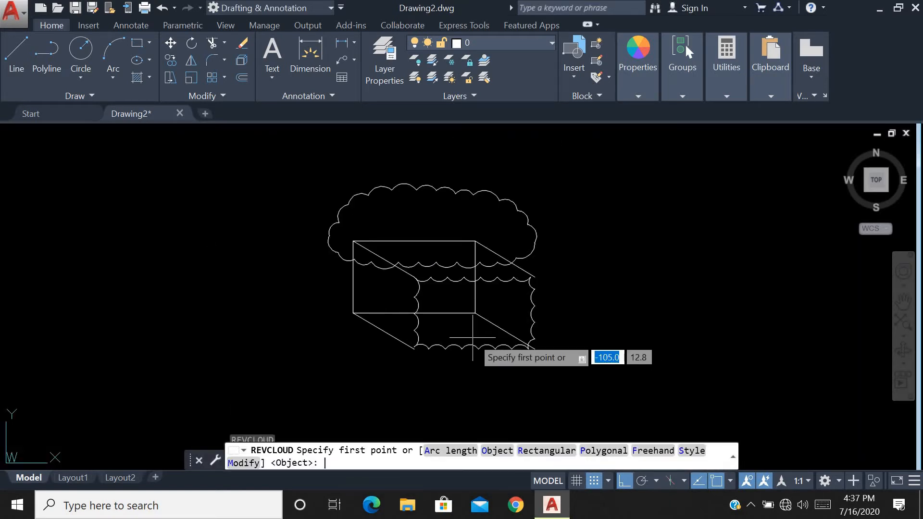
# - Convert the box's lower-left slanted edge into a revision cloud with the Object option, without reversing the arc direction
pyautogui.press('Return')
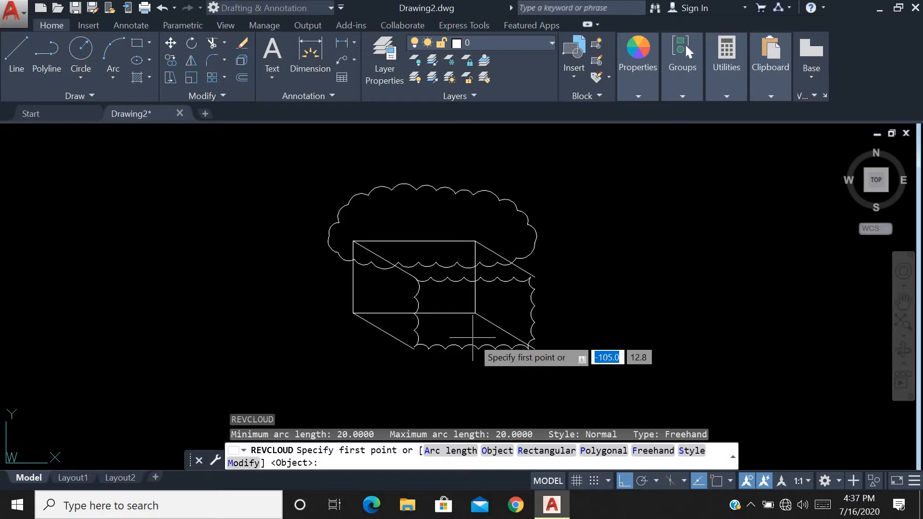
pyautogui.click(495, 450)
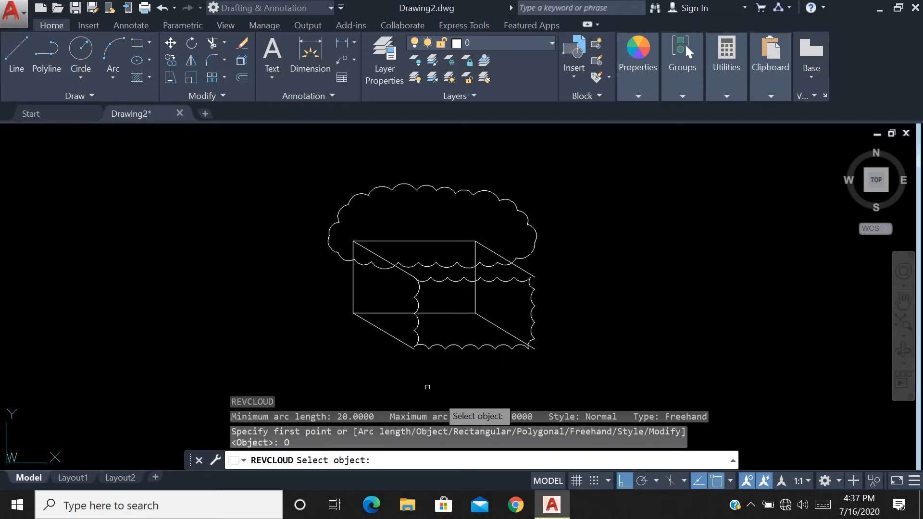
pyautogui.click(382, 330)
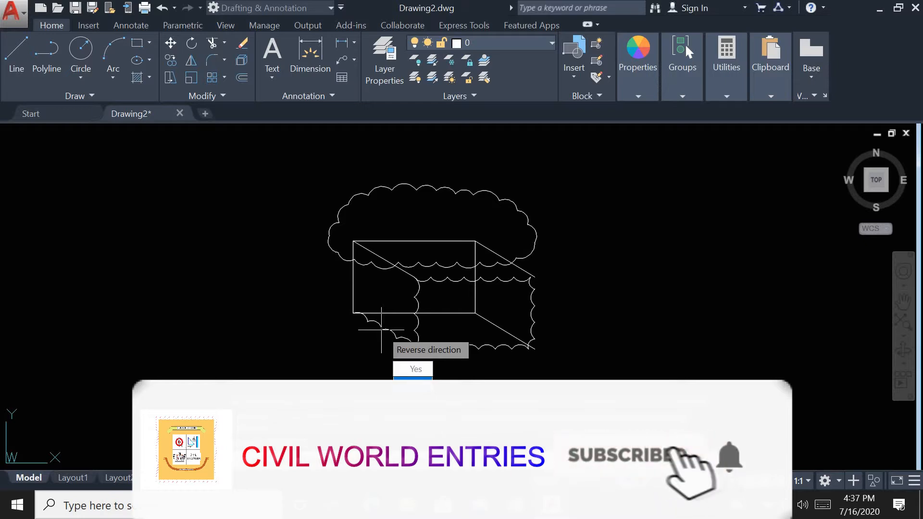
pyautogui.click(414, 369)
pyautogui.scroll(4, 386, 313)
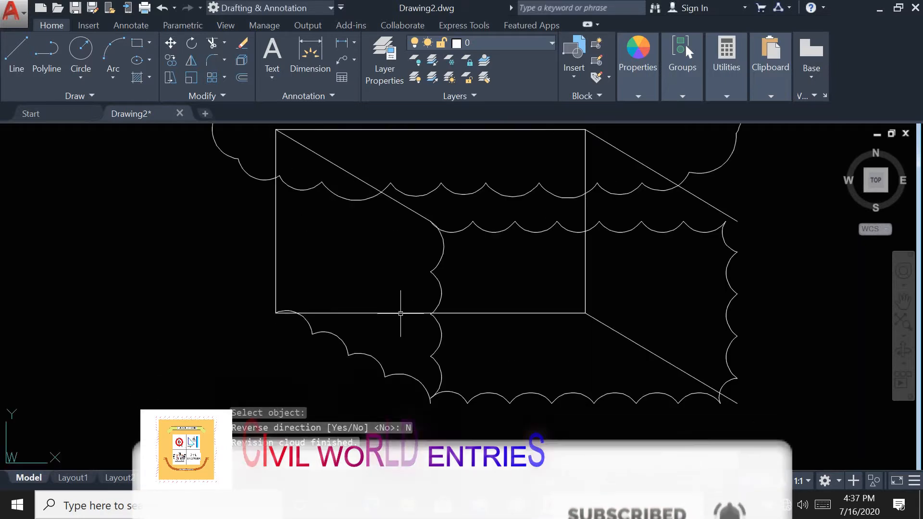
pyautogui.scroll(-2, 400, 313)
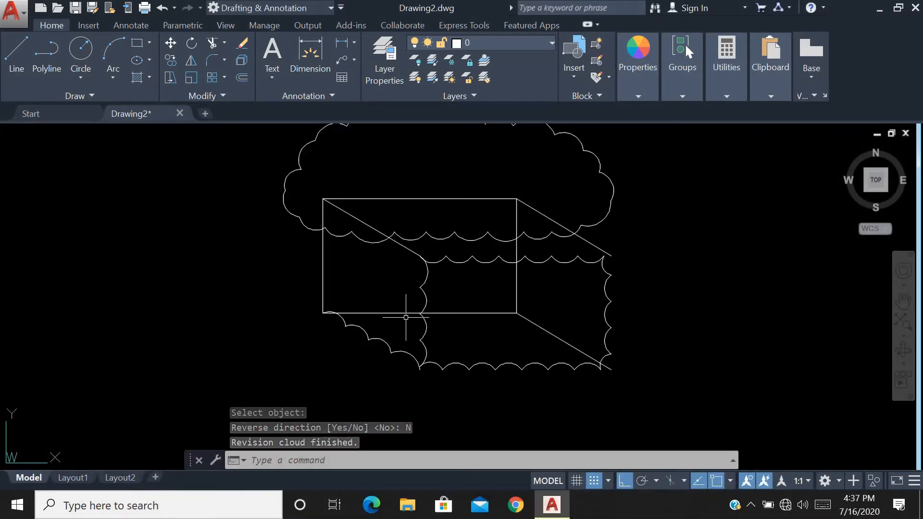
# - Draw a rectangular revision cloud beside the box with REVCLOUD's Rectangular option, setting the opposite corner to 10,20
pyautogui.write('REVC')
pyautogui.press('Return')
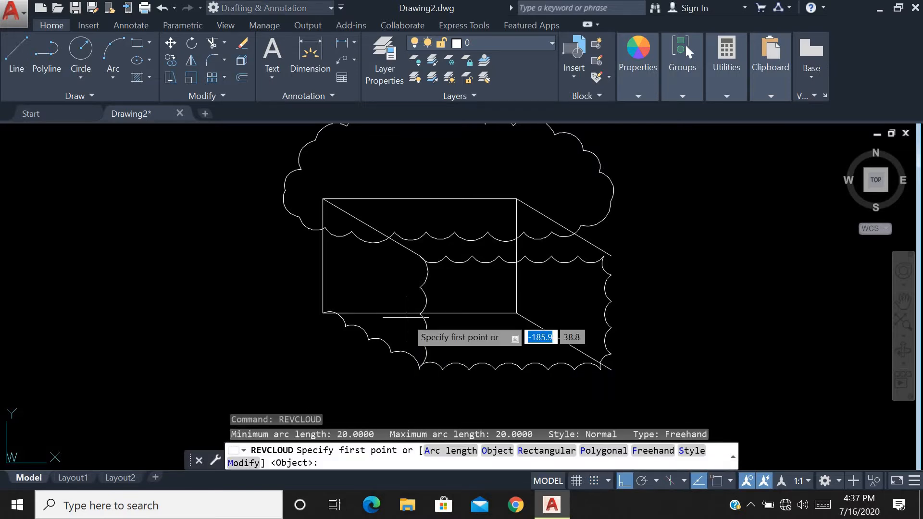
pyautogui.click(534, 455)
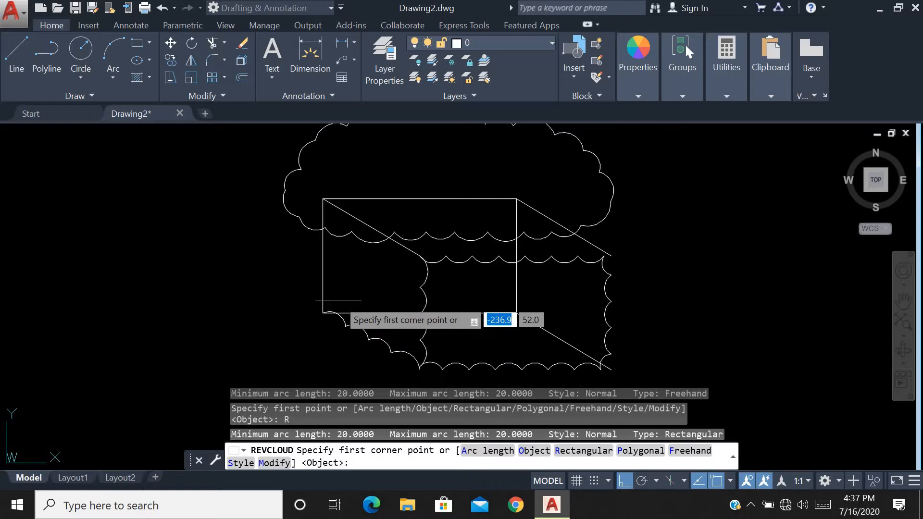
pyautogui.scroll(-3, 336, 303)
pyautogui.scroll(-2, 335, 304)
pyautogui.scroll(2, 497, 250)
pyautogui.click(413, 254)
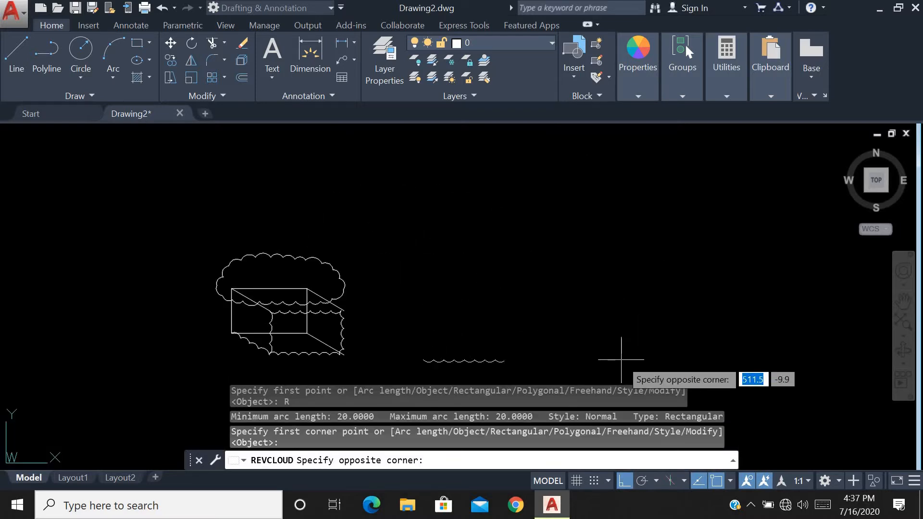
pyautogui.write('10')
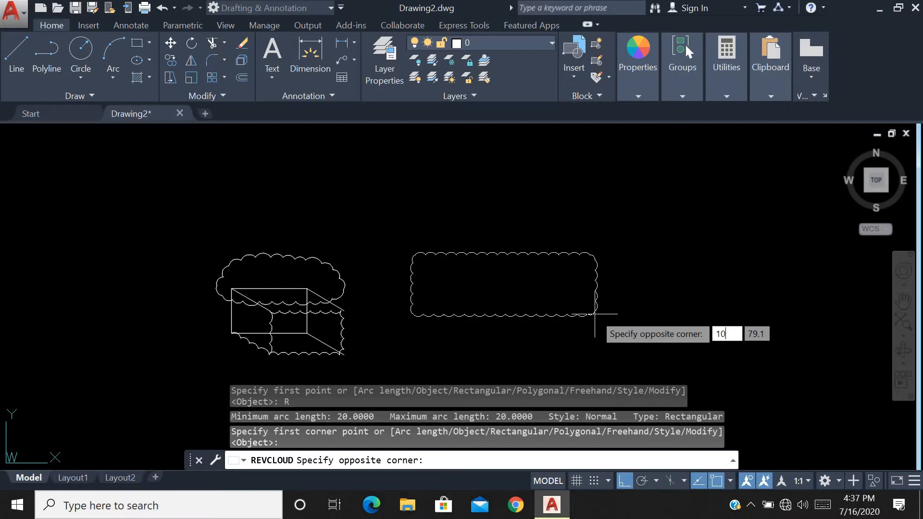
pyautogui.press('Tab')
pyautogui.write('2')
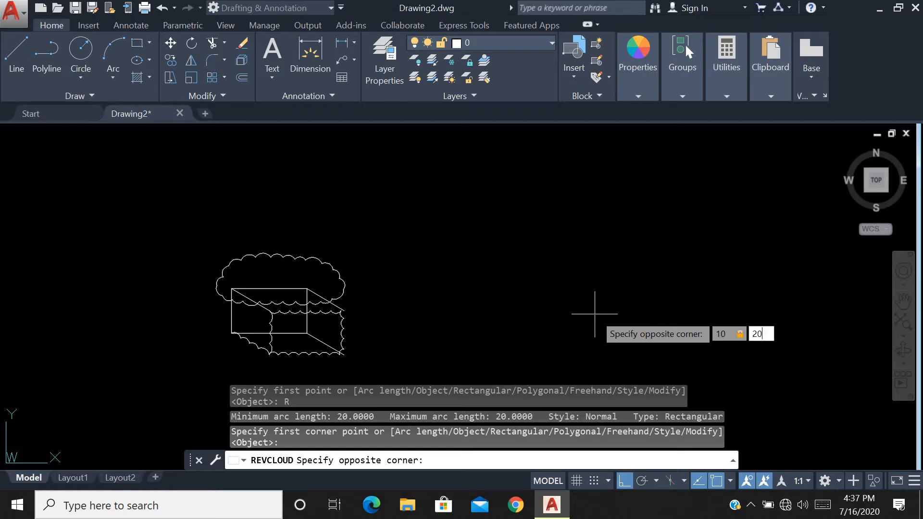
pyautogui.write('0')
pyautogui.press('Return')
pyautogui.press('F9')
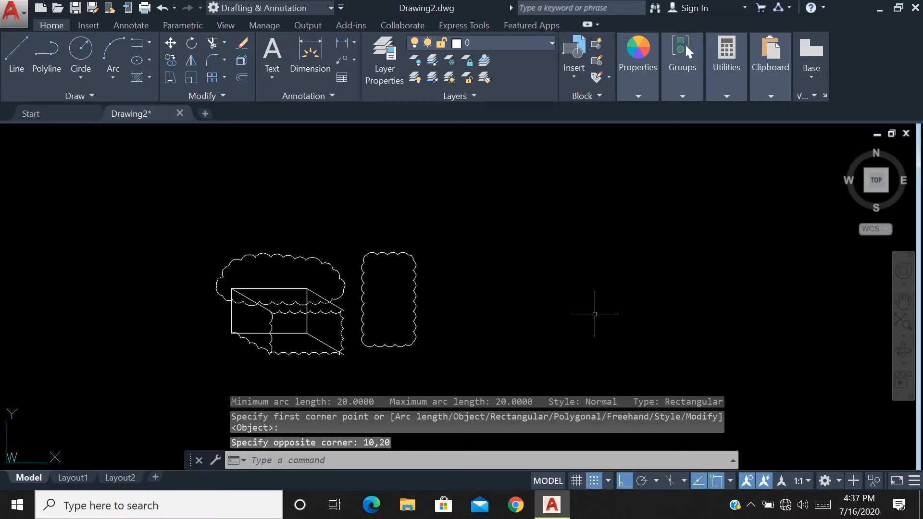
pyautogui.scroll(8, 381, 320)
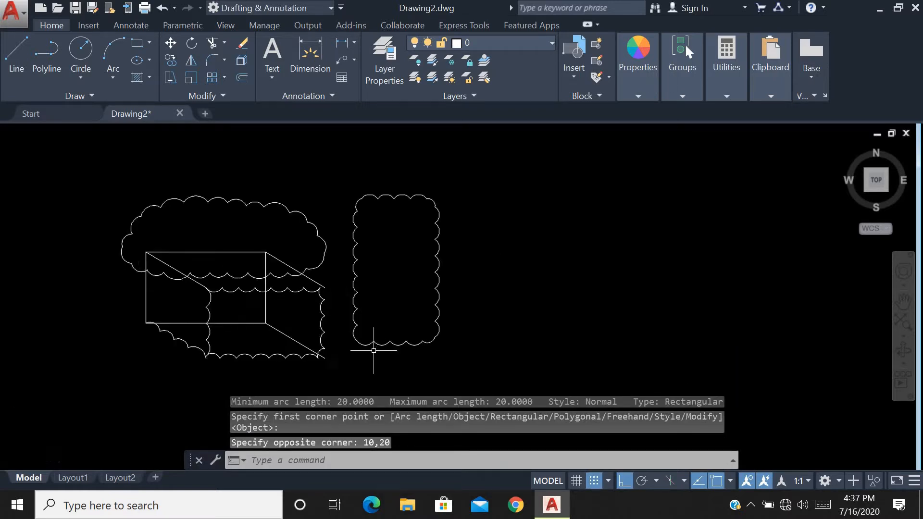
pyautogui.scroll(-6, 419, 310)
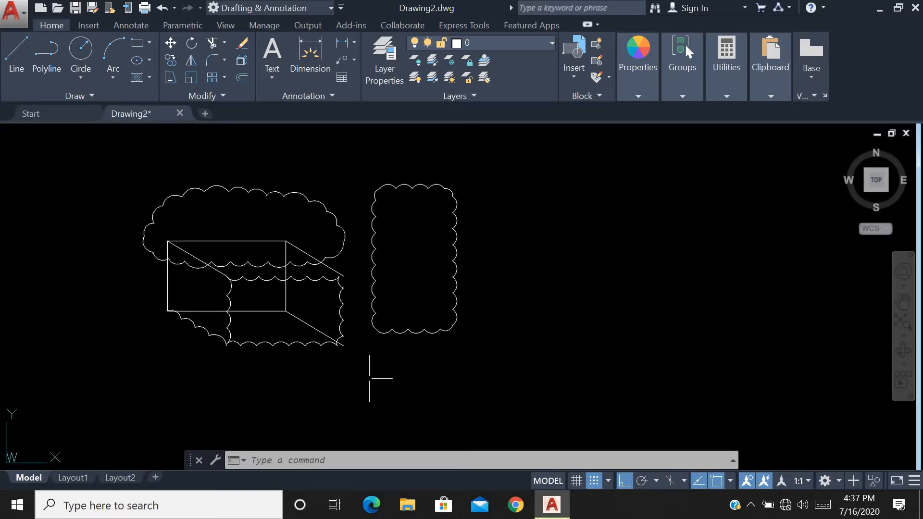
# - Erase the wireframe box and all the revision clouds from the drawing
pyautogui.scroll(-2, 501, 350)
pyautogui.click(541, 215)
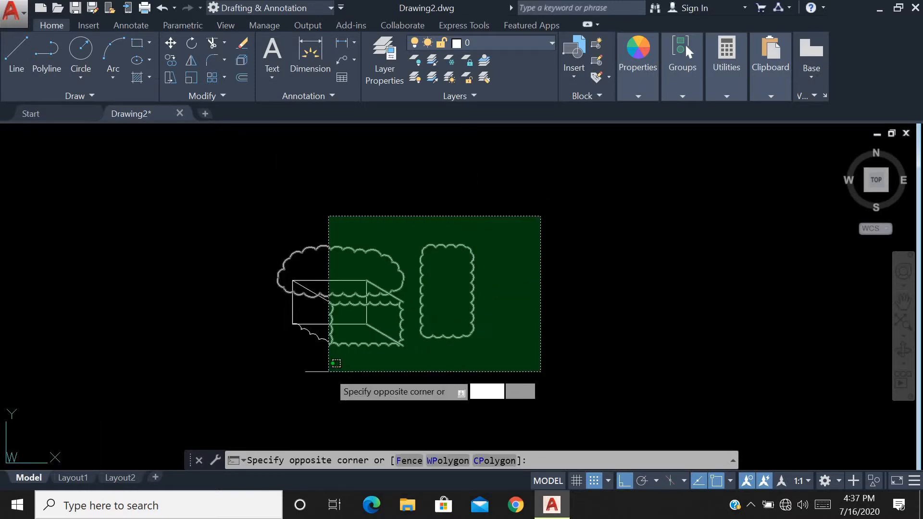
pyautogui.click(245, 375)
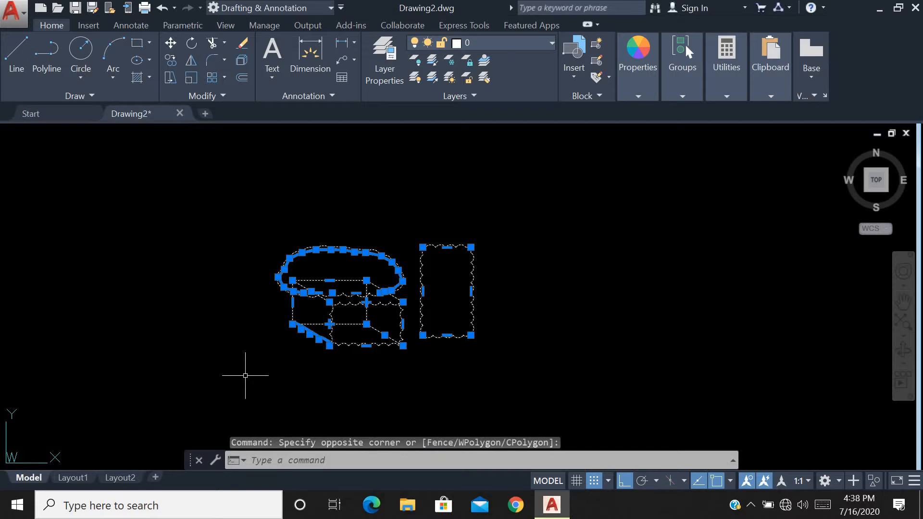
pyautogui.press('Delete')
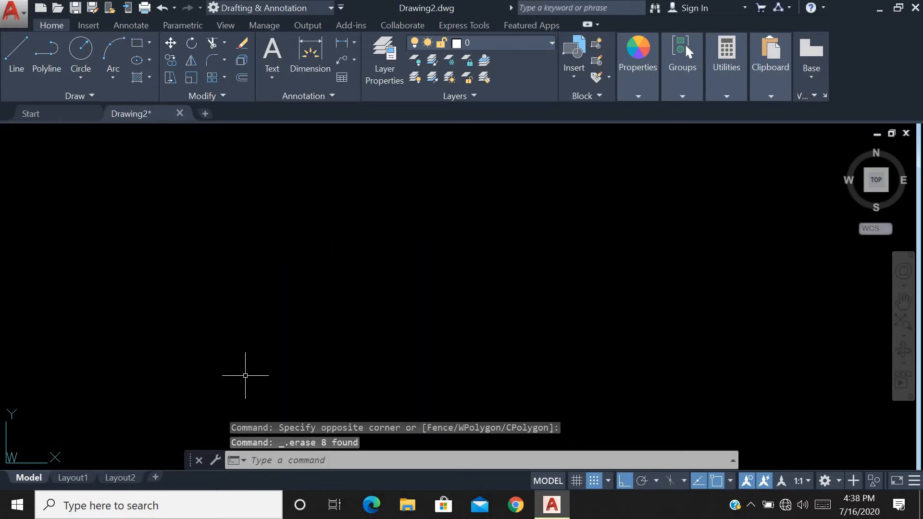
# - Draw an irregular six-cornered revision cloud with REVCLOUD's Polygonal option in the empty drawing area
pyautogui.write('REV')
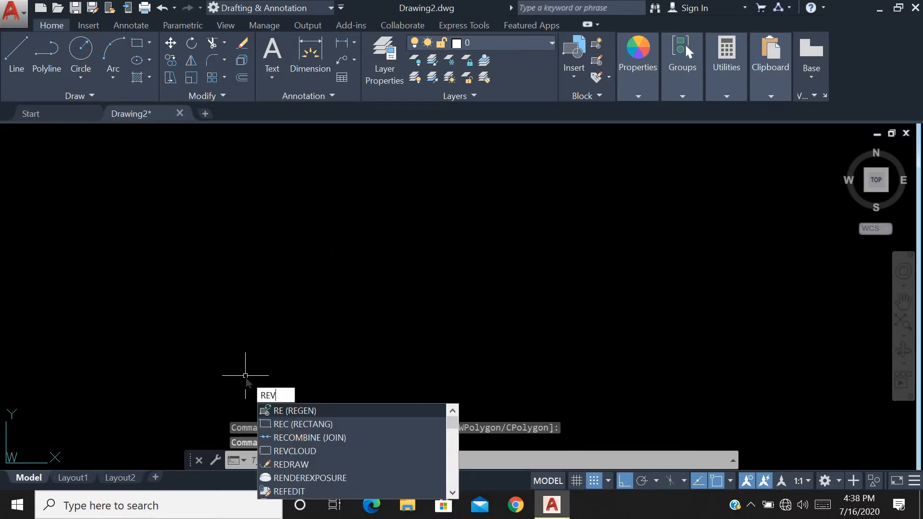
pyautogui.write('CLOUD')
pyautogui.press('Return')
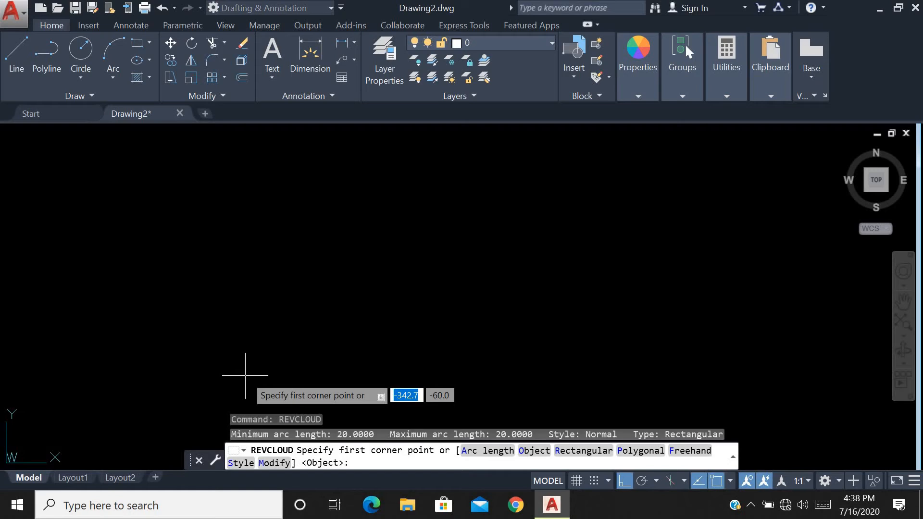
pyautogui.click(640, 454)
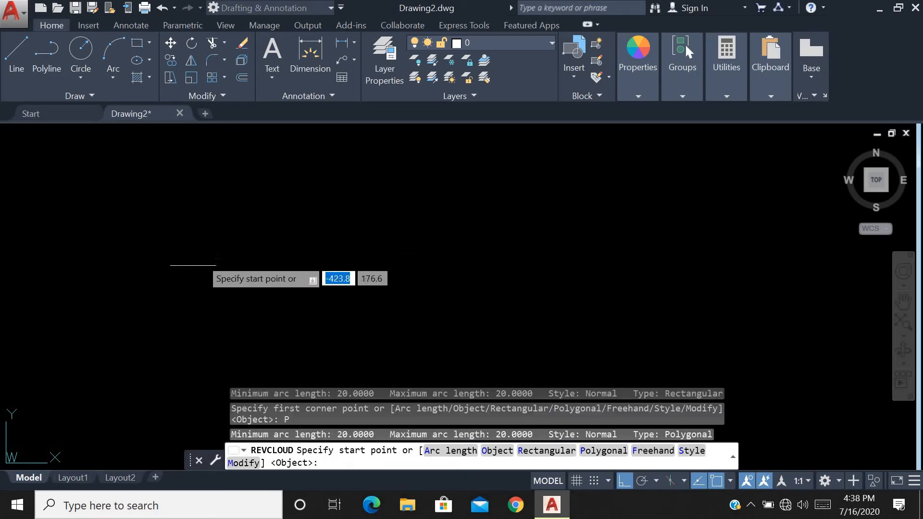
pyautogui.click(175, 317)
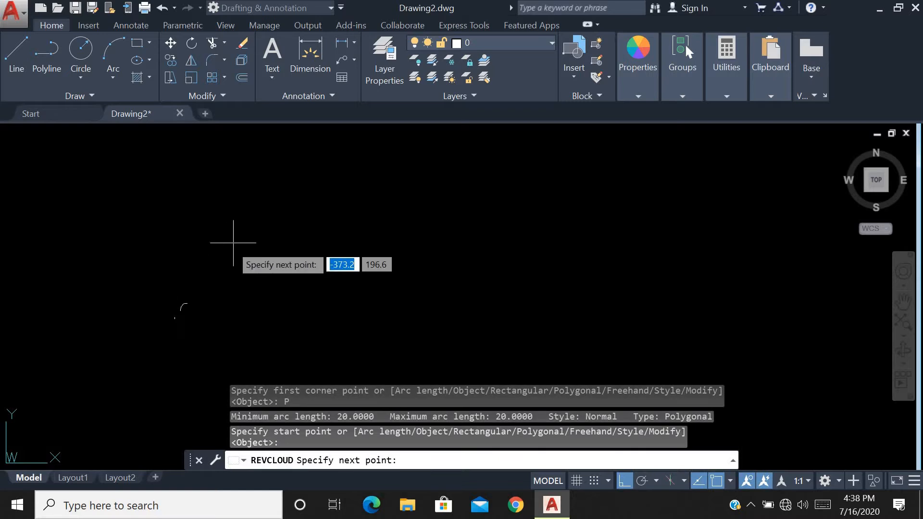
pyautogui.click(395, 223)
pyautogui.click(396, 317)
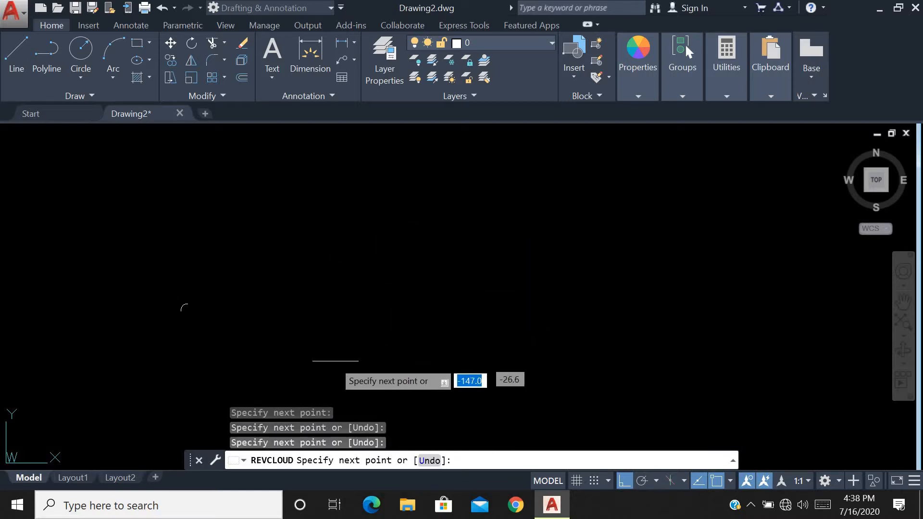
pyautogui.click(281, 355)
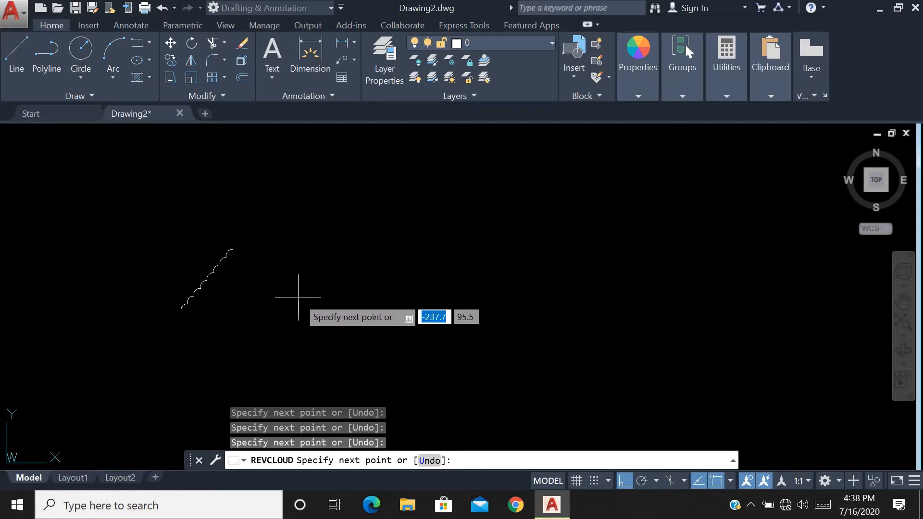
pyautogui.press('Return')
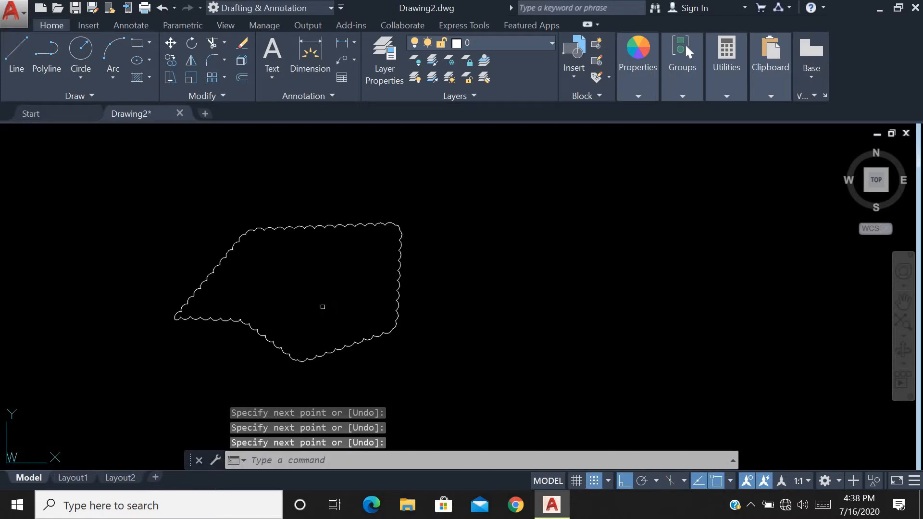
pyautogui.scroll(15, 327, 353)
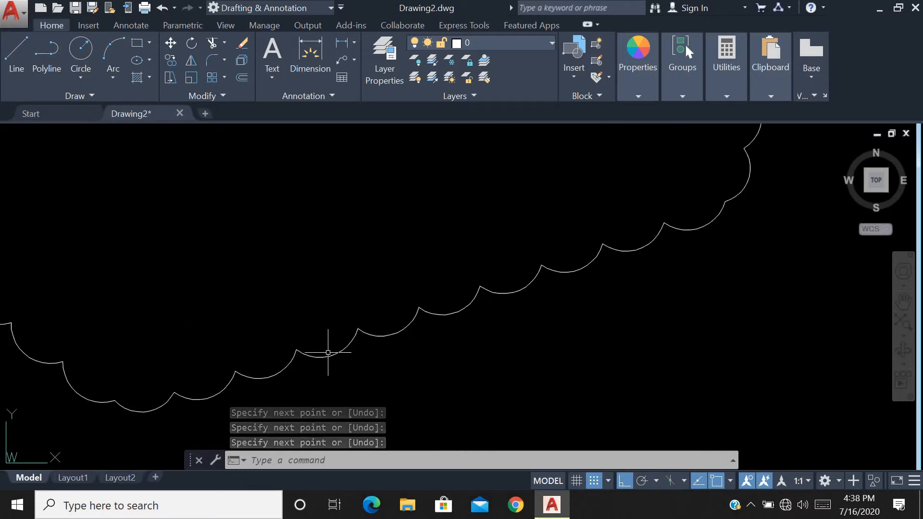
pyautogui.scroll(-6, 338, 357)
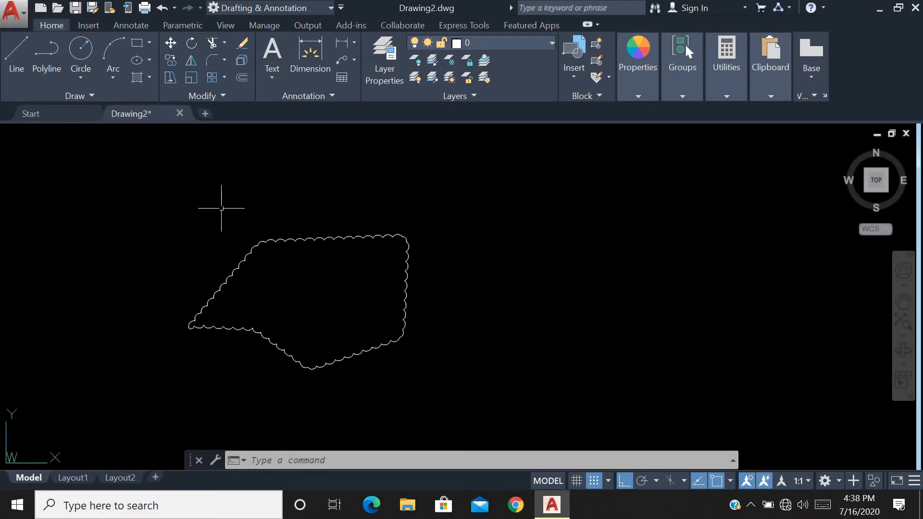
# - Erase the polygonal revision cloud from the drawing
pyautogui.click(454, 219)
pyautogui.click(213, 382)
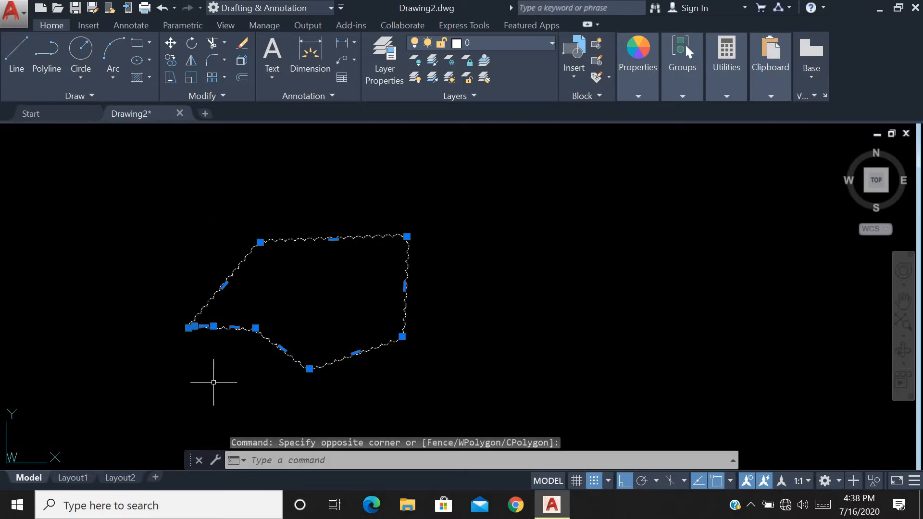
pyautogui.press('Delete')
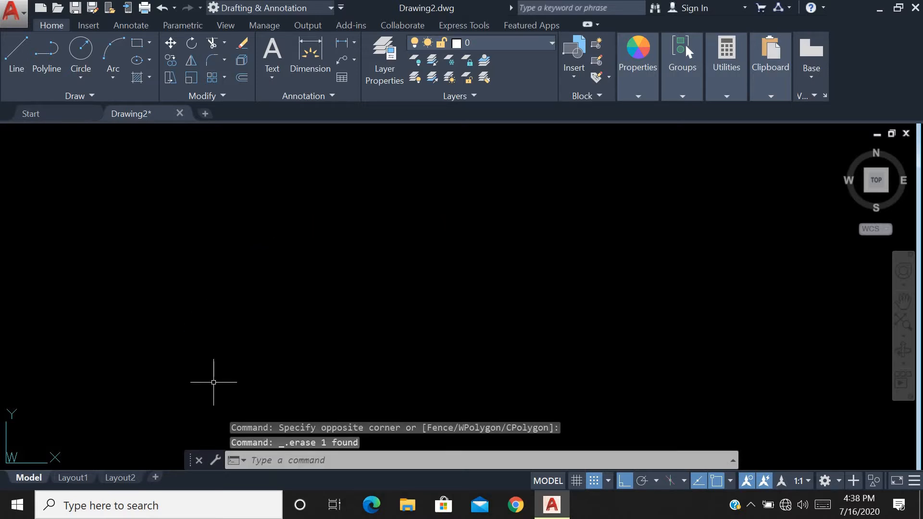
# - Draw a closed teardrop-shaped revision cloud in the empty drawing area with REVCLOUD's Freehand option
pyautogui.write('REVC')
pyautogui.press('Return')
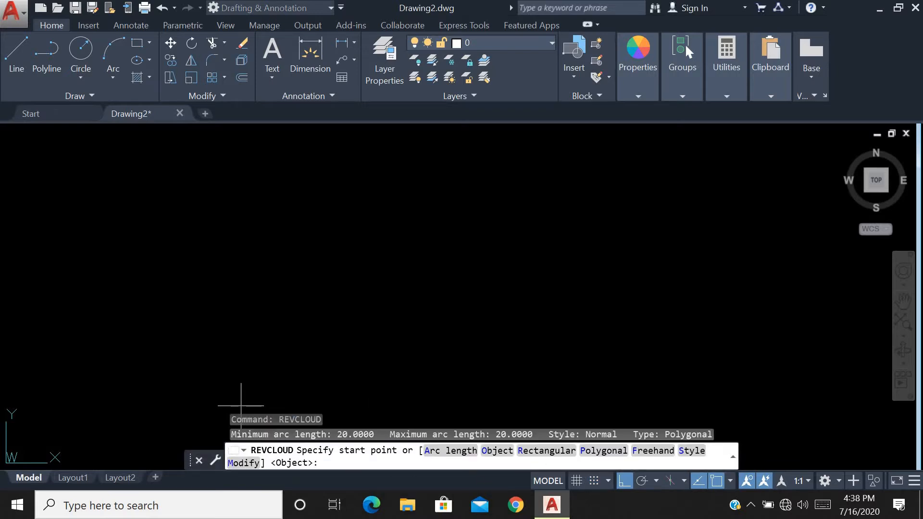
pyautogui.click(667, 456)
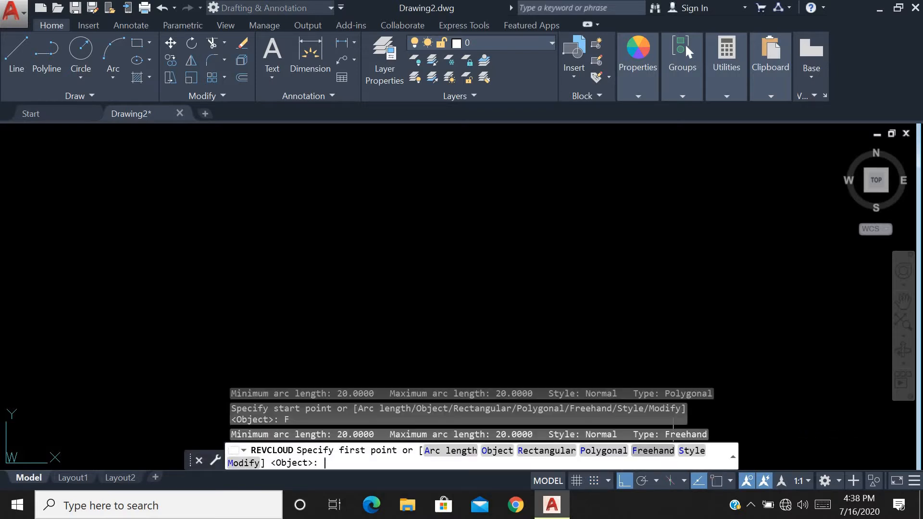
pyautogui.click(188, 283)
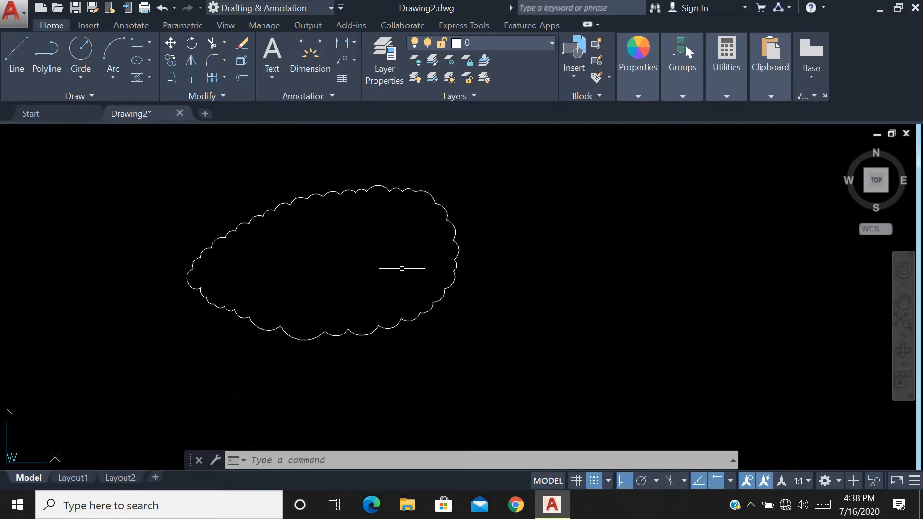
# - Erase the freehand revision cloud from the drawing
pyautogui.click(521, 206)
pyautogui.click(371, 288)
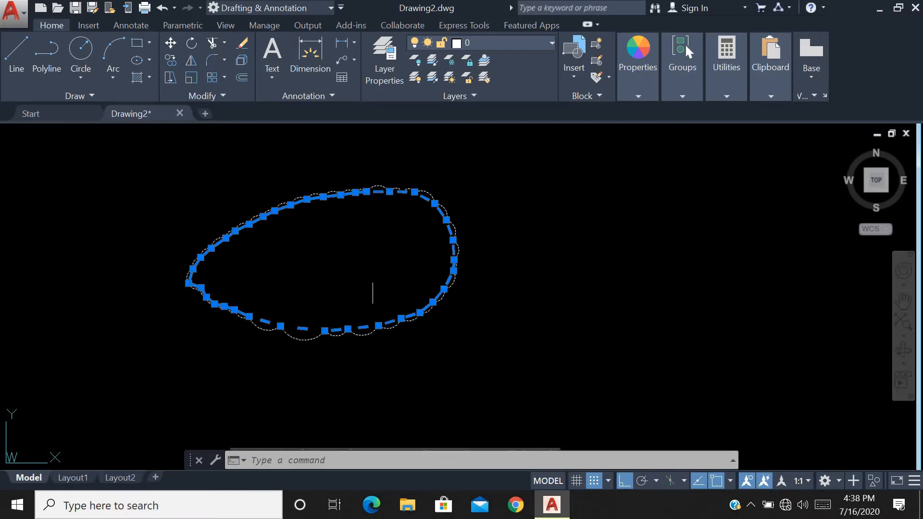
pyautogui.press('Delete')
# - Set REVCLOUD's arc style to Normal and draw a closed freehand revision cloud near the middle of the drawing area
pyautogui.write('REVCLOUD')
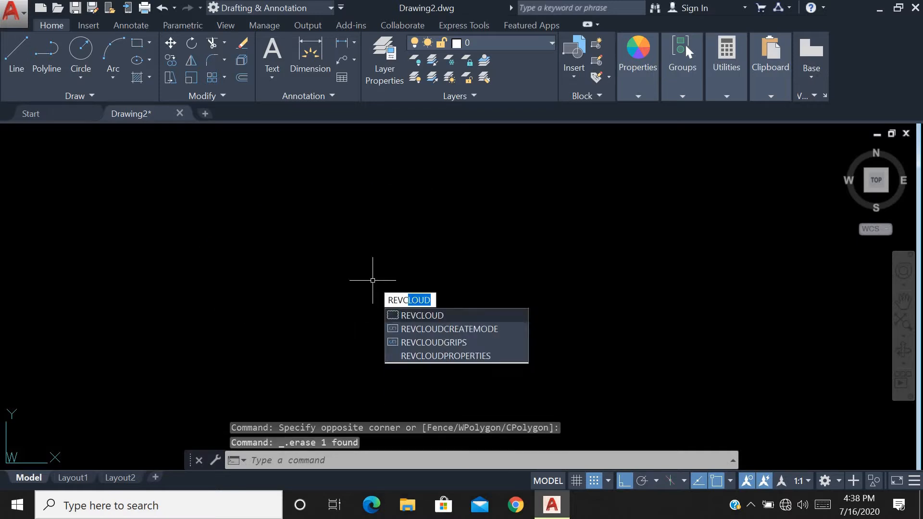
pyautogui.press('Return')
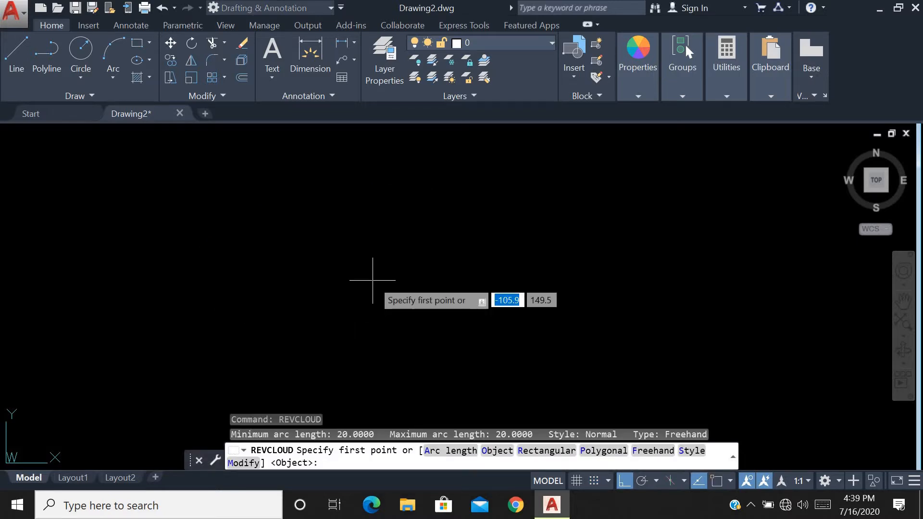
pyautogui.click(692, 452)
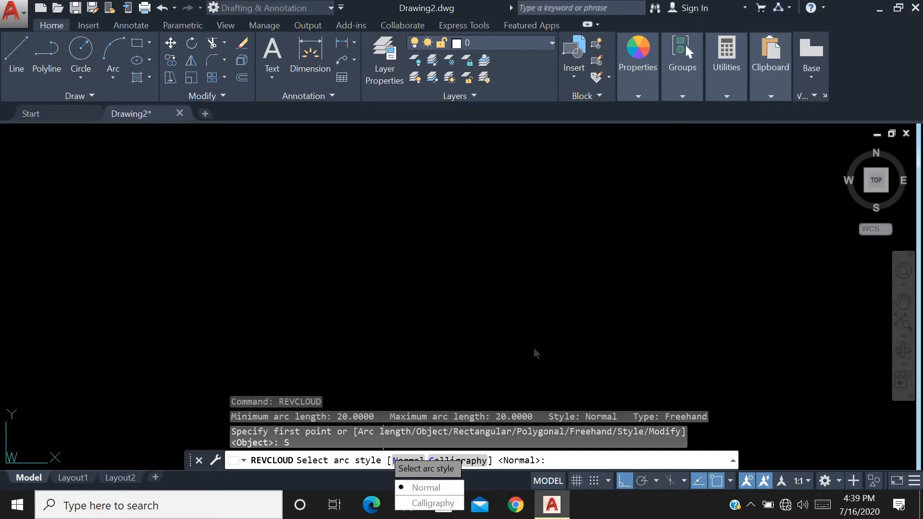
pyautogui.press('Escape')
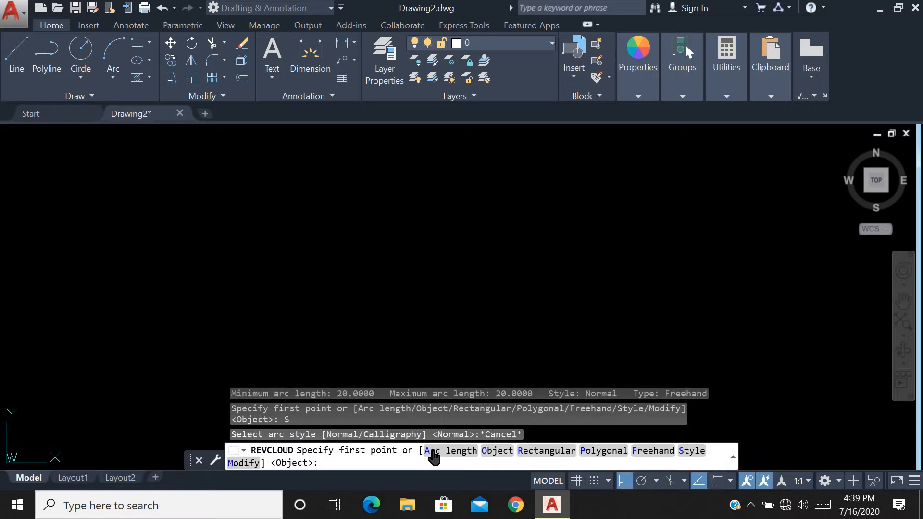
pyautogui.click(691, 451)
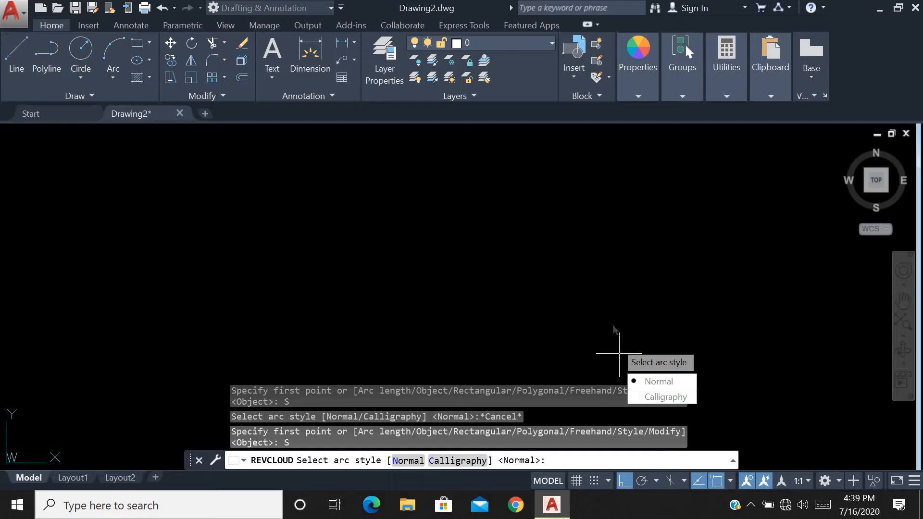
pyautogui.write('B')
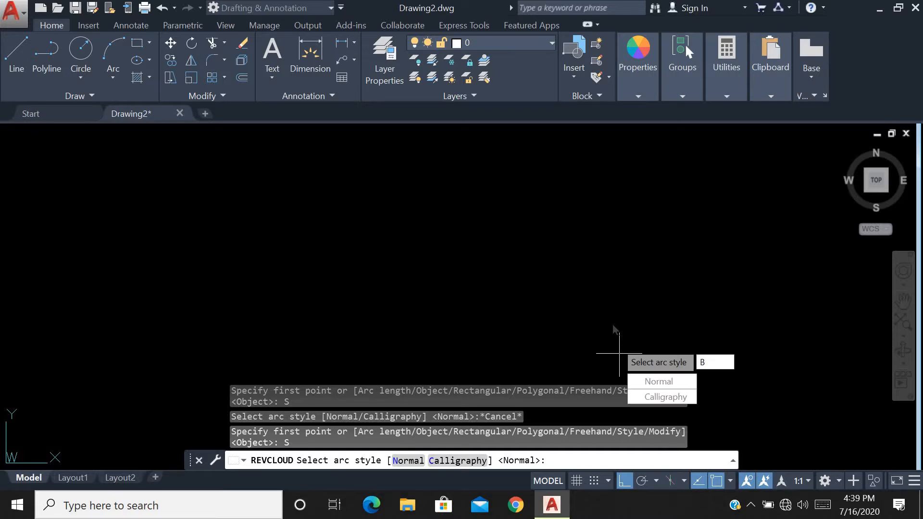
pyautogui.press('Return')
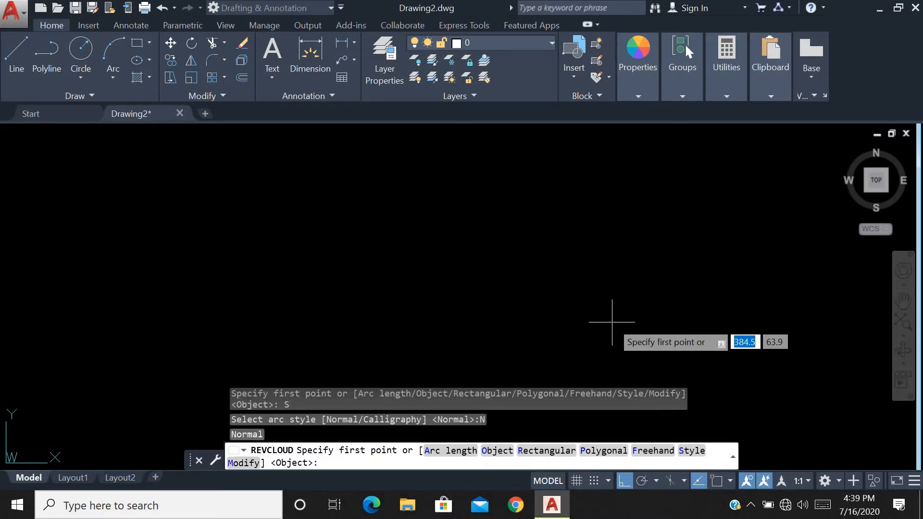
pyautogui.click(262, 275)
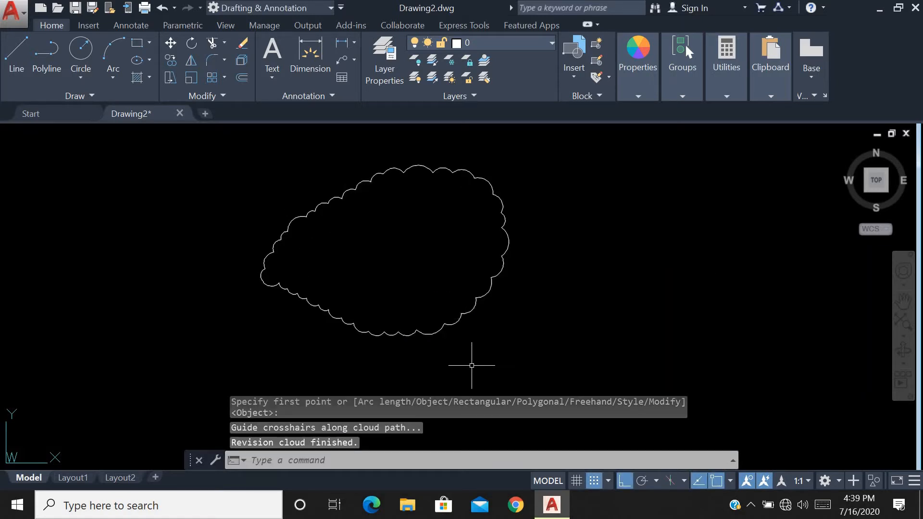
# - Set REVCLOUD's arc style to Calligraphy and draw a second closed freehand cloud to the right of the first one
pyautogui.press('Return')
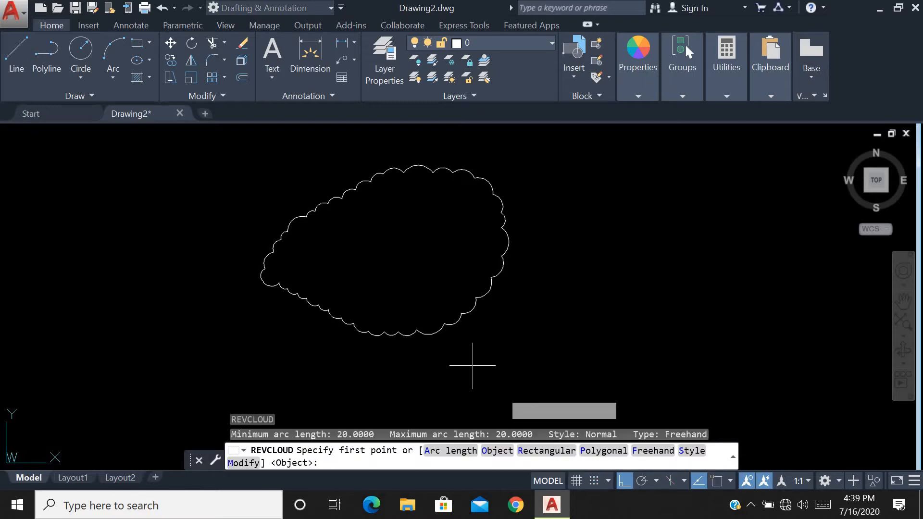
pyautogui.click(695, 454)
pyautogui.press('Down')
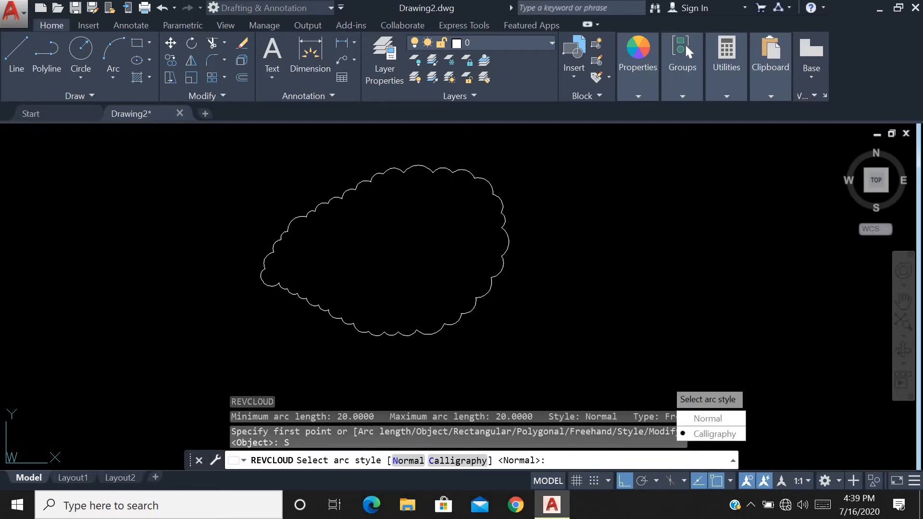
pyautogui.press('Return')
pyautogui.click(563, 289)
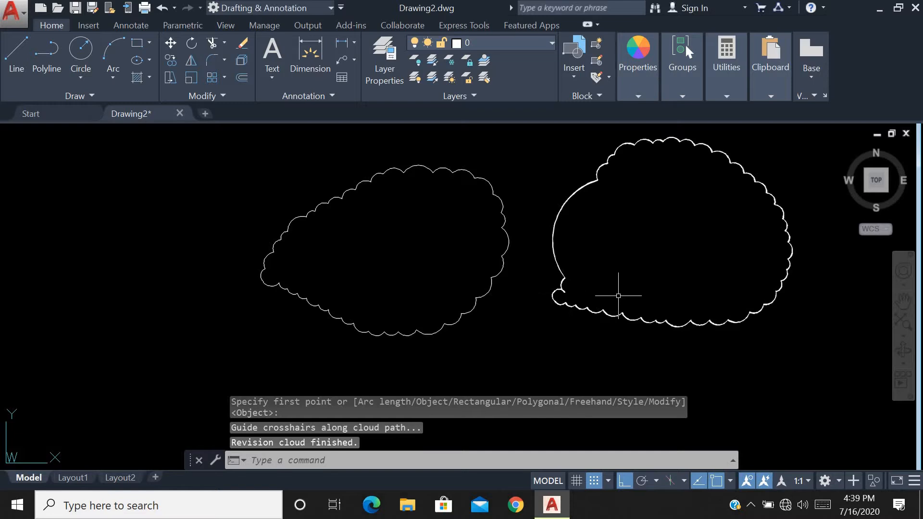
# - Compare the arcs of the Normal and Calligraphy clouds up close, and erase both clouds from the drawing
pyautogui.scroll(5, 589, 310)
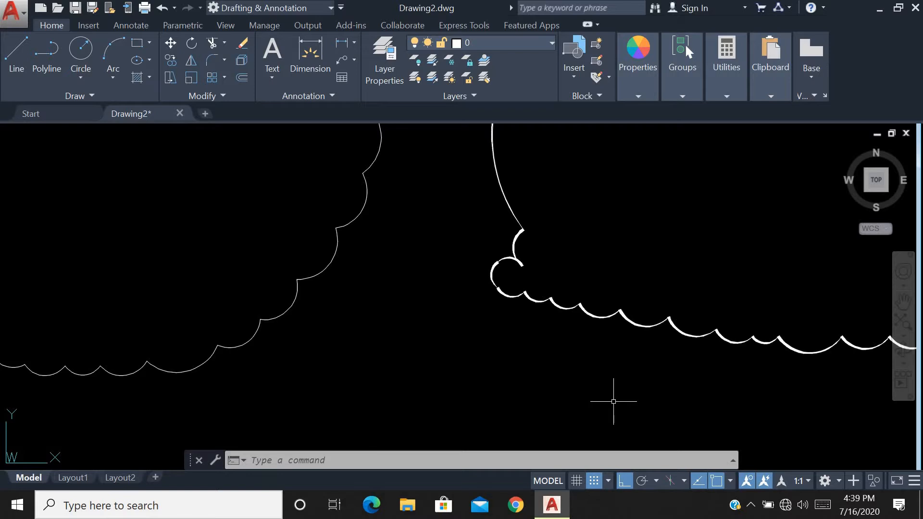
pyautogui.click(515, 258)
pyautogui.scroll(-5, 409, 302)
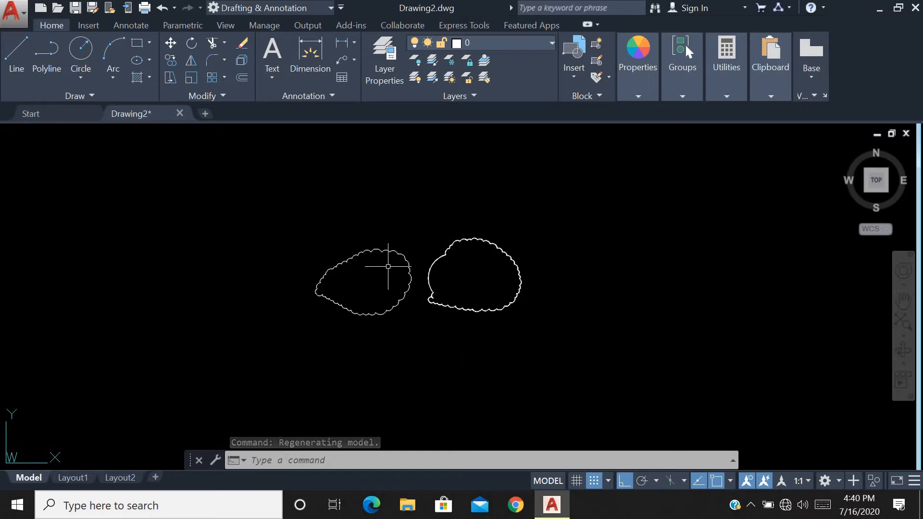
pyautogui.click(591, 208)
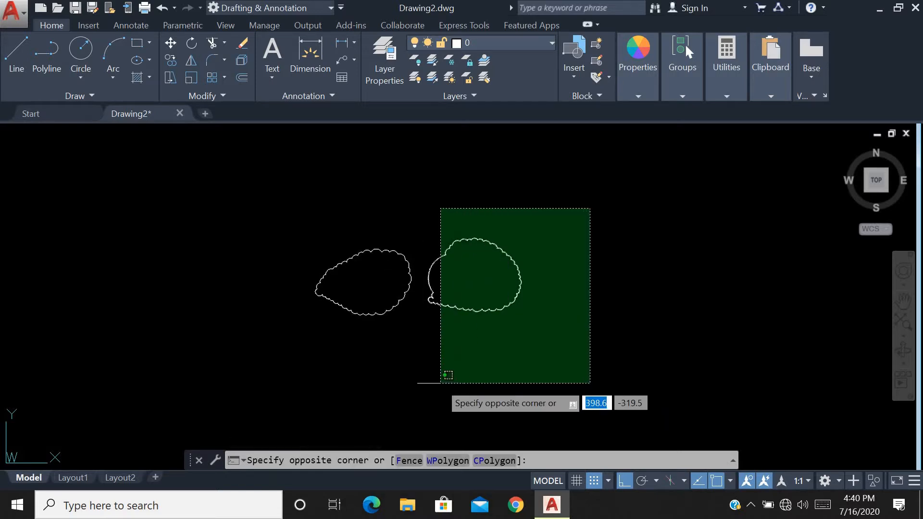
pyautogui.click(292, 362)
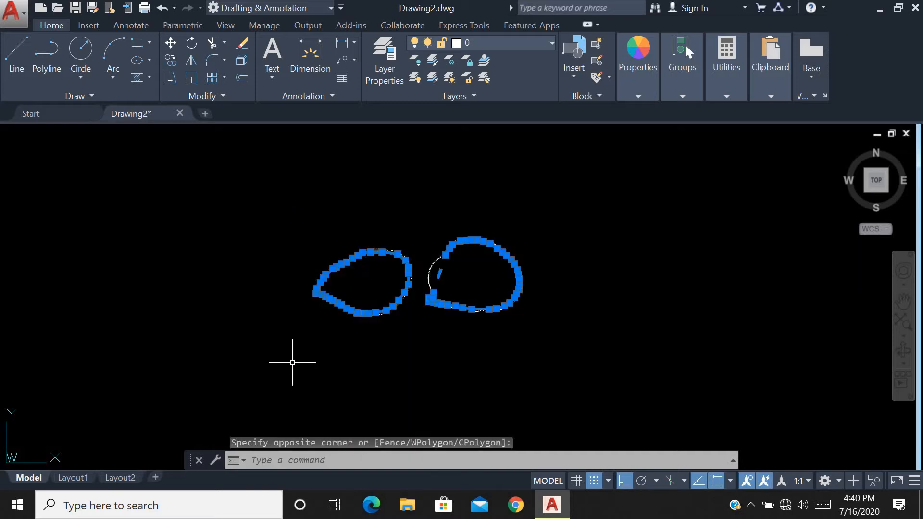
pyautogui.press('Delete')
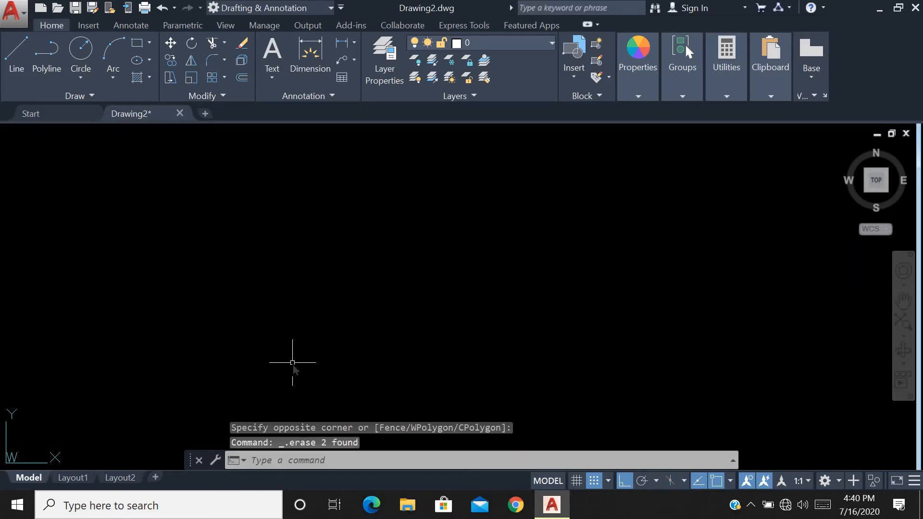
pyautogui.write('EWVC')
pyautogui.press('Return')
pyautogui.press('Escape')
pyautogui.press('Escape')
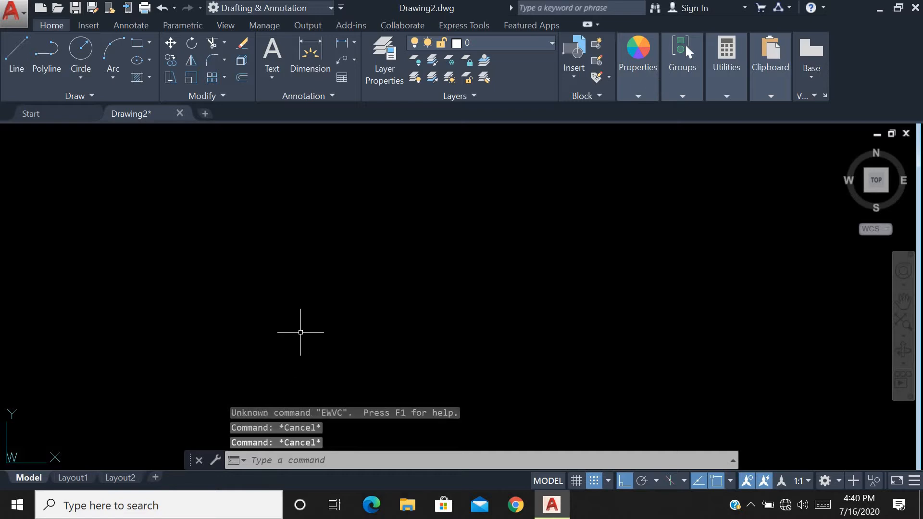
# - Draw a slightly wide rectangle in the upper-left part of the empty drawing area with RECTANG
pyautogui.write('rec')
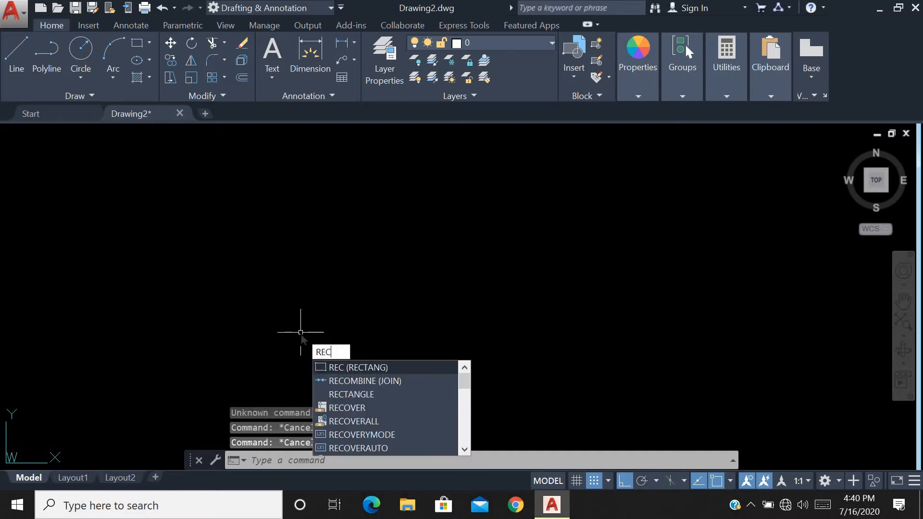
pyautogui.press('Return')
pyautogui.click(222, 174)
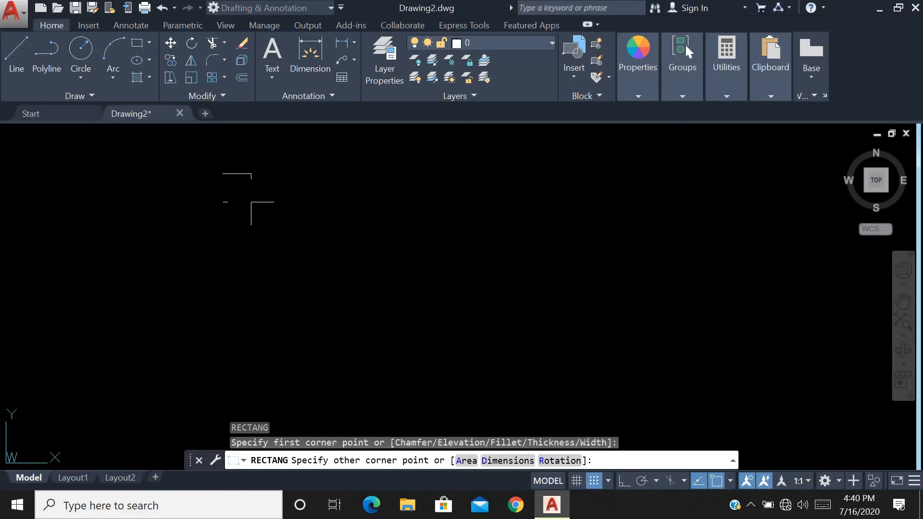
pyautogui.click(338, 274)
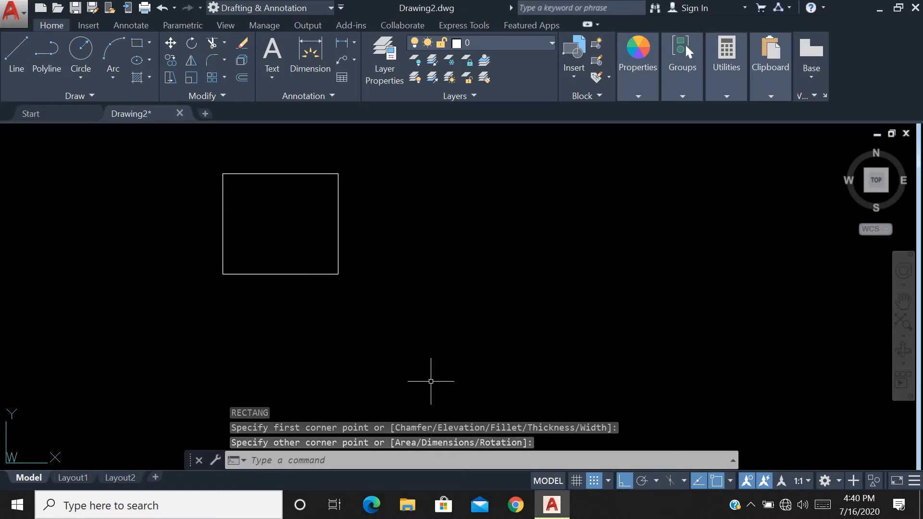
# - Replace the rectangle's right side with a slanted cloud from its bottom edge to the top-right corner using REVCLOUD's Modify option, without reversing the direction
pyautogui.write('RE')
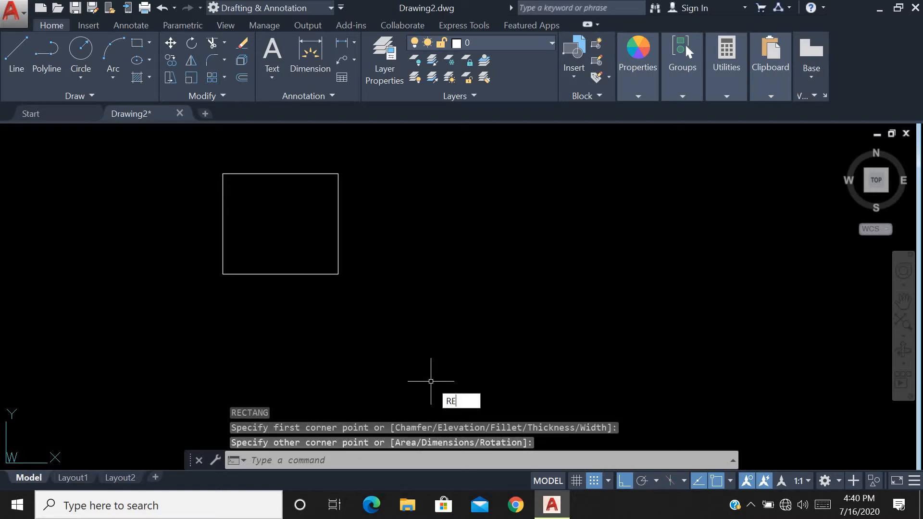
pyautogui.write('VC')
pyautogui.press('Return')
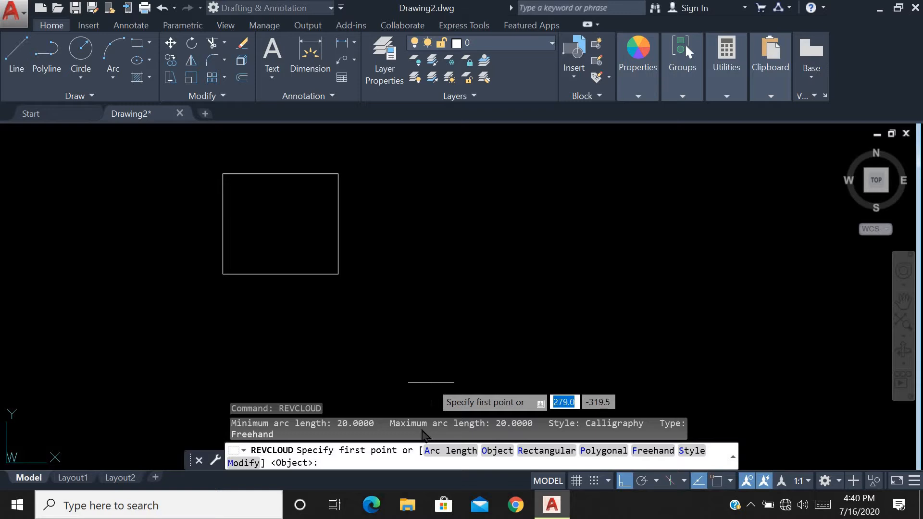
pyautogui.click(240, 464)
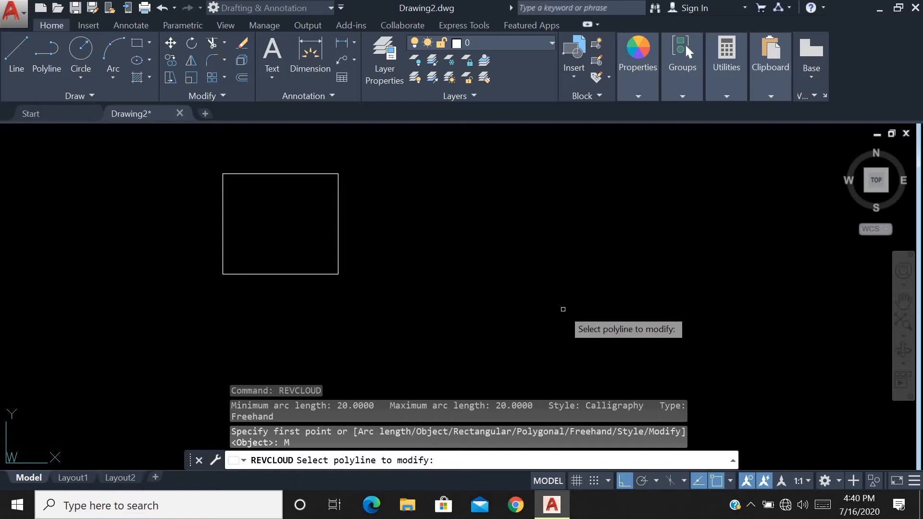
pyautogui.click(308, 273)
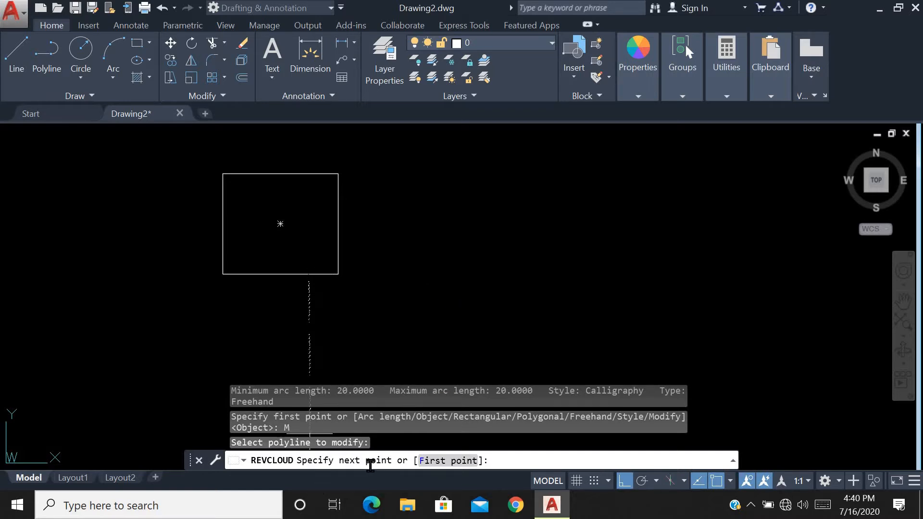
pyautogui.click(337, 174)
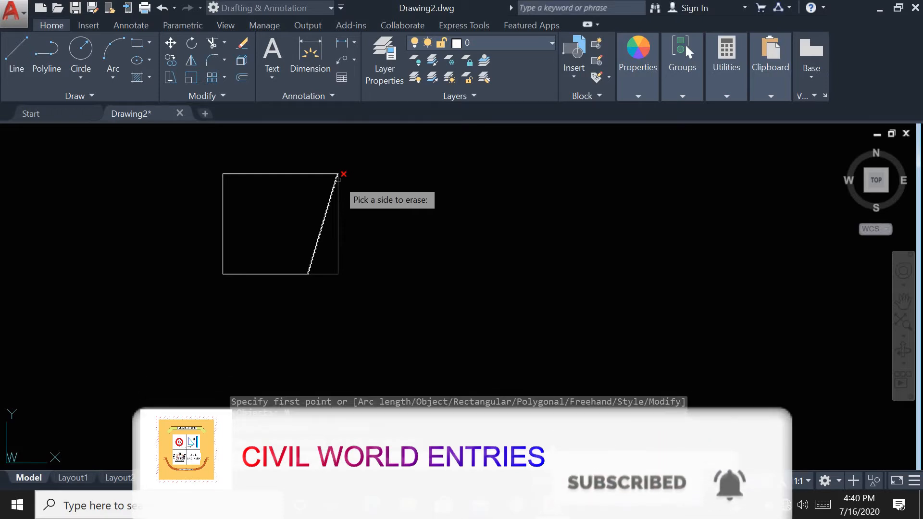
pyautogui.click(336, 273)
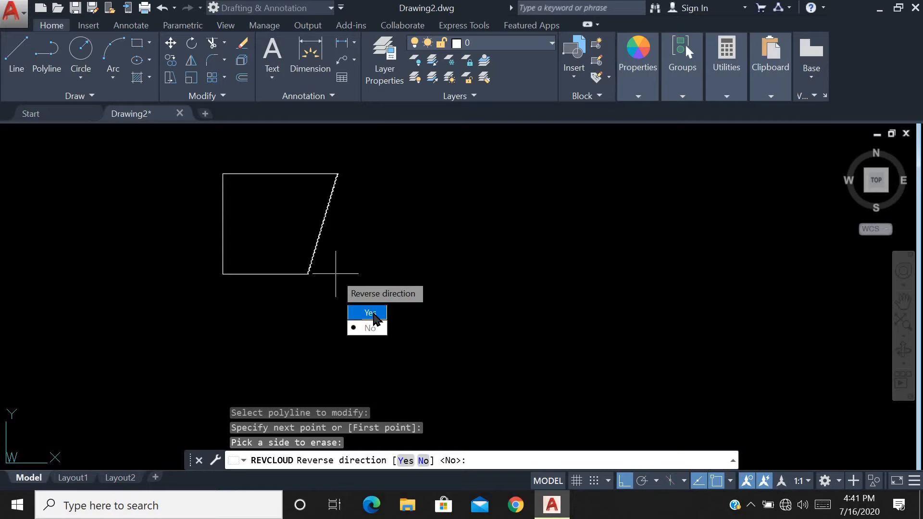
pyautogui.click(375, 328)
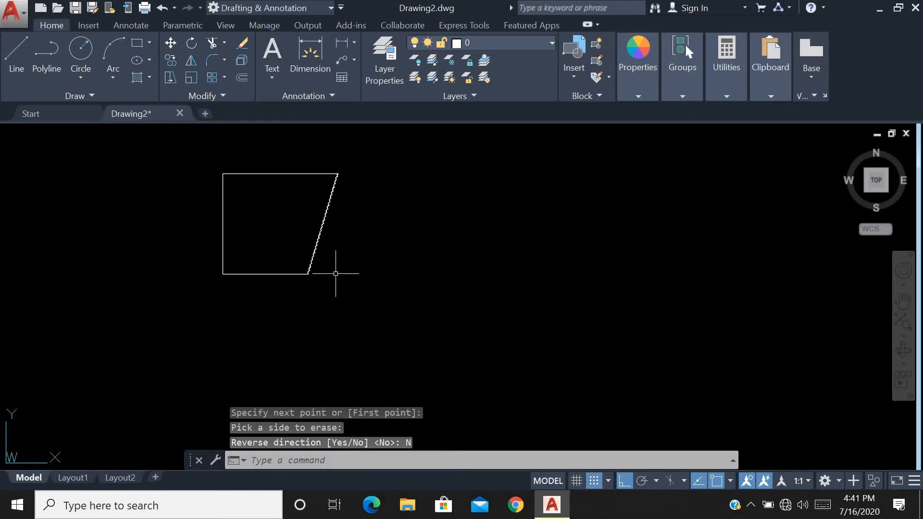
pyautogui.scroll(5, 305, 246)
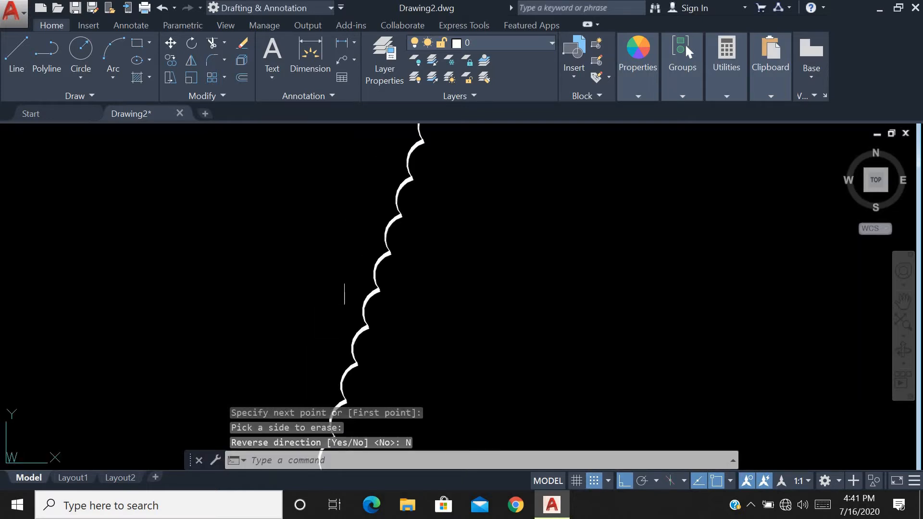
pyautogui.scroll(-3, 356, 275)
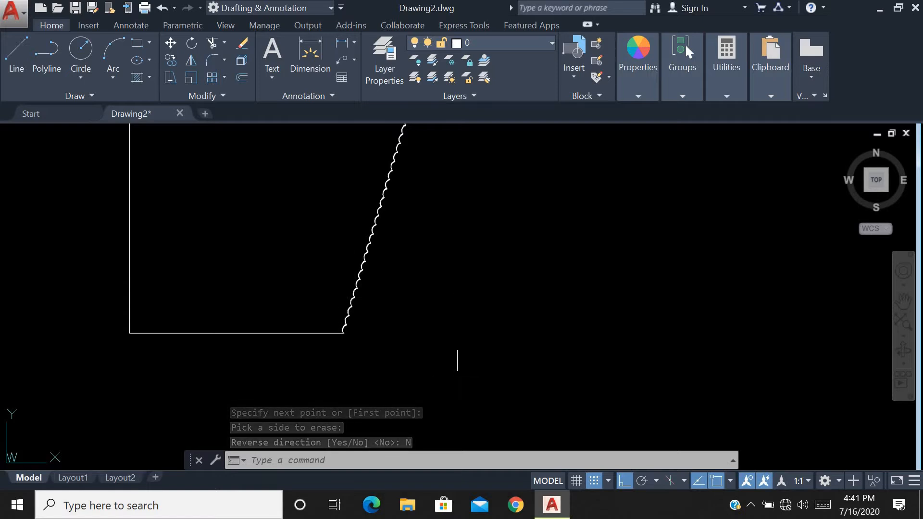
pyautogui.scroll(-2, 437, 332)
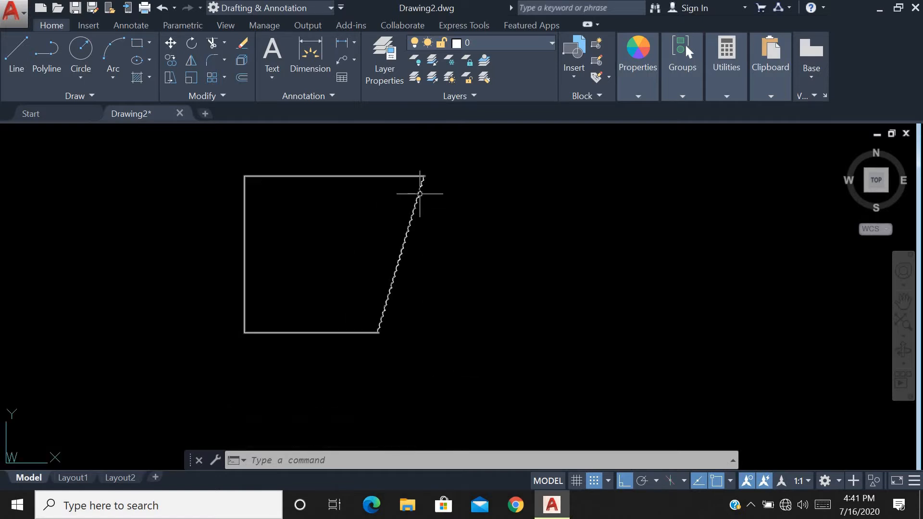
pyautogui.scroll(2, 414, 217)
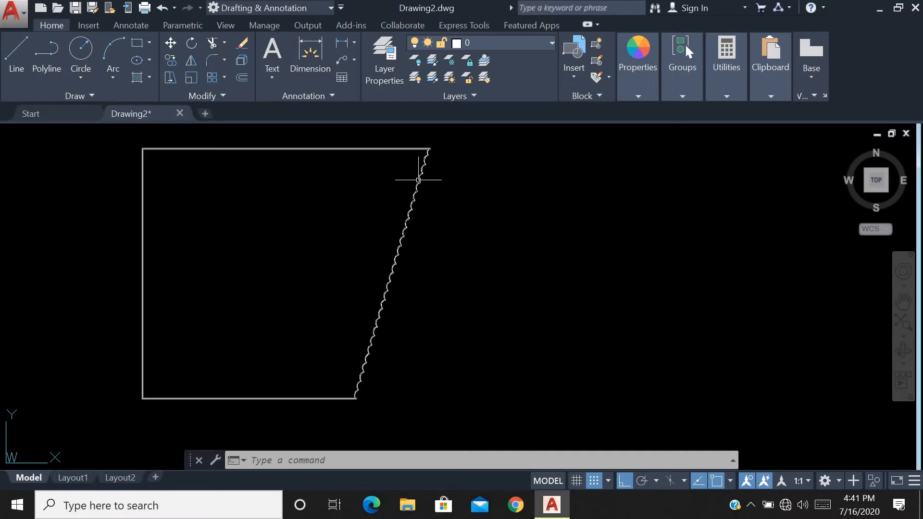
# - Undo the slanted cloud modification to restore the plain rectangle
pyautogui.scroll(-2, 390, 343)
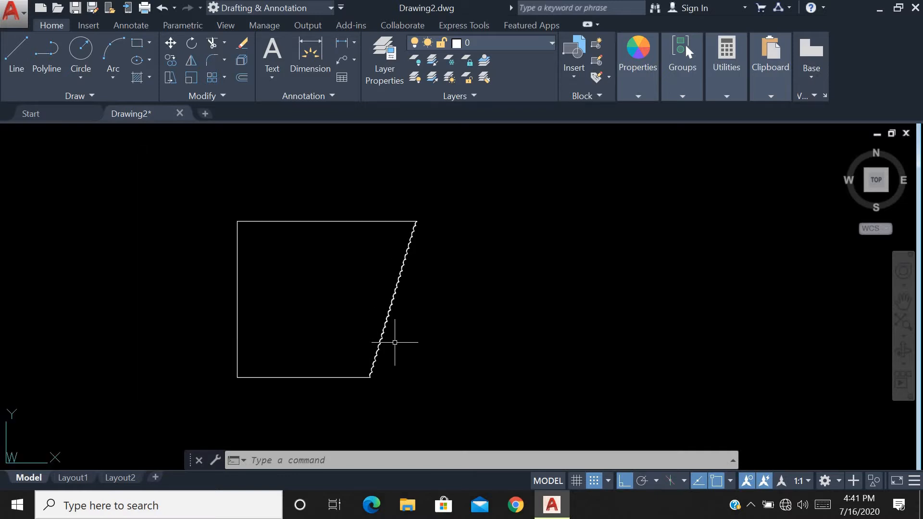
pyautogui.click(463, 191)
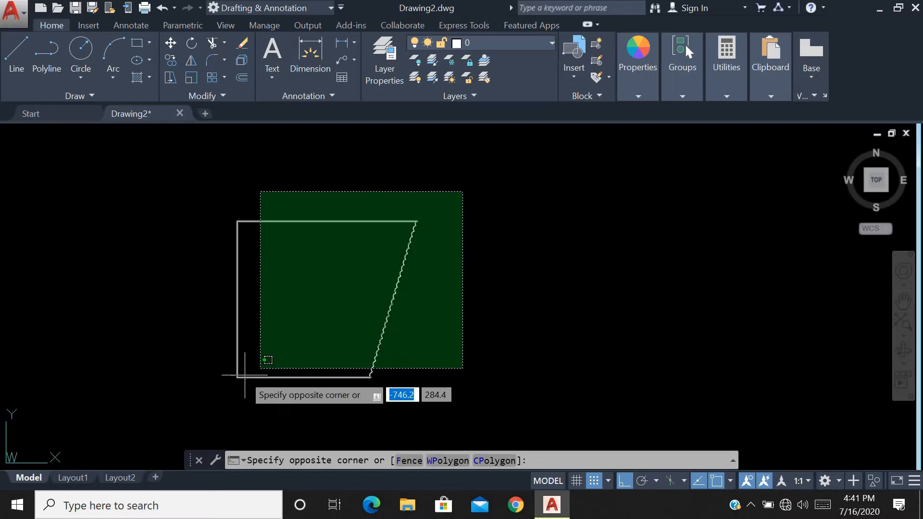
pyautogui.click(224, 384)
pyautogui.press('Escape')
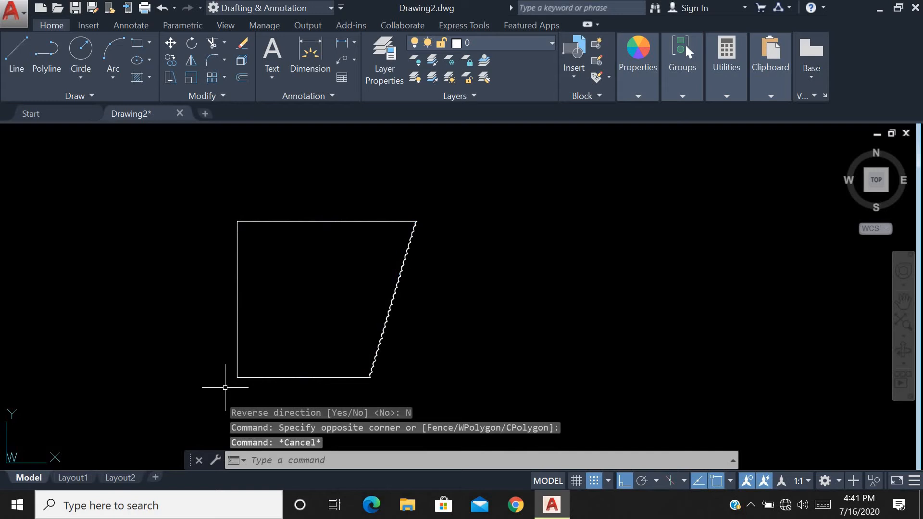
pyautogui.hotkey('ctrl', 'z')
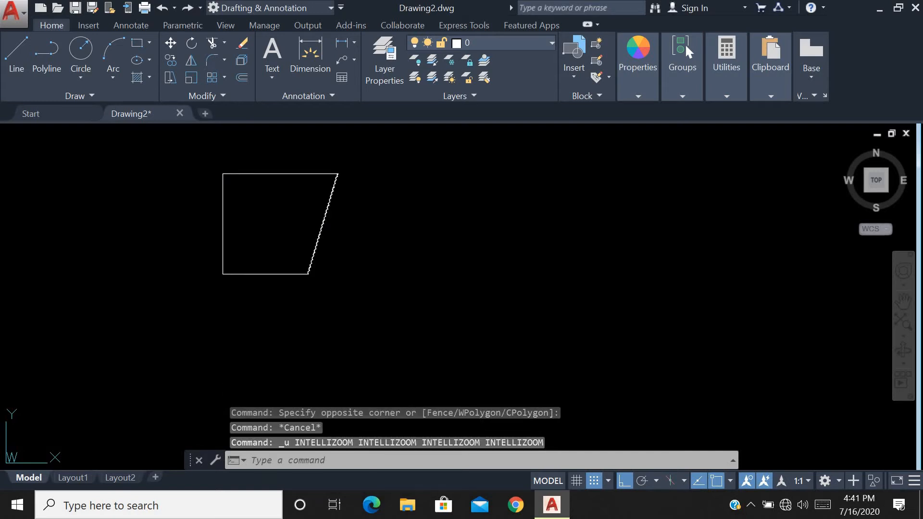
pyautogui.hotkey('ctrl', 'z')
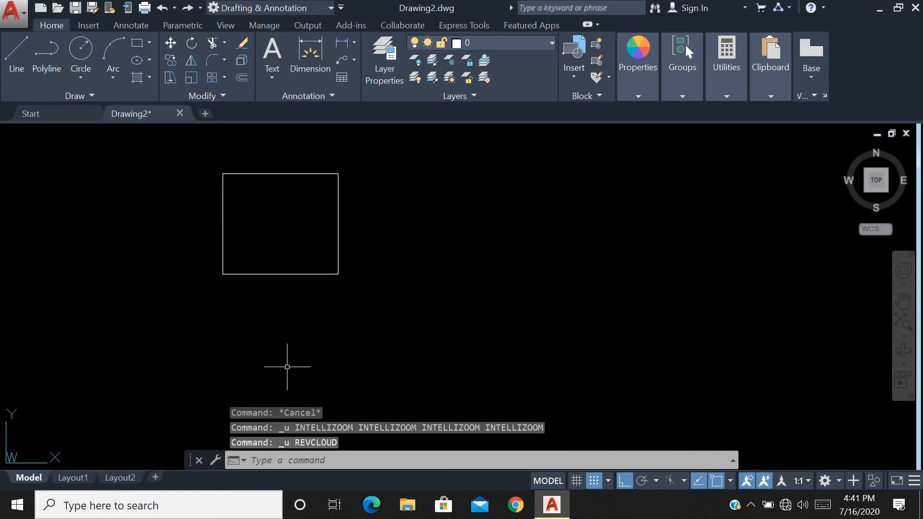
# - Try REVCLOUD's Modify option from near the bottom edge's midpoint to the top-right corner, erasing the left portion and reversing the direction, and undo it
pyautogui.write('rev')
pyautogui.press('Return')
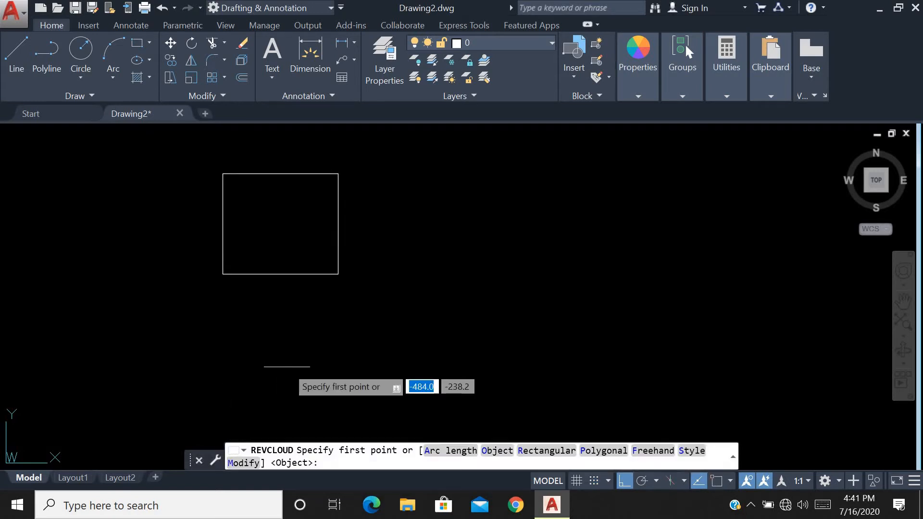
pyautogui.click(243, 463)
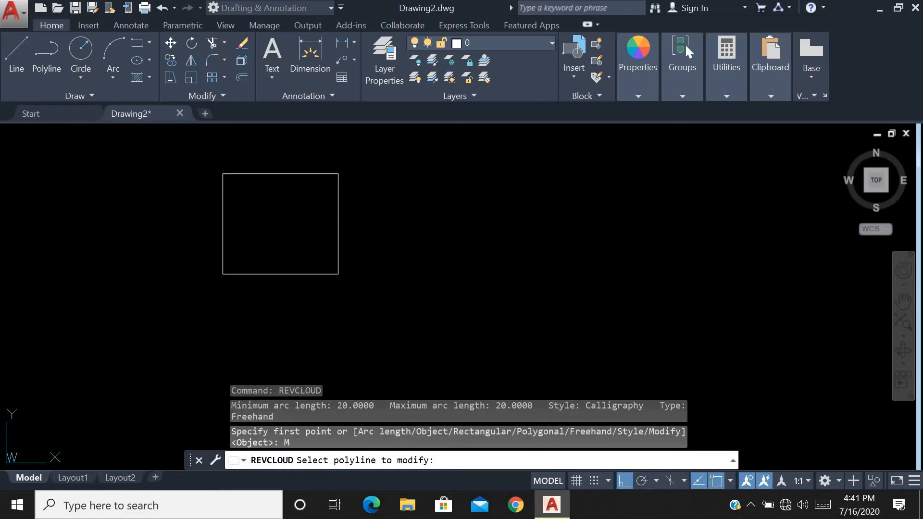
pyautogui.click(272, 275)
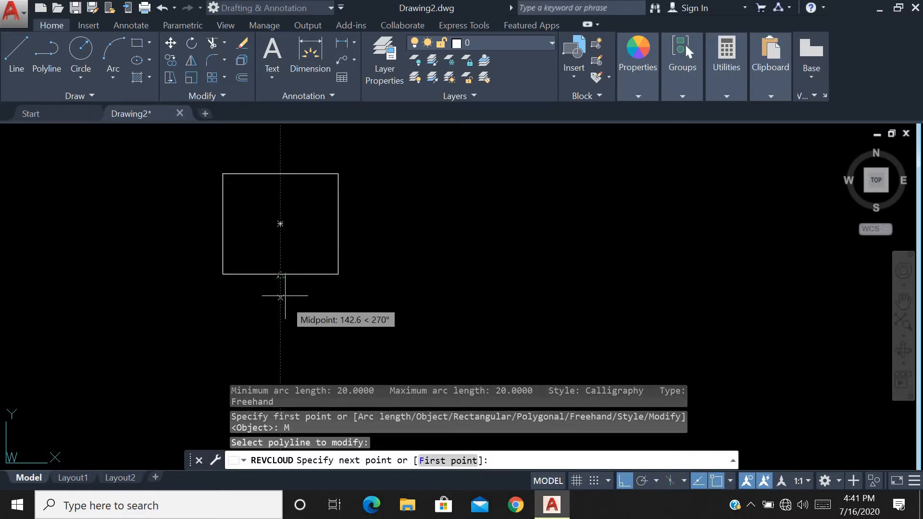
pyautogui.click(337, 175)
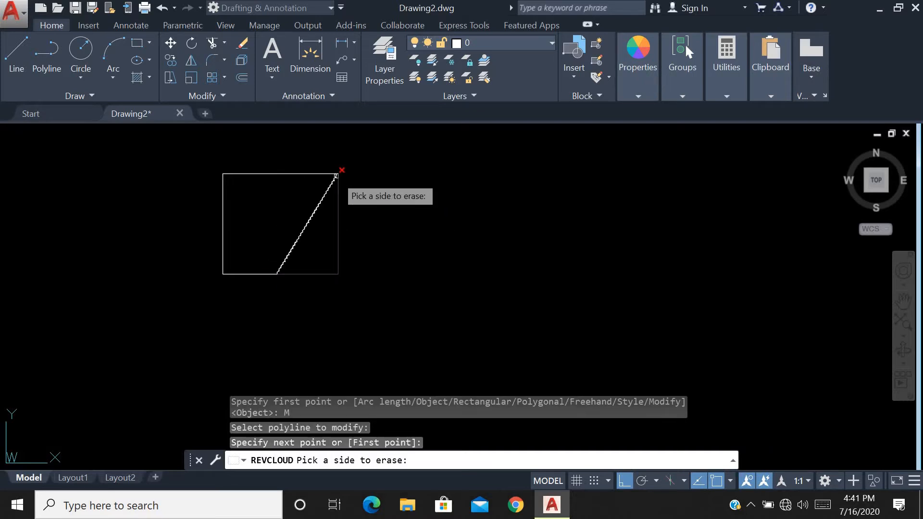
pyautogui.click(301, 175)
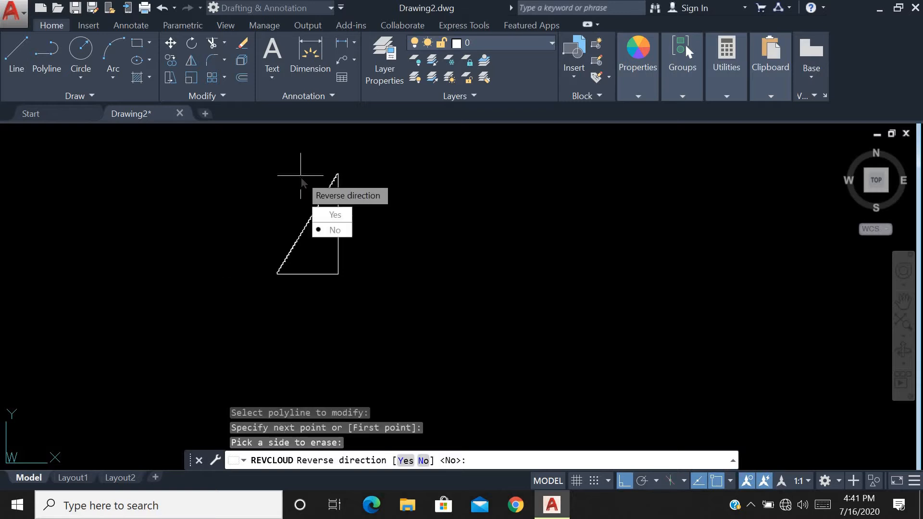
pyautogui.press('Down')
pyautogui.press('Return')
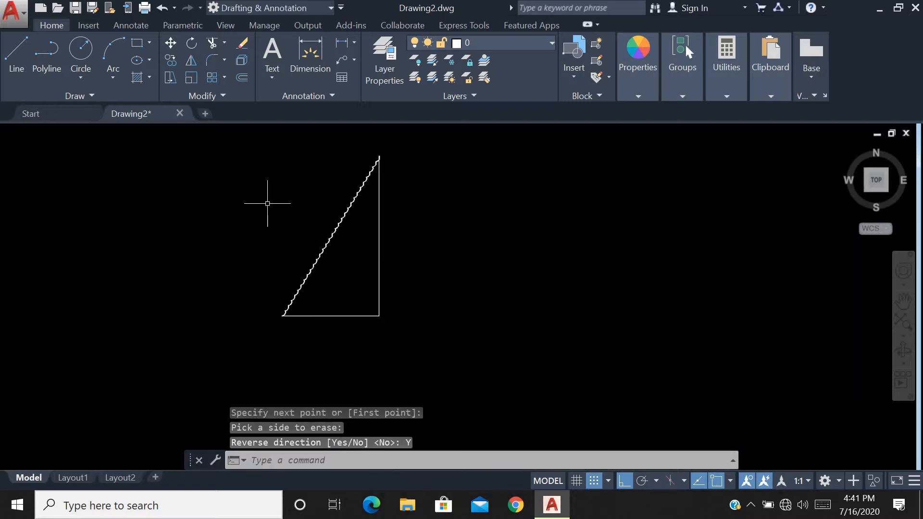
pyautogui.scroll(5, 268, 201)
pyautogui.scroll(-5, 391, 241)
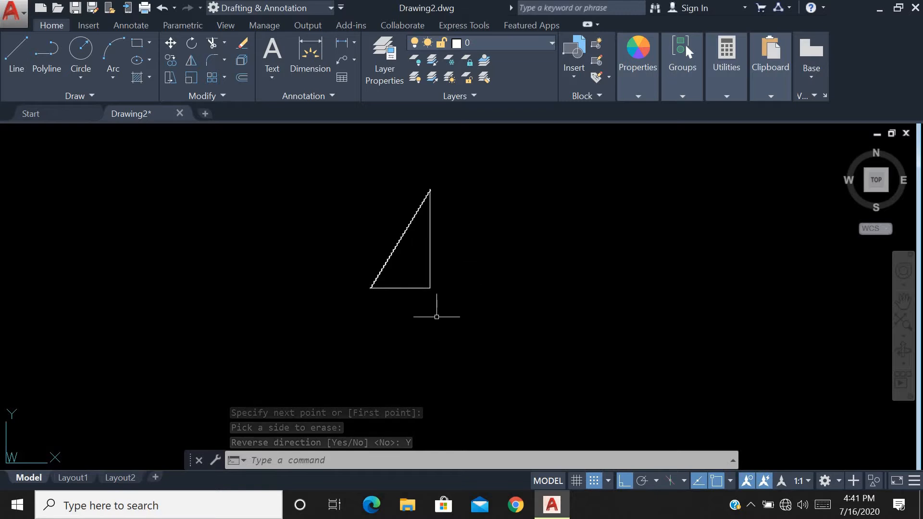
pyautogui.hotkey('ctrl', 'z')
pyautogui.hotkey('ctrl', 'z')
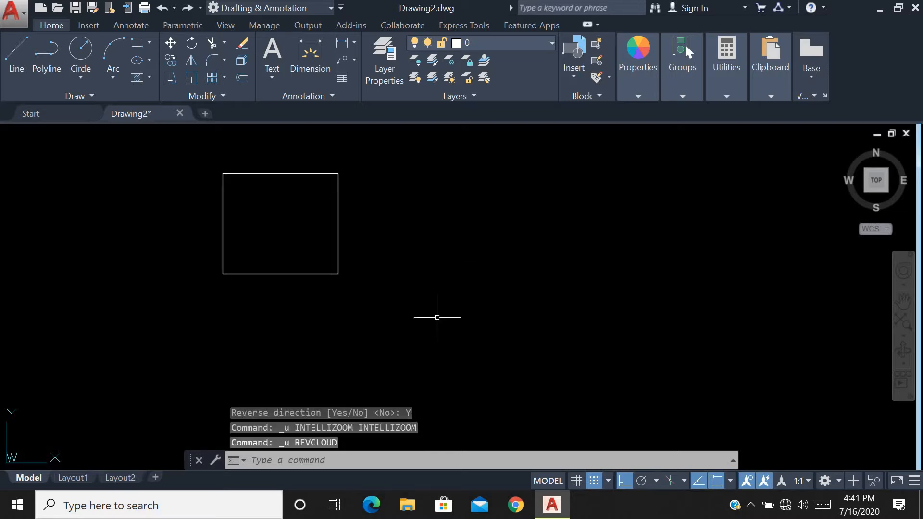
# - Modify the rectangle with REVCLOUD's First point option, adding a cloud from bottom-left to top-right corner, erasing the lower-right half and reversing the direction
pyautogui.write('revcloud')
pyautogui.press('Return')
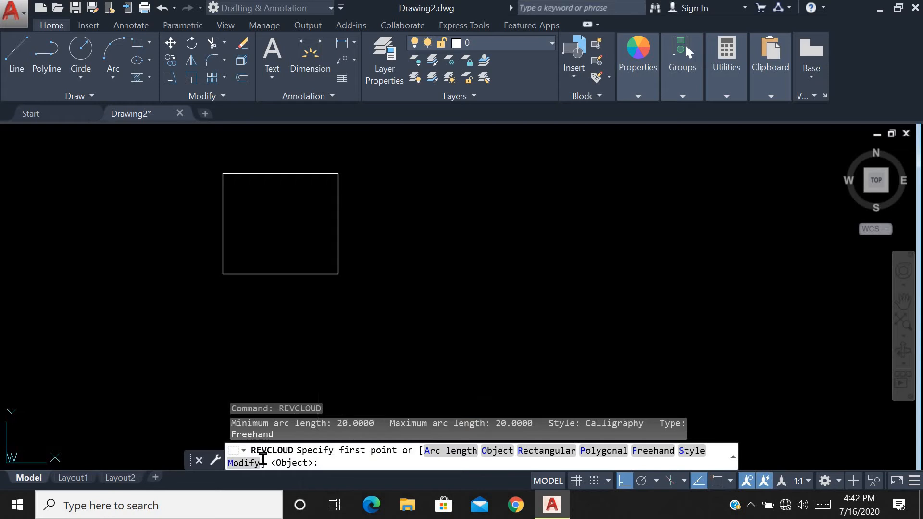
pyautogui.click(253, 462)
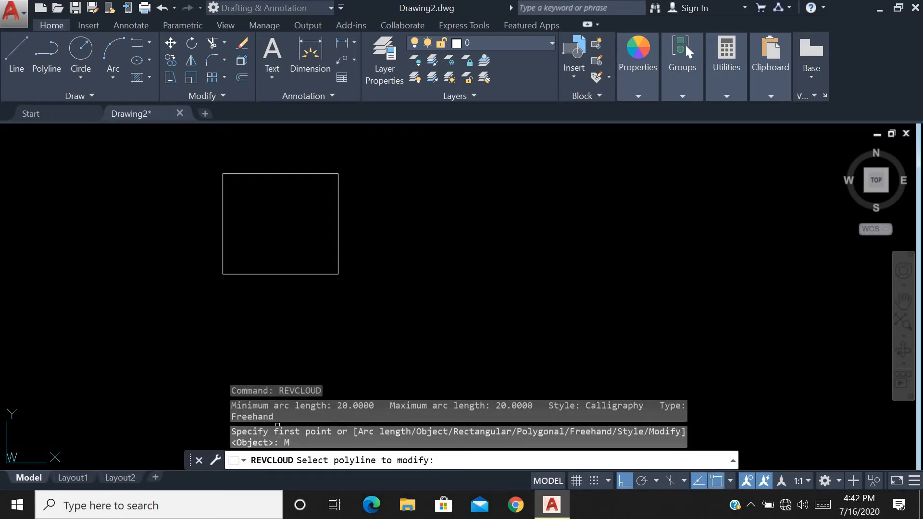
pyautogui.click(267, 275)
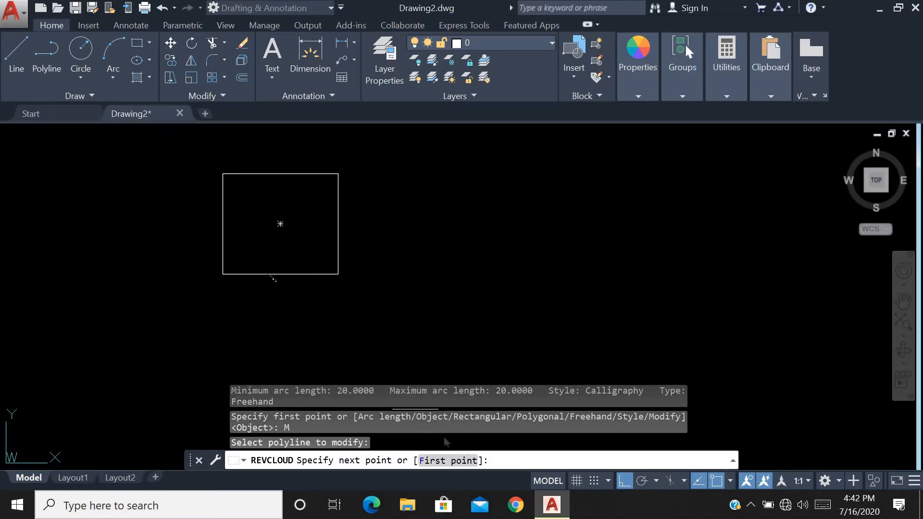
pyautogui.click(454, 461)
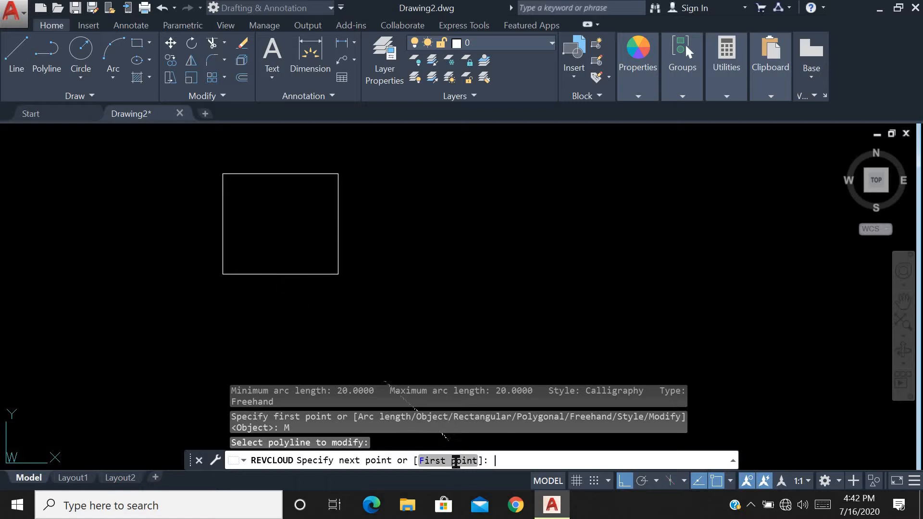
pyautogui.click(222, 274)
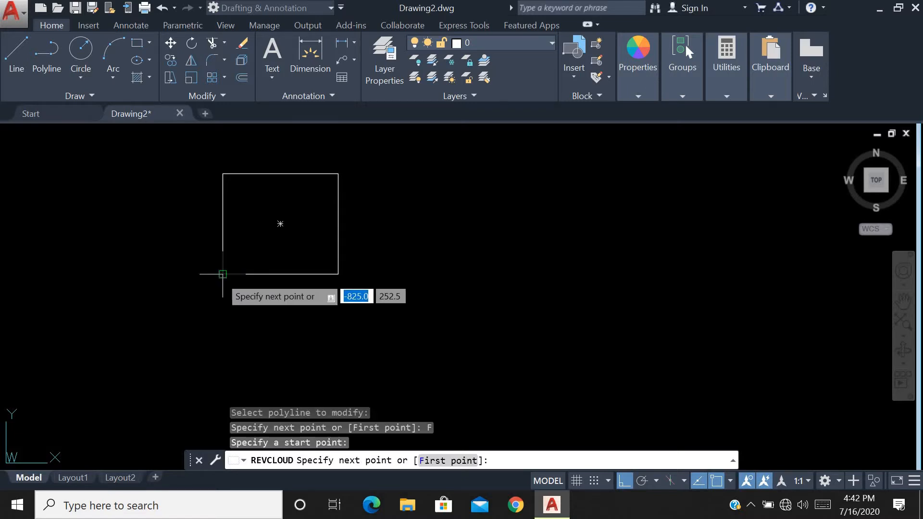
pyautogui.click(338, 173)
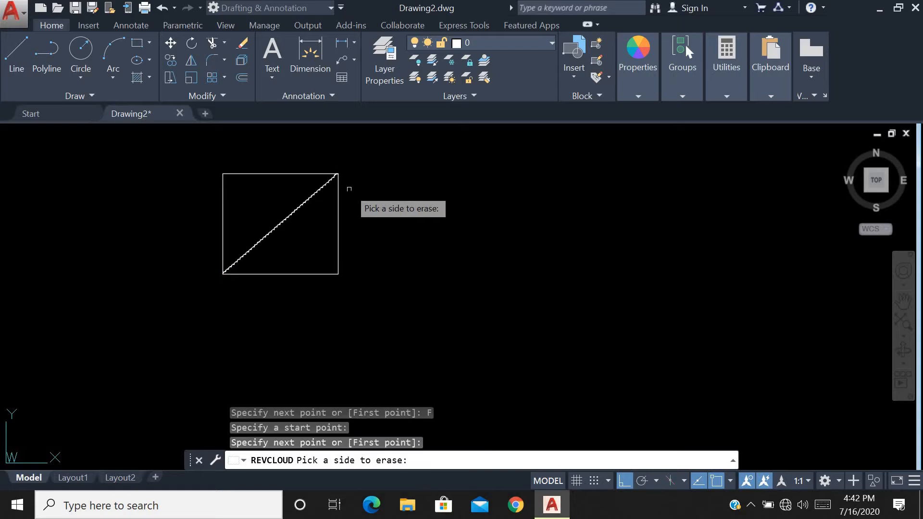
pyautogui.click(338, 233)
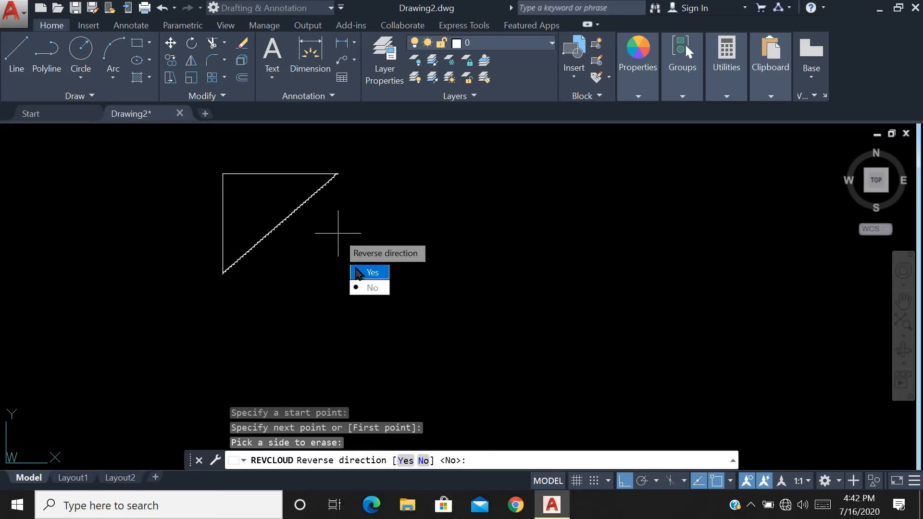
pyautogui.click(369, 272)
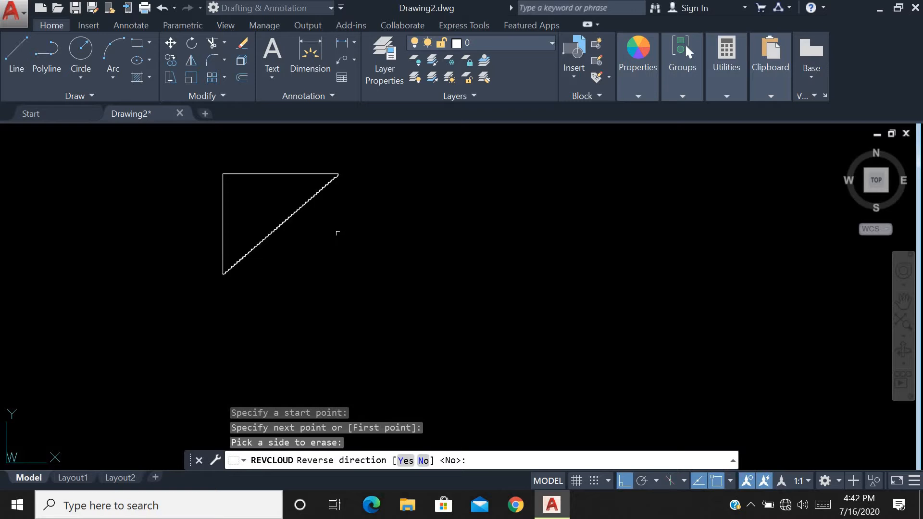
# - Inspect the reversed arcs along the diagonal cloud and erase the triangular shape from the drawing
pyautogui.scroll(3, 223, 235)
pyautogui.scroll(-5, 228, 237)
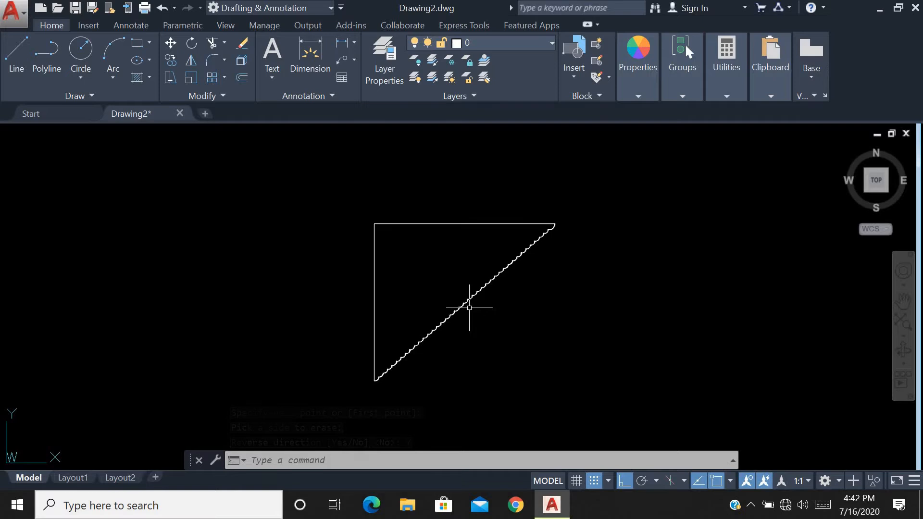
pyautogui.scroll(2, 412, 334)
pyautogui.scroll(-3, 414, 349)
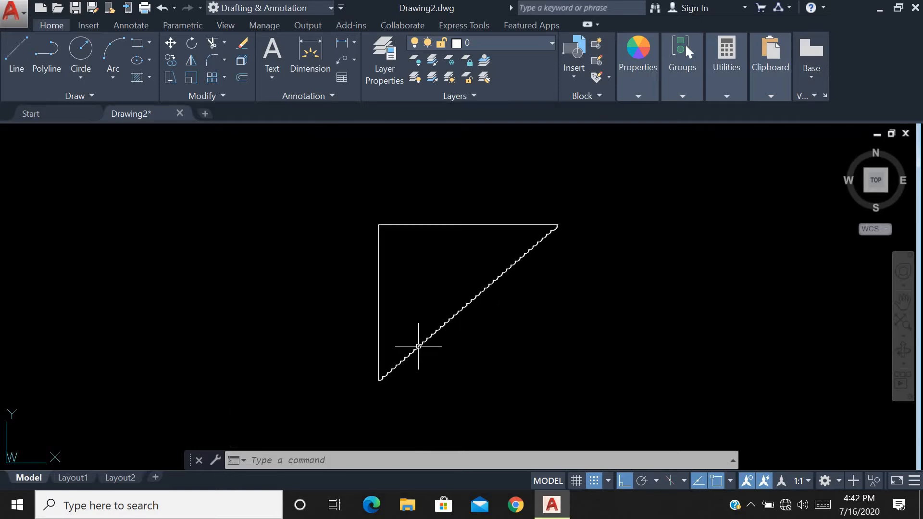
pyautogui.click(578, 223)
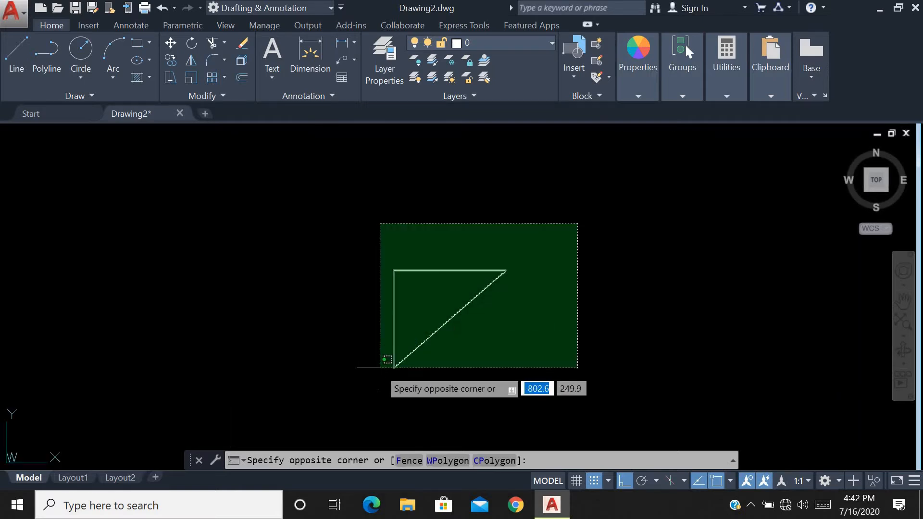
pyautogui.click(337, 400)
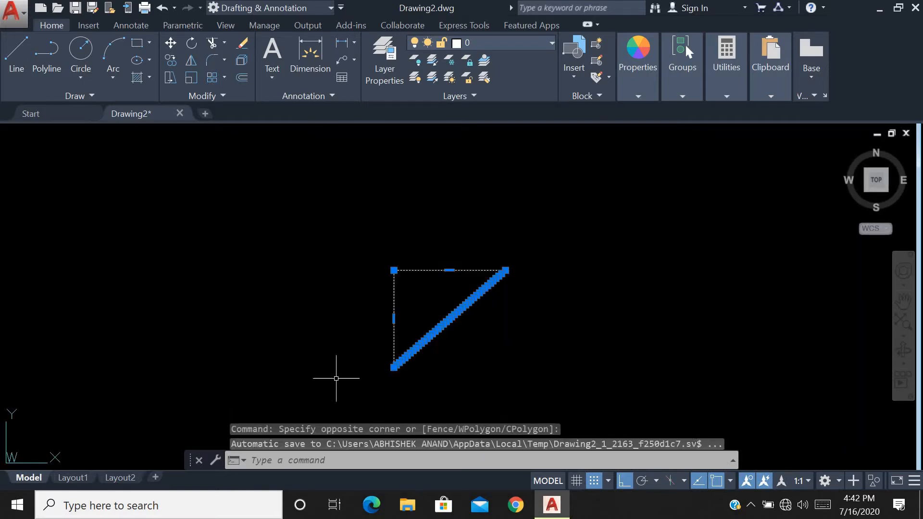
pyautogui.press('Delete')
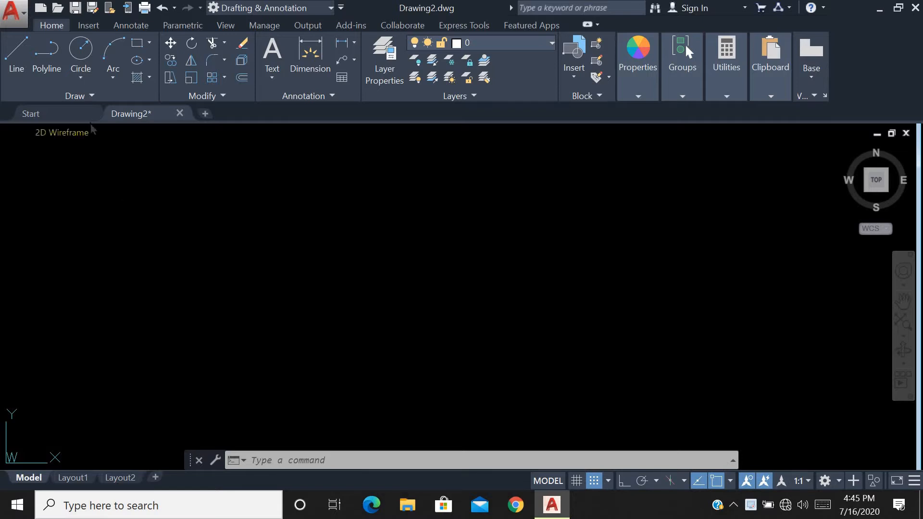
# - Draw an open wavy fit-point spline with three peaks and three valleys across the middle of the drawing area, ending at an upper-right point
pyautogui.click(93, 98)
pyautogui.click(125, 98)
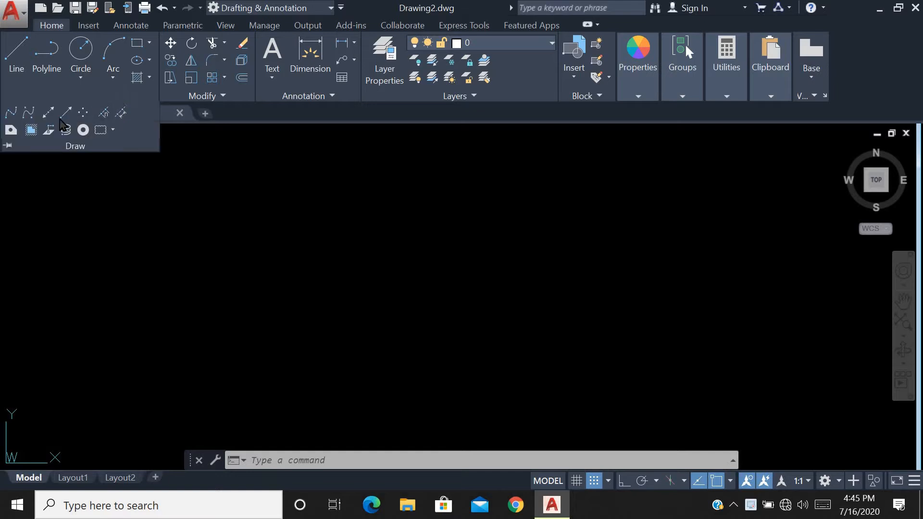
pyautogui.click(15, 113)
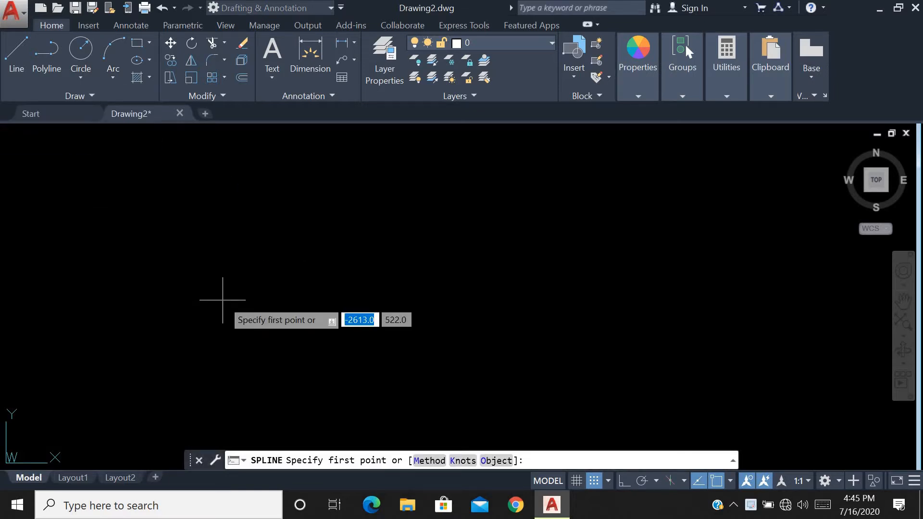
pyautogui.click(278, 337)
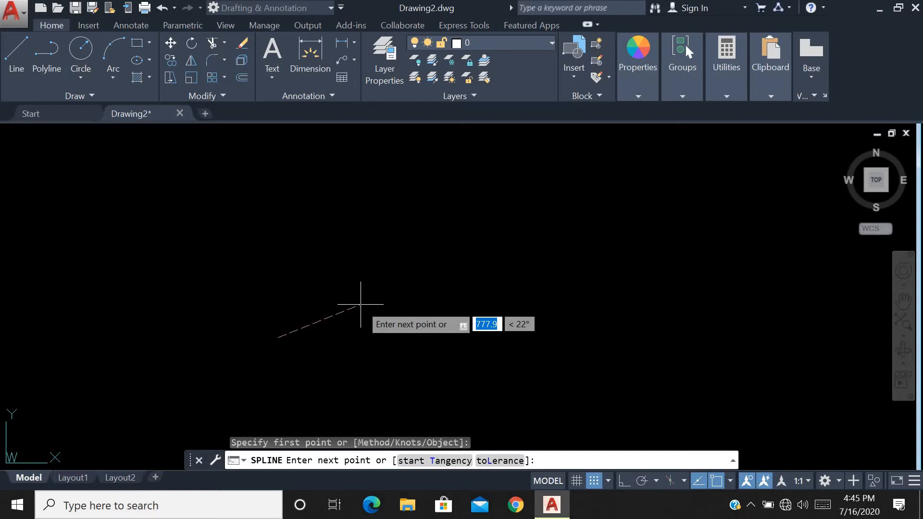
pyautogui.click(319, 265)
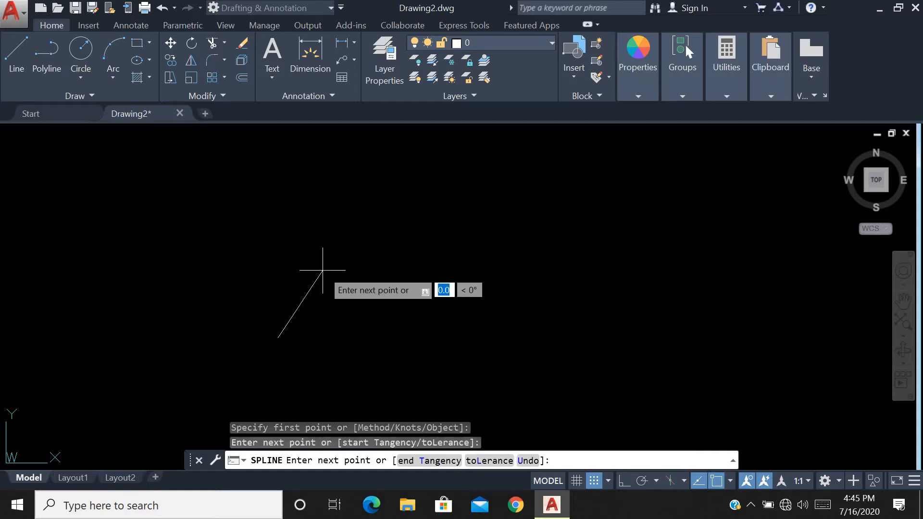
pyautogui.click(361, 335)
pyautogui.click(416, 282)
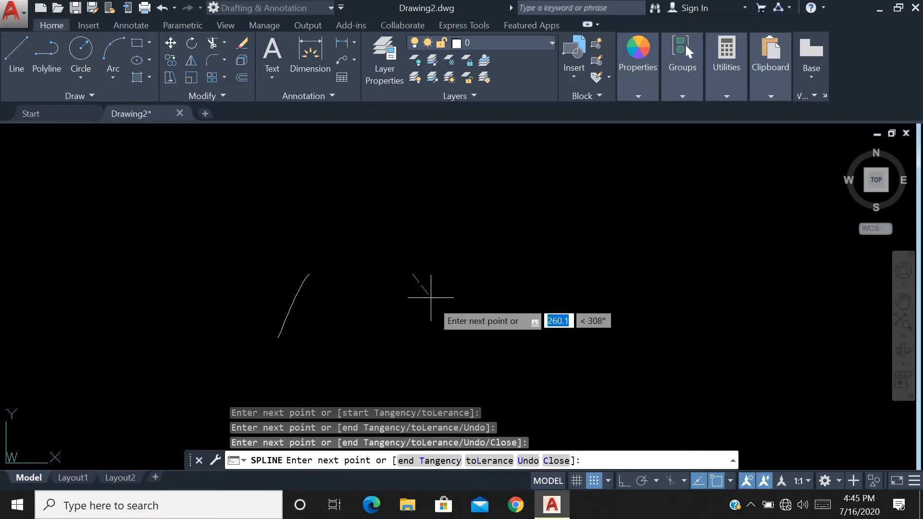
pyautogui.click(475, 307)
pyautogui.click(595, 265)
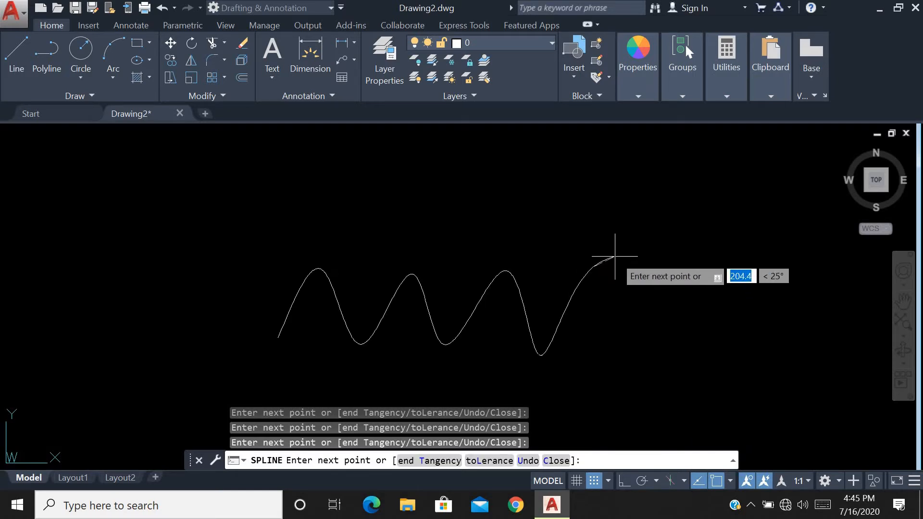
pyautogui.press('Return')
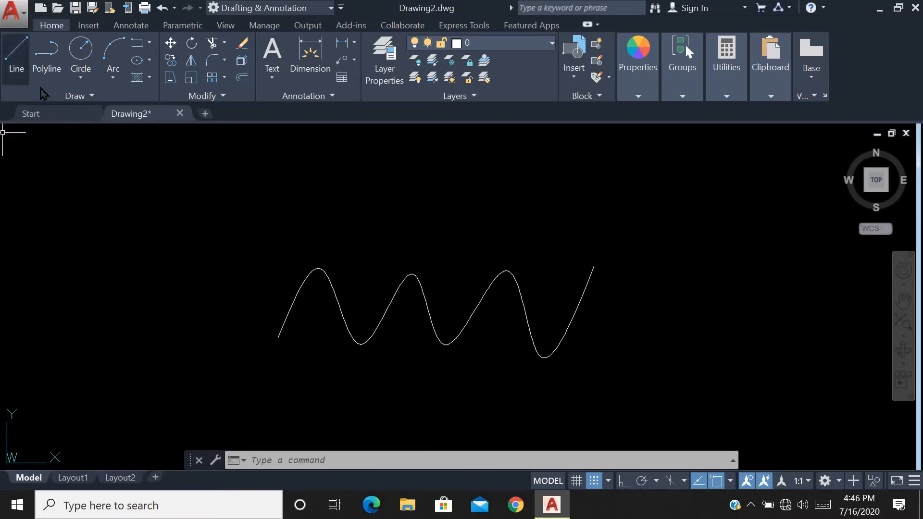
# - Draw an open control-vertex spline beside the fit-point one, zigzagging through six vertices from a low start to an upper-right end
pyautogui.click(69, 95)
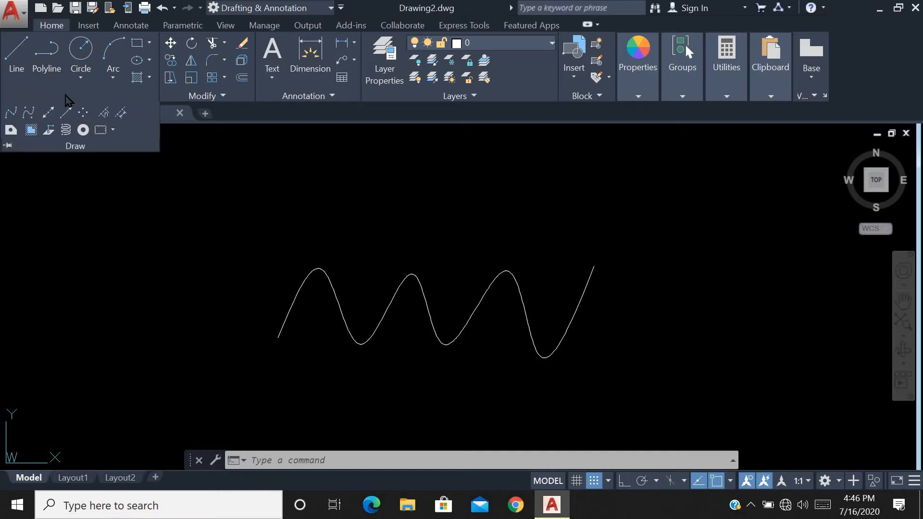
pyautogui.click(34, 114)
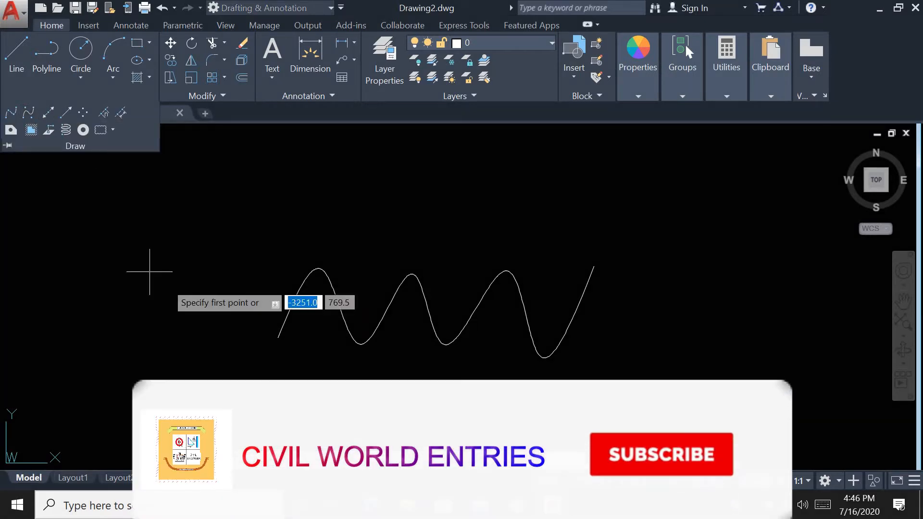
pyautogui.click(634, 358)
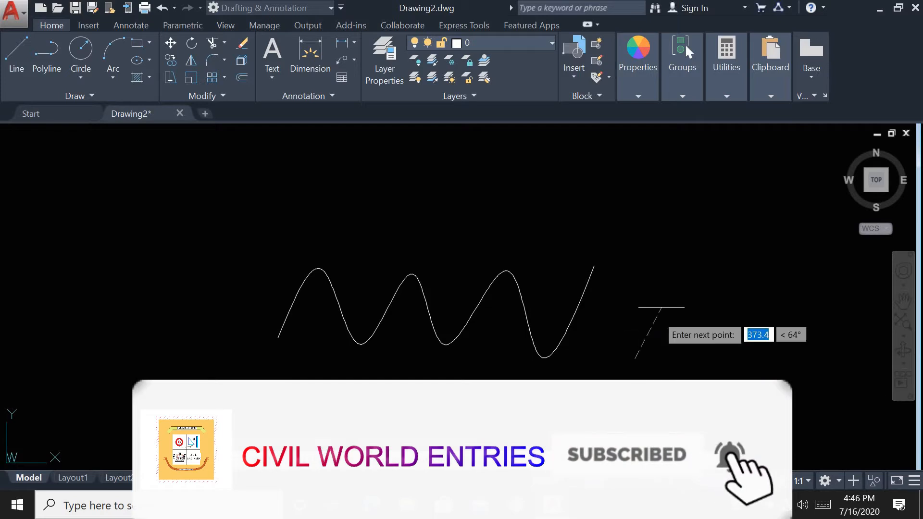
pyautogui.click(681, 265)
pyautogui.click(734, 361)
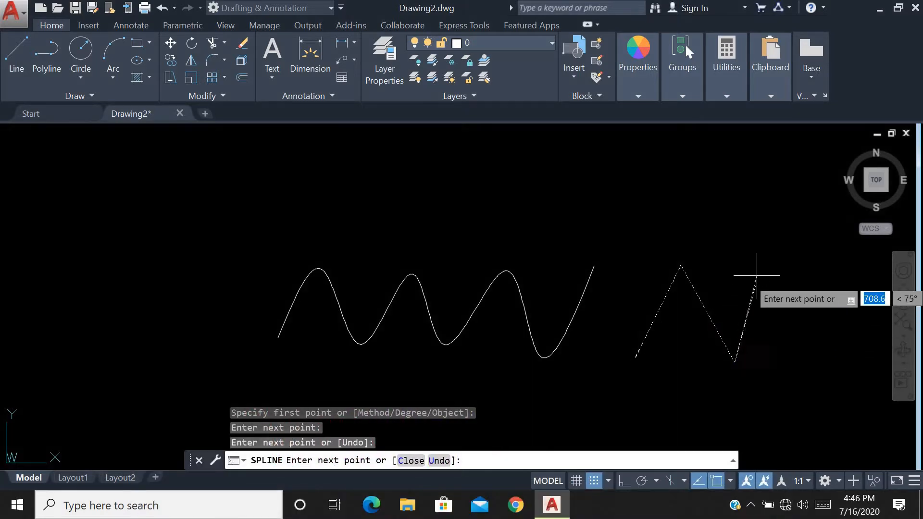
pyautogui.click(762, 265)
pyautogui.click(830, 354)
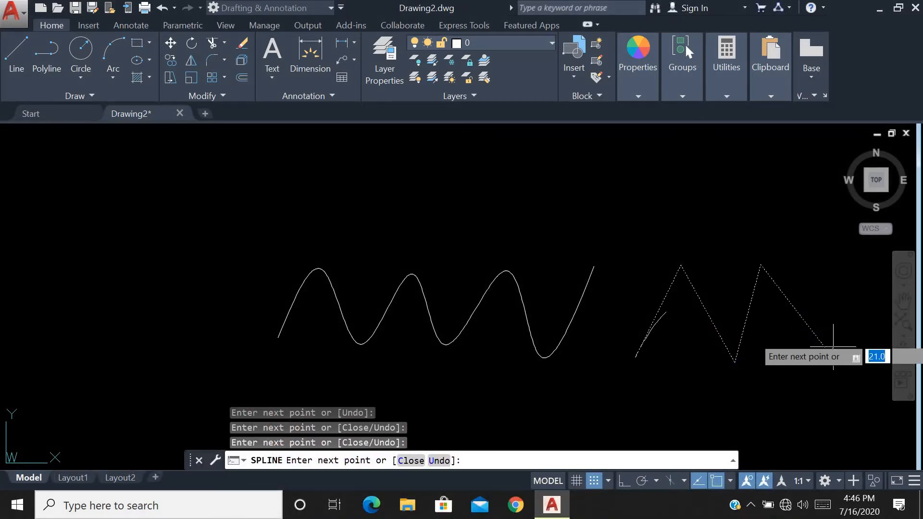
pyautogui.click(846, 288)
pyautogui.click(851, 283)
pyautogui.press('Return')
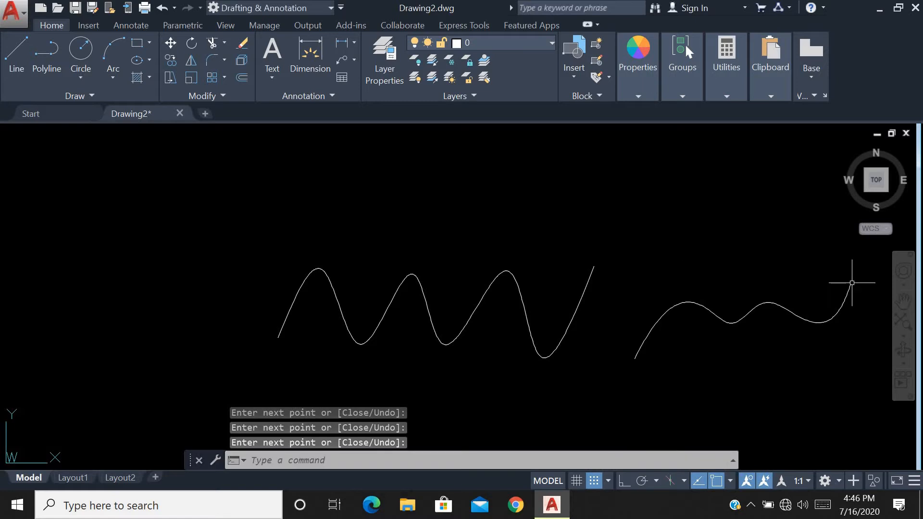
# - Reshape the fit-point spline by stretching its third valley's fit point upward and its second valley's fit point downward
pyautogui.scroll(-2, 512, 263)
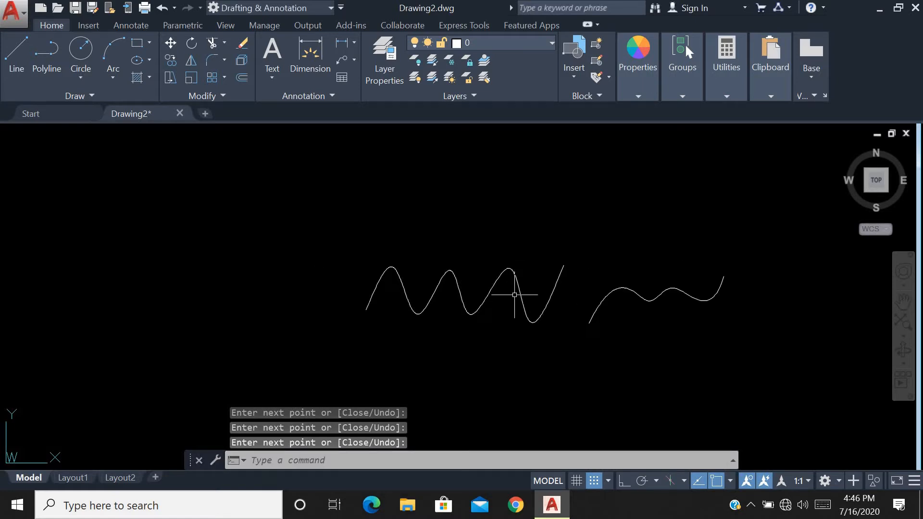
pyautogui.scroll(2, 766, 243)
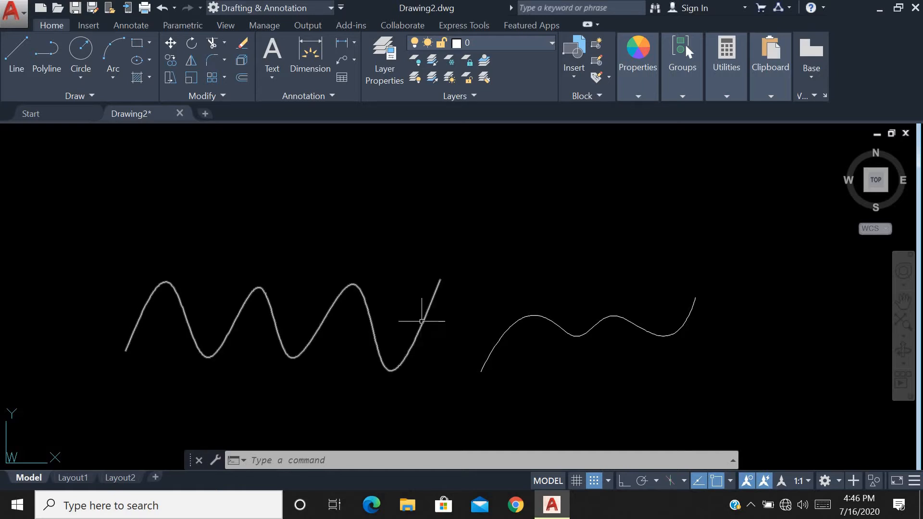
pyautogui.moveTo(422, 321)
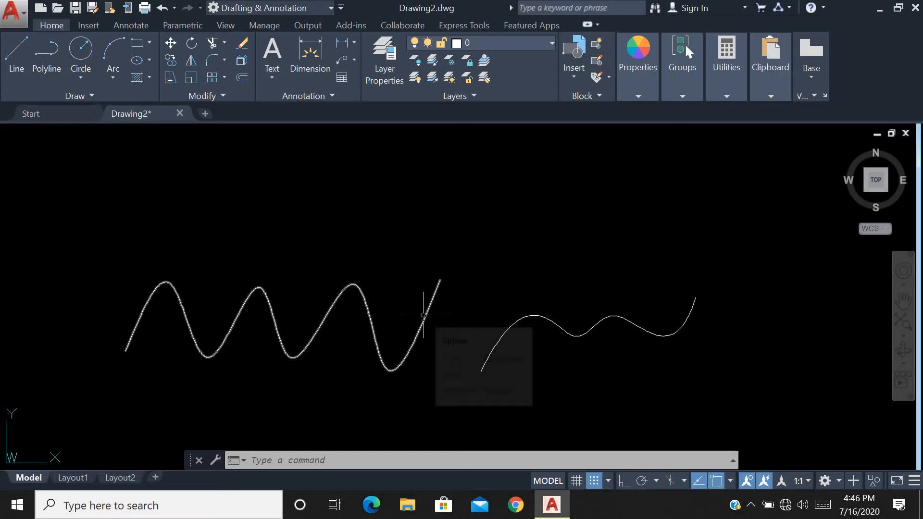
pyautogui.click(423, 316)
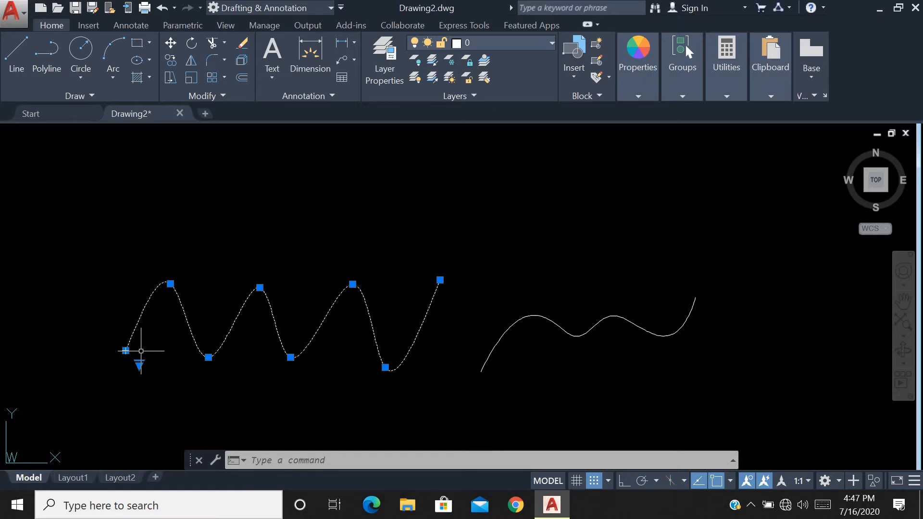
pyautogui.click(385, 367)
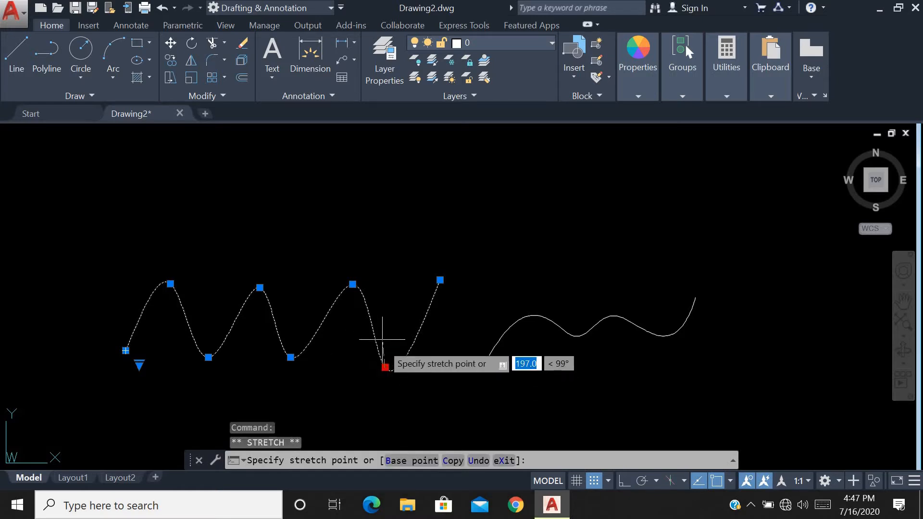
pyautogui.click(394, 328)
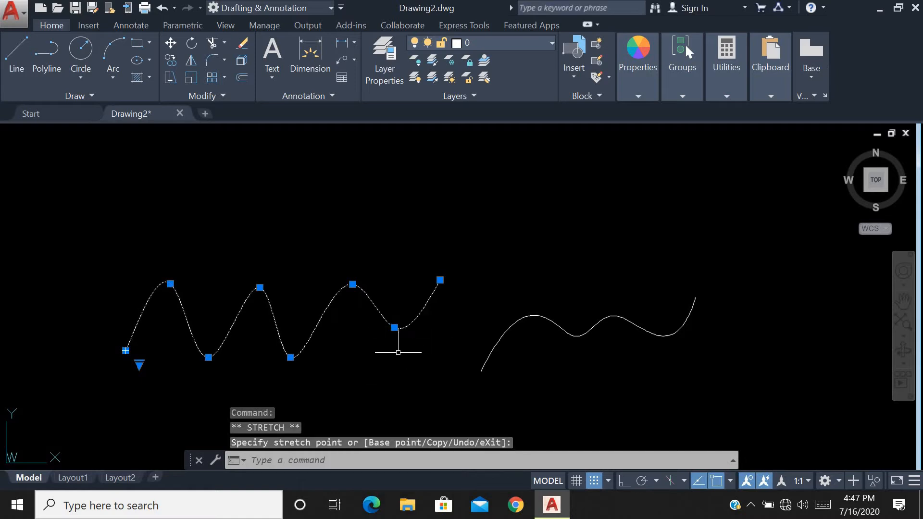
pyautogui.click(291, 357)
pyautogui.click(288, 399)
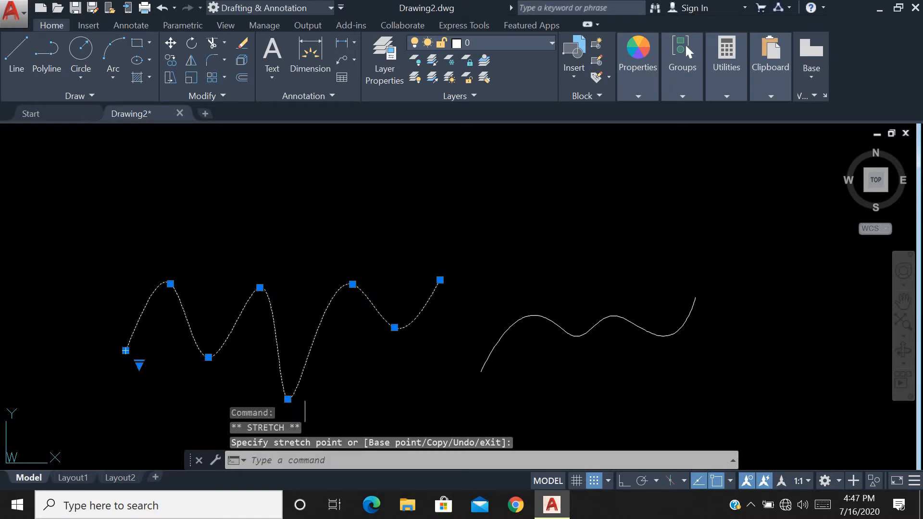
# - Stretch the fit-point spline's third peak upward and its end point far to the upper right, then deselect the spline
pyautogui.click(356, 283)
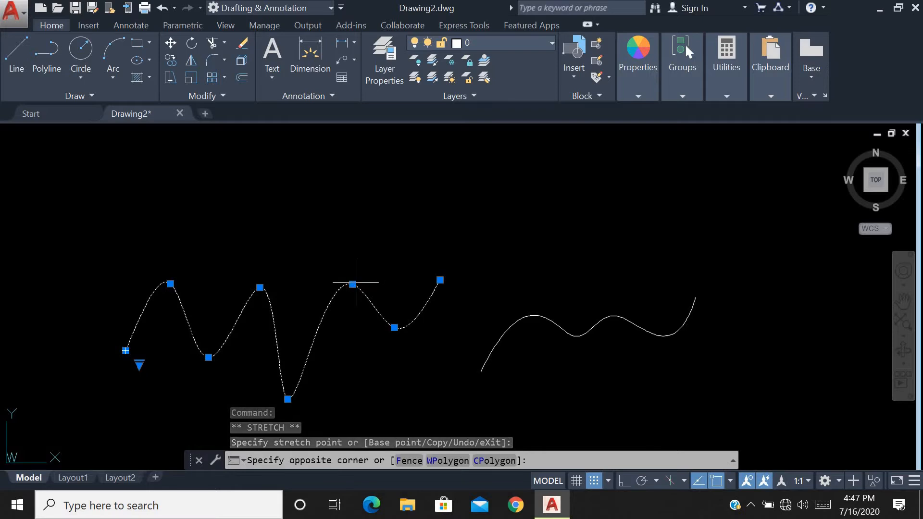
pyautogui.click(361, 258)
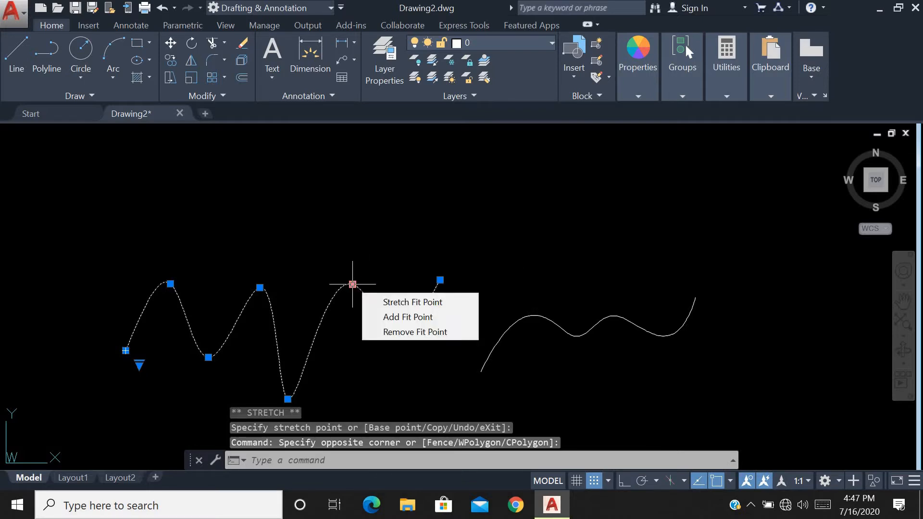
pyautogui.click(353, 284)
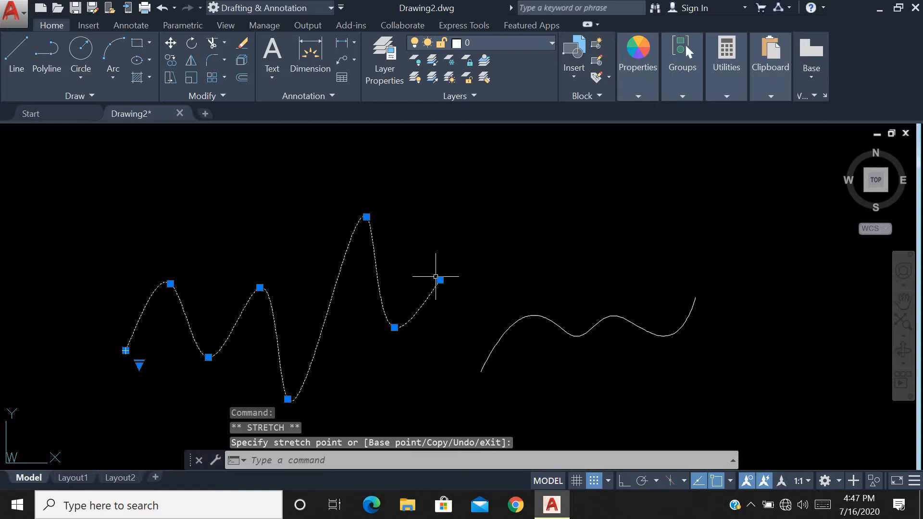
pyautogui.click(440, 279)
pyautogui.click(523, 183)
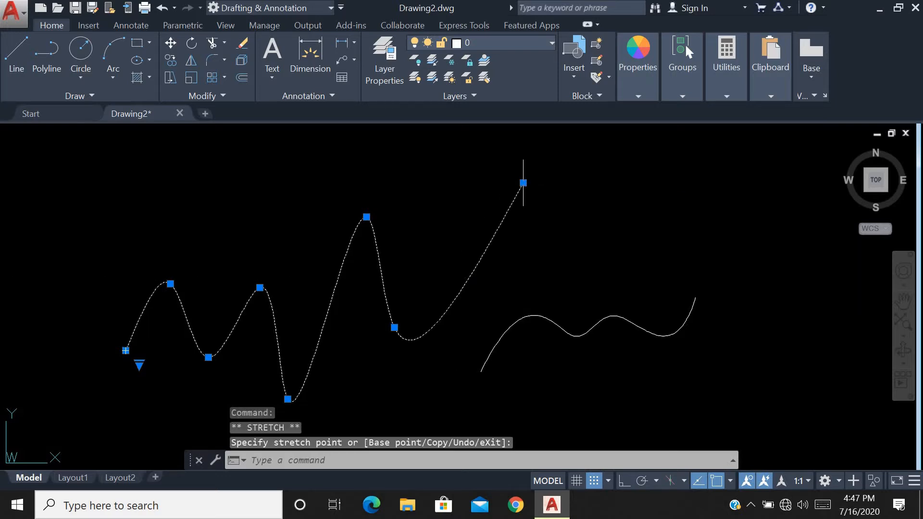
pyautogui.scroll(-2, 412, 225)
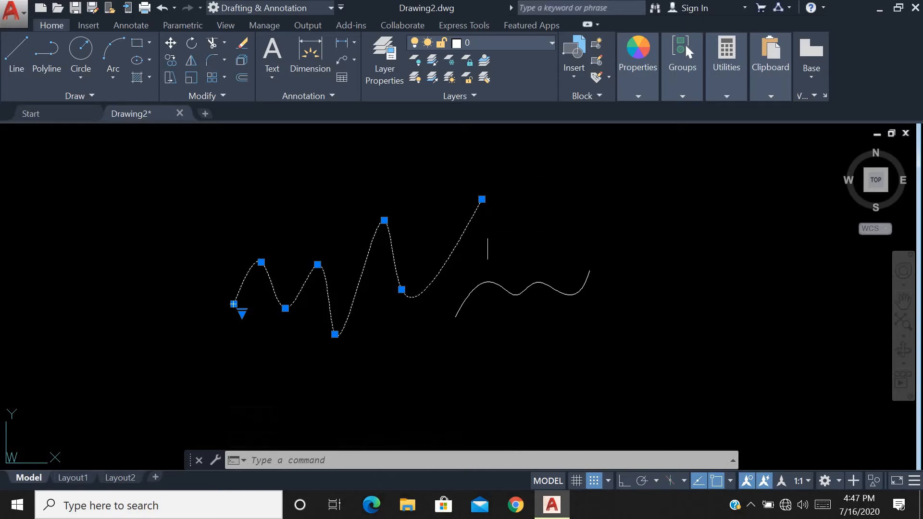
pyautogui.press('Escape')
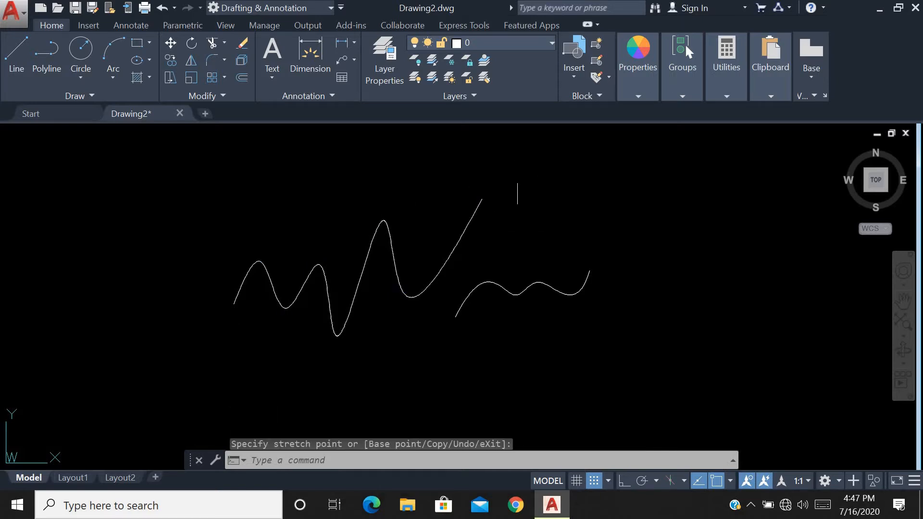
# - Select the control-vertex spline and stretch its first upper control vertex up and slightly to the right
pyautogui.scroll(2, 606, 303)
pyautogui.scroll(2, 527, 247)
pyautogui.moveTo(491, 289)
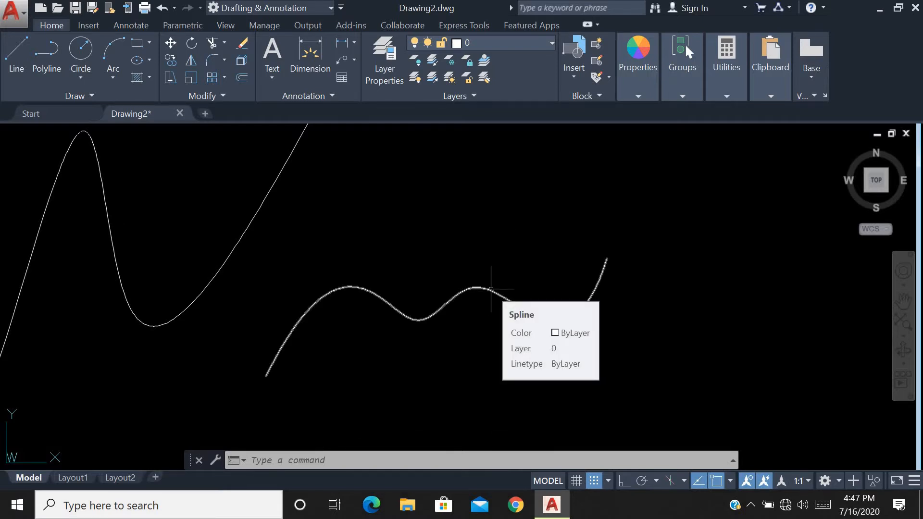
pyautogui.click(490, 290)
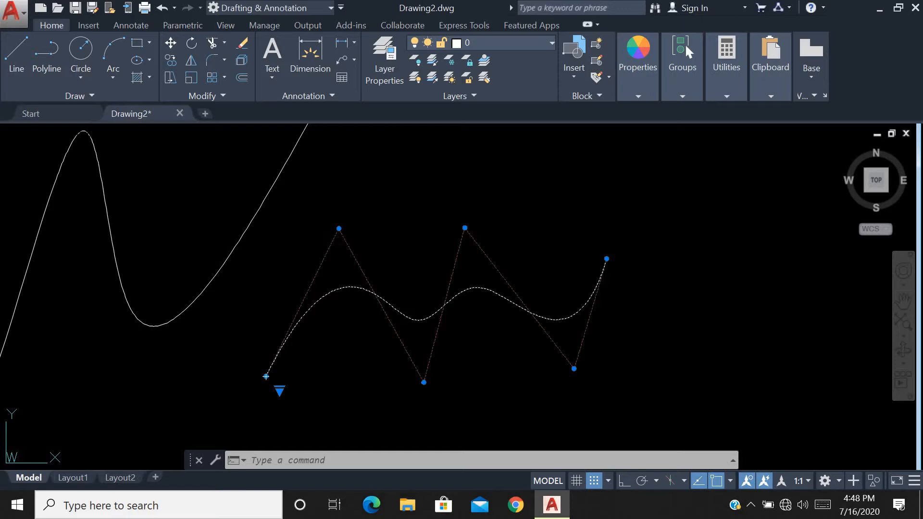
pyautogui.click(339, 229)
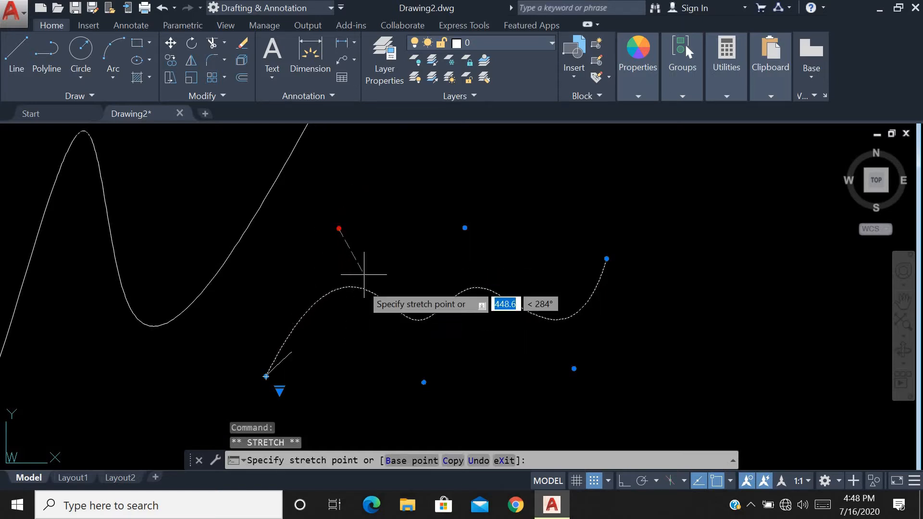
pyautogui.click(372, 148)
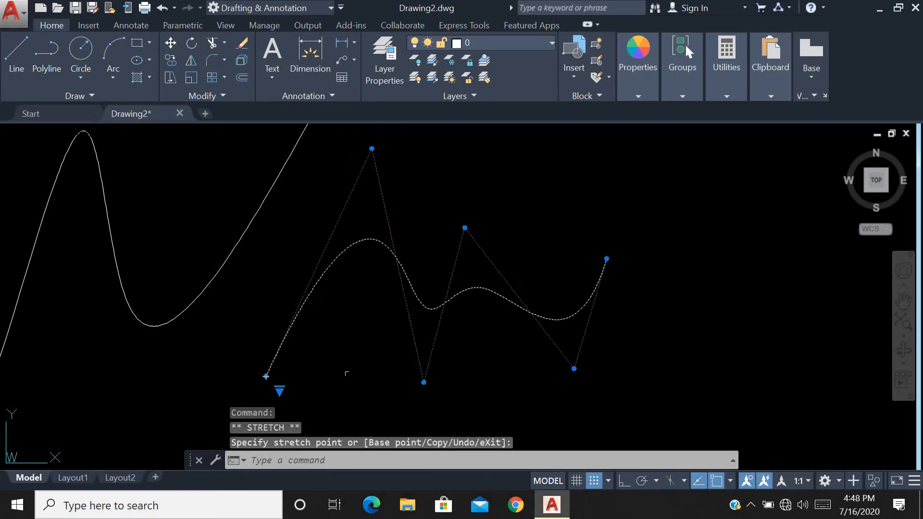
# - Stretch the control-vertex spline's first lower vertex upward and its second lower vertex downward
pyautogui.click(423, 382)
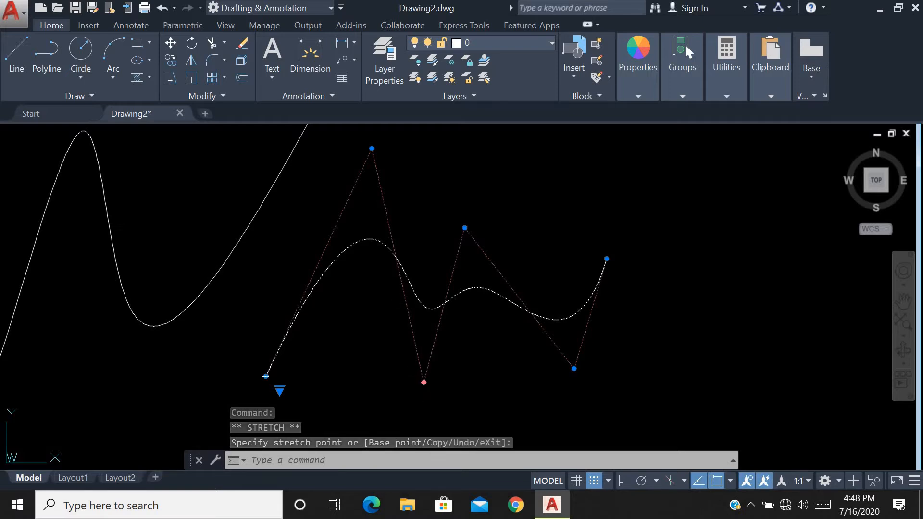
pyautogui.click(432, 332)
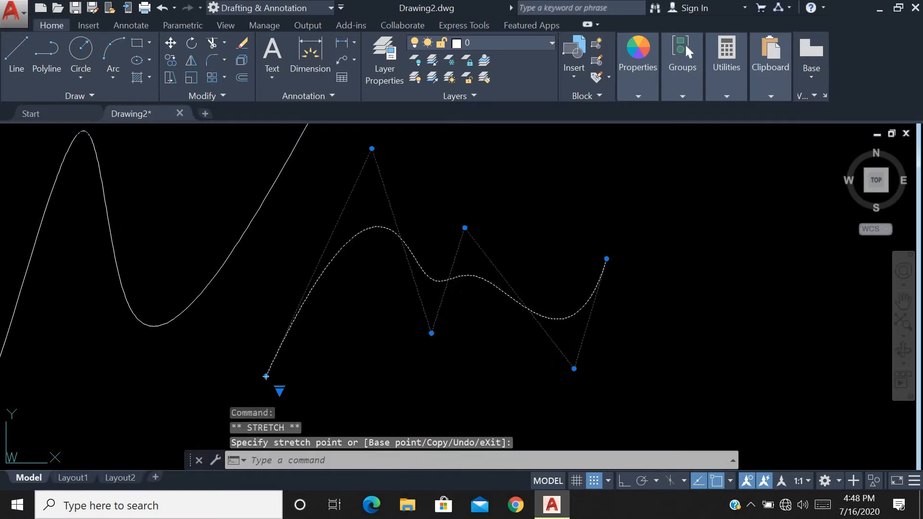
pyautogui.click(574, 368)
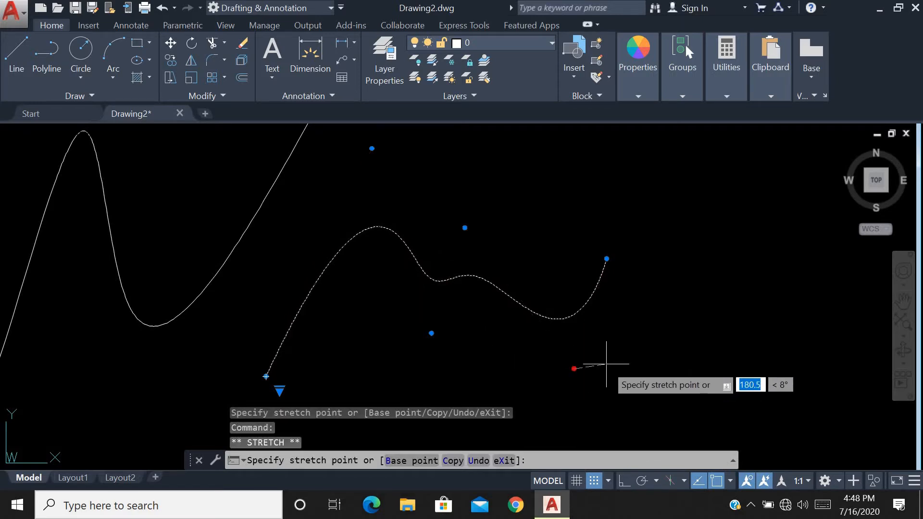
pyautogui.click(576, 415)
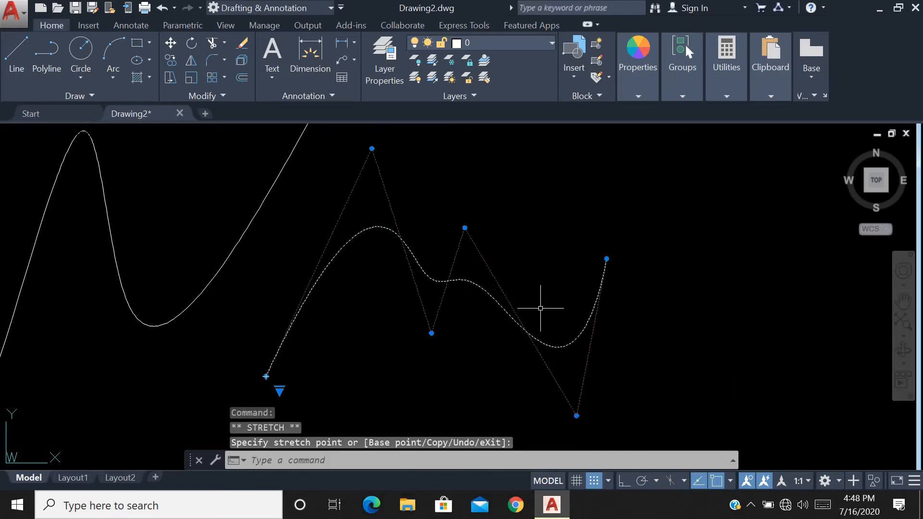
# - Inspect the reshaped splines and erase both of them from the drawing
pyautogui.scroll(-2, 529, 317)
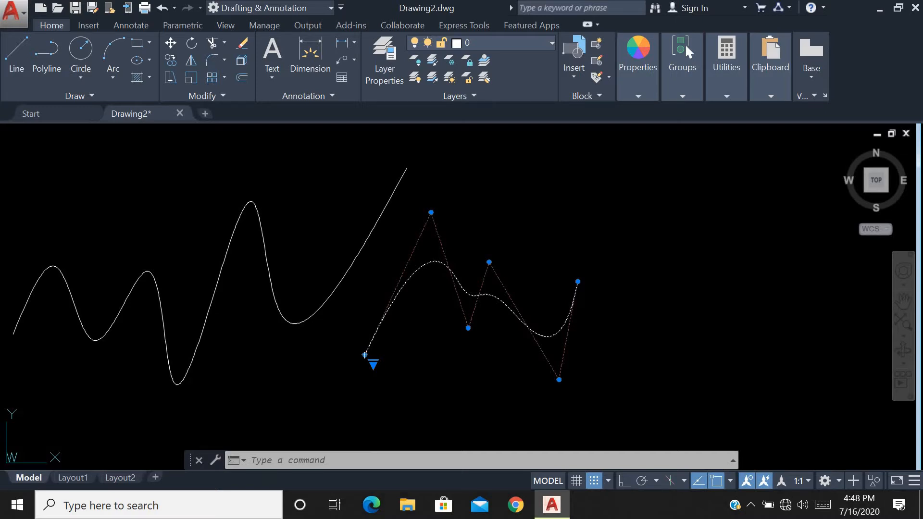
pyautogui.scroll(4, 469, 320)
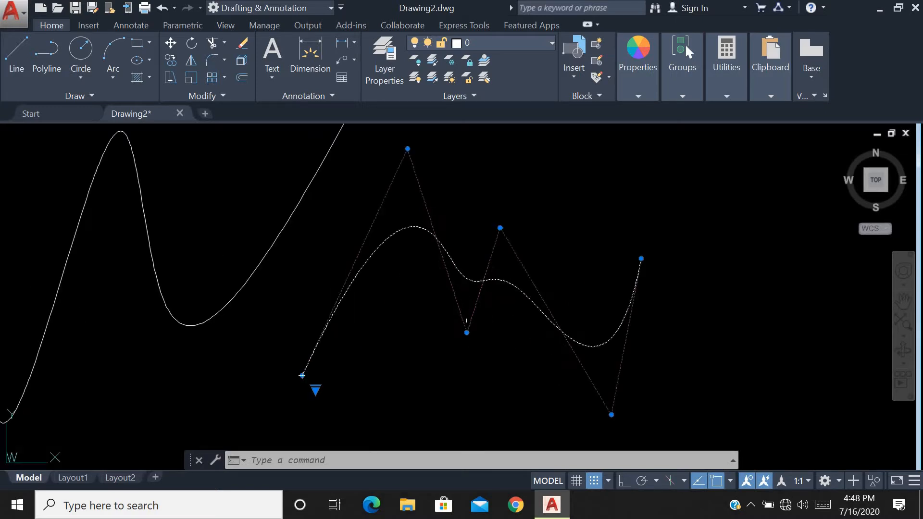
pyautogui.scroll(-4, 468, 334)
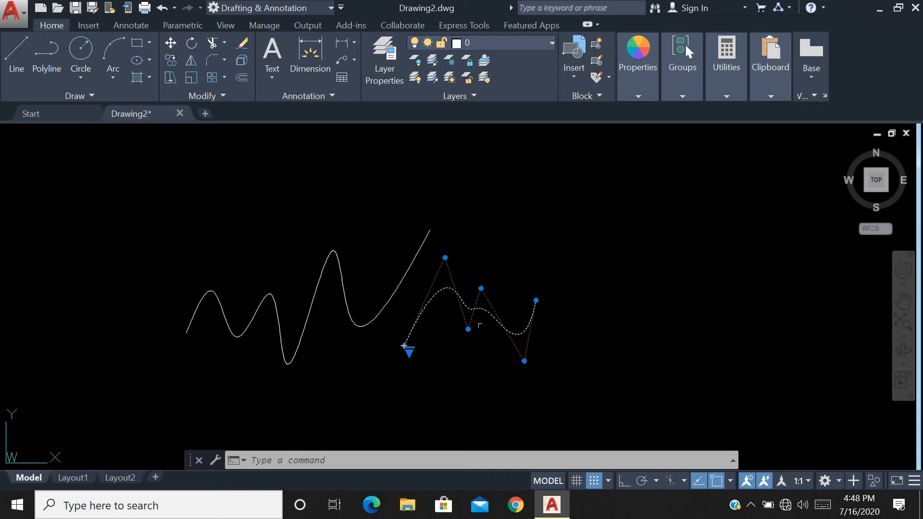
pyautogui.click(602, 273)
pyautogui.click(275, 347)
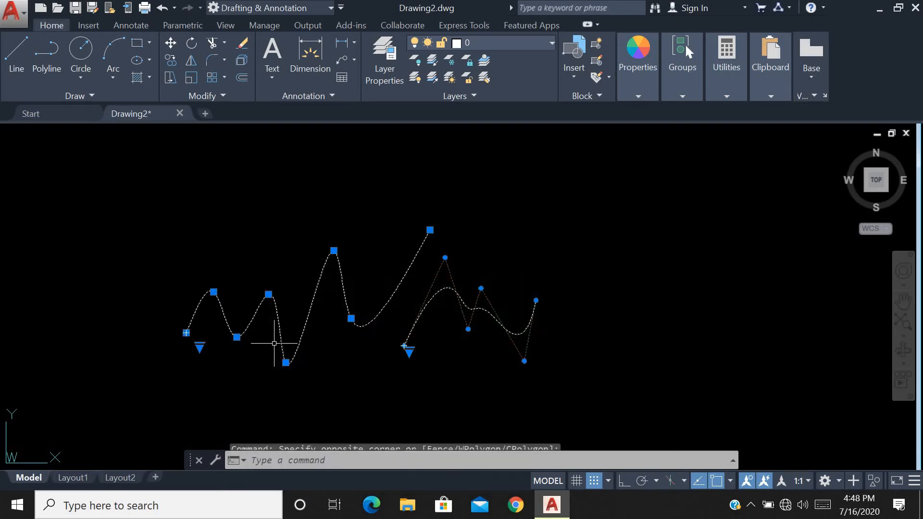
pyautogui.press('Delete')
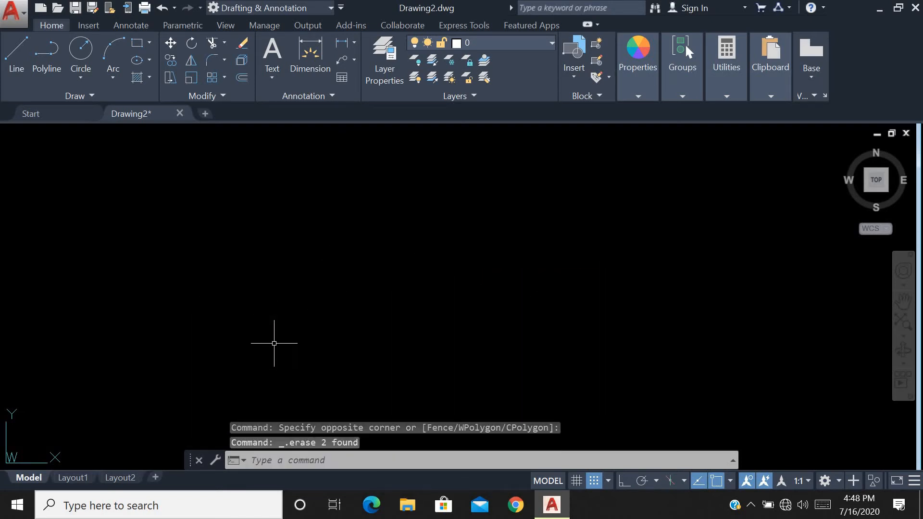
pyautogui.write('SP')
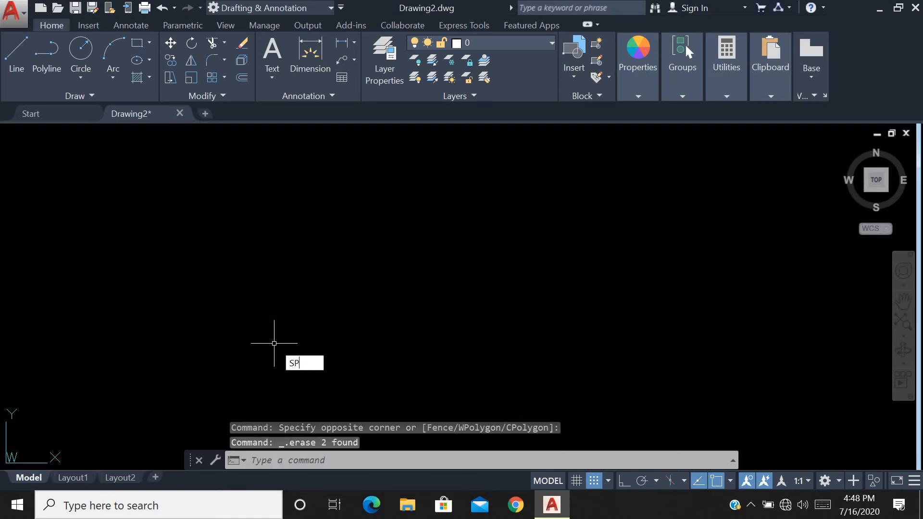
pyautogui.press('Return')
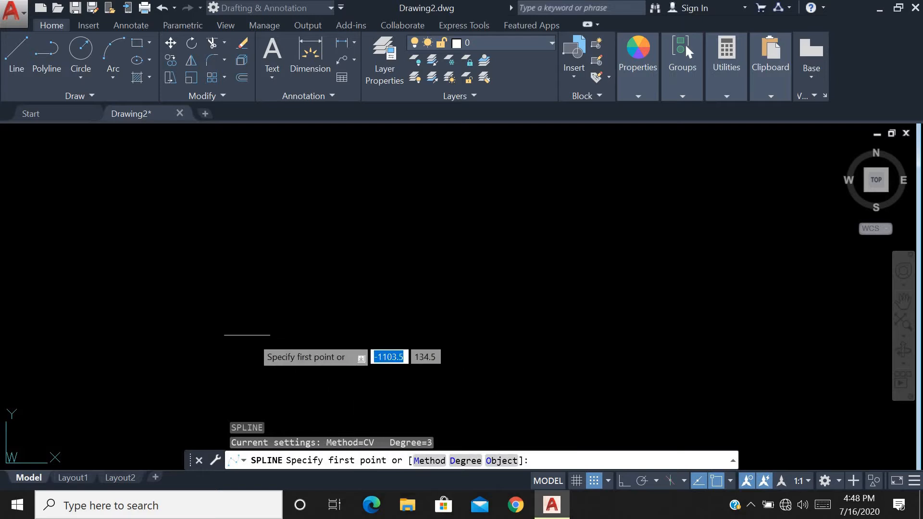
pyautogui.click(239, 332)
pyautogui.click(312, 225)
pyautogui.click(376, 323)
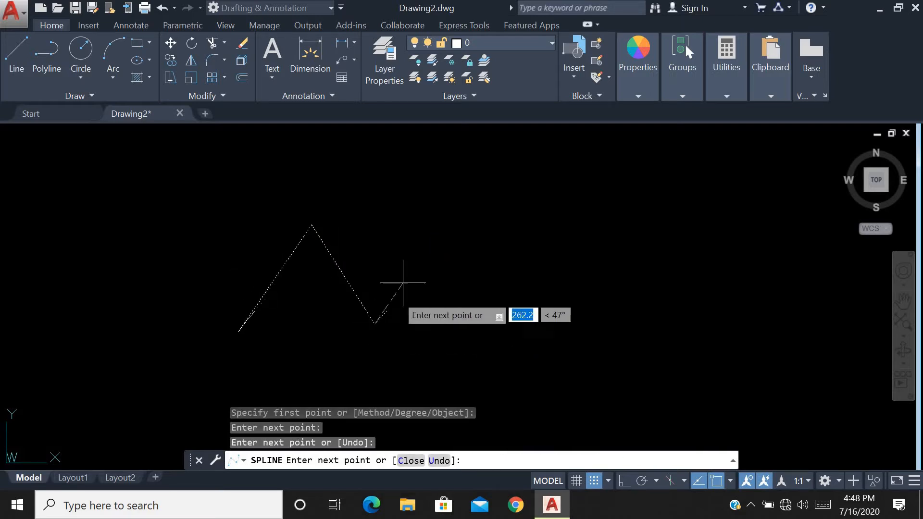
pyautogui.click(460, 198)
pyautogui.click(518, 316)
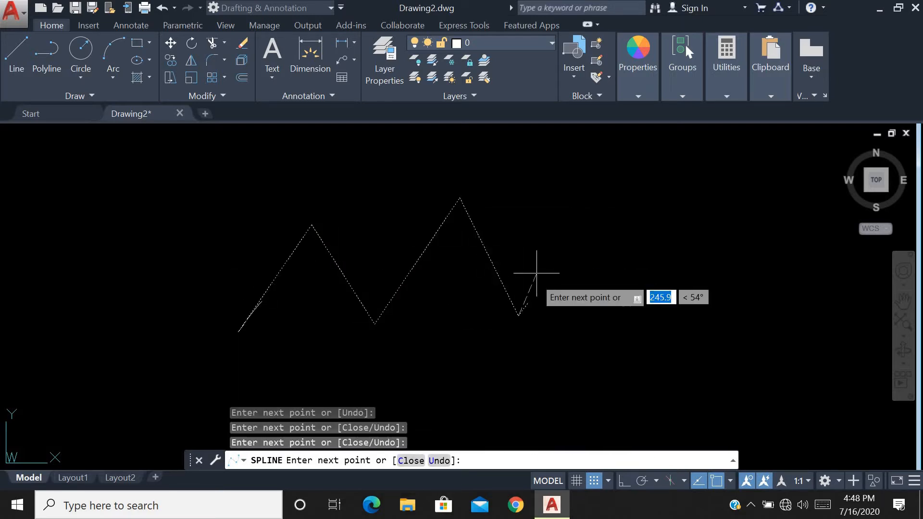
pyautogui.click(558, 189)
pyautogui.click(636, 310)
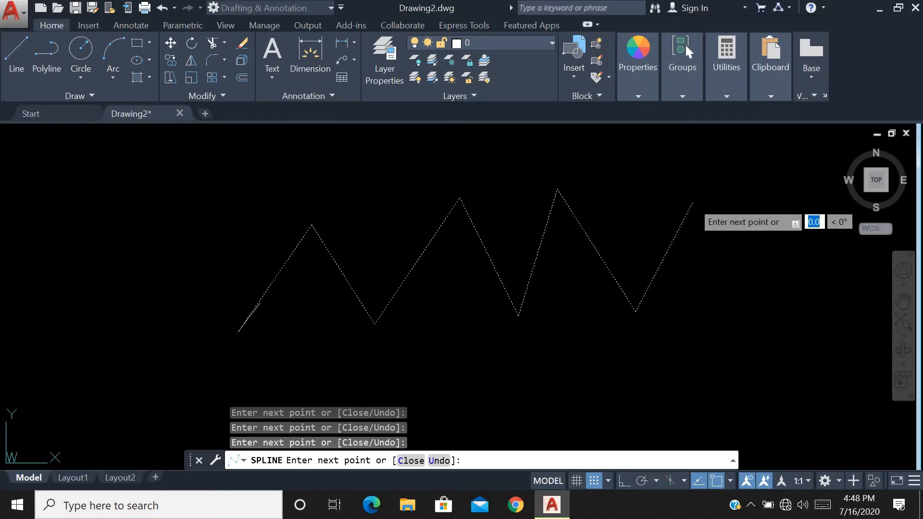
pyautogui.press('Escape')
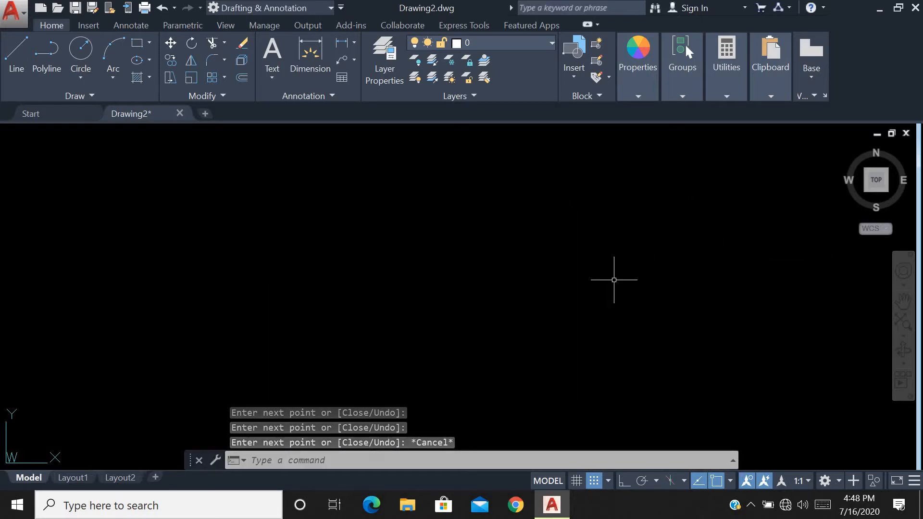
# - Draw a control-vertex spline with eight vertices alternating low and high in a zigzag across the drawing area
pyautogui.press('Return')
pyautogui.click(275, 362)
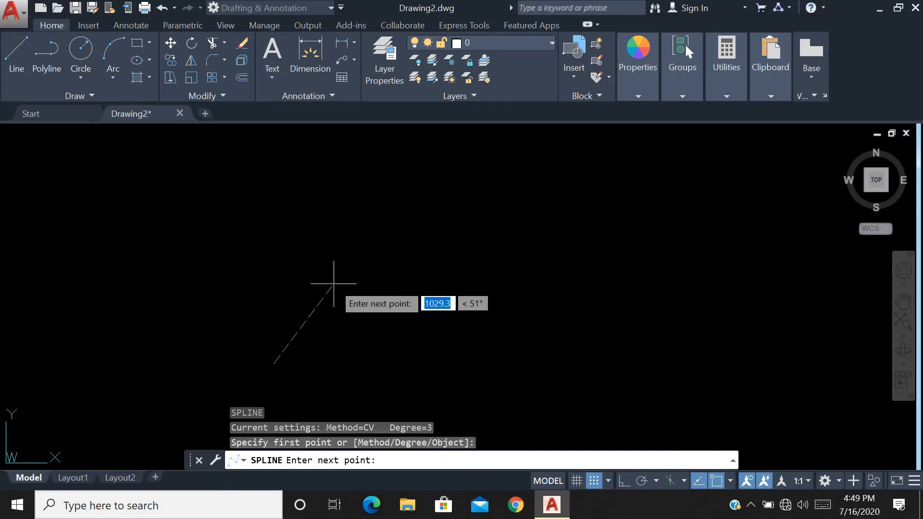
pyautogui.click(357, 252)
pyautogui.click(373, 326)
pyautogui.click(463, 243)
pyautogui.click(500, 318)
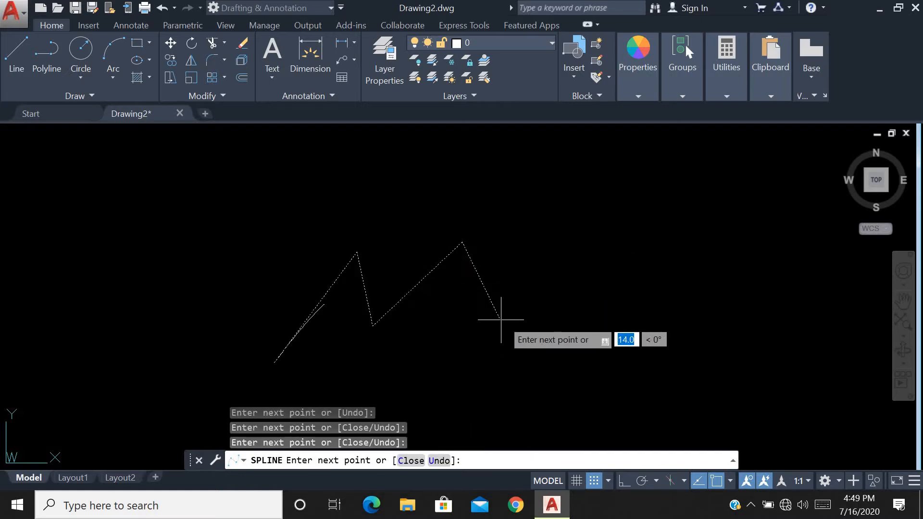
pyautogui.click(561, 260)
pyautogui.click(589, 367)
pyautogui.click(700, 261)
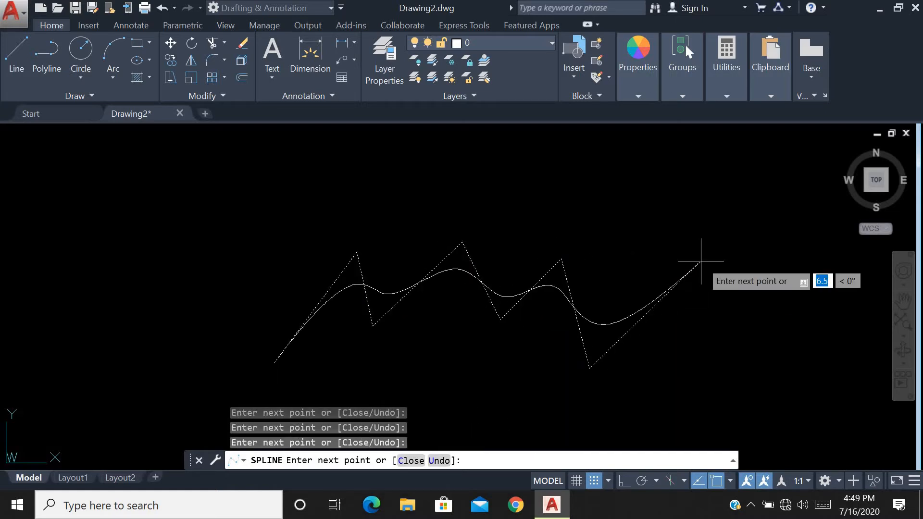
pyautogui.press('Return')
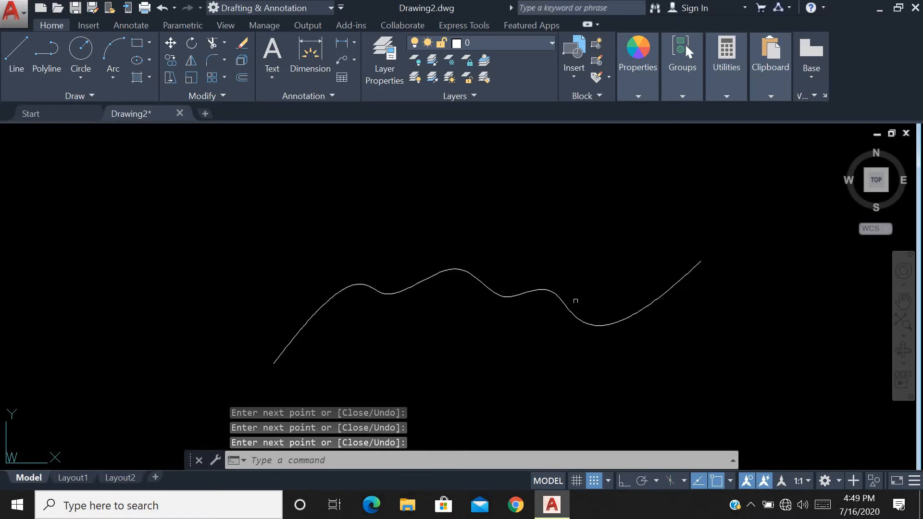
# - Select the new spline to display its control vertices and erase it
pyautogui.click(569, 313)
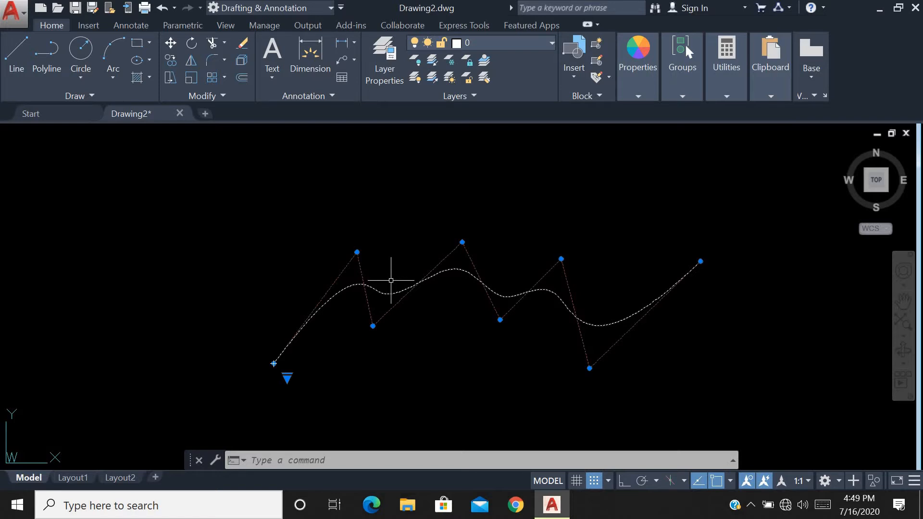
pyautogui.press('Delete')
# - Begin a spline with the Fit method and set its start tangency direction slightly upward to the right of the first point
pyautogui.write('SPL')
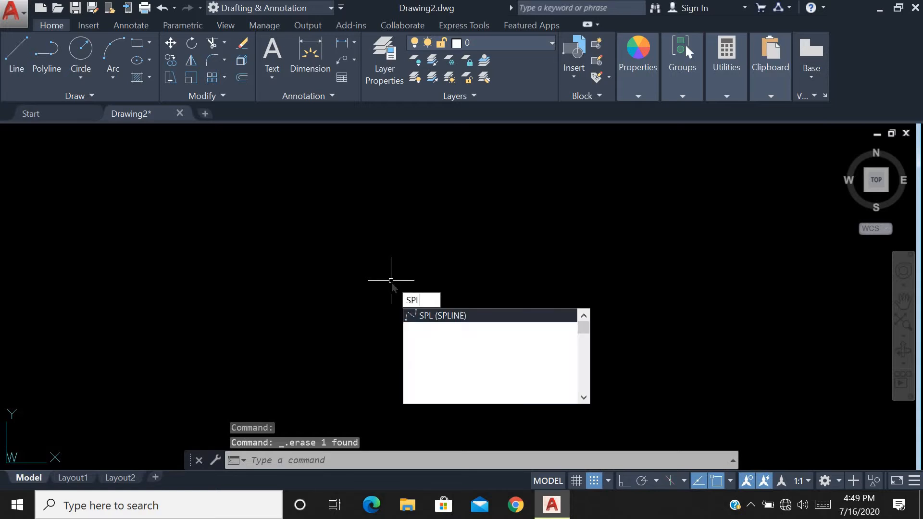
pyautogui.press('Return')
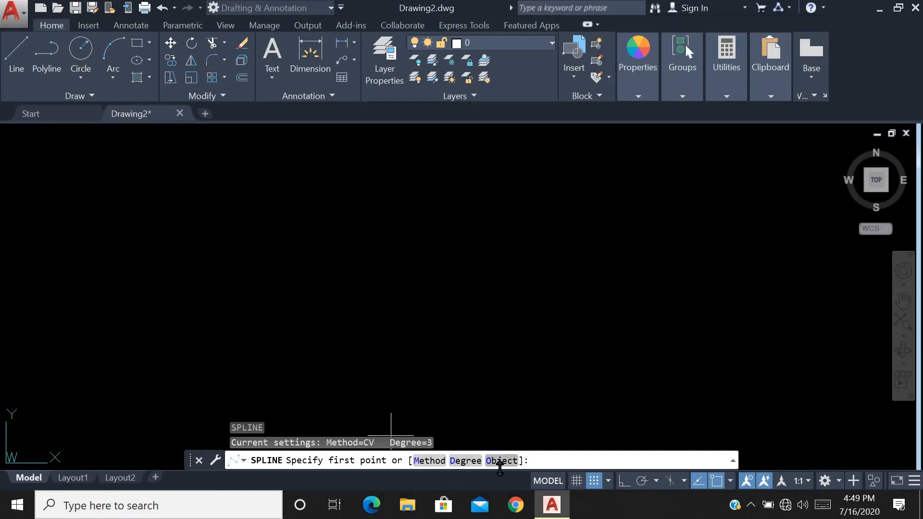
pyautogui.click(423, 461)
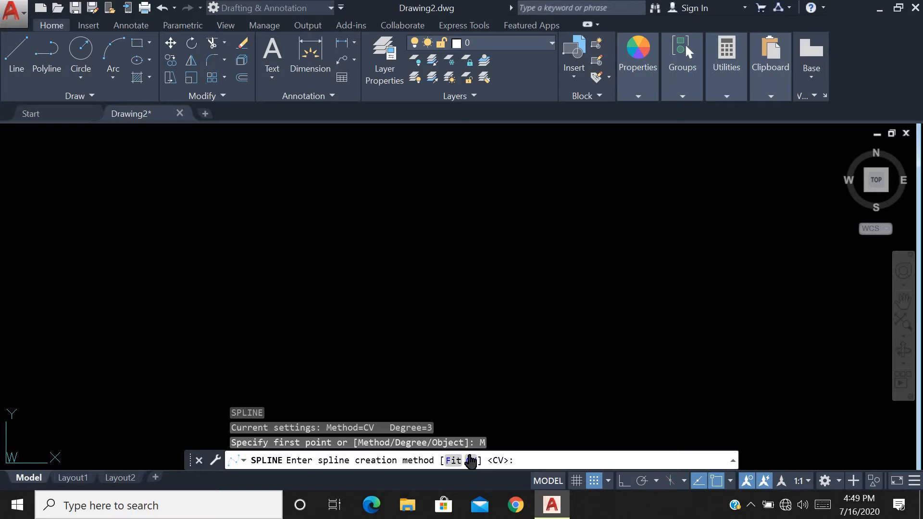
pyautogui.click(456, 461)
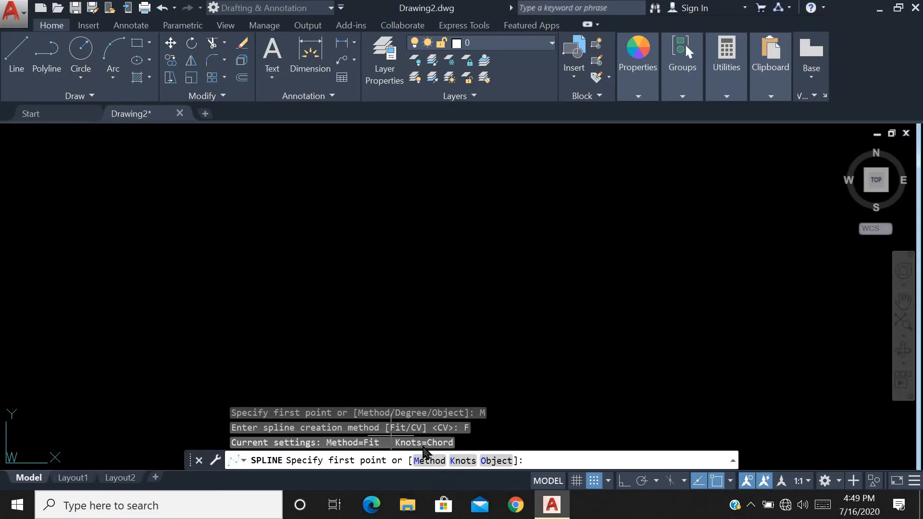
pyautogui.click(286, 318)
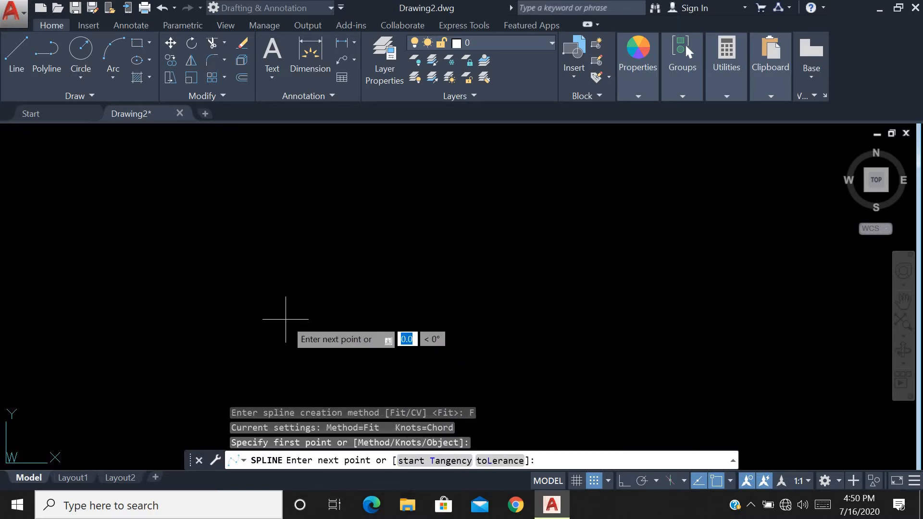
pyautogui.click(433, 460)
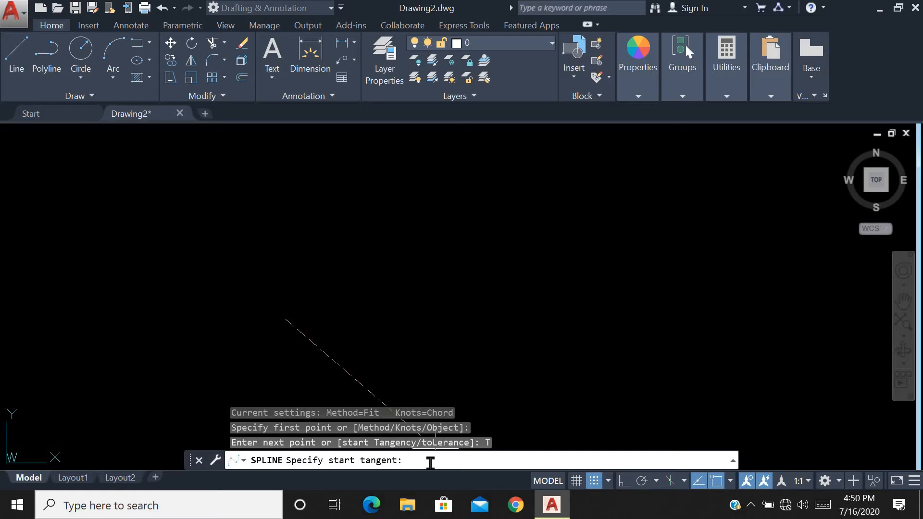
pyautogui.click(314, 303)
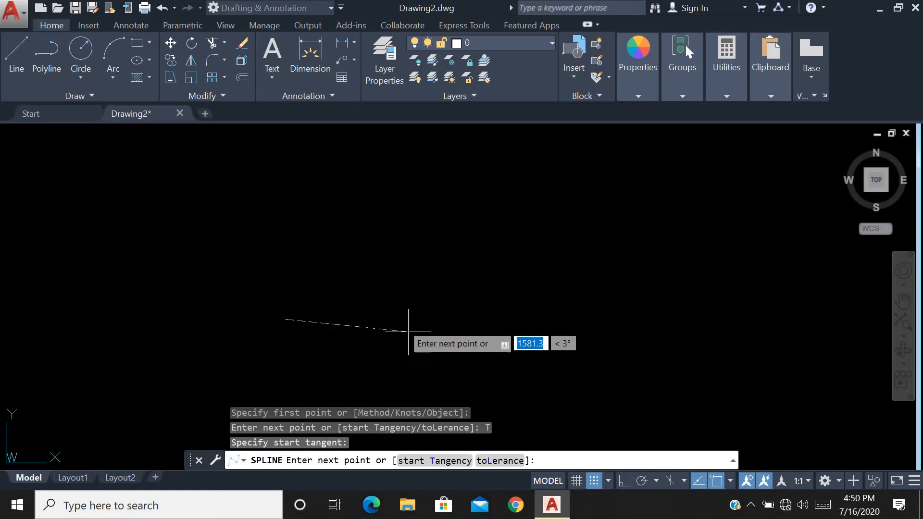
pyautogui.click(429, 460)
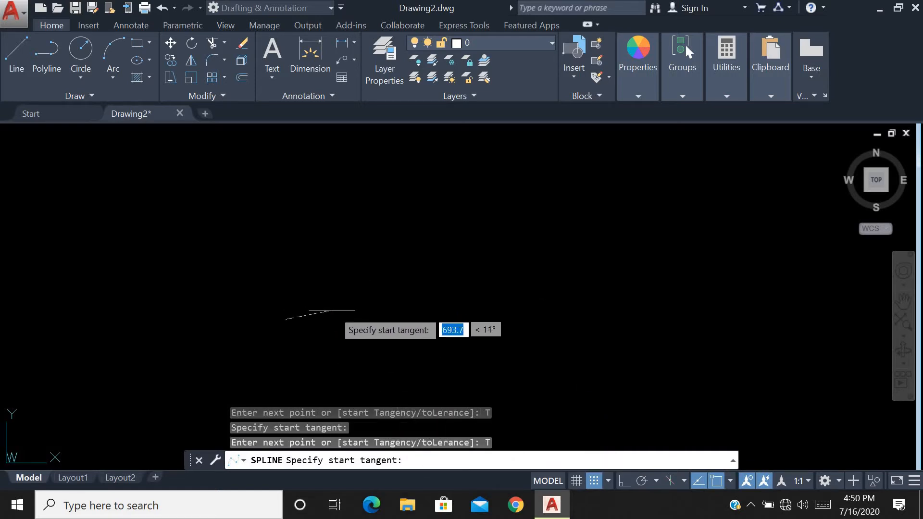
pyautogui.click(346, 302)
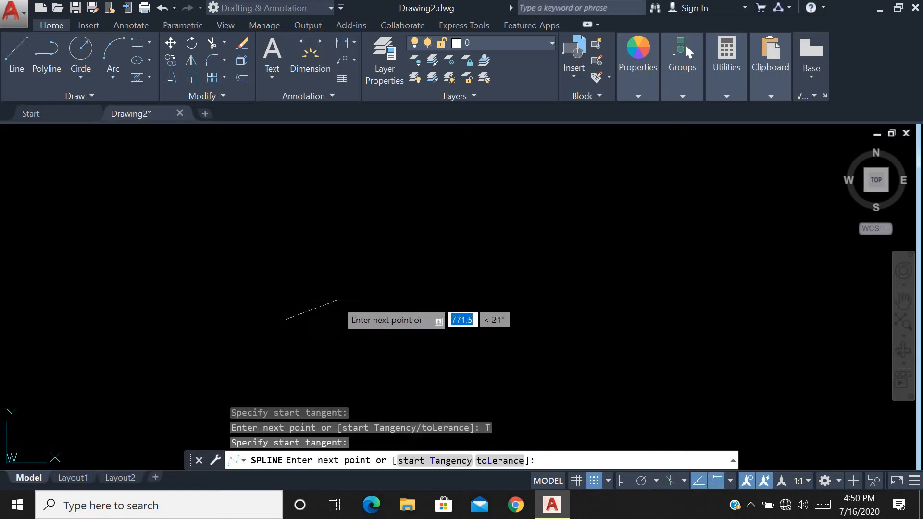
# - Place four more fit points rightward for the spline with start tangency and finish the curve
pyautogui.click(353, 252)
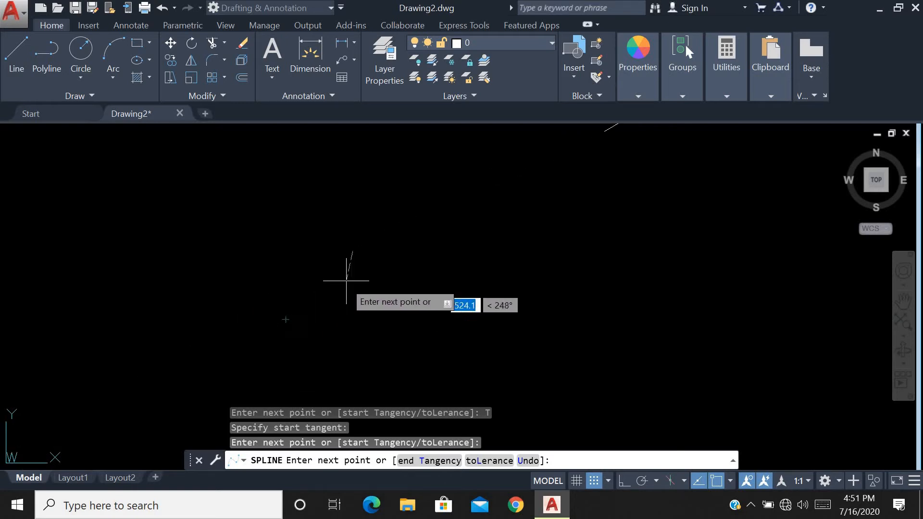
pyautogui.scroll(-2, 440, 303)
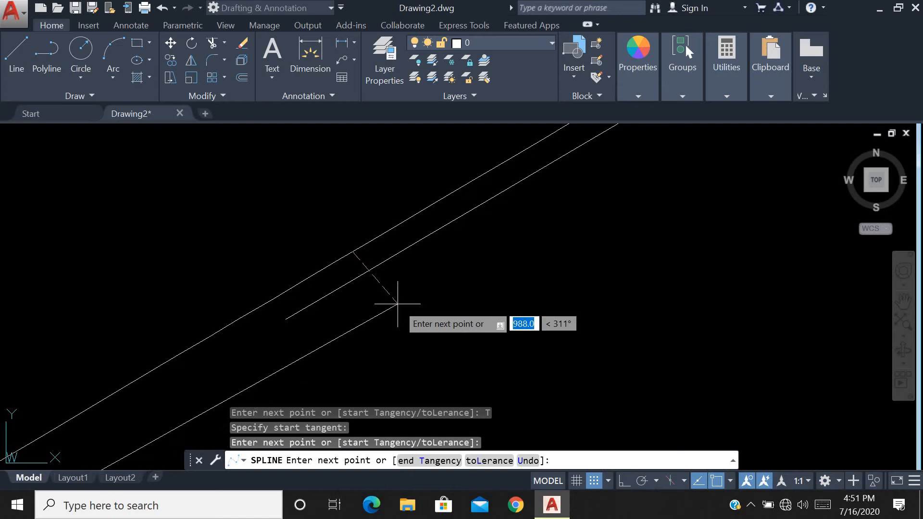
pyautogui.click(422, 296)
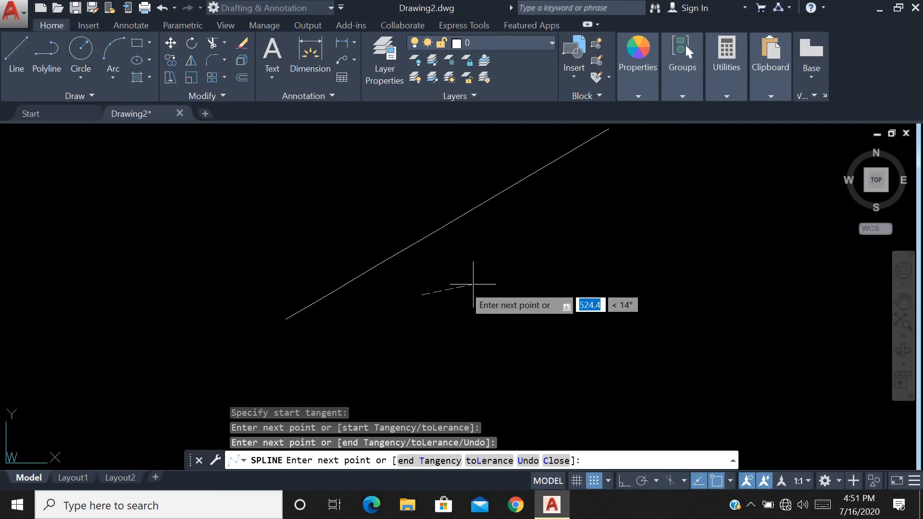
pyautogui.click(535, 281)
pyautogui.click(588, 325)
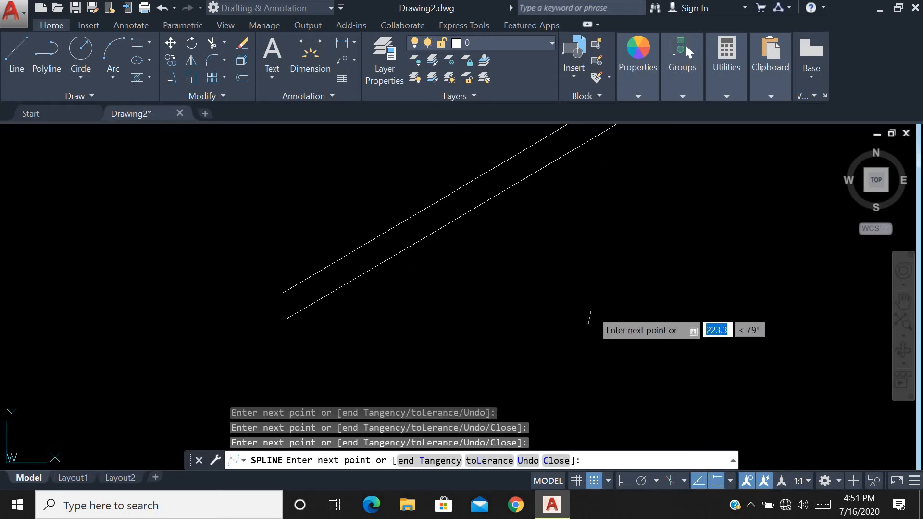
pyautogui.press('Return')
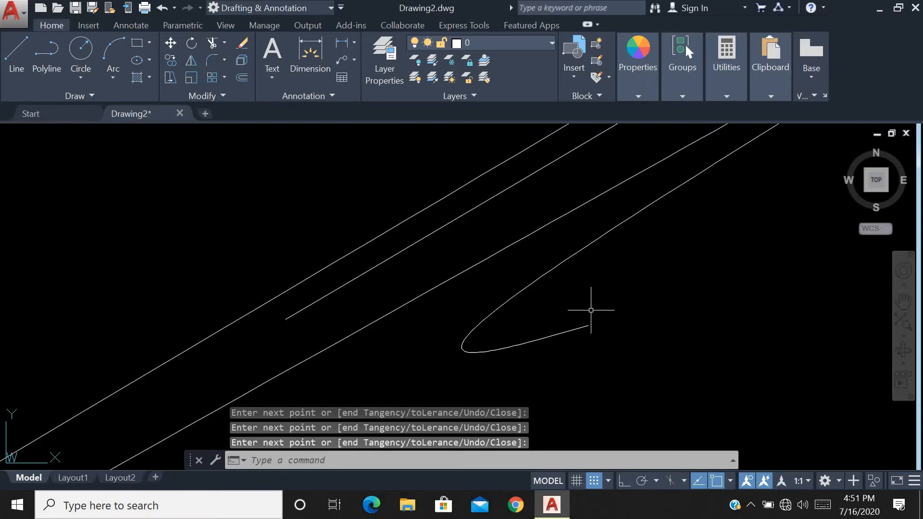
# - Select the long looping spline with a crossing window and erase it
pyautogui.scroll(-4, 413, 332)
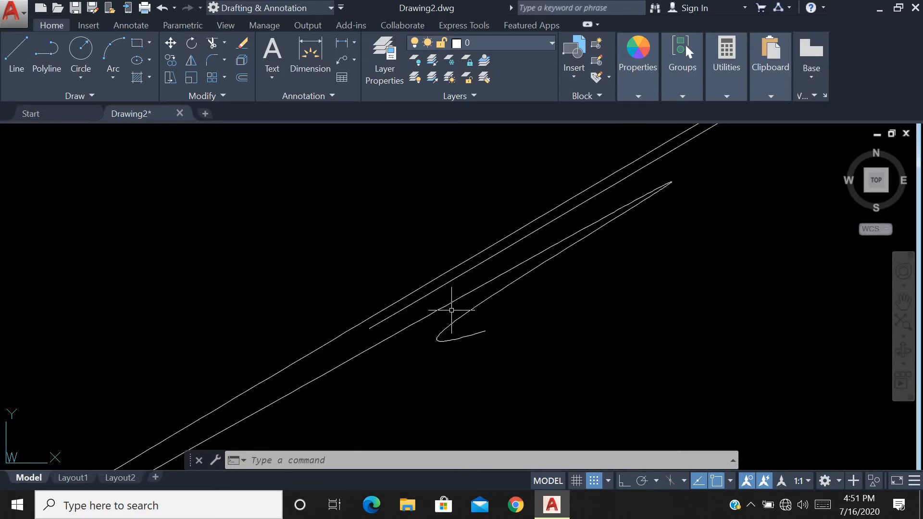
pyautogui.click(457, 324)
pyautogui.click(462, 310)
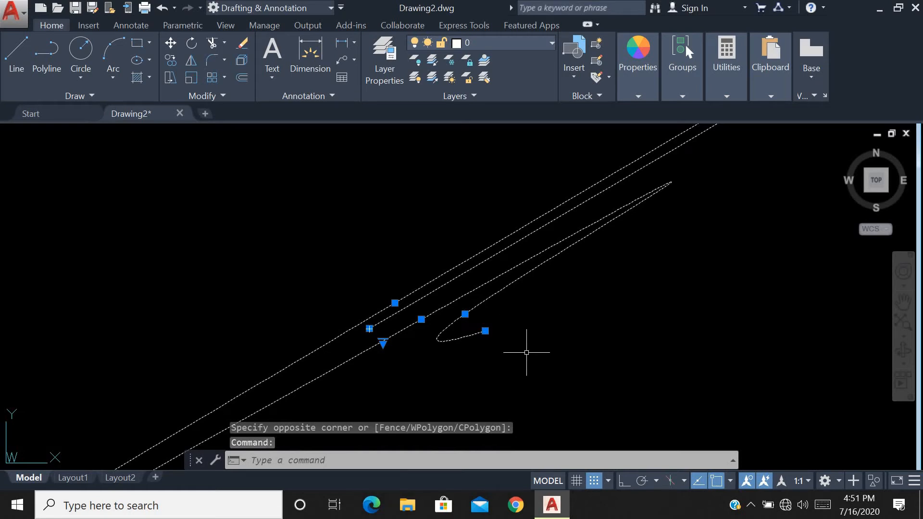
pyautogui.press('Delete')
# - Begin another spline with the Fit method, specify its first point and set the fit tolerance to 2
pyautogui.write('SPL')
pyautogui.press('Return')
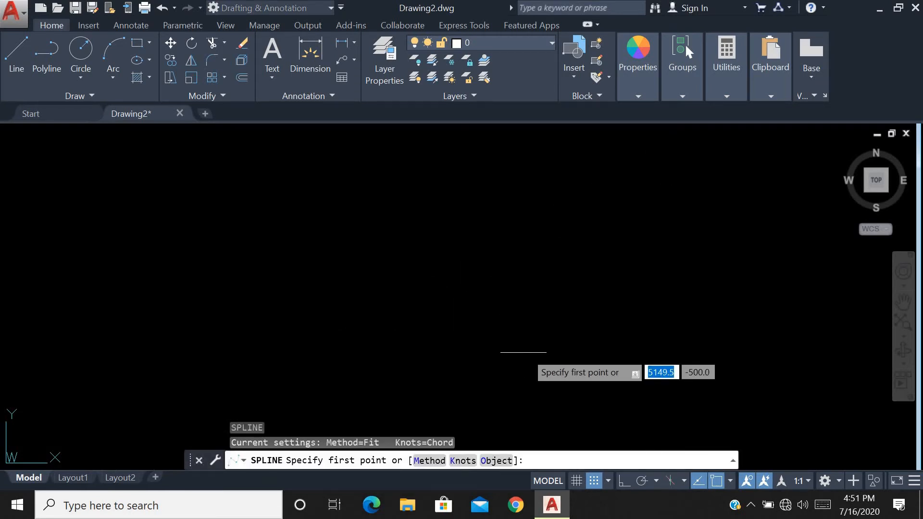
pyautogui.click(430, 460)
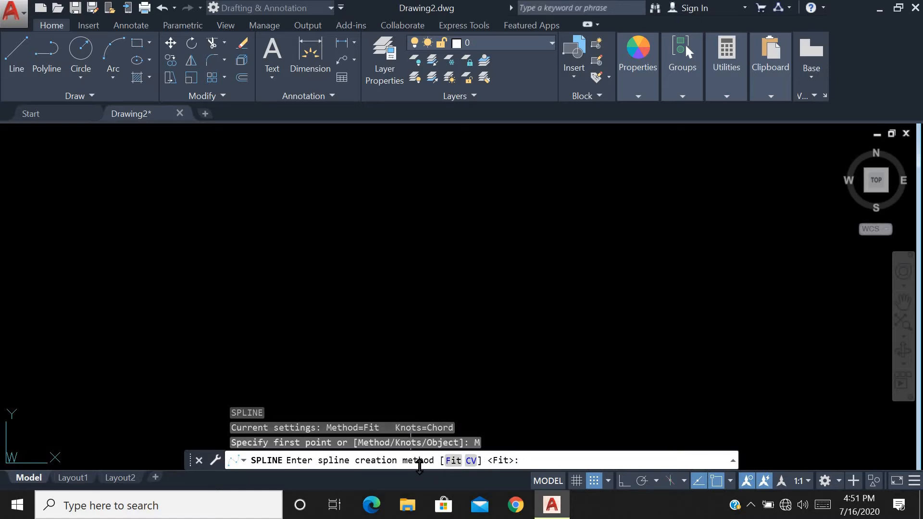
pyautogui.click(453, 461)
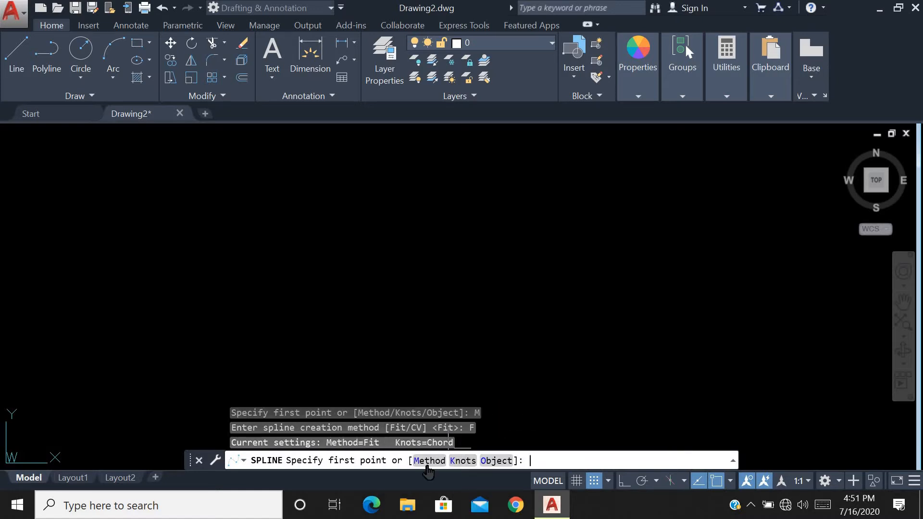
pyautogui.click(277, 321)
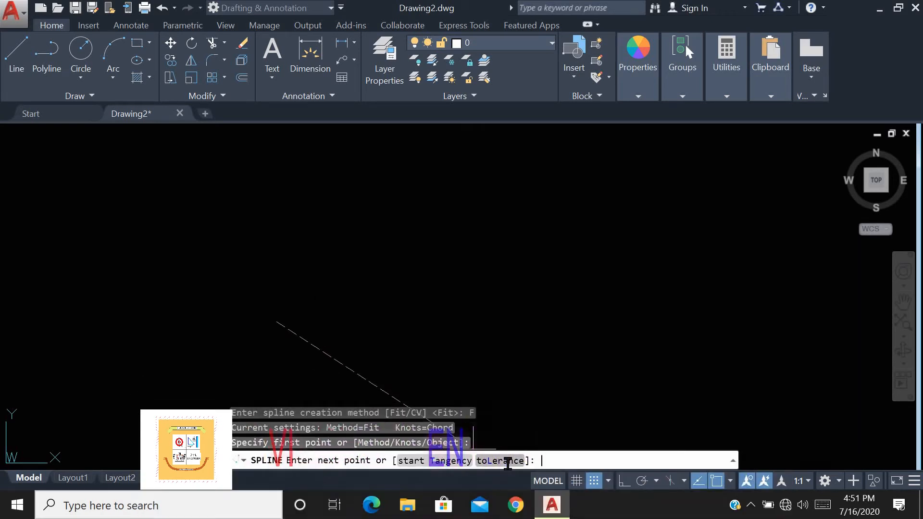
pyautogui.write('L')
pyautogui.press('Return')
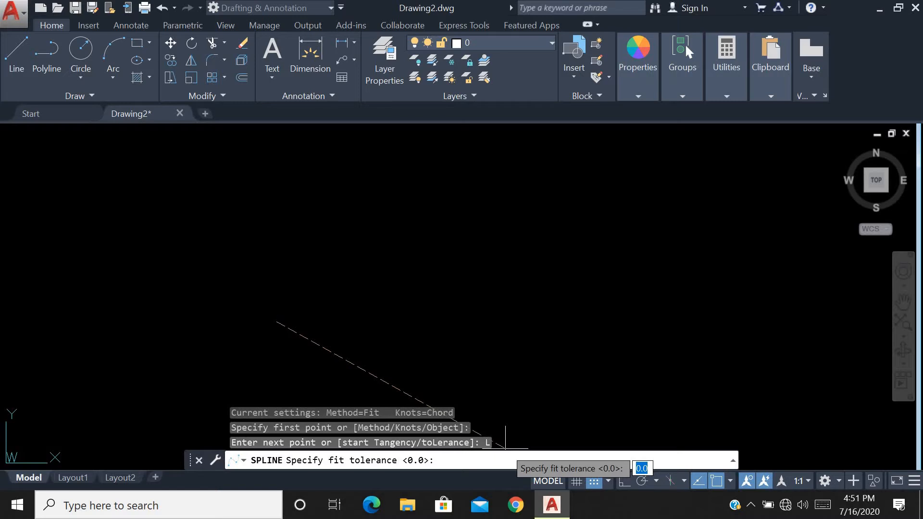
pyautogui.write('2')
pyautogui.press('Return')
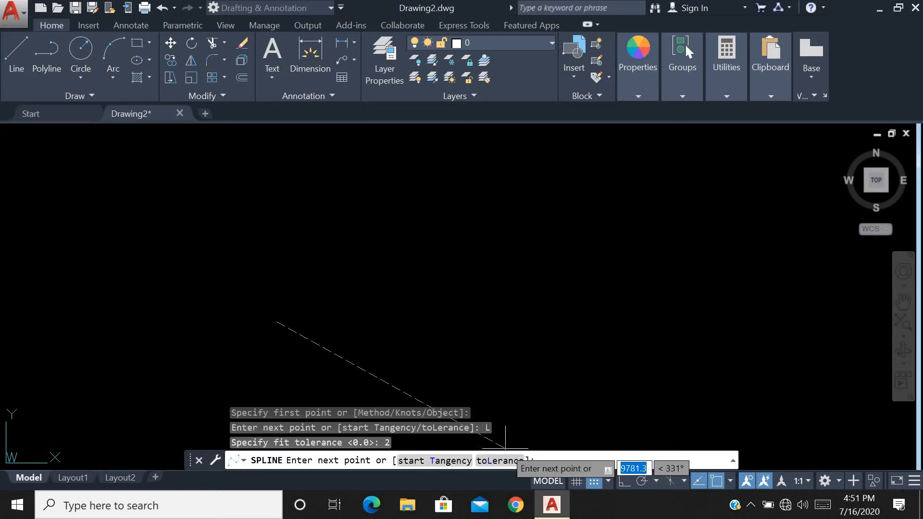
# - Place ten more fit points in a wavy path towards the right and finish the spline with fit tolerance 2
pyautogui.click(303, 283)
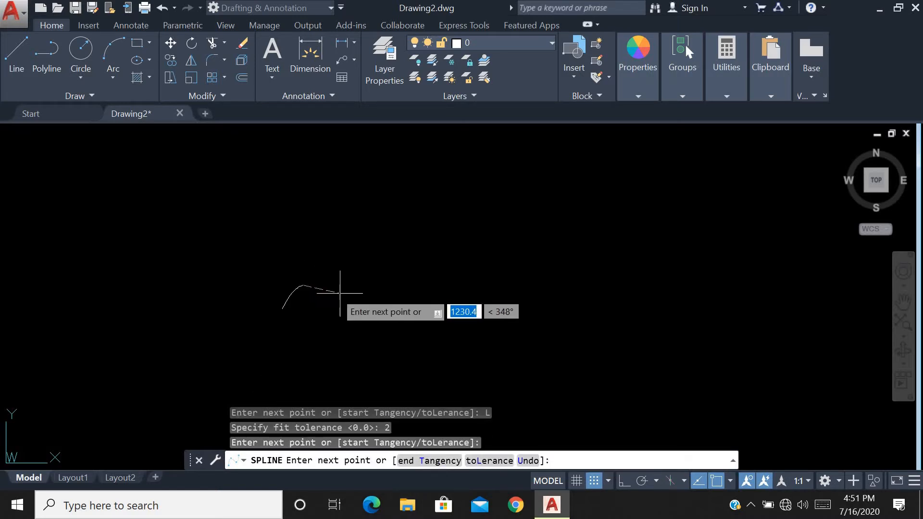
pyautogui.click(350, 294)
pyautogui.click(410, 306)
pyautogui.click(503, 244)
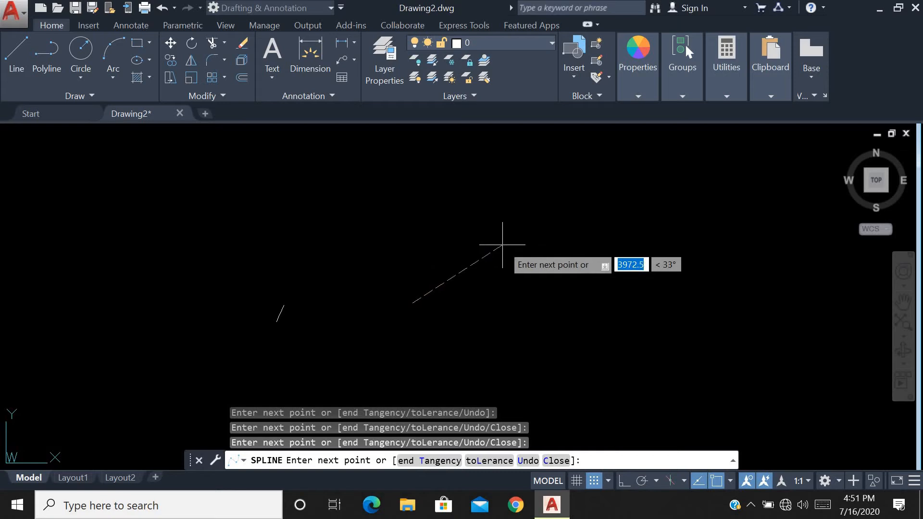
pyautogui.click(562, 345)
pyautogui.click(595, 308)
pyautogui.click(686, 294)
pyautogui.click(683, 375)
pyautogui.click(728, 357)
pyautogui.press('Return')
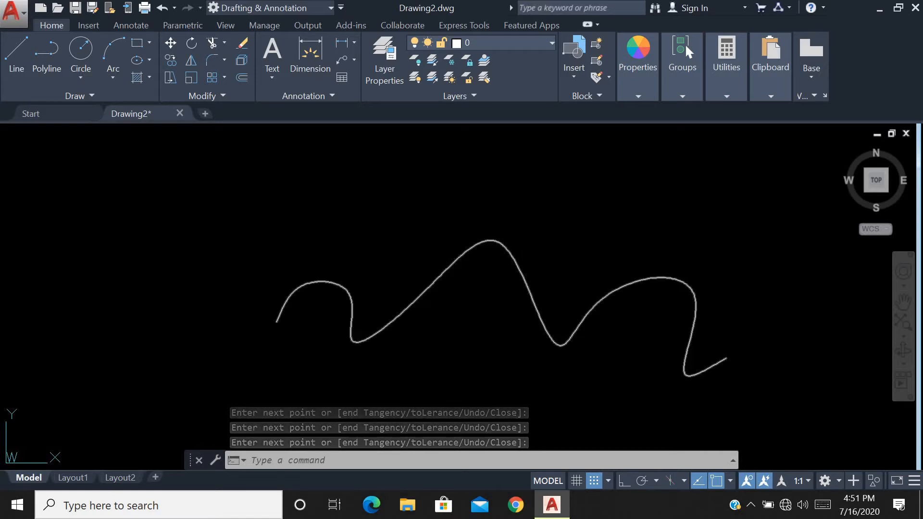
# - Select the wavy spline, examine closely how its fit points sit relative to the curve, and erase it
pyautogui.click(528, 285)
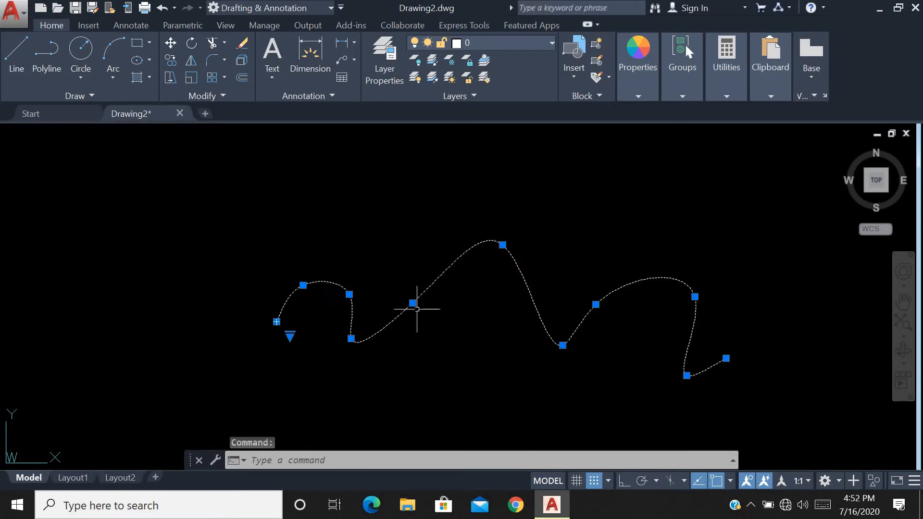
pyautogui.scroll(8, 343, 333)
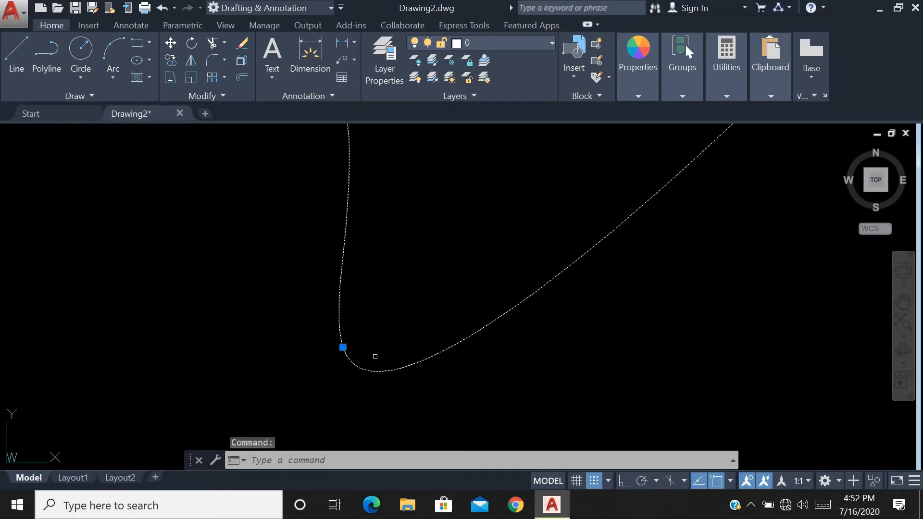
pyautogui.scroll(4, 211, 240)
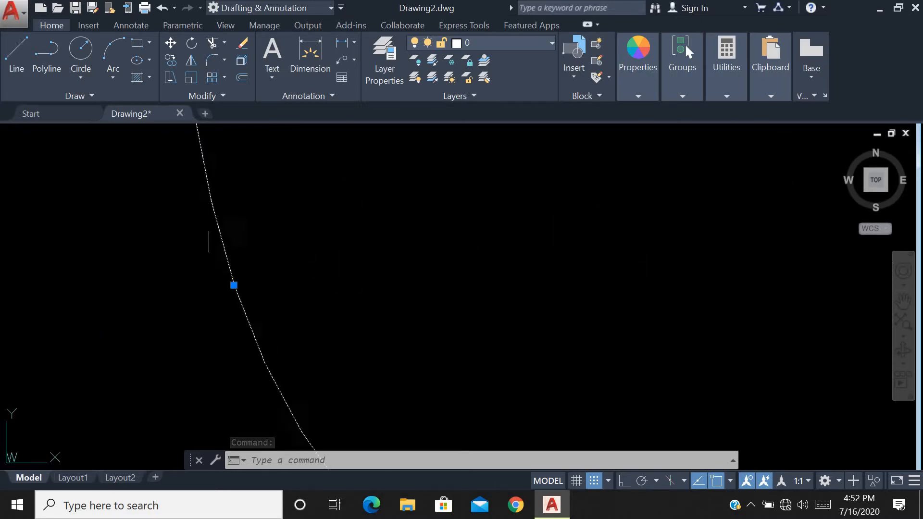
pyautogui.scroll(3, 346, 368)
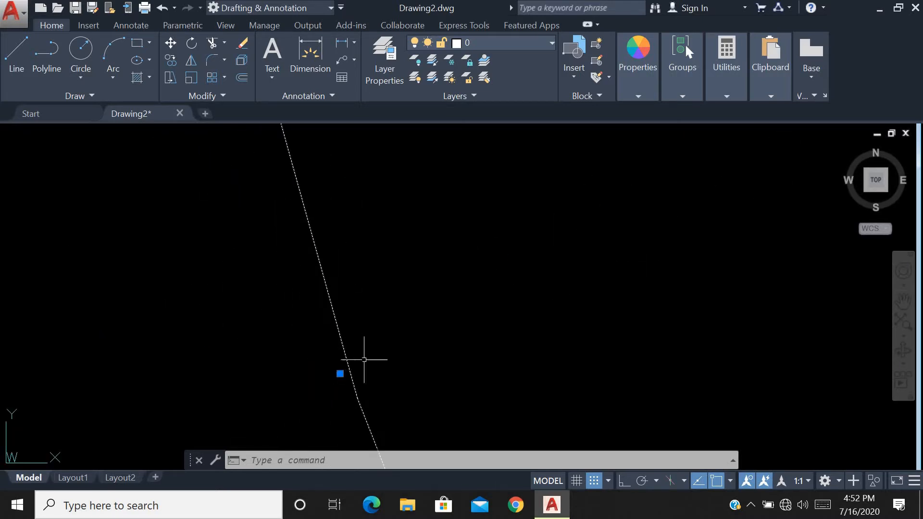
pyautogui.scroll(3, 282, 374)
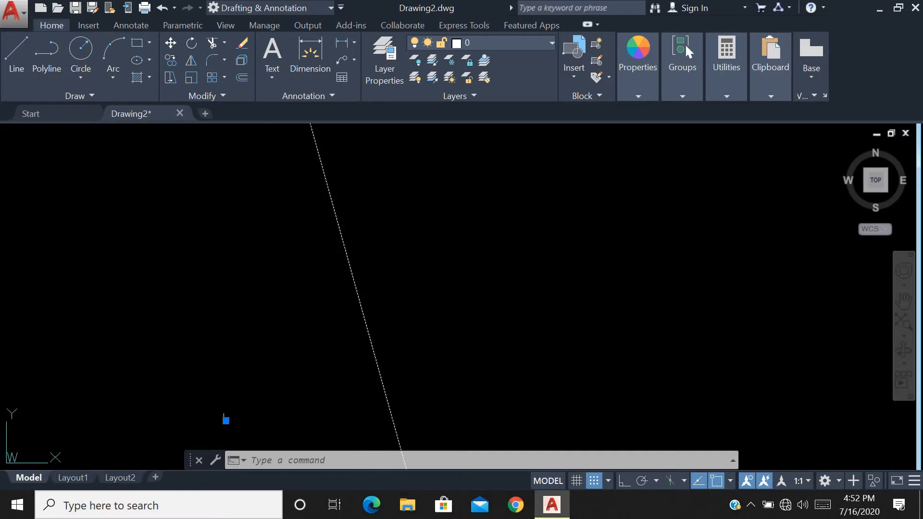
pyautogui.moveTo(226, 420)
pyautogui.scroll(-3, 267, 364)
pyautogui.scroll(-3, 313, 259)
pyautogui.scroll(-5, 366, 285)
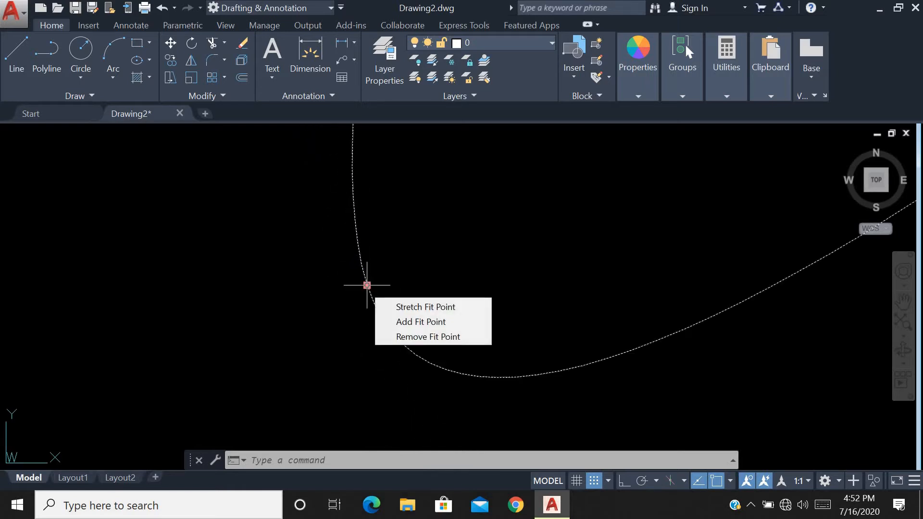
pyautogui.scroll(4, 303, 324)
pyautogui.click(306, 341)
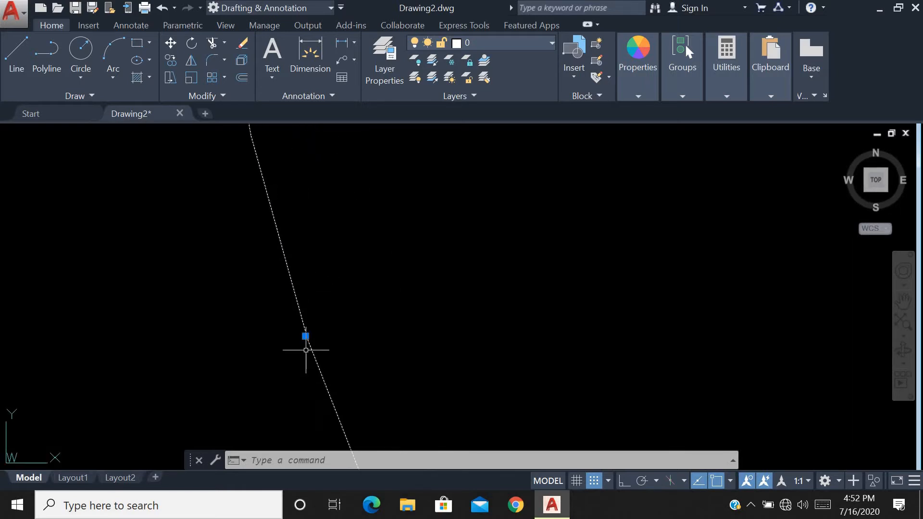
pyautogui.click(270, 318)
pyautogui.scroll(-4, 322, 272)
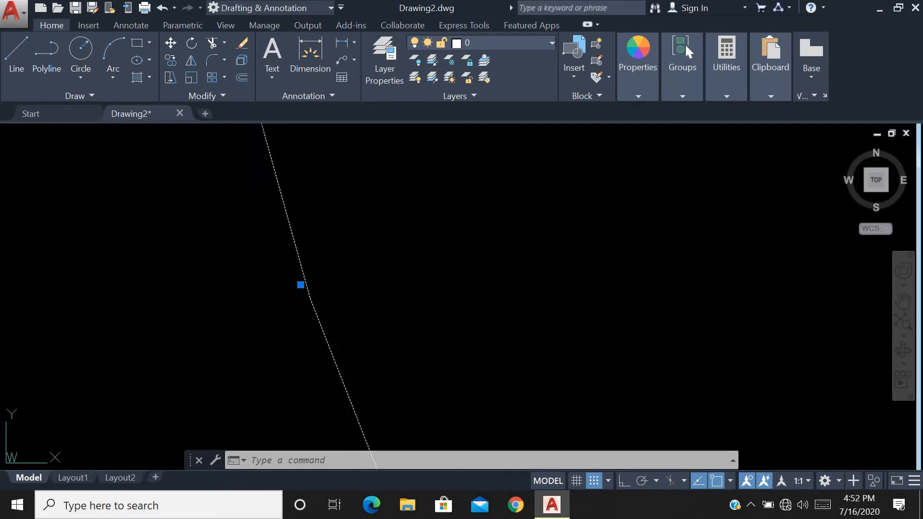
pyautogui.scroll(-8, 382, 327)
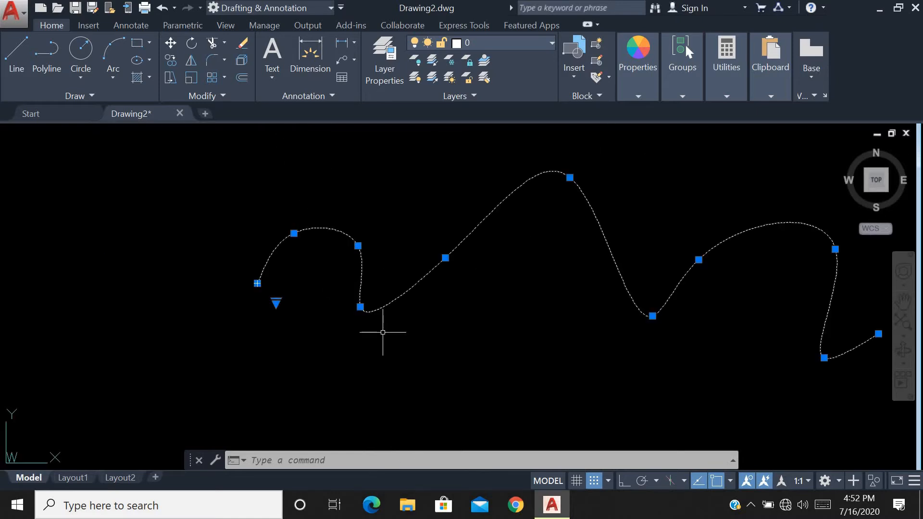
pyautogui.press('Delete')
# - Begin another spline with the Fit method, specify its first point and set the fit tolerance to 0
pyautogui.write('SPL')
pyautogui.press('Return')
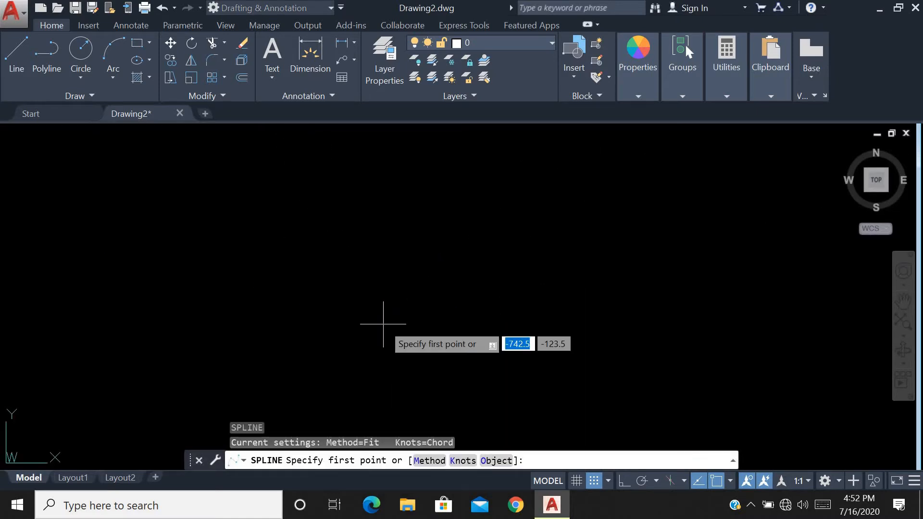
pyautogui.click(273, 386)
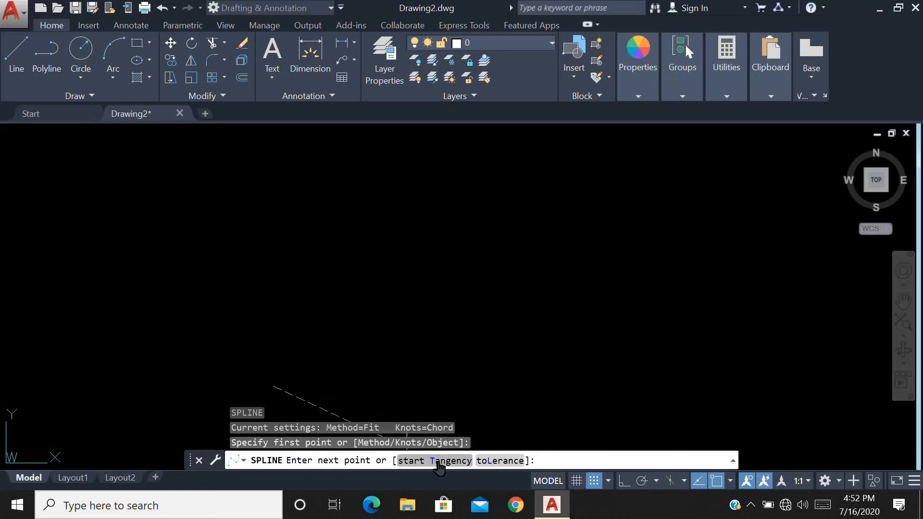
pyautogui.click(507, 460)
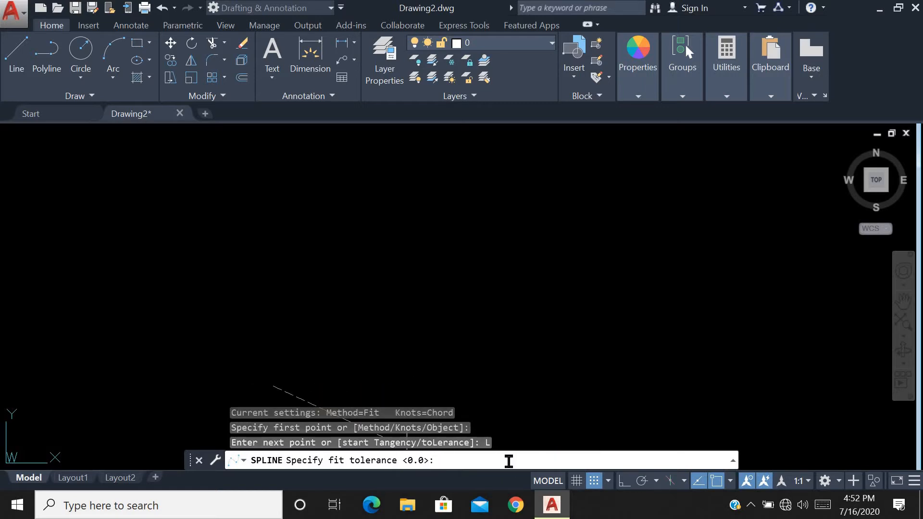
pyautogui.press('Return')
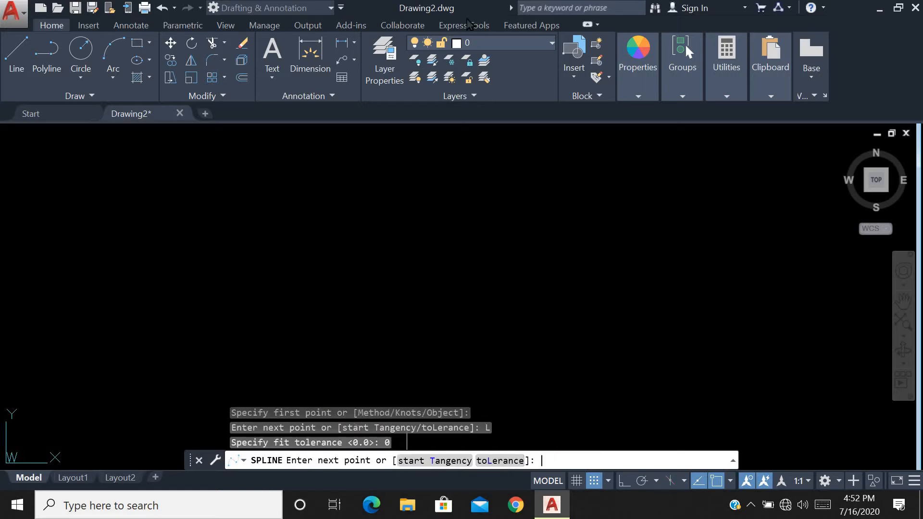
# - Place six more fit points alternating up and down towards the right and finish the zero-tolerance spline
pyautogui.click(318, 287)
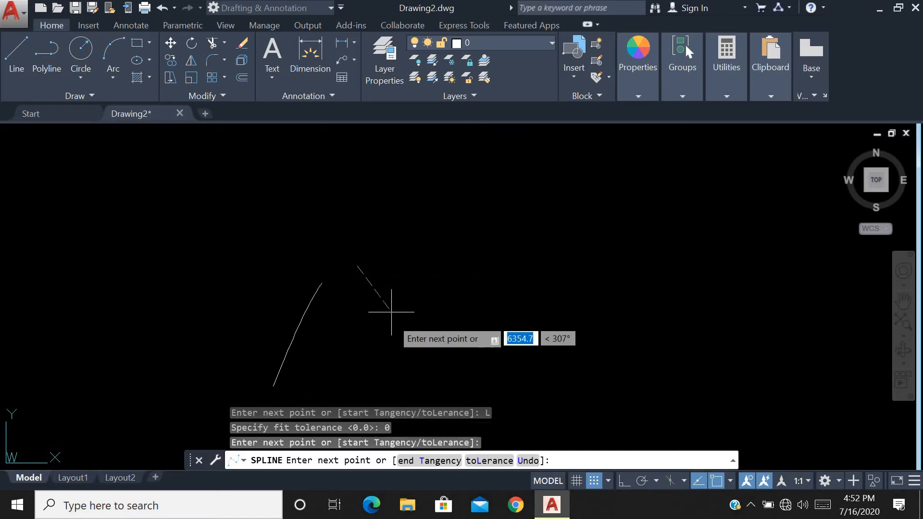
pyautogui.click(429, 283)
pyautogui.click(470, 258)
pyautogui.click(504, 368)
pyautogui.click(607, 252)
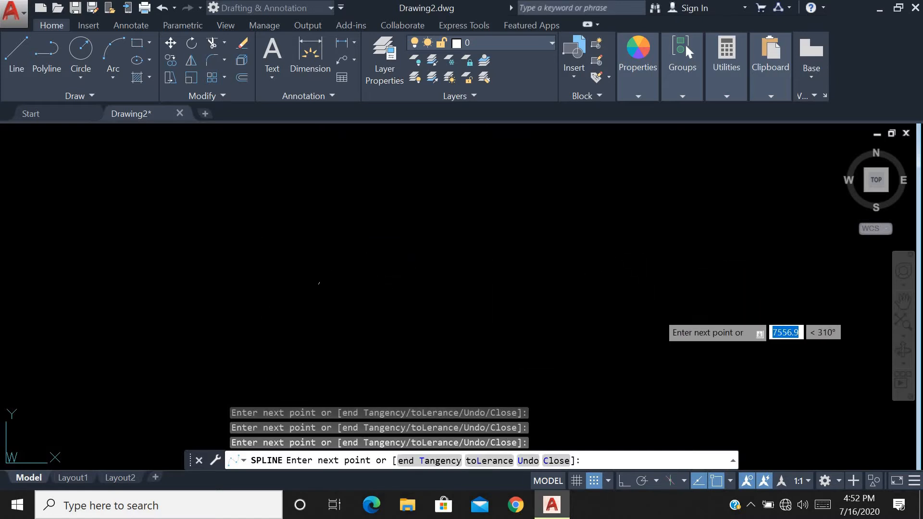
pyautogui.click(660, 311)
pyautogui.press('Return')
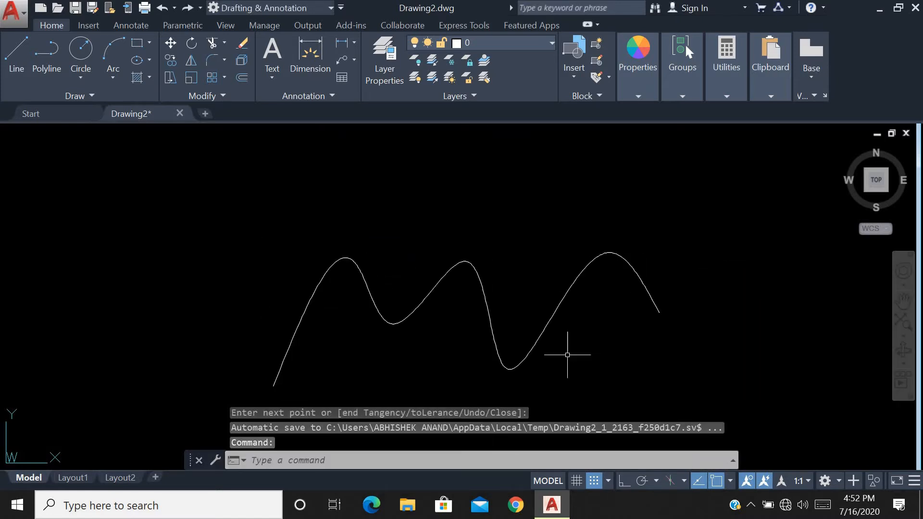
# - Select the zero-tolerance spline, examine up close whether its first peak's fit point lies on the curve, and erase the spline
pyautogui.click(542, 331)
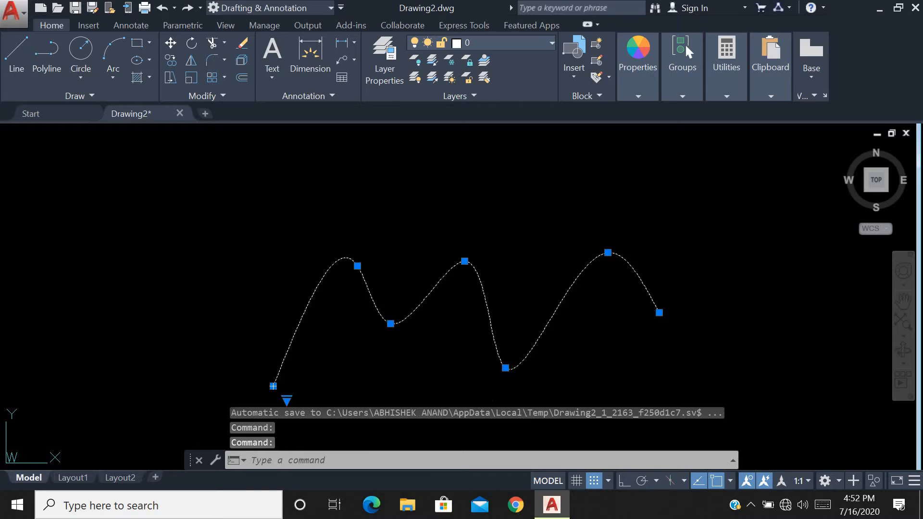
pyautogui.scroll(10, 363, 242)
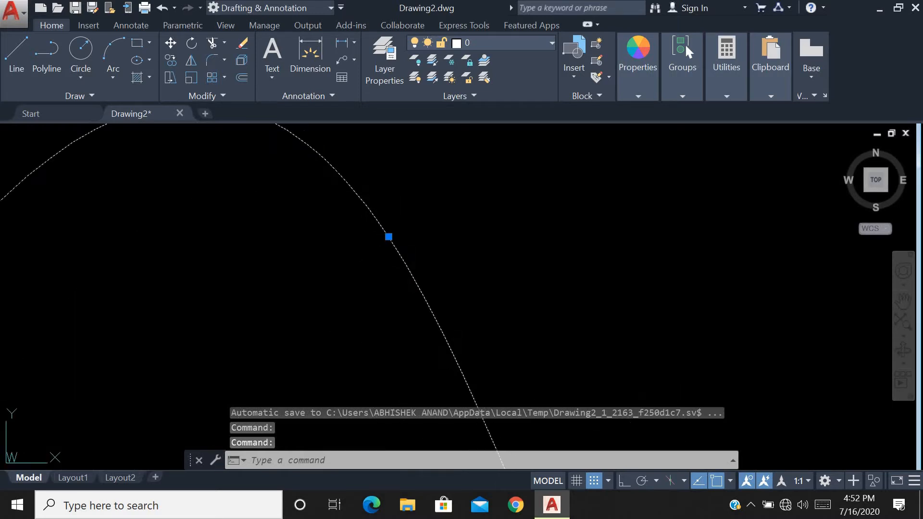
pyautogui.scroll(5, 403, 204)
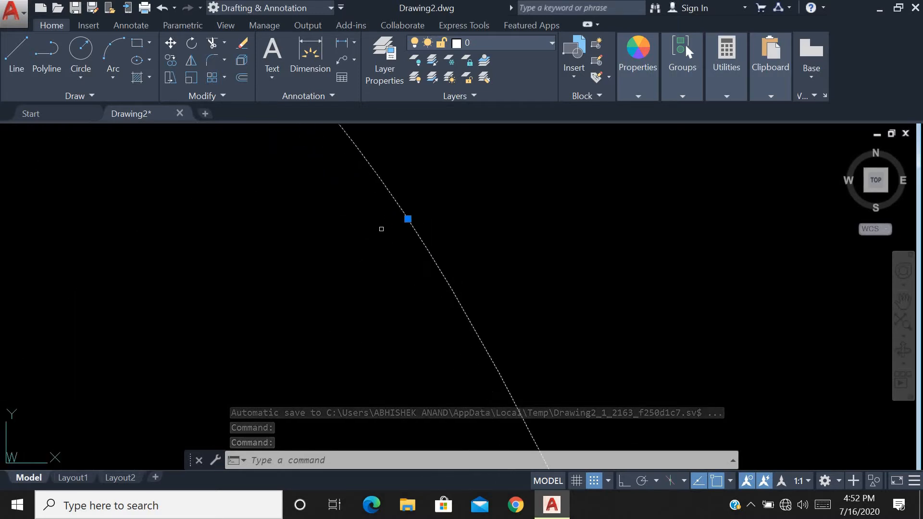
pyautogui.moveTo(294, 298)
pyautogui.mouseDown(button='middle')
pyautogui.moveTo(238, 344)
pyautogui.moveTo(284, 346)
pyautogui.moveTo(309, 332)
pyautogui.mouseUp(button='middle')
pyautogui.scroll(-4, 457, 160)
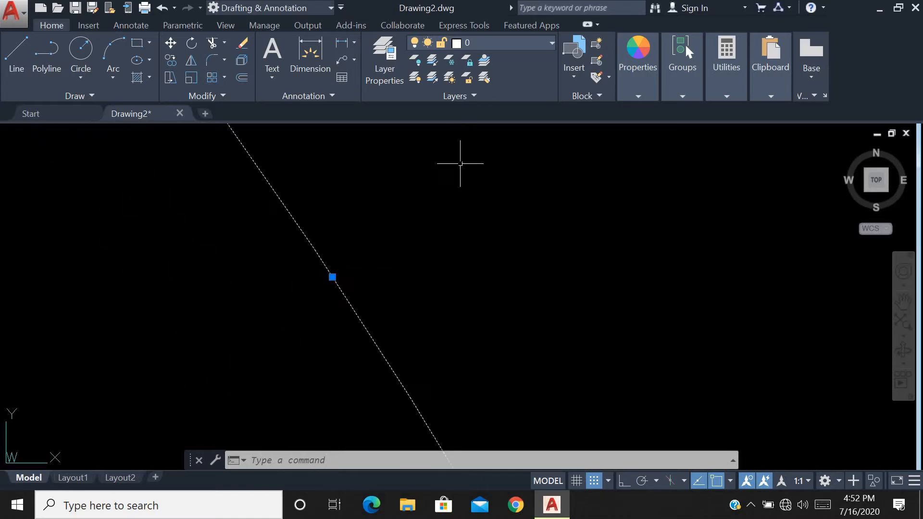
pyautogui.scroll(-3, 424, 301)
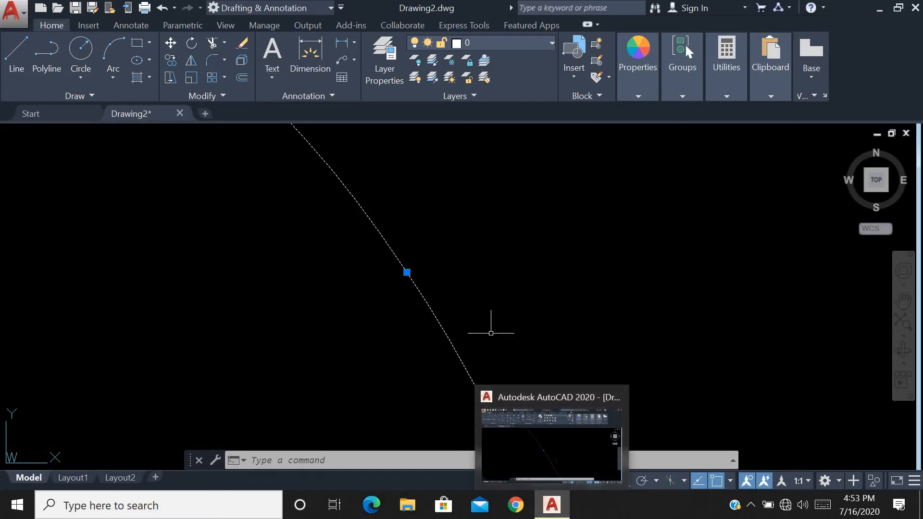
pyautogui.scroll(-3, 493, 312)
pyautogui.scroll(-5, 493, 312)
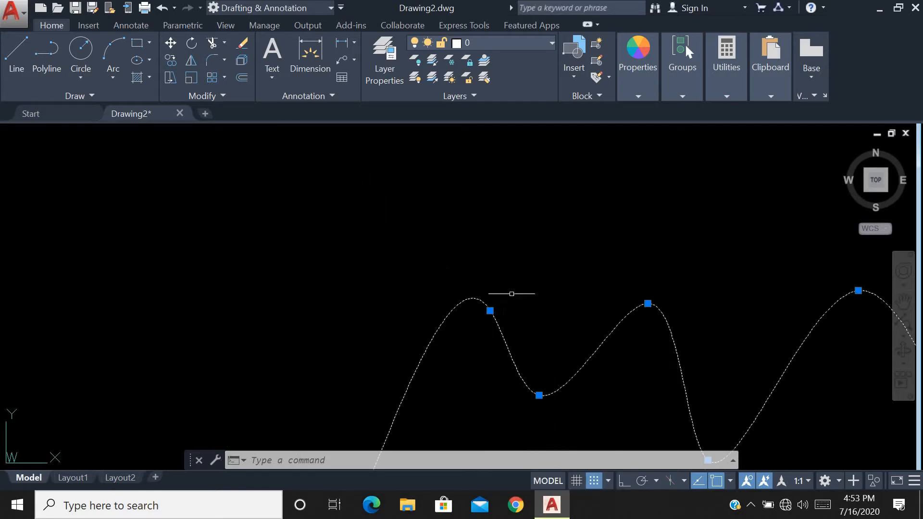
pyautogui.scroll(-2, 524, 317)
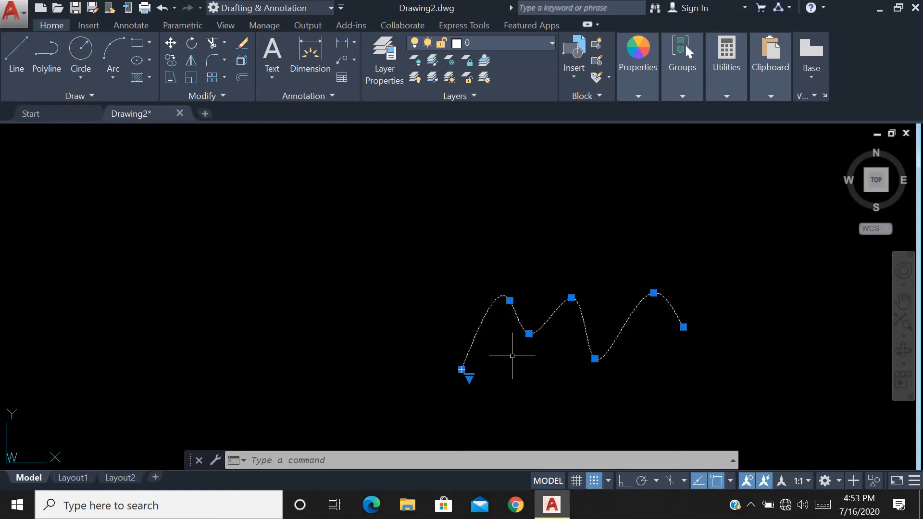
pyautogui.press('Delete')
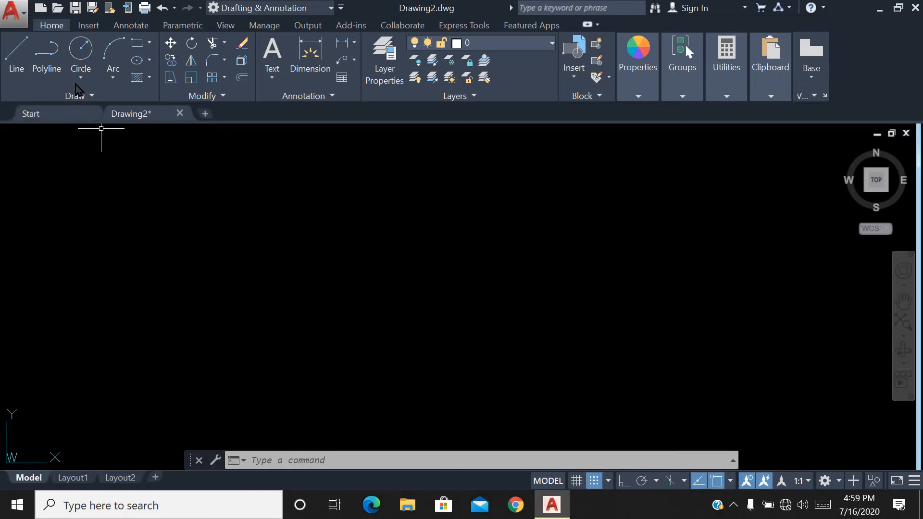
# - Draw an open zigzag polyline of nine straight segments running from left to right
pyautogui.click(47, 53)
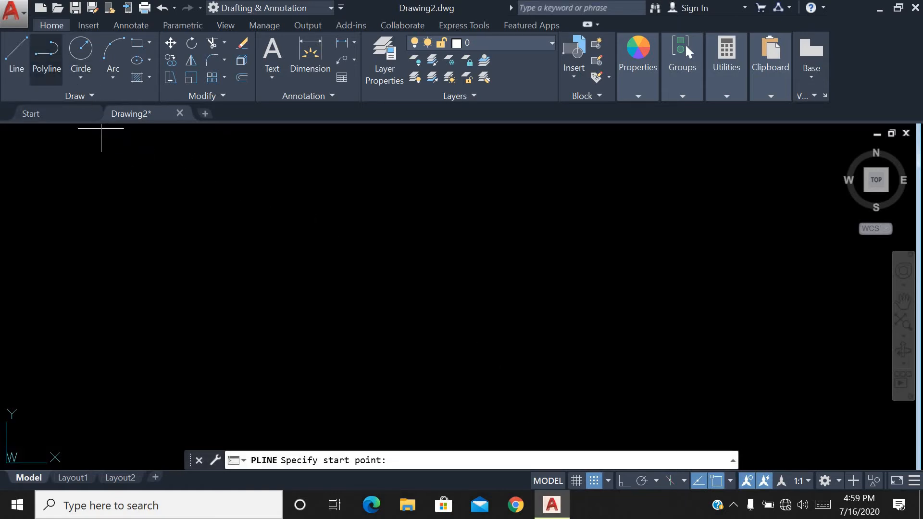
pyautogui.click(155, 311)
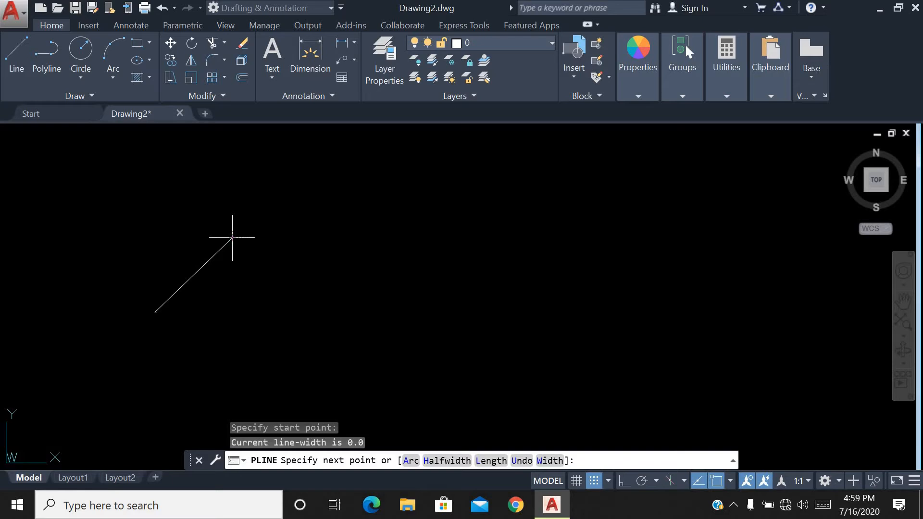
pyautogui.click(232, 237)
pyautogui.click(258, 309)
pyautogui.click(319, 242)
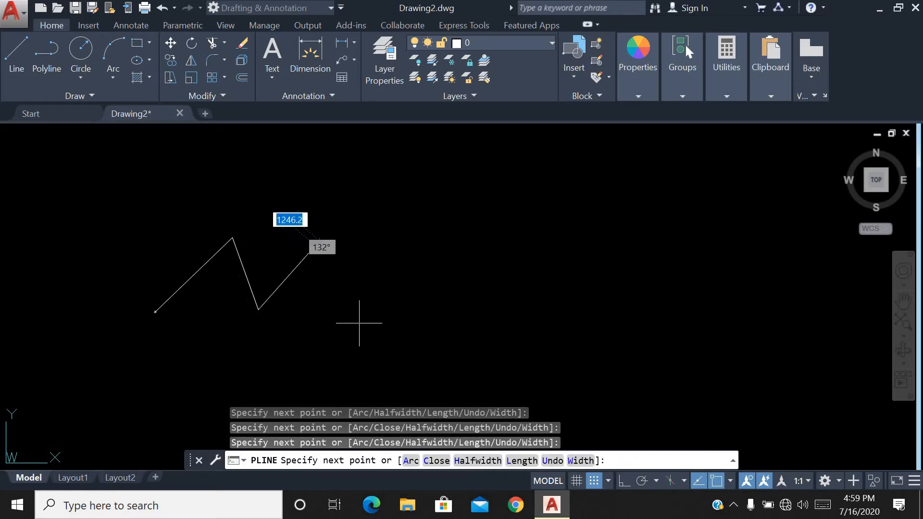
pyautogui.click(359, 323)
pyautogui.click(416, 227)
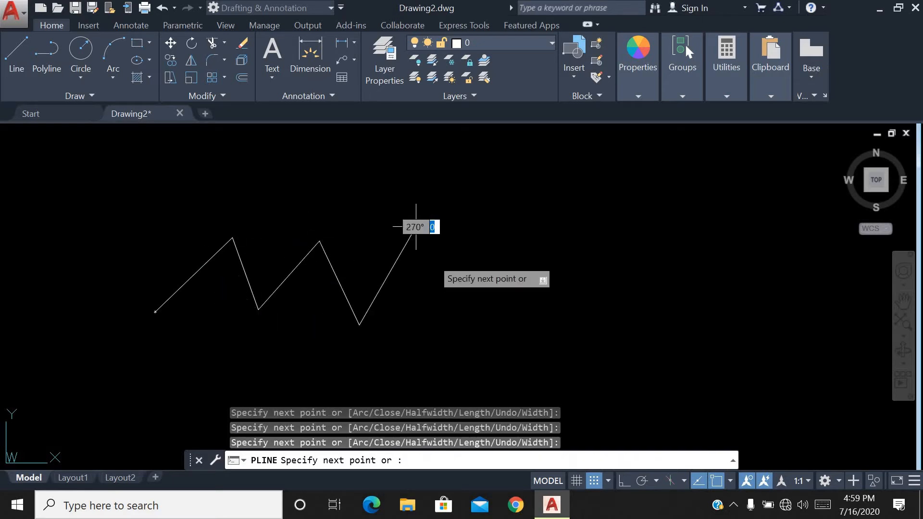
pyautogui.click(467, 310)
pyautogui.click(520, 231)
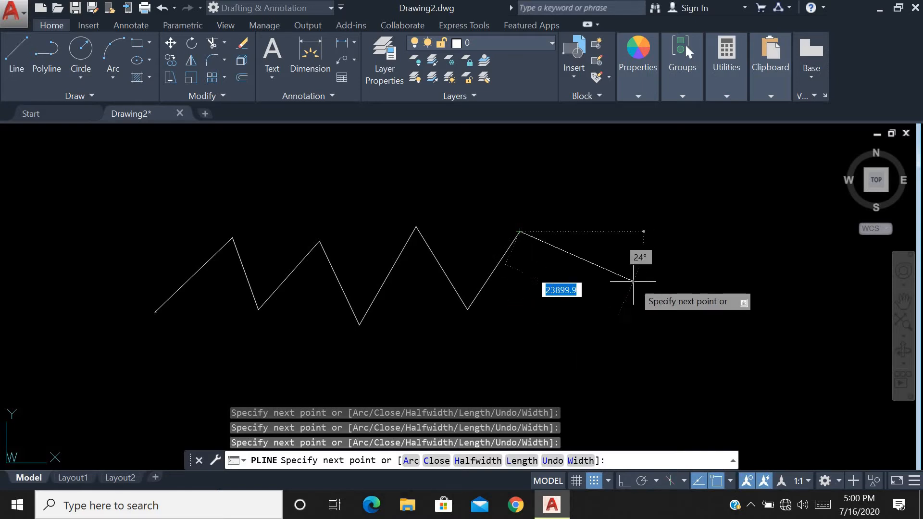
pyautogui.click(559, 335)
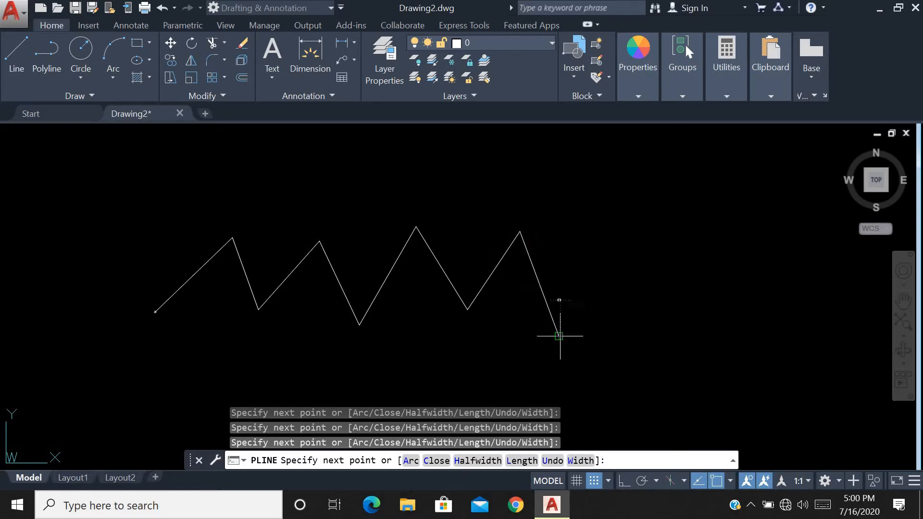
pyautogui.click(626, 234)
pyautogui.press('Return')
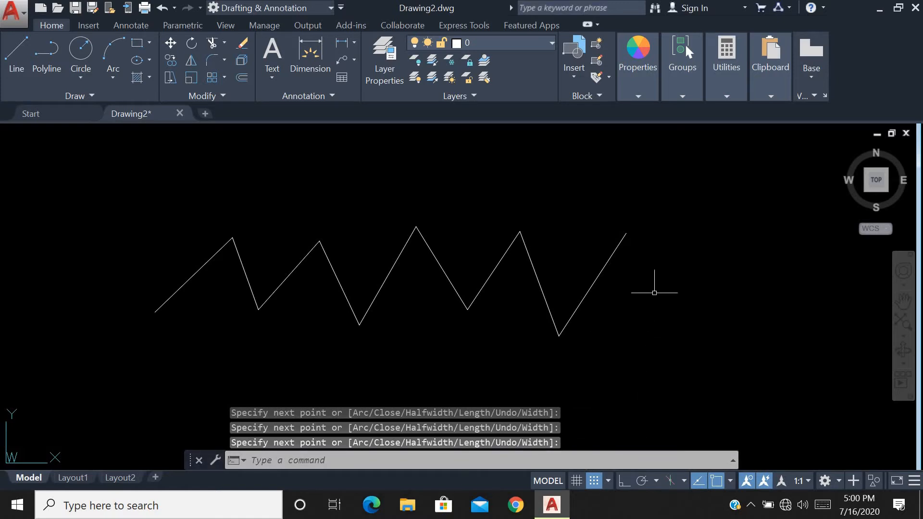
# - Select the zigzag polyline and run LIST to examine its object type and vertex data
pyautogui.click(349, 248)
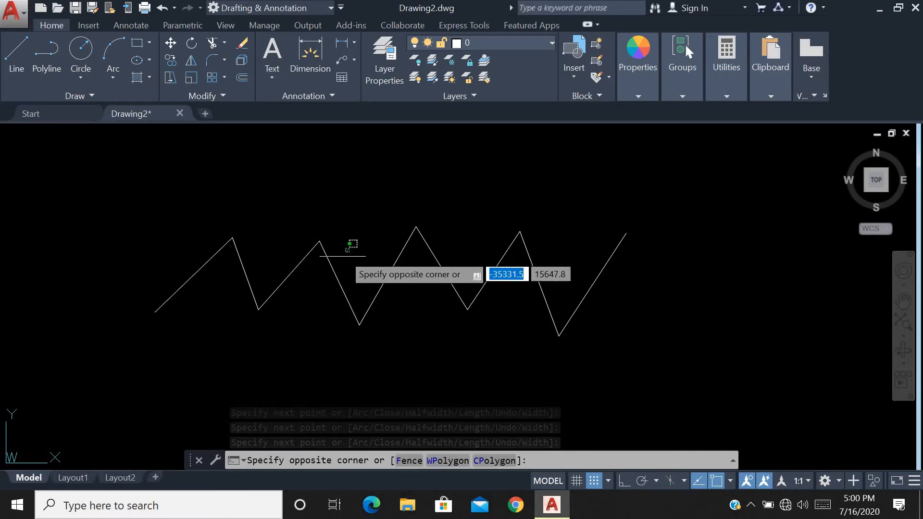
pyautogui.click(315, 289)
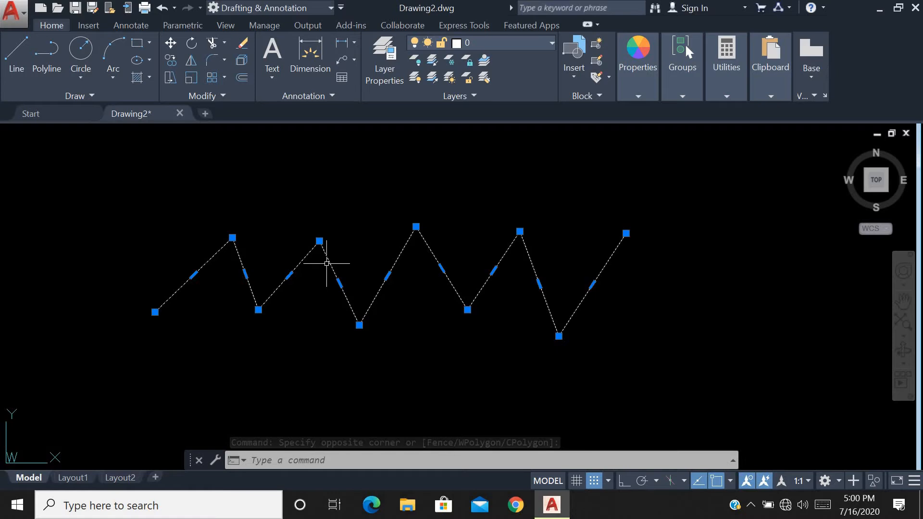
pyautogui.write('LIST')
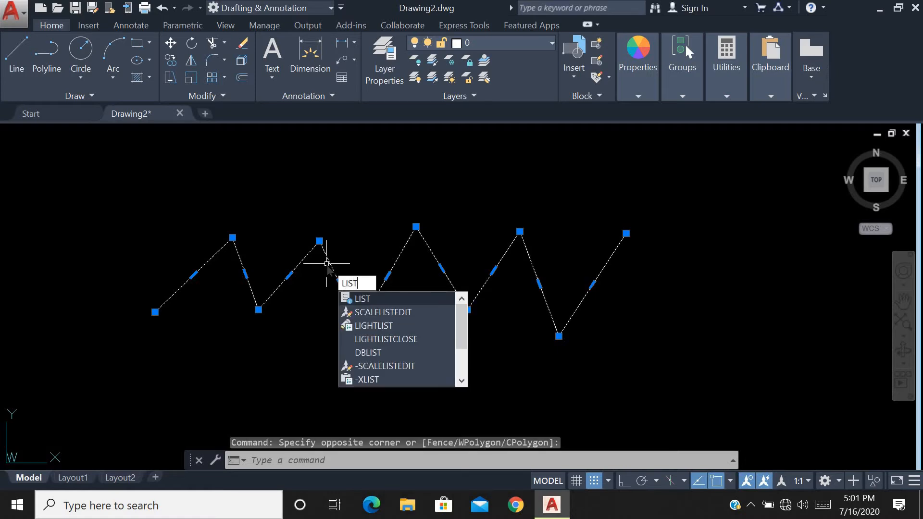
pyautogui.press('Return')
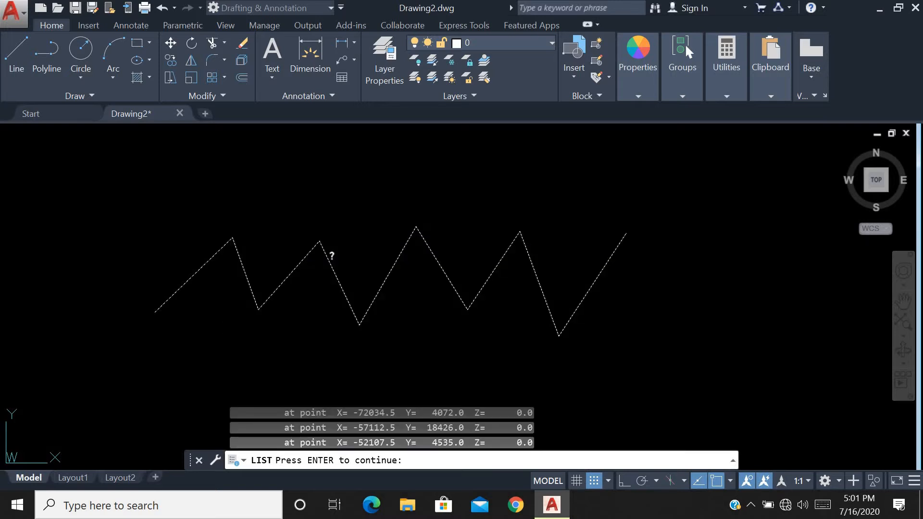
pyautogui.press('Return')
# - Smooth the zigzag polyline into a wavy curve with the polyline Spline Fit option
pyautogui.click(375, 244)
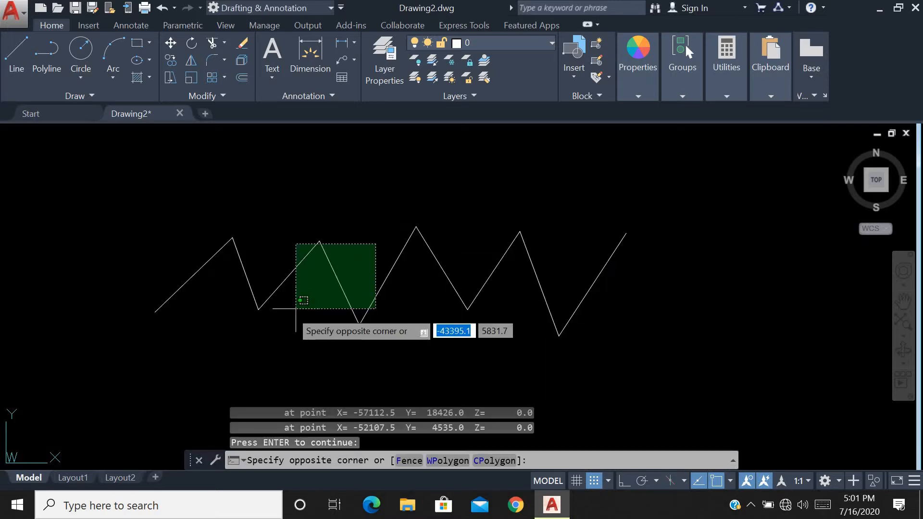
pyautogui.click(296, 308)
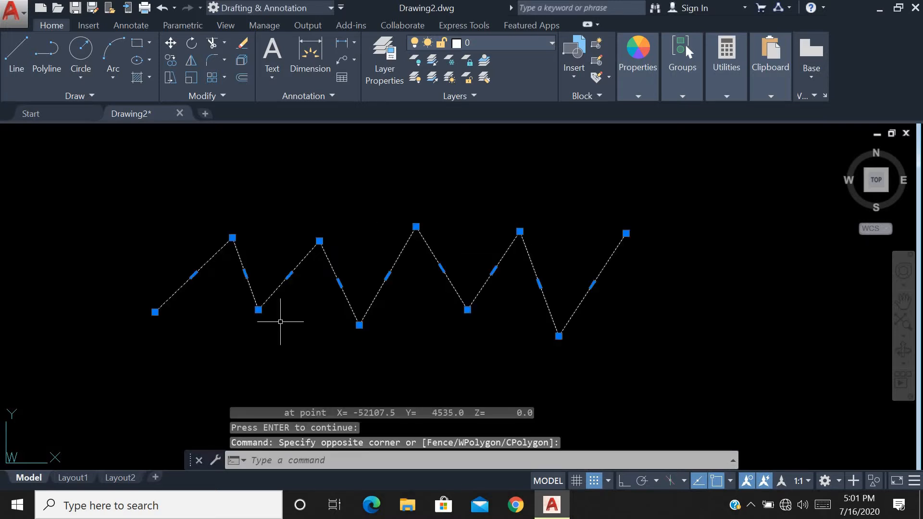
pyautogui.rightClick(352, 306)
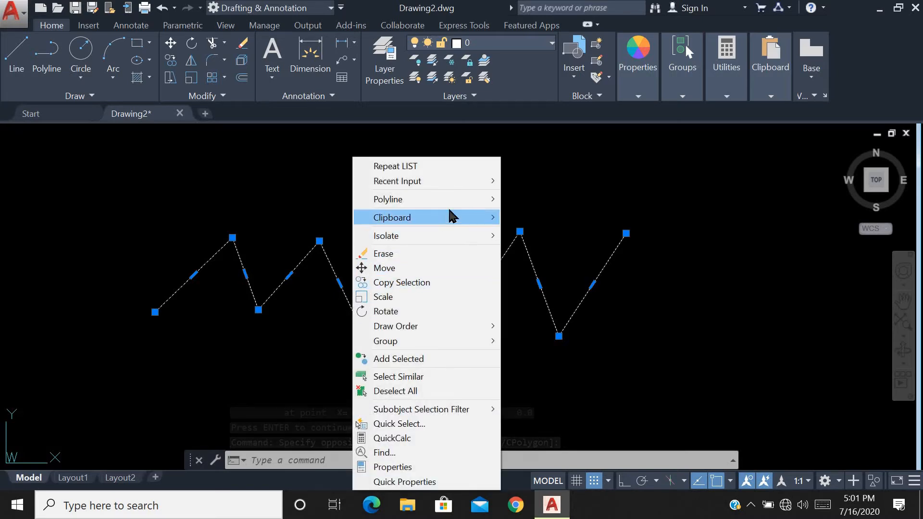
pyautogui.moveTo(469, 200)
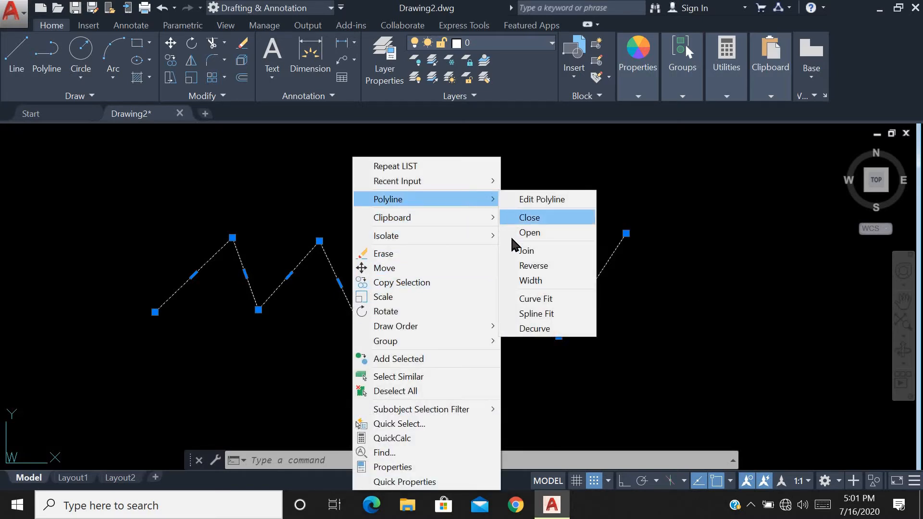
pyautogui.click(537, 313)
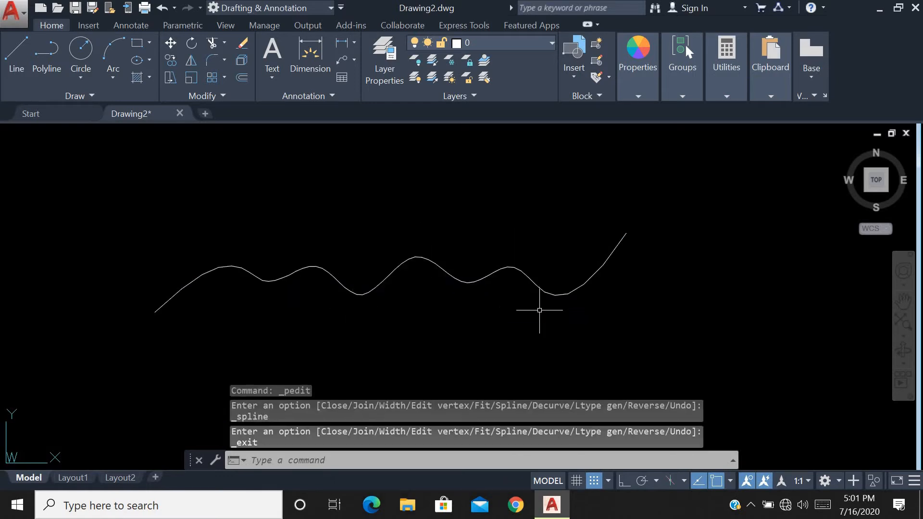
# - Run LIST on the spline-fit polyline to check what object type it is
pyautogui.click(557, 263)
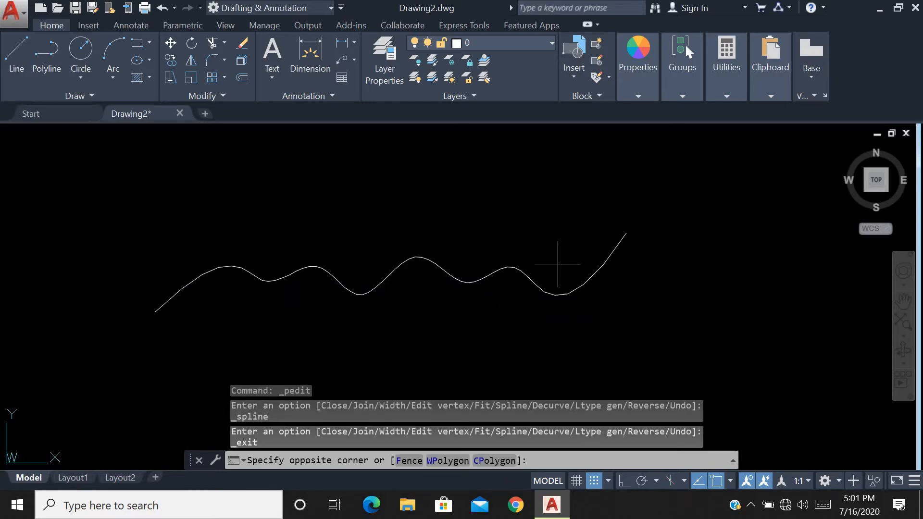
pyautogui.click(452, 320)
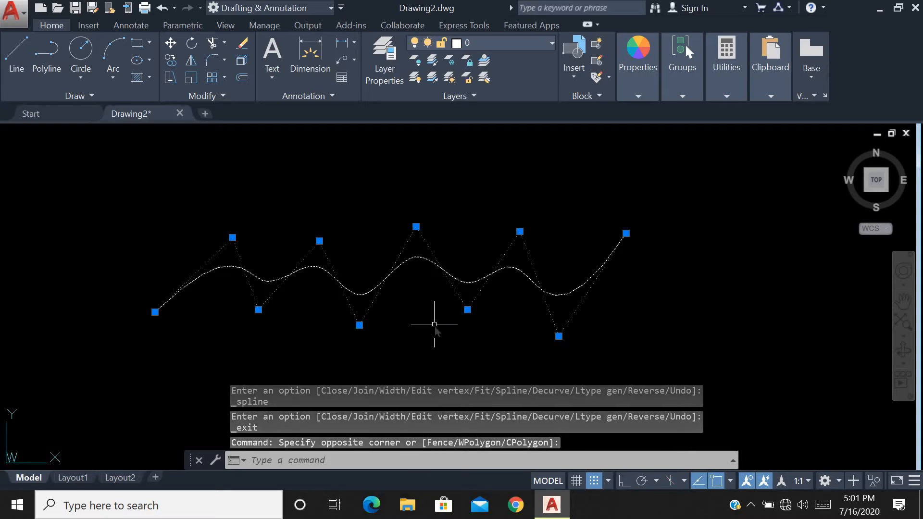
pyautogui.write('LIST')
pyautogui.press('Return')
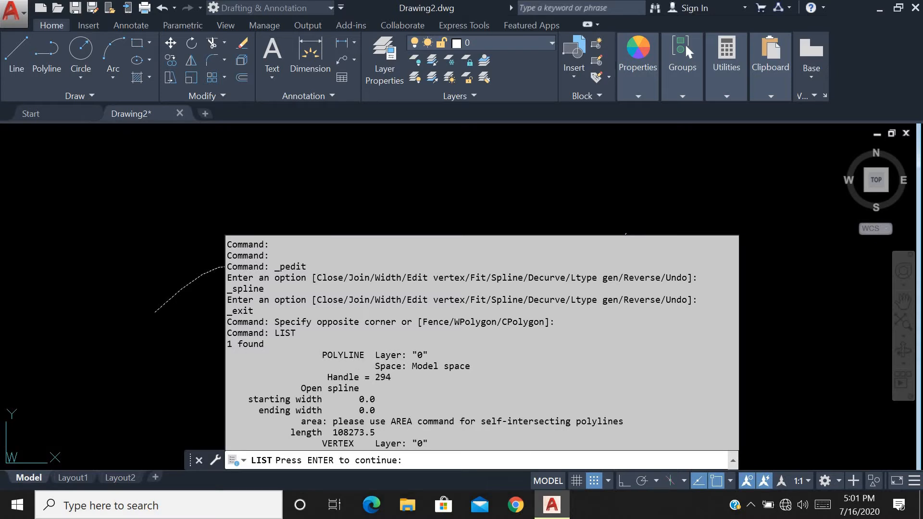
pyautogui.press('Escape')
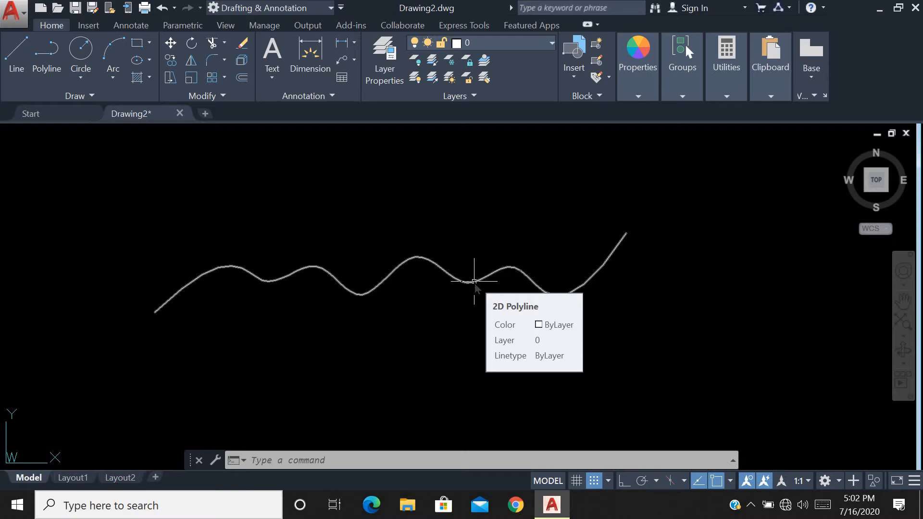
# - Convert the spline-fit polyline into a true spline using the SPLINE command's Object option
pyautogui.write('s')
pyautogui.press('BackSpace')
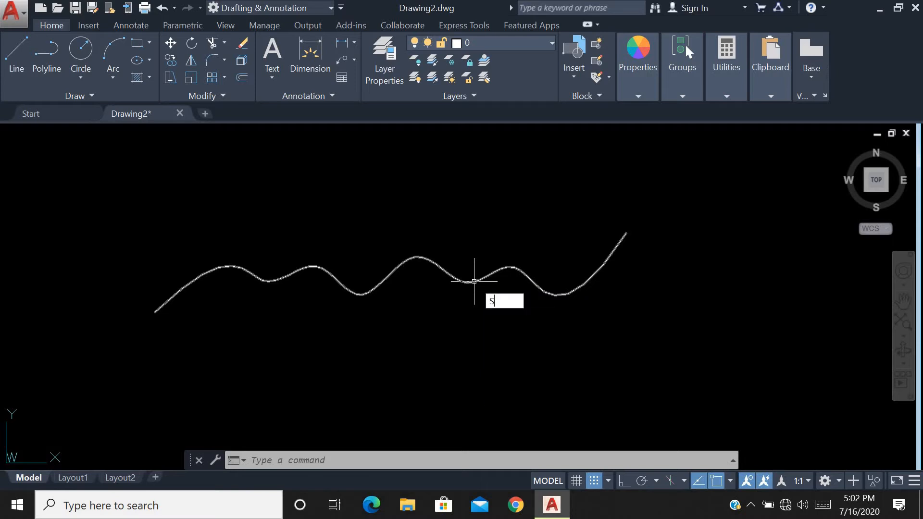
pyautogui.write('SPL')
pyautogui.press('Return')
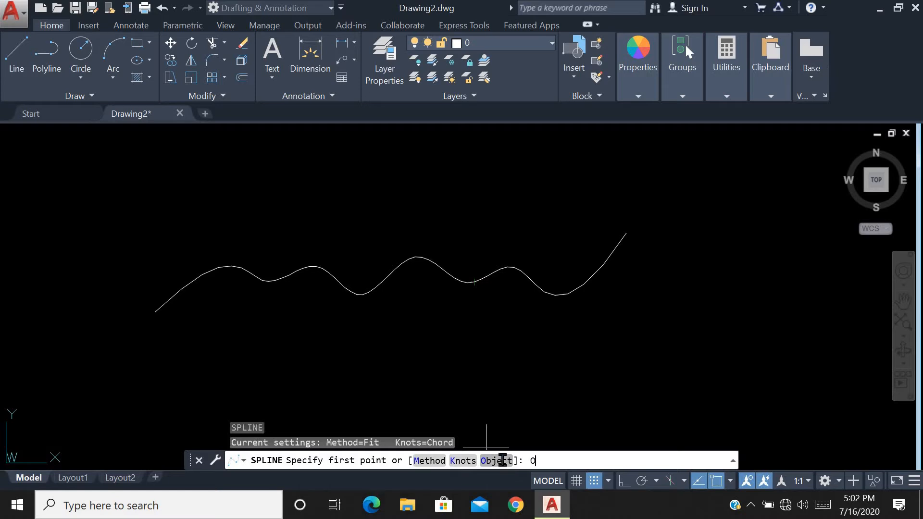
pyautogui.press('Return')
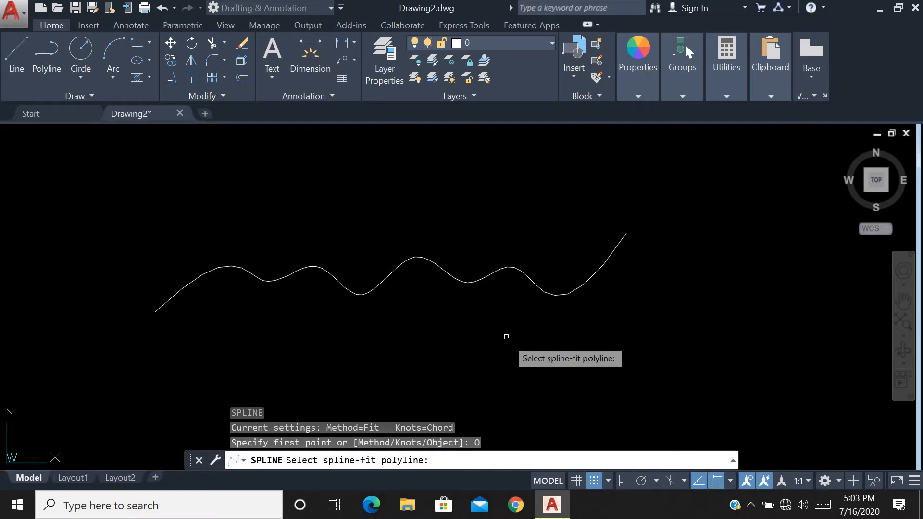
pyautogui.click(485, 277)
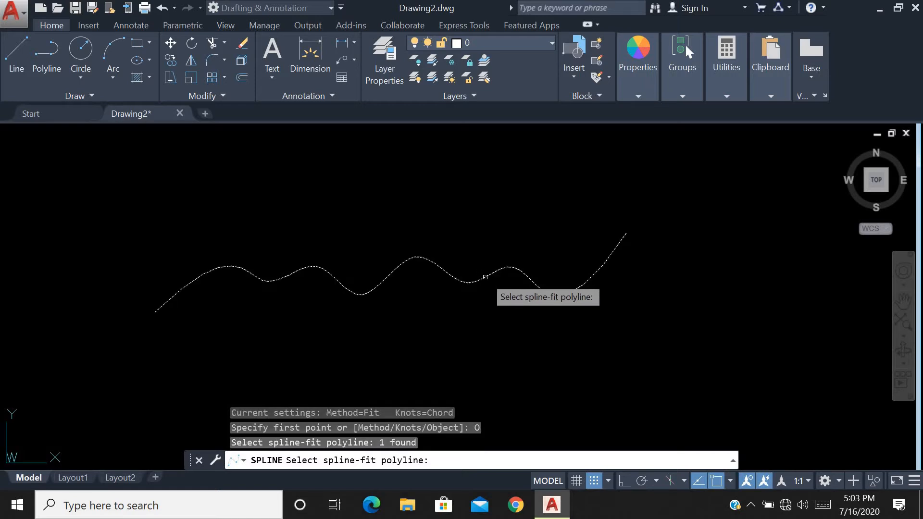
pyautogui.press('Return')
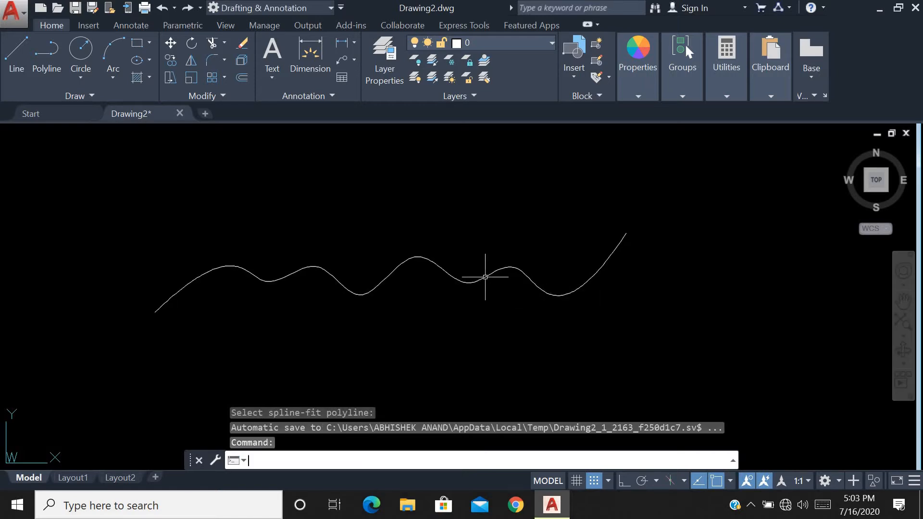
# - Run LIST on the curve produced by the Object option to verify its object type
pyautogui.click(486, 241)
pyautogui.click(427, 298)
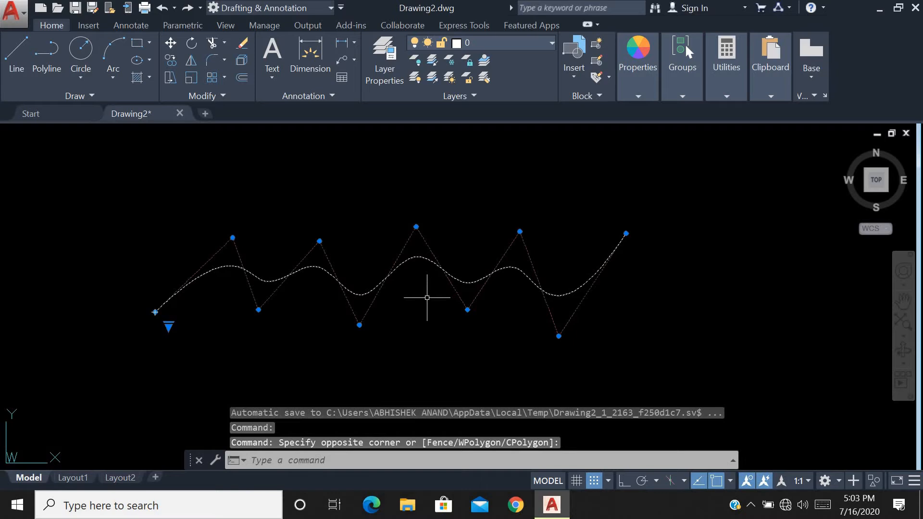
pyautogui.write('list')
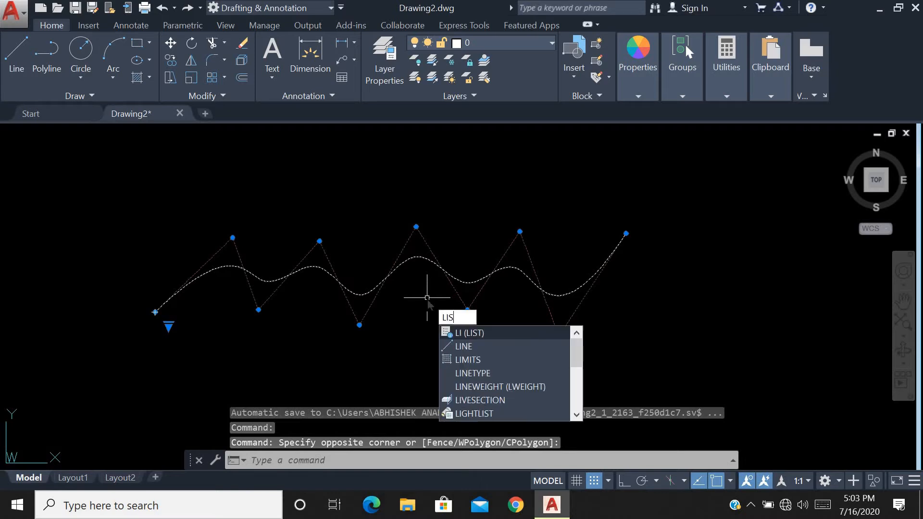
pyautogui.press('Return')
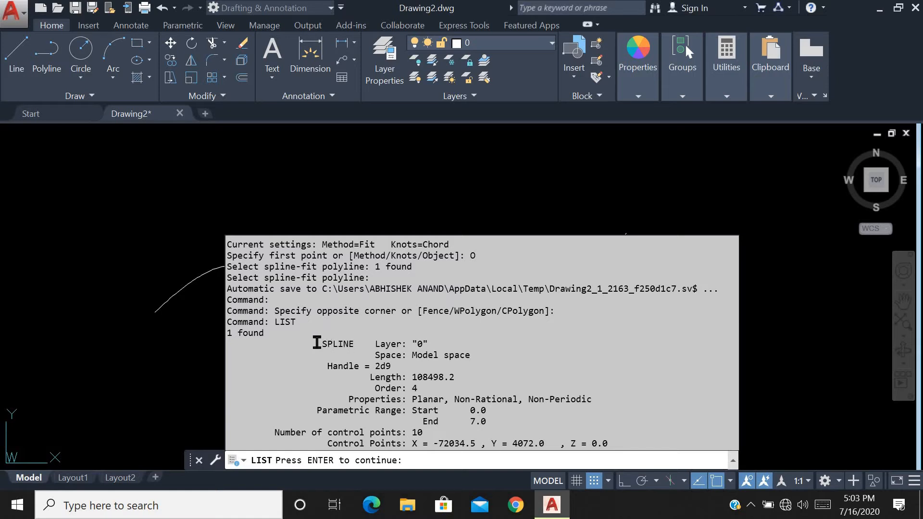
pyautogui.click(432, 290)
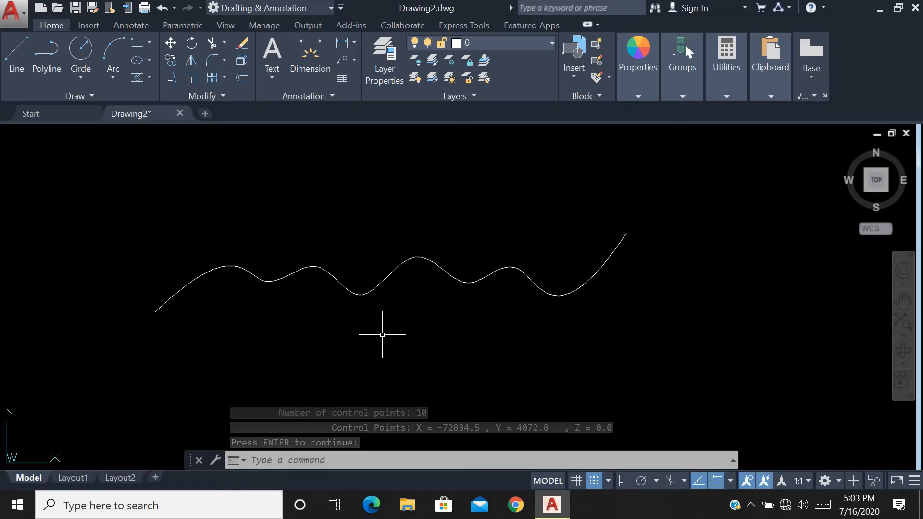
# - Convert the wavy spline back to a polyline with a precision of 19
pyautogui.click(428, 227)
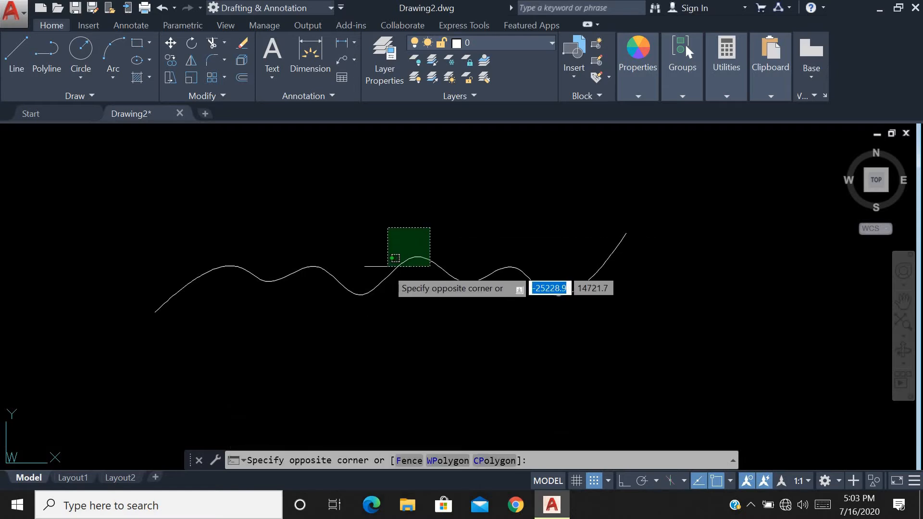
pyautogui.click(298, 335)
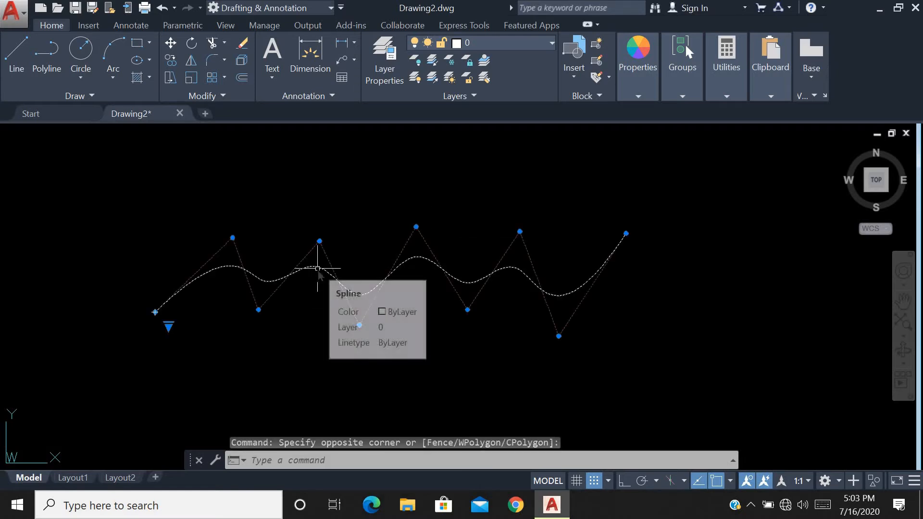
pyautogui.rightClick(319, 271)
pyautogui.moveTo(398, 199)
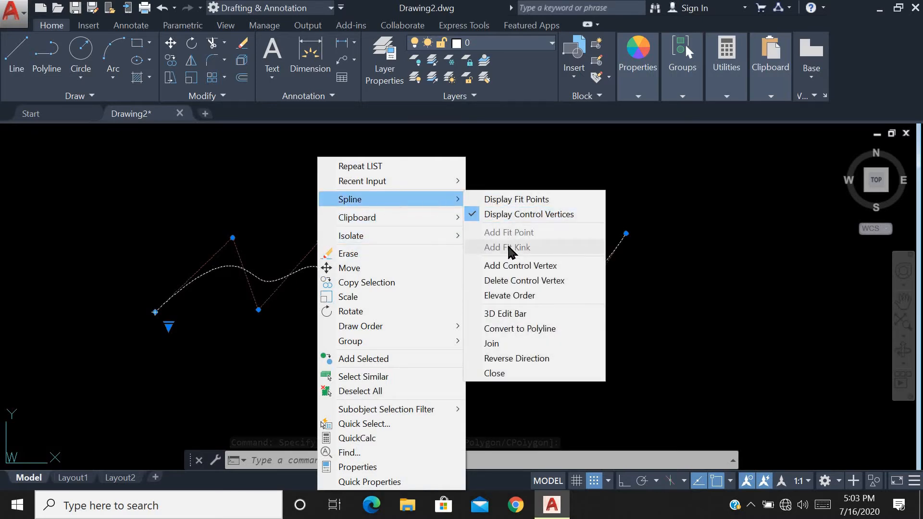
pyautogui.click(578, 331)
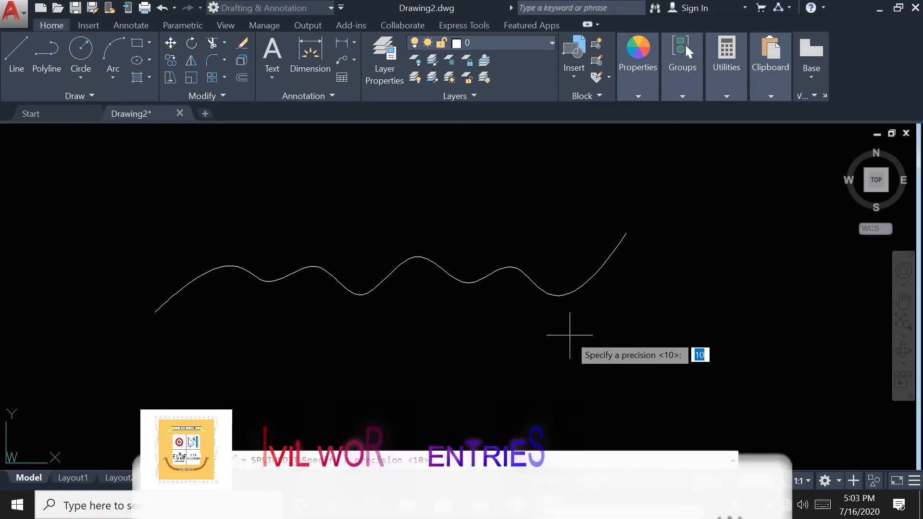
pyautogui.write('19')
pyautogui.press('Return')
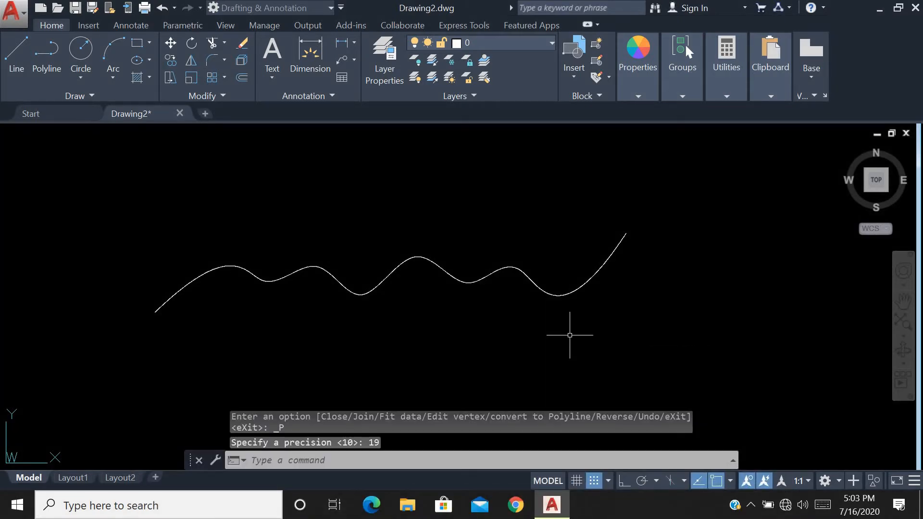
# - Run LIST on the curve converted with precision 19 to check its object type, and close the listing
pyautogui.click(564, 252)
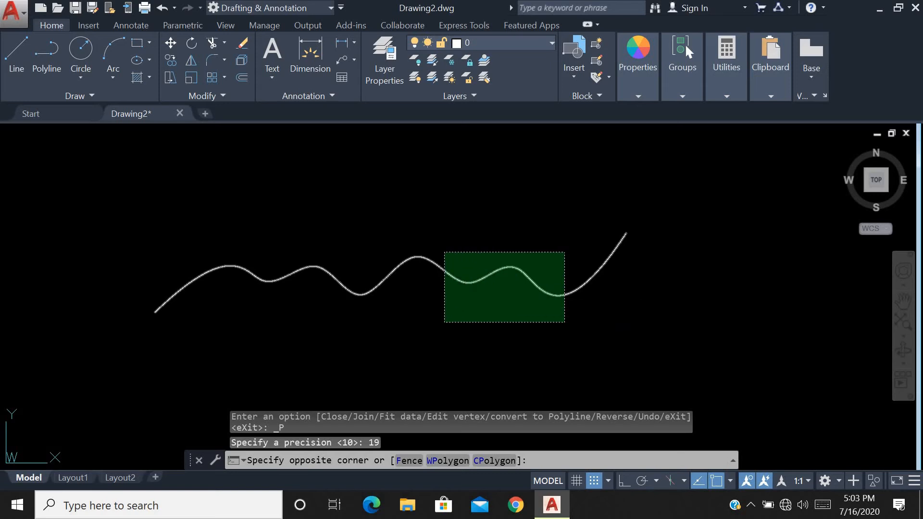
pyautogui.click(444, 321)
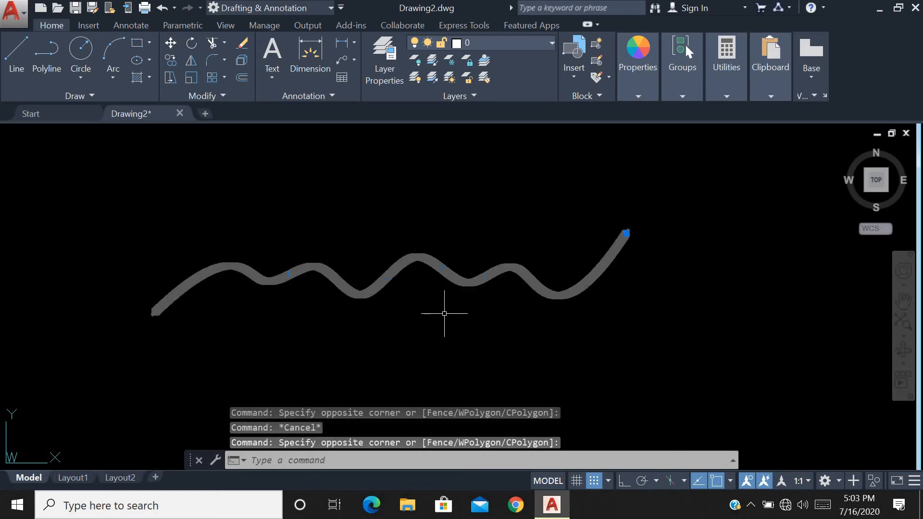
pyautogui.write('LIST')
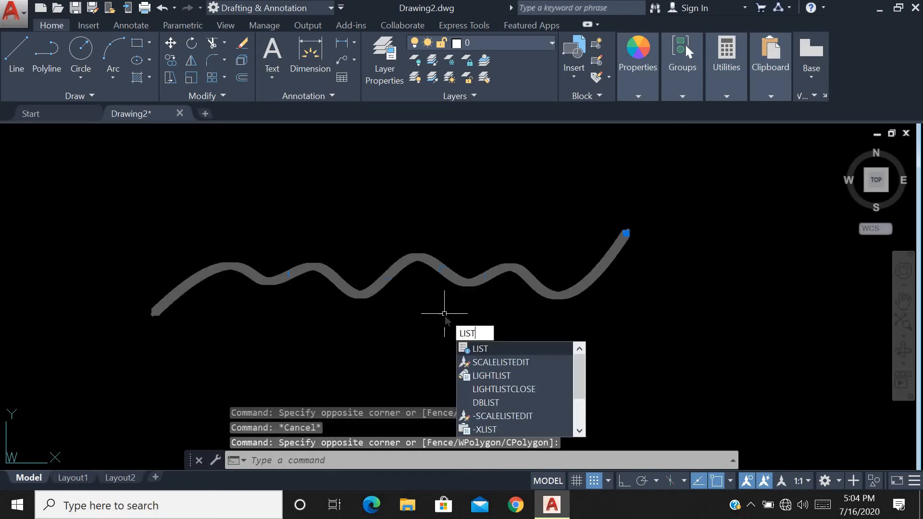
pyautogui.press('Return')
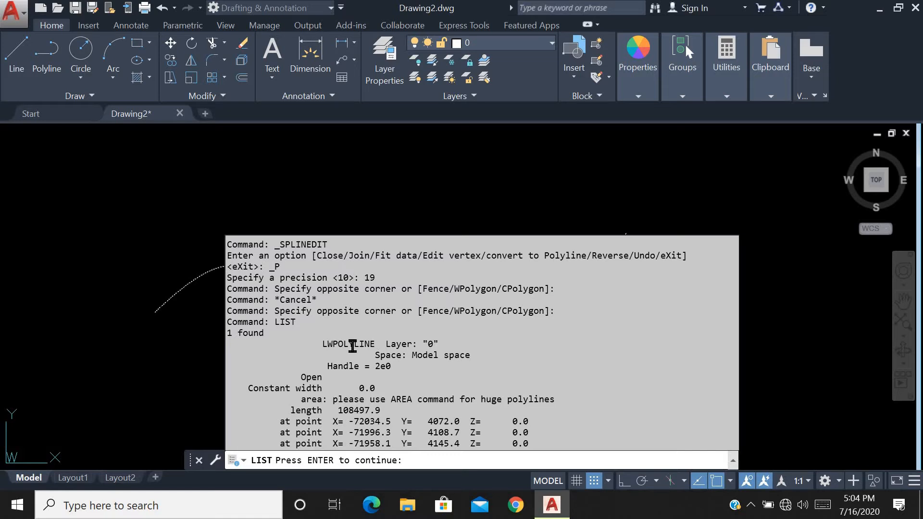
pyautogui.click(450, 306)
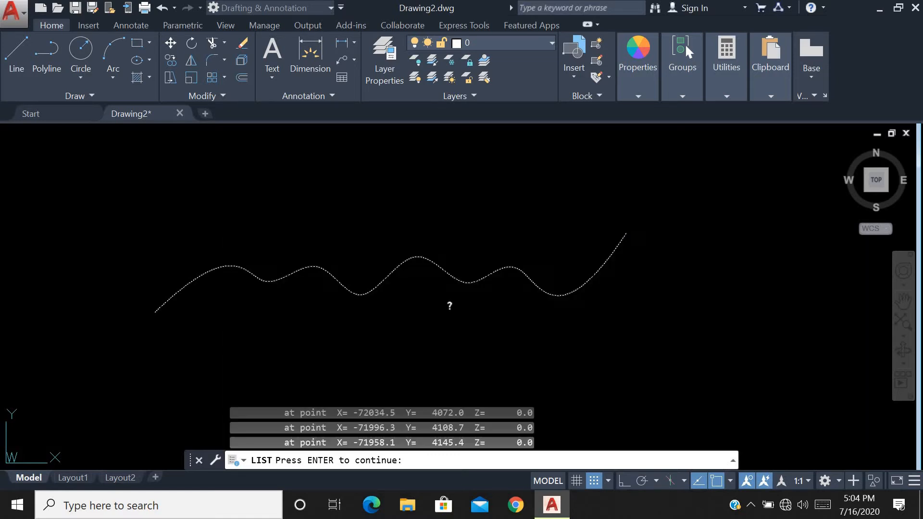
pyautogui.press('Escape')
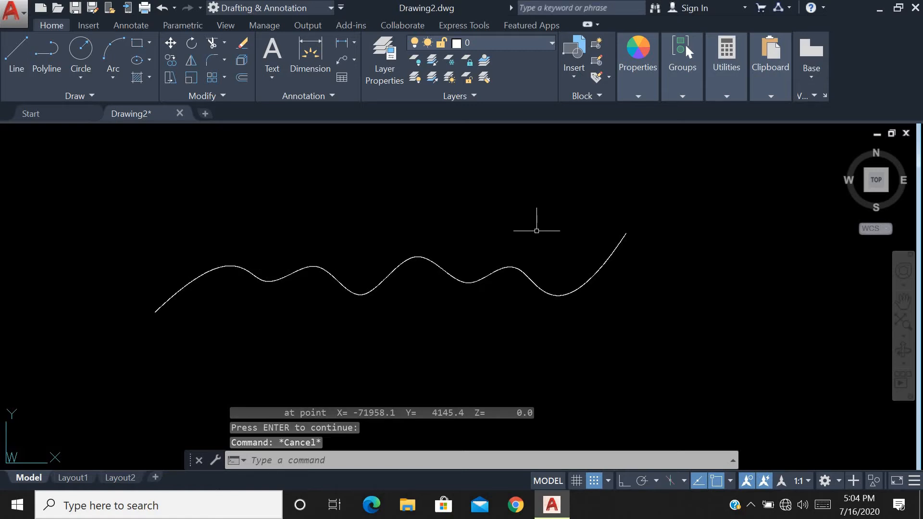
# - Erase the wavy polyline from the drawing
pyautogui.click(645, 231)
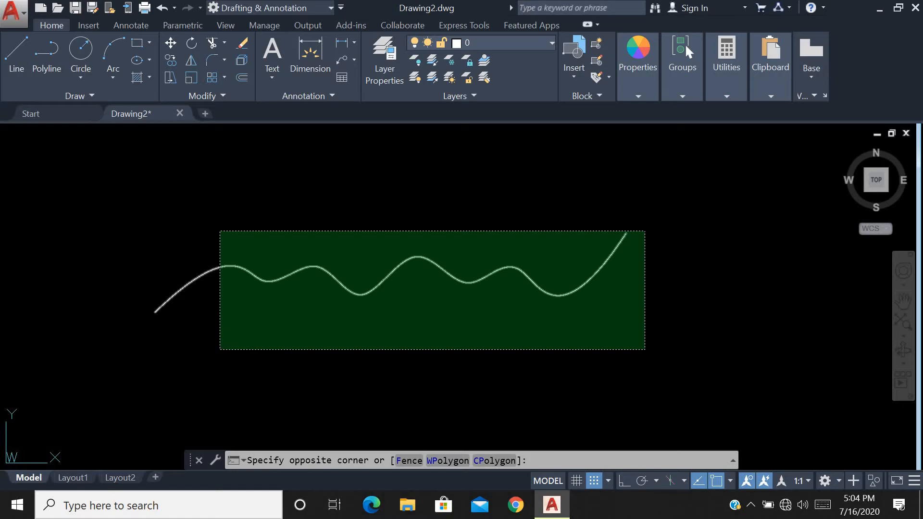
pyautogui.click(221, 349)
pyautogui.press('Delete')
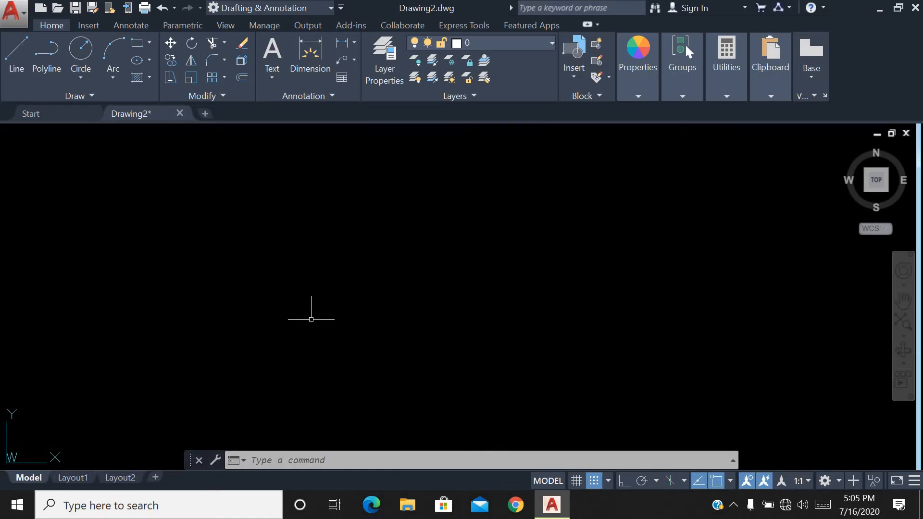
# - Turn on Ortho mode and draw two overlapping rectangles, the second starting inside the first and extending past its lower-right corner
pyautogui.click(84, 97)
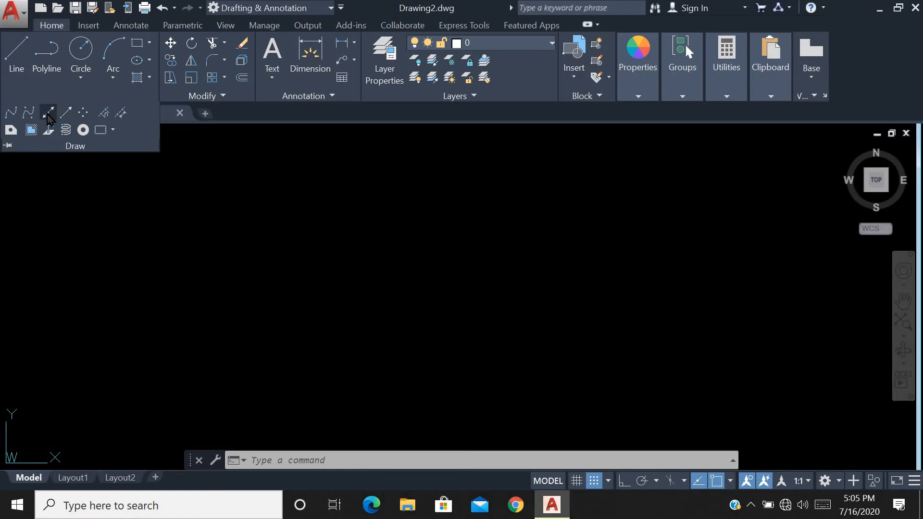
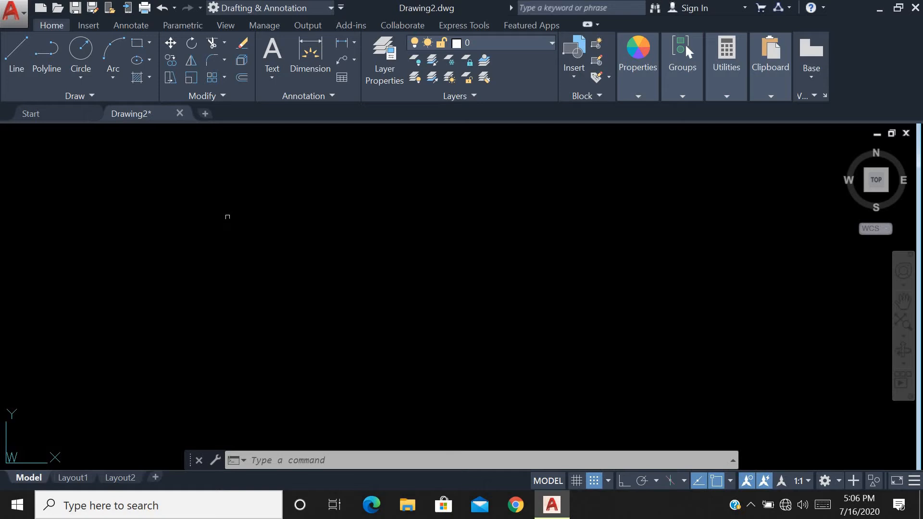
pyautogui.click(624, 480)
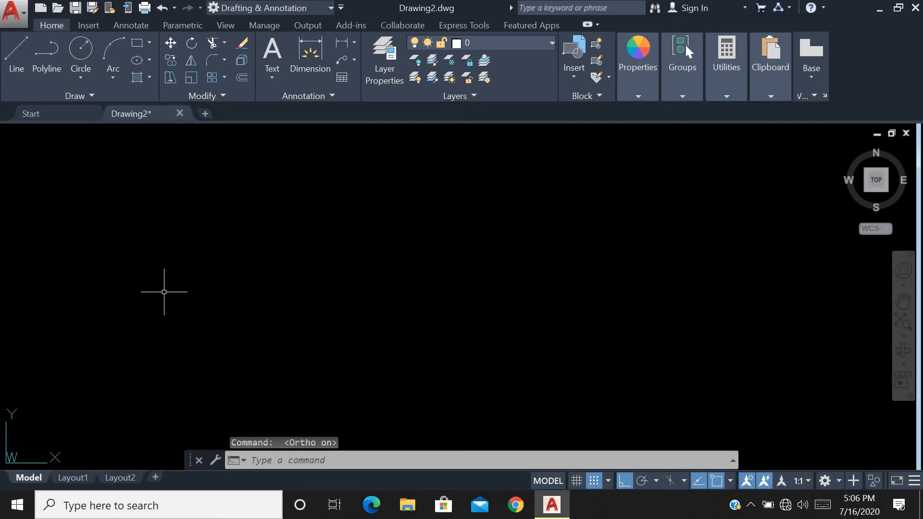
pyautogui.write('rec')
pyautogui.press('Return')
pyautogui.click(221, 241)
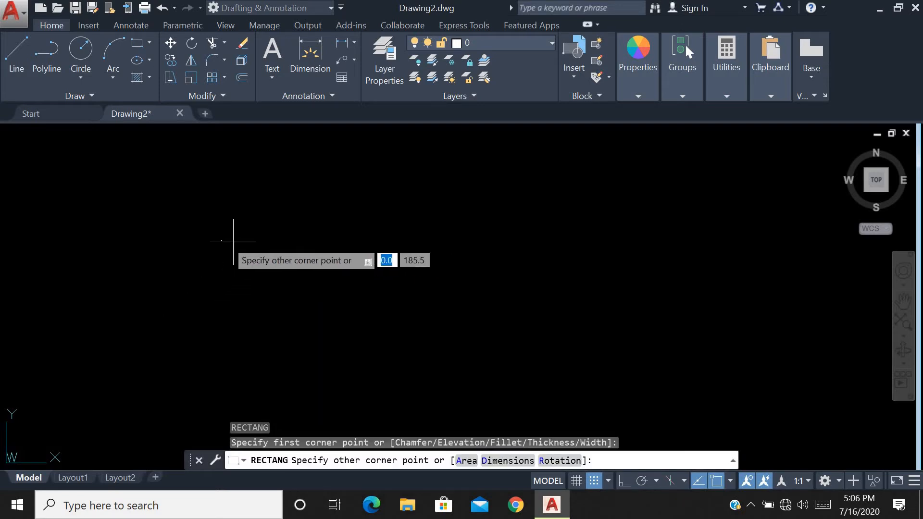
pyautogui.click(331, 307)
pyautogui.press('Return')
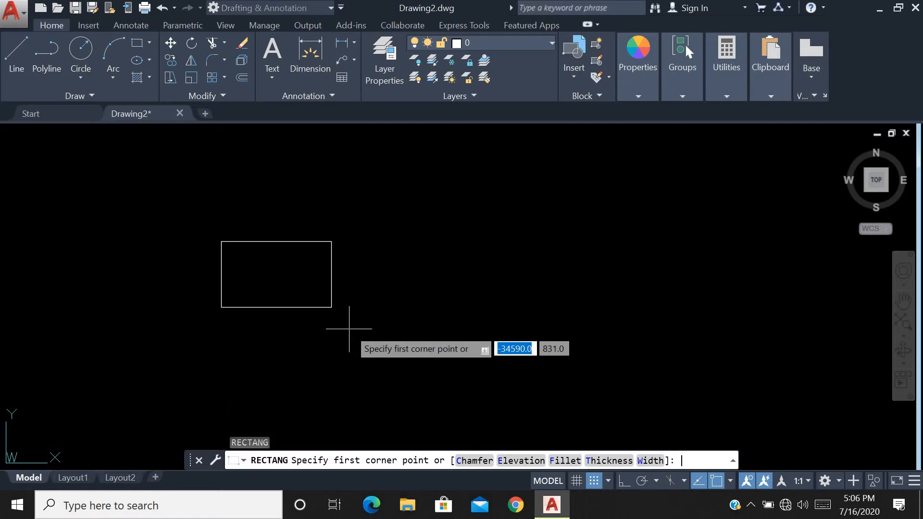
pyautogui.click(276, 274)
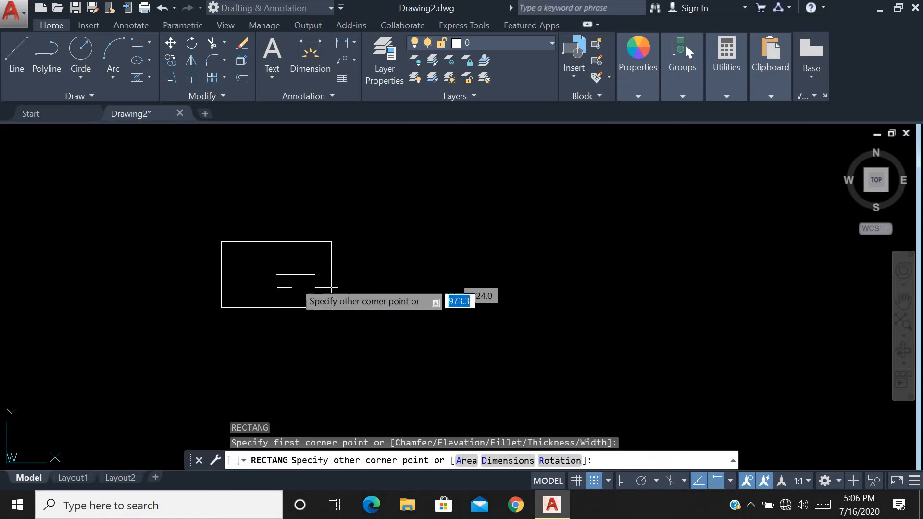
pyautogui.click(374, 331)
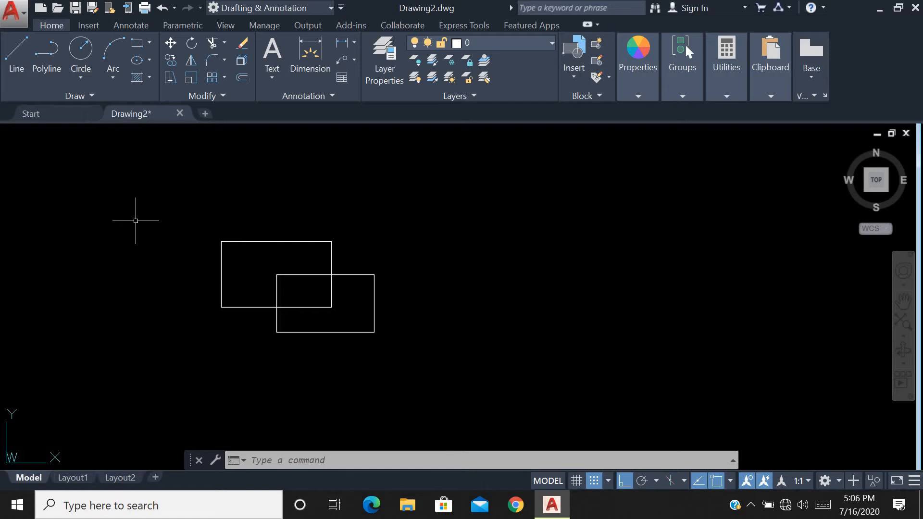
# - Draw a vertical and a horizontal construction line through the lower-left corner of the lower rectangle with XLINE
pyautogui.write('xl')
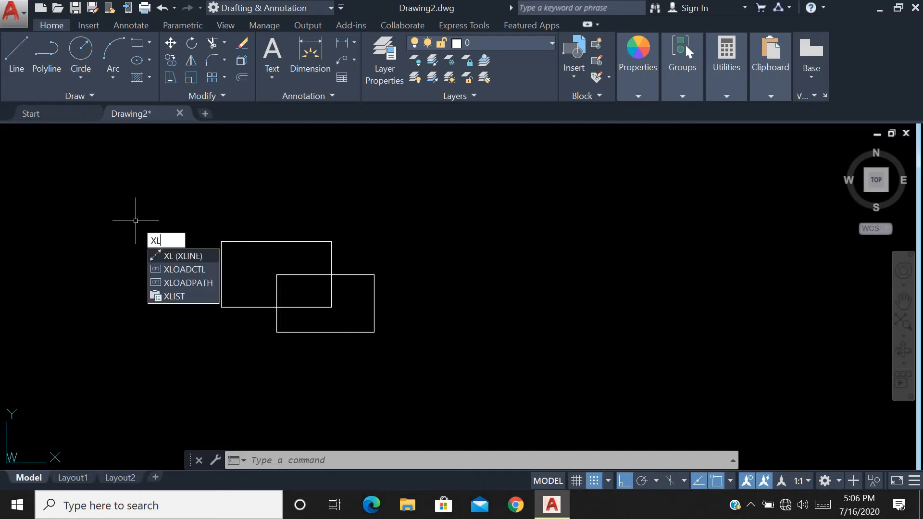
pyautogui.press('Return')
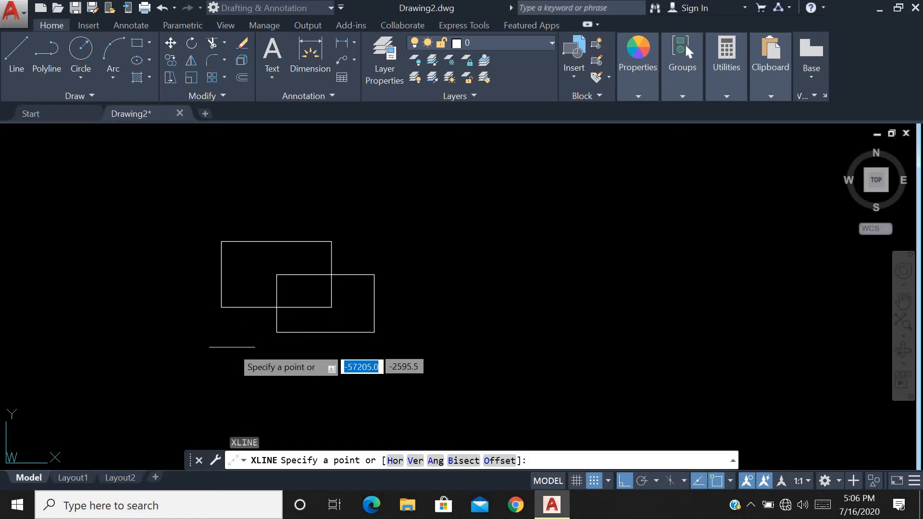
pyautogui.click(276, 332)
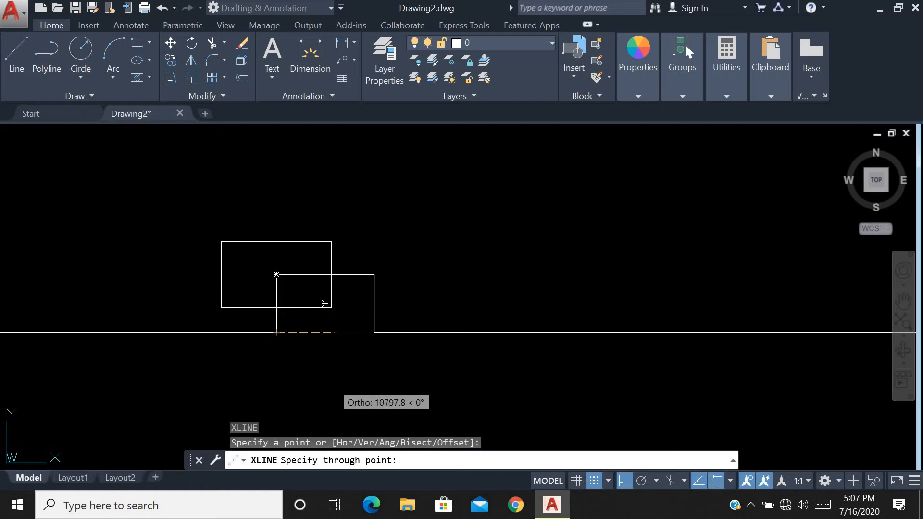
pyautogui.click(277, 379)
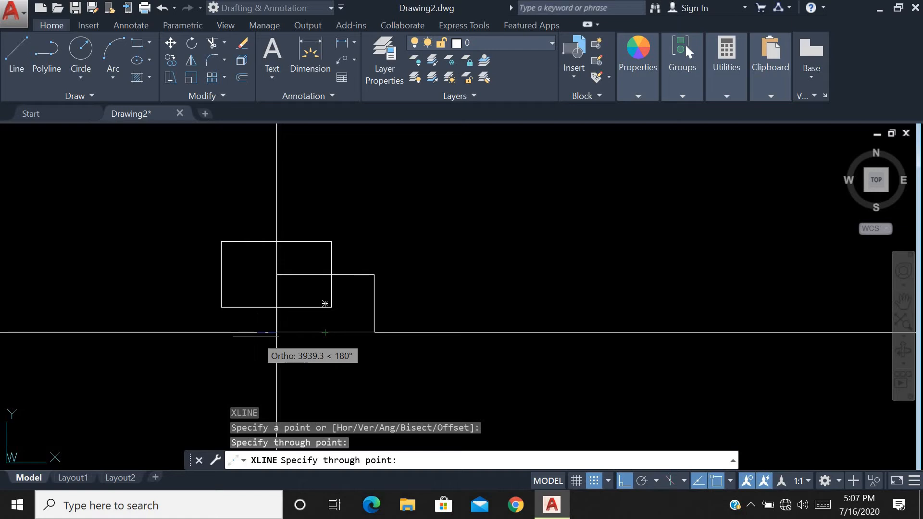
pyautogui.click(276, 333)
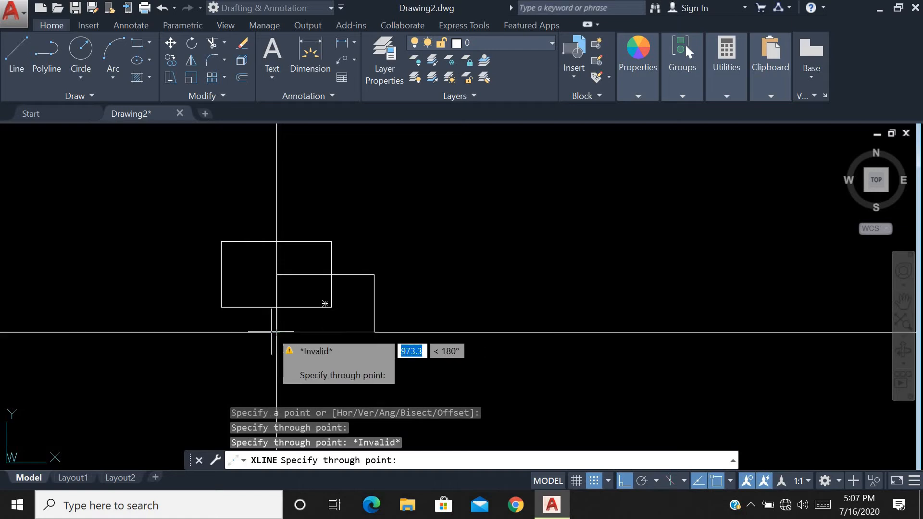
pyautogui.click(184, 332)
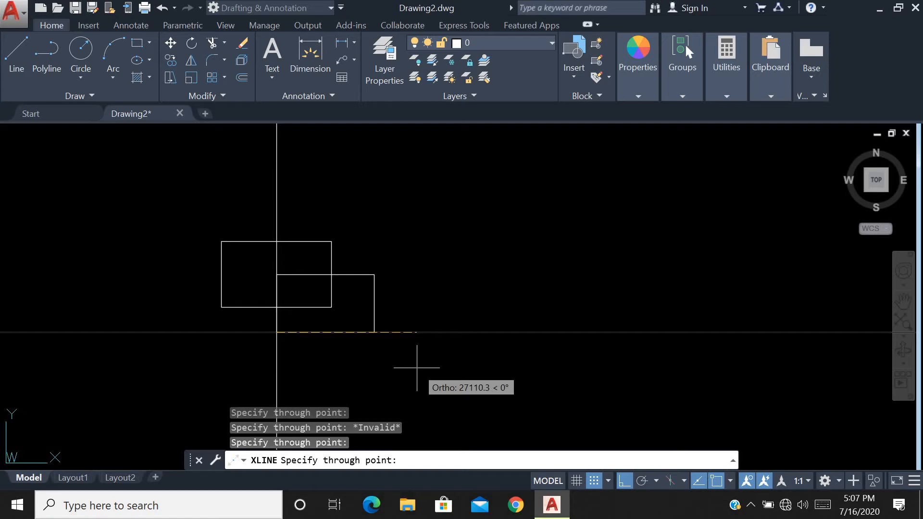
pyautogui.press('Return')
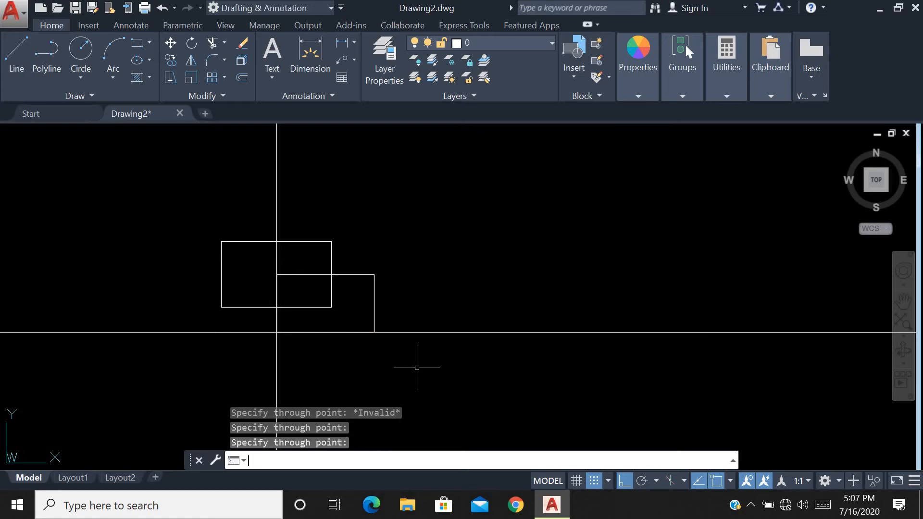
# - Examine how far the two construction lines extend beyond the rectangles
pyautogui.scroll(-8, 451, 278)
pyautogui.scroll(-4, 468, 327)
pyautogui.scroll(-2, 513, 330)
pyautogui.scroll(2, 571, 327)
pyautogui.scroll(2, 512, 319)
pyautogui.scroll(2, 446, 343)
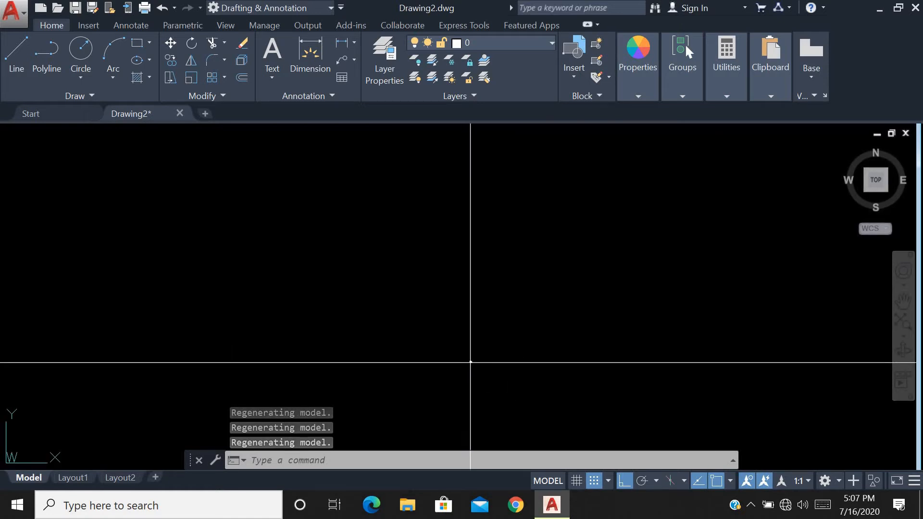
pyautogui.scroll(8, 473, 345)
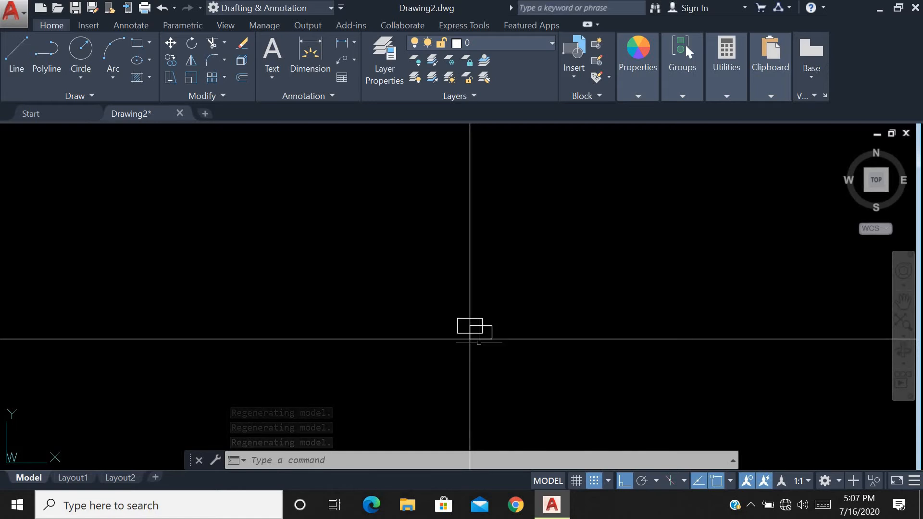
pyautogui.scroll(2, 460, 382)
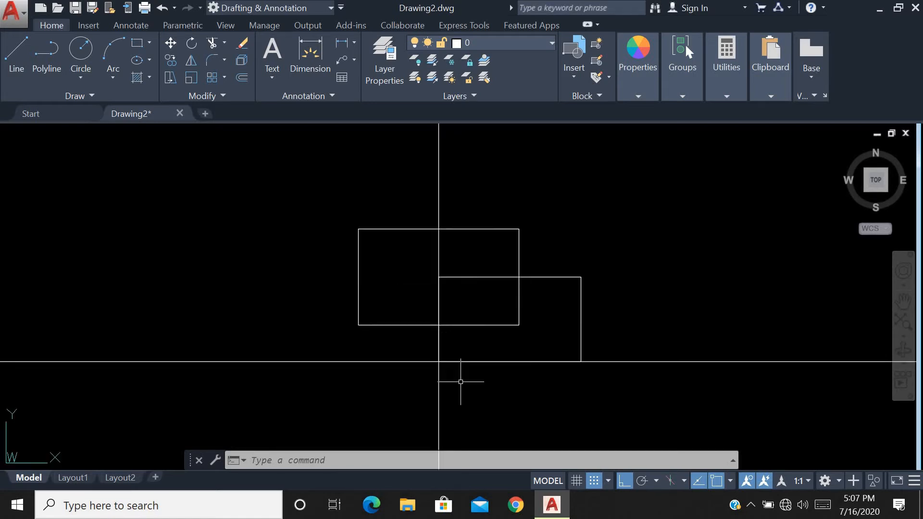
# - Erase the vertical and horizontal construction lines, keeping both rectangles
pyautogui.click(459, 385)
pyautogui.click(393, 404)
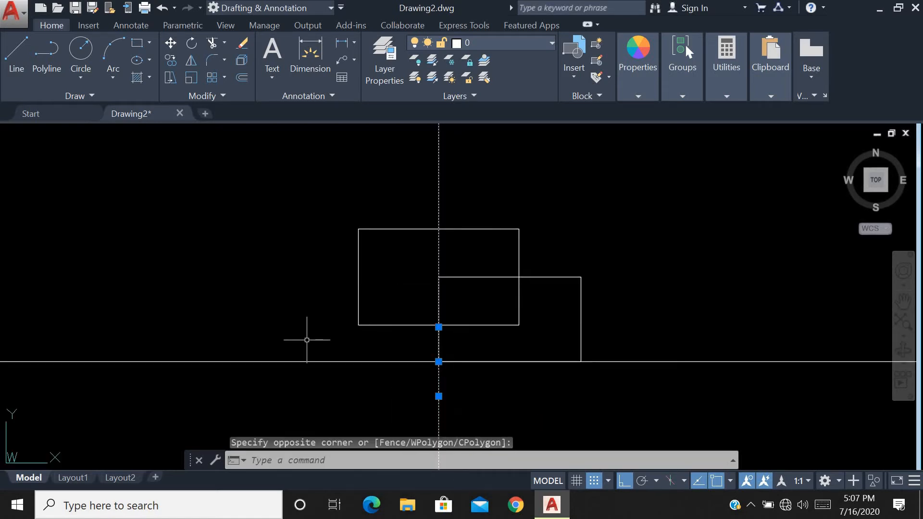
pyautogui.click(261, 397)
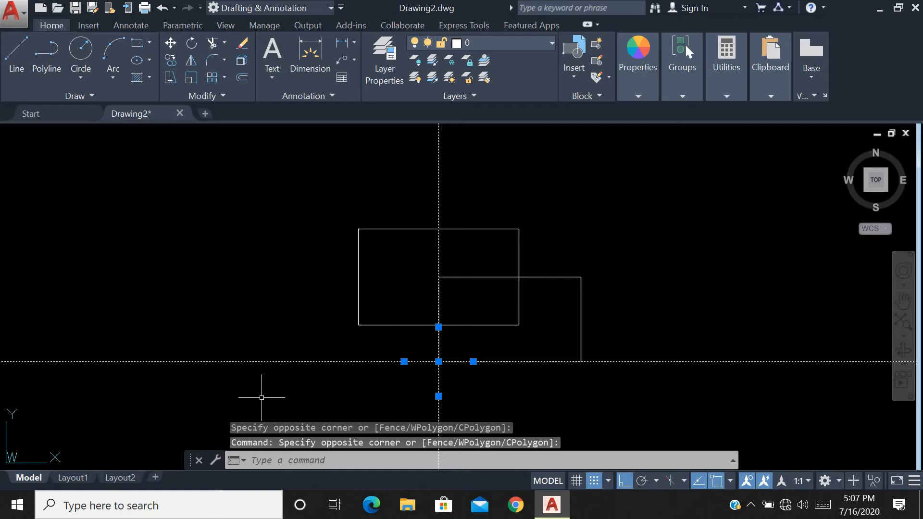
pyautogui.press('Delete')
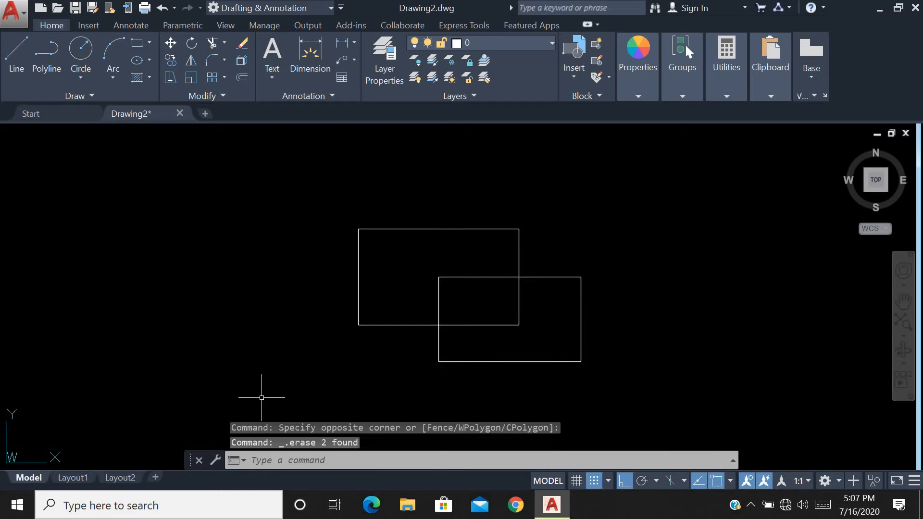
# - Draw three horizontal construction lines with XLINE Hor, along the lower rectangle's bottom and top edges and the upper rectangle's top edge
pyautogui.write('XL')
pyautogui.press('Return')
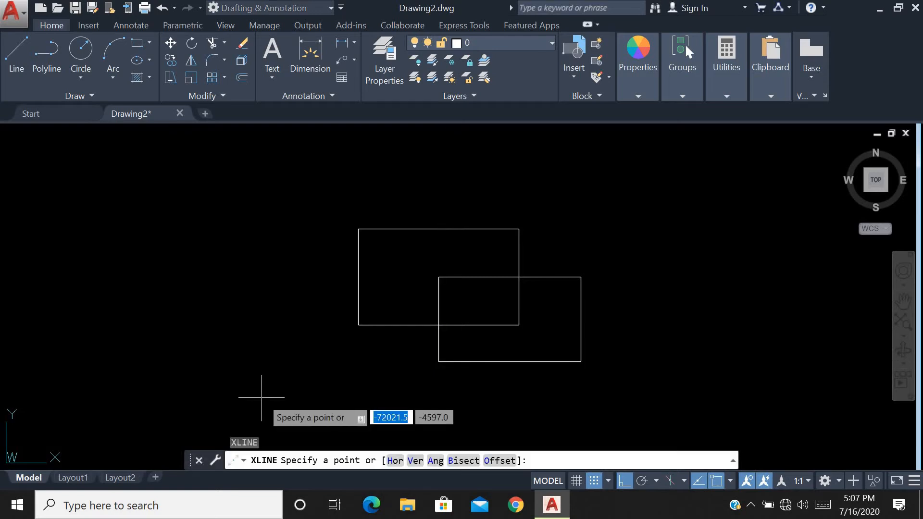
pyautogui.click(394, 461)
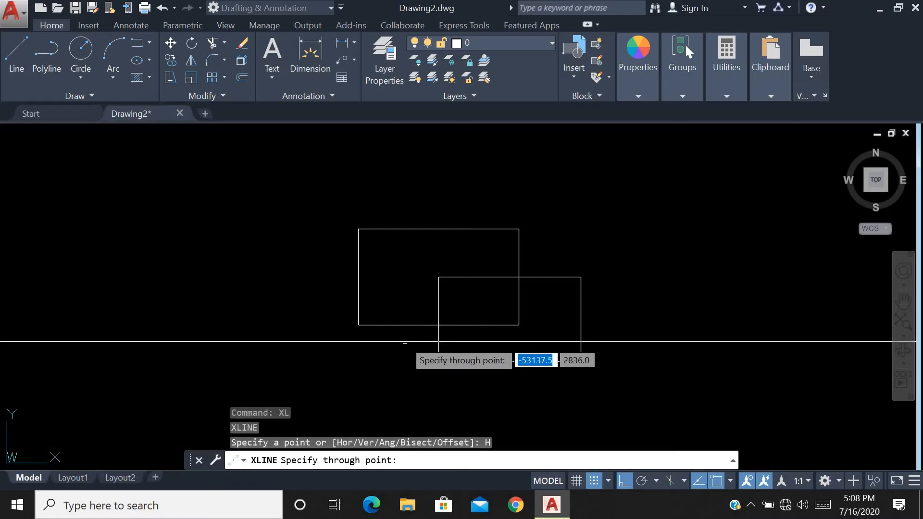
pyautogui.scroll(-2, 402, 385)
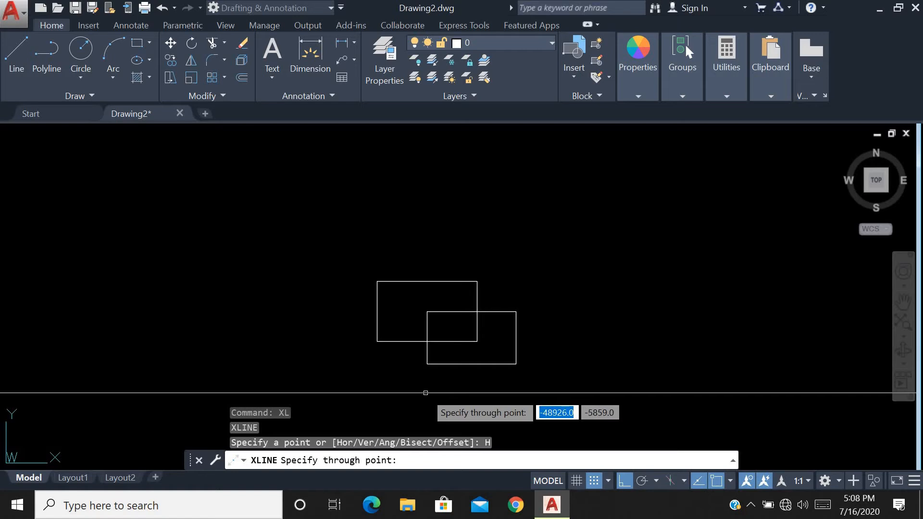
pyautogui.click(427, 364)
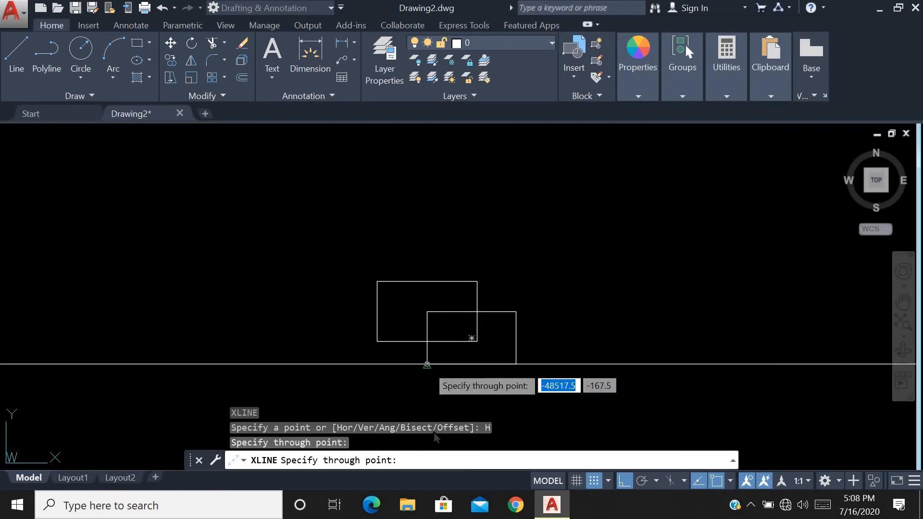
pyautogui.click(427, 312)
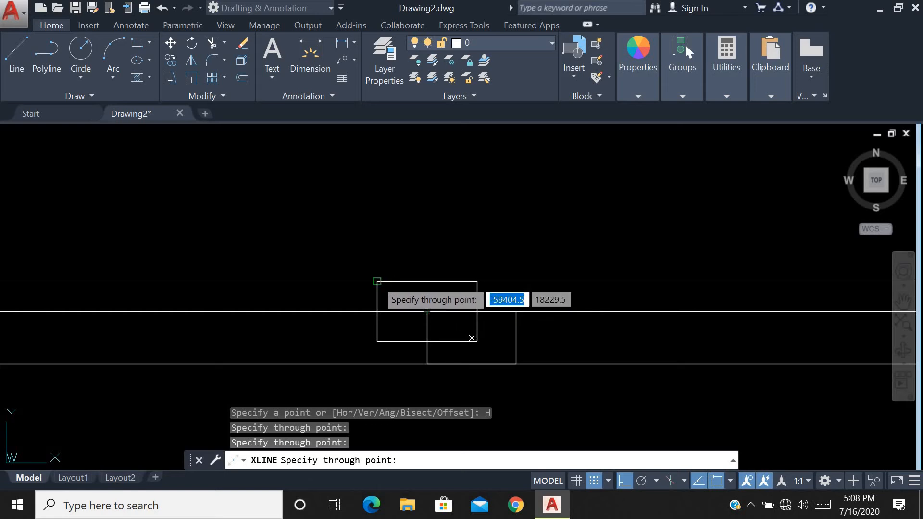
pyautogui.click(377, 281)
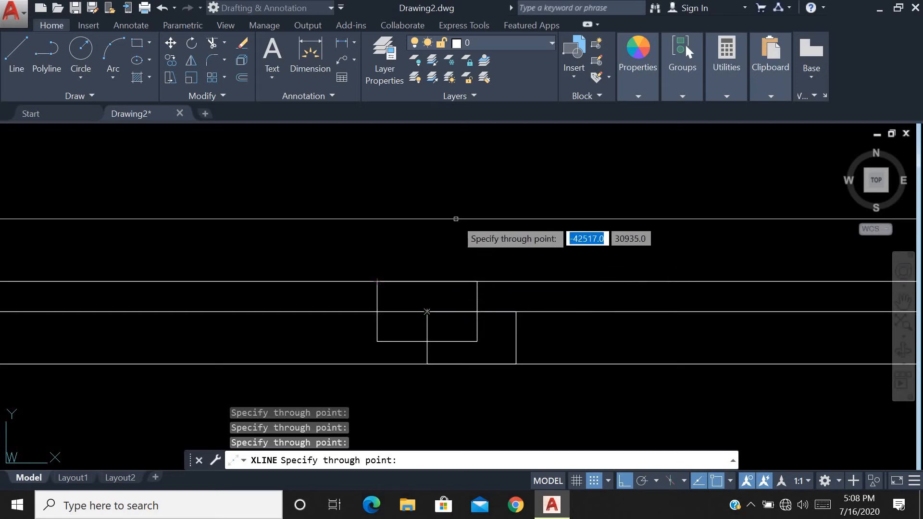
pyautogui.press('Escape')
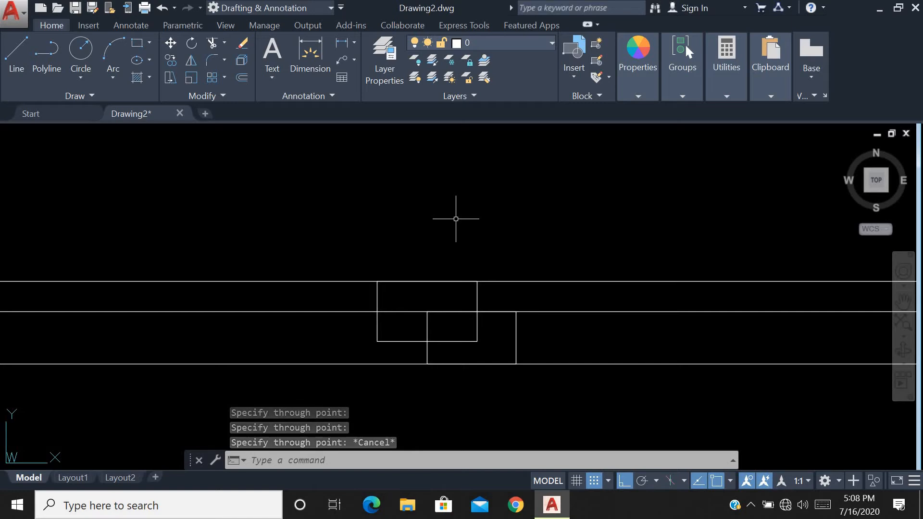
# - Draw four vertical construction lines with XLINE Ver, along the left and right edges of both rectangles
pyautogui.write('XL')
pyautogui.press('Return')
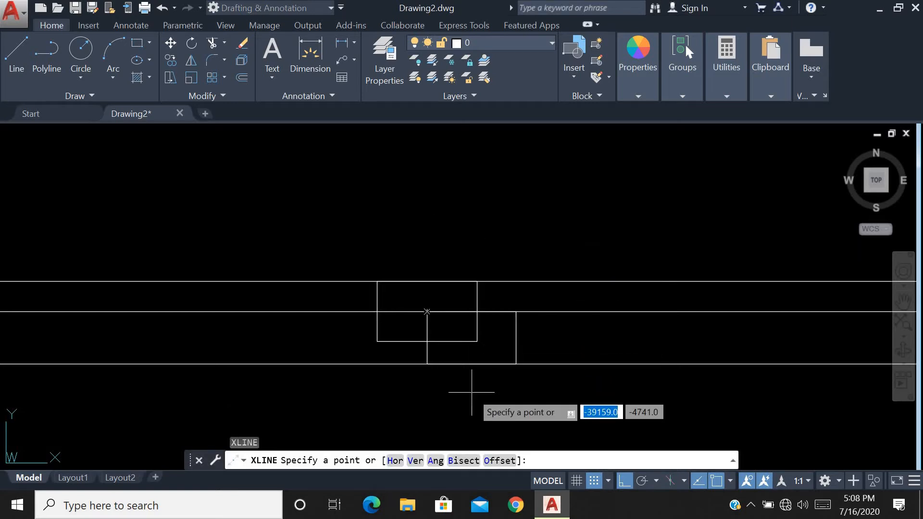
pyautogui.click(410, 462)
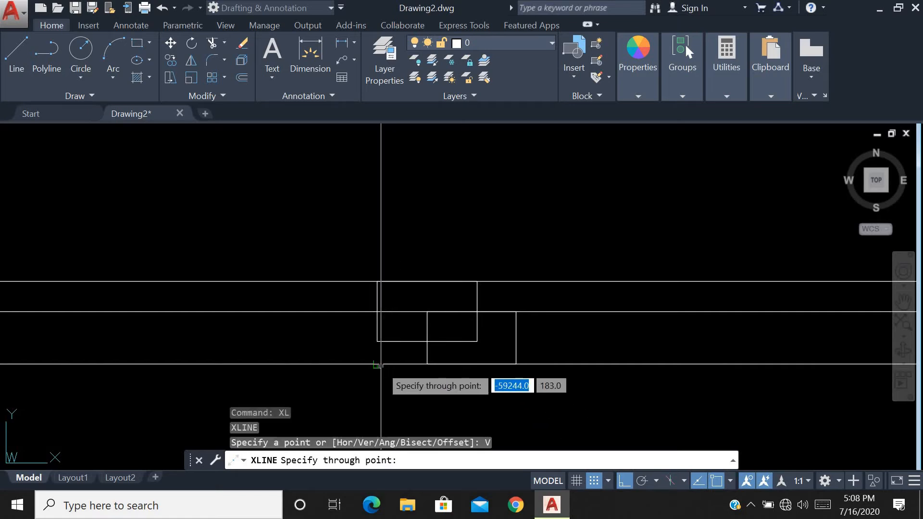
pyautogui.click(377, 342)
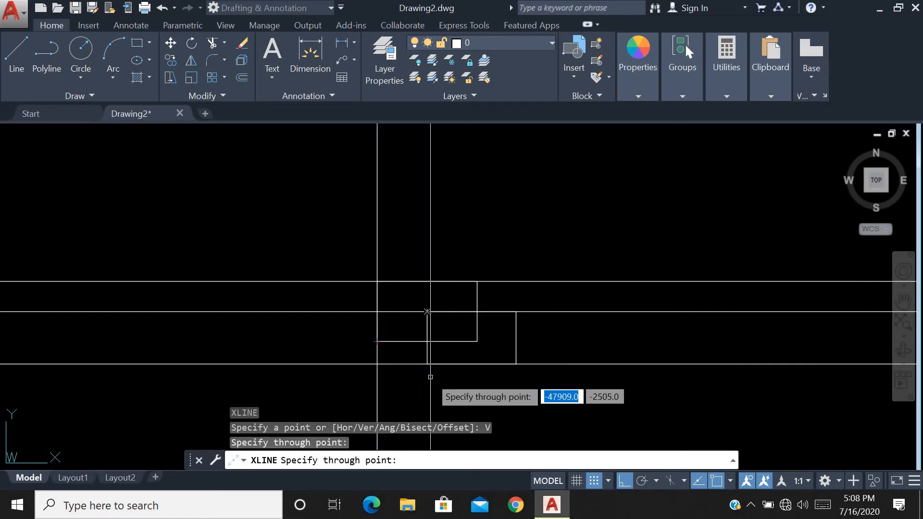
pyautogui.click(427, 364)
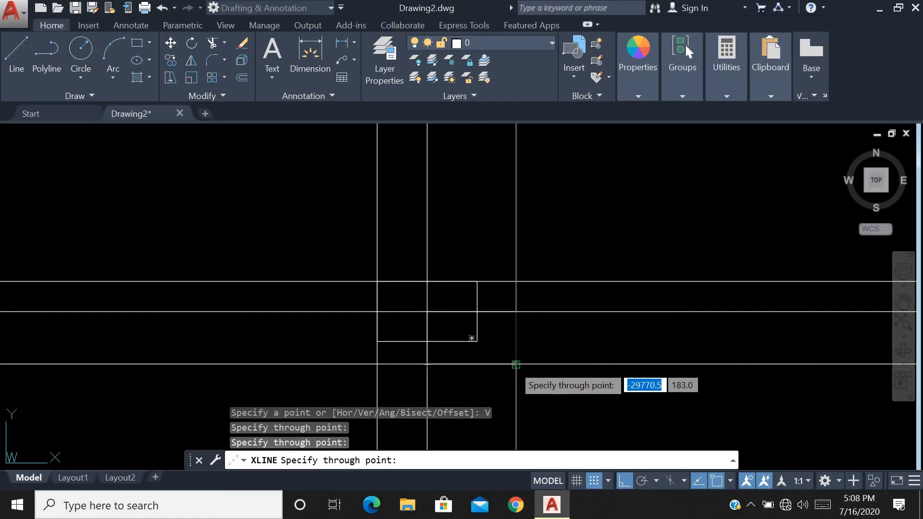
pyautogui.click(515, 364)
pyautogui.click(477, 340)
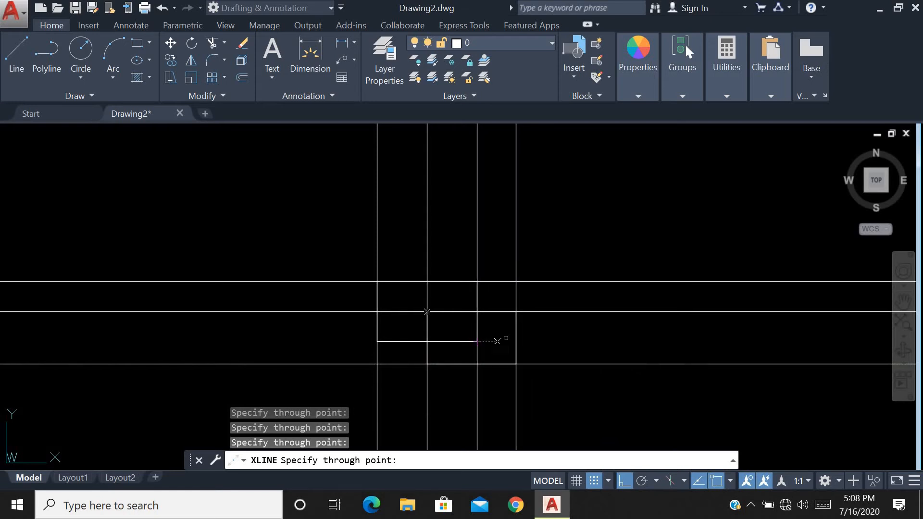
pyautogui.scroll(-2, 542, 336)
pyautogui.press('Escape')
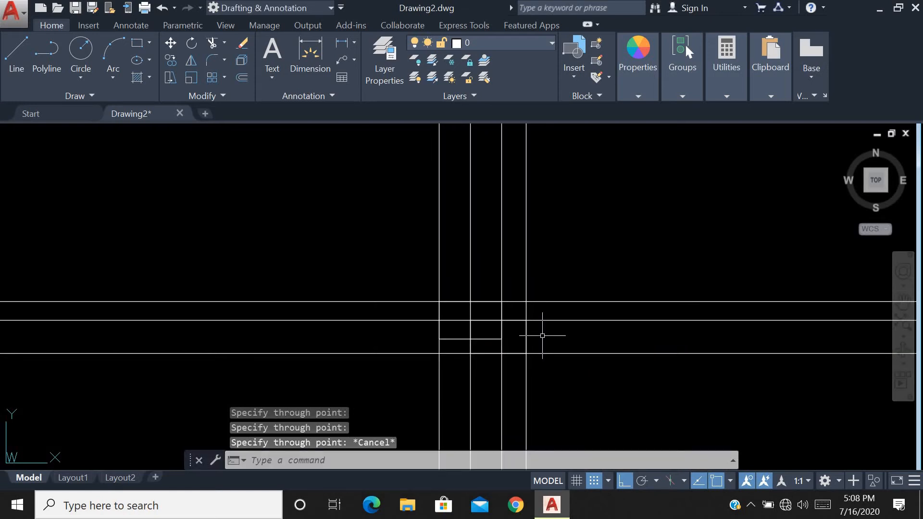
pyautogui.scroll(-4, 484, 372)
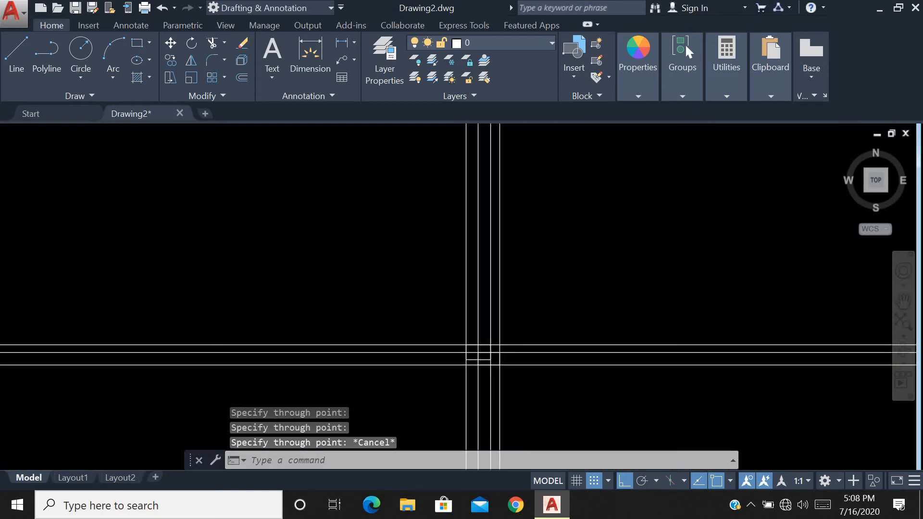
pyautogui.scroll(3, 524, 240)
pyautogui.scroll(-1, 524, 240)
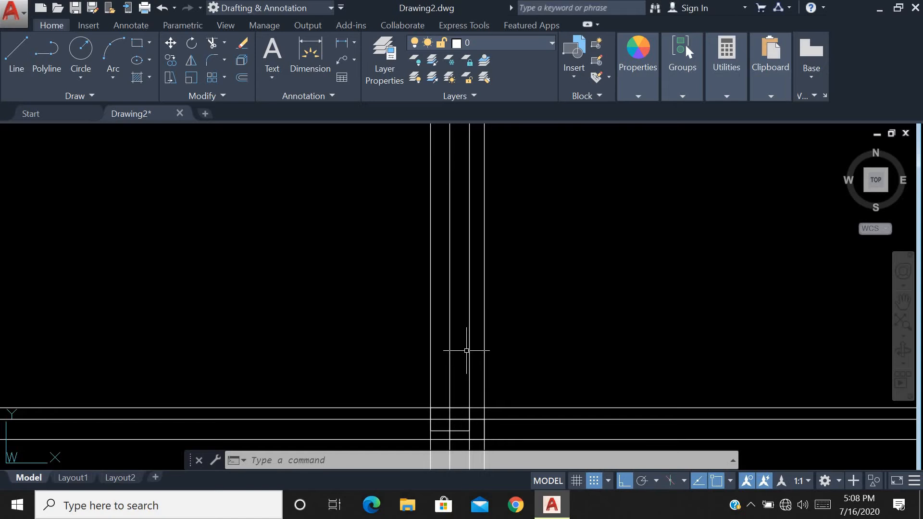
# - Draw a rough rectangular boundary of five straight line segments around both rectangles and the crossing of the construction lines
pyautogui.write('l')
pyautogui.press('Return')
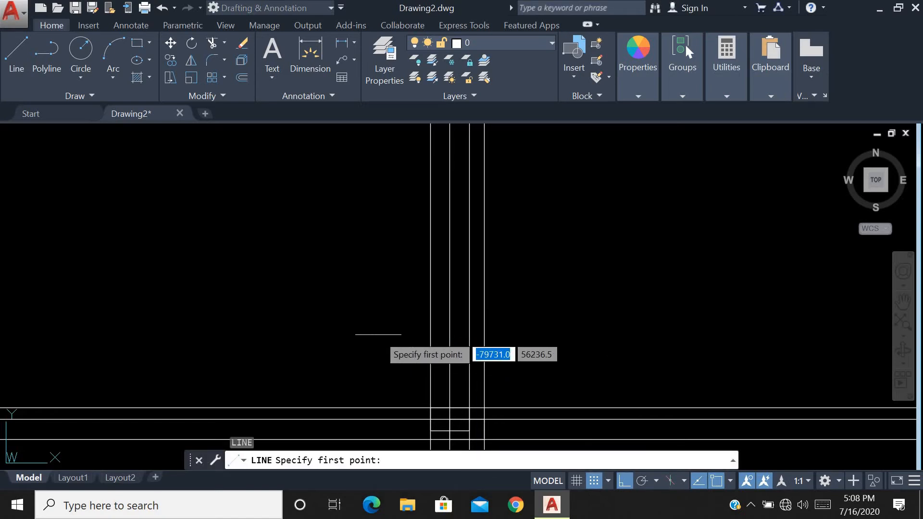
pyautogui.click(362, 333)
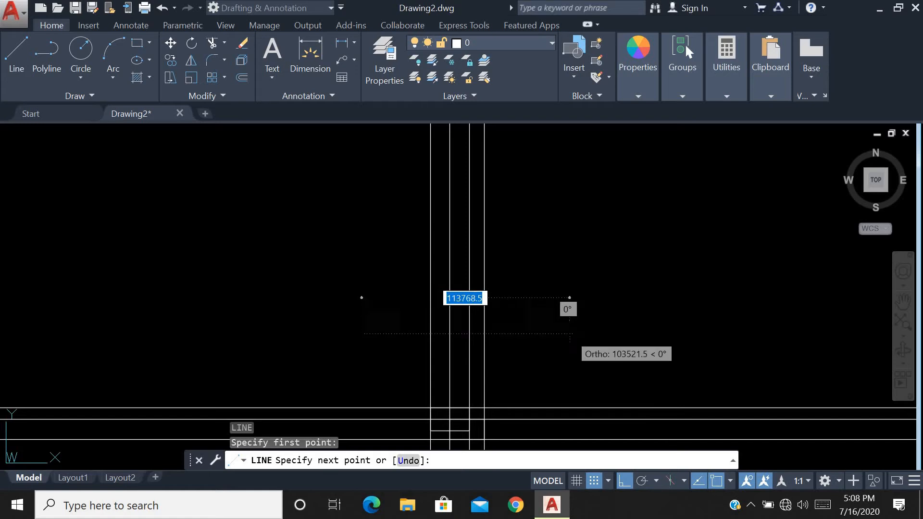
pyautogui.click(569, 334)
pyautogui.scroll(-2, 570, 334)
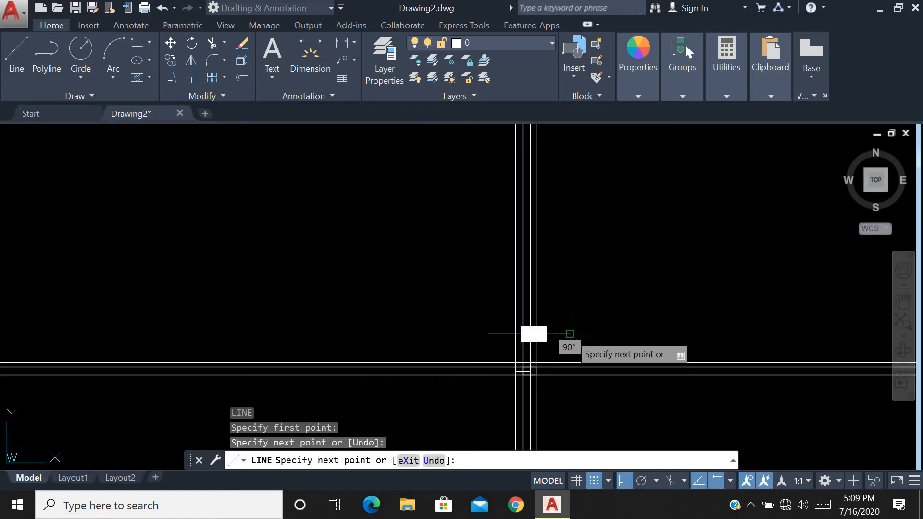
pyautogui.click(575, 394)
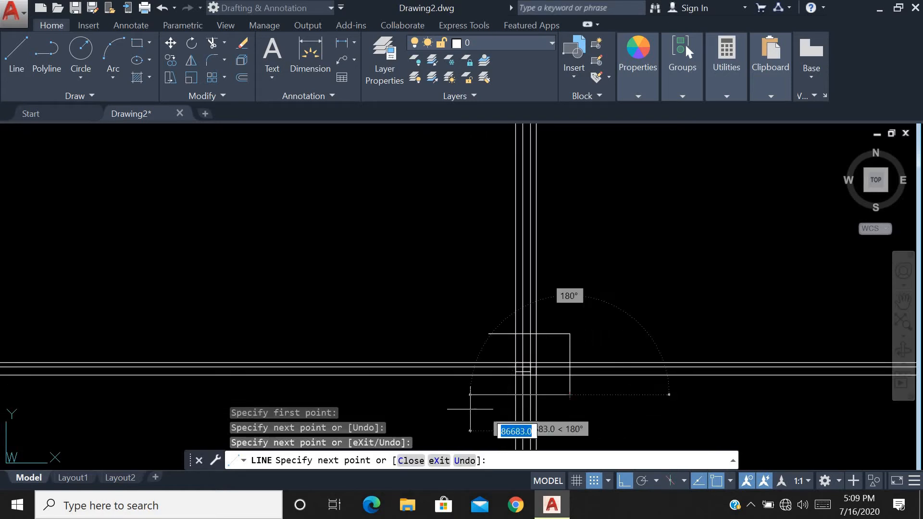
pyautogui.click(464, 394)
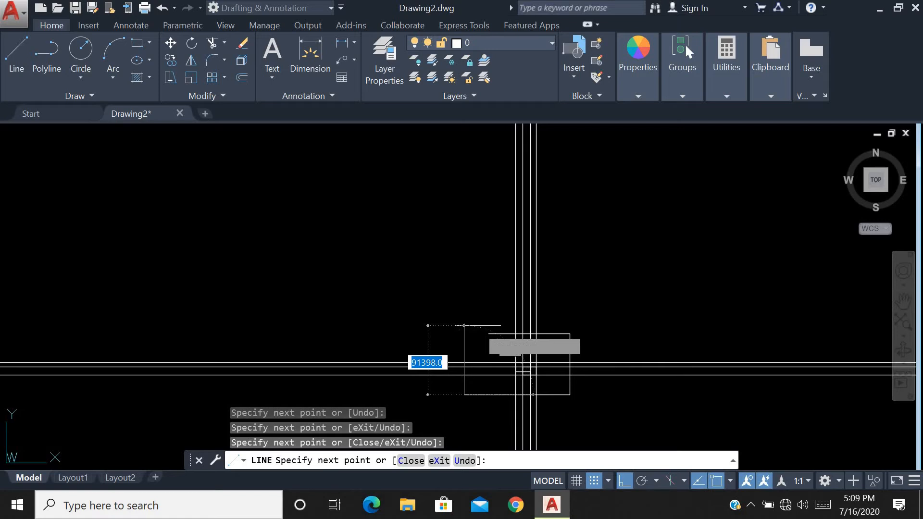
pyautogui.click(464, 326)
pyautogui.click(488, 325)
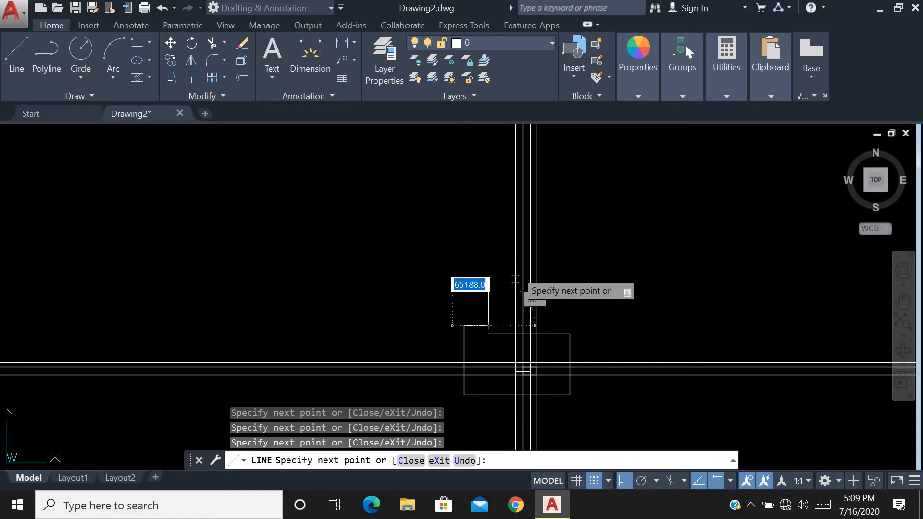
pyautogui.press('Escape')
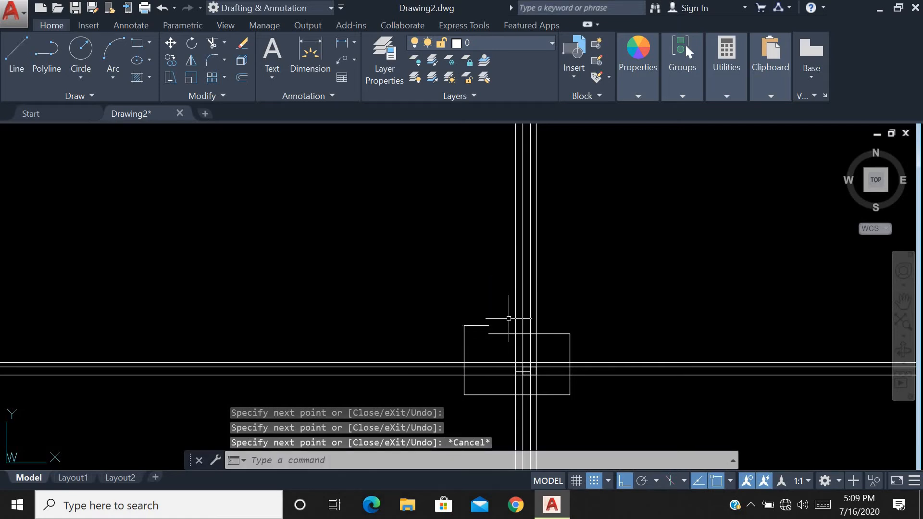
# - Trim the vertical construction lines above the boundary and the horizontal construction lines beyond its left edge
pyautogui.write('tr')
pyautogui.press('Return')
pyautogui.click(623, 289)
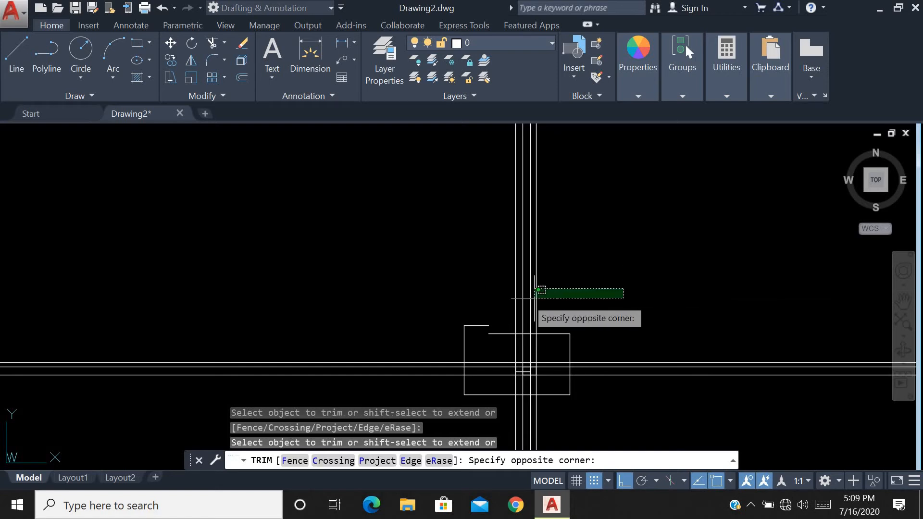
pyautogui.click(390, 294)
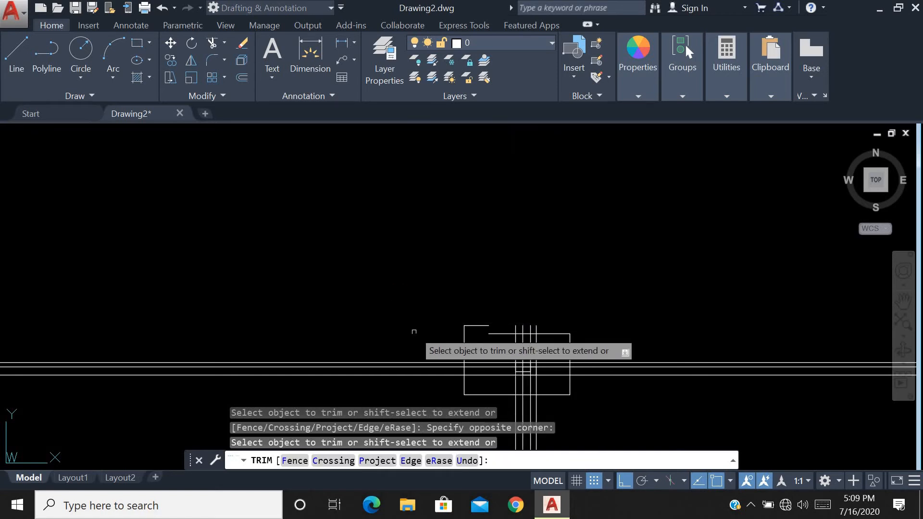
pyautogui.click(423, 306)
pyautogui.click(416, 387)
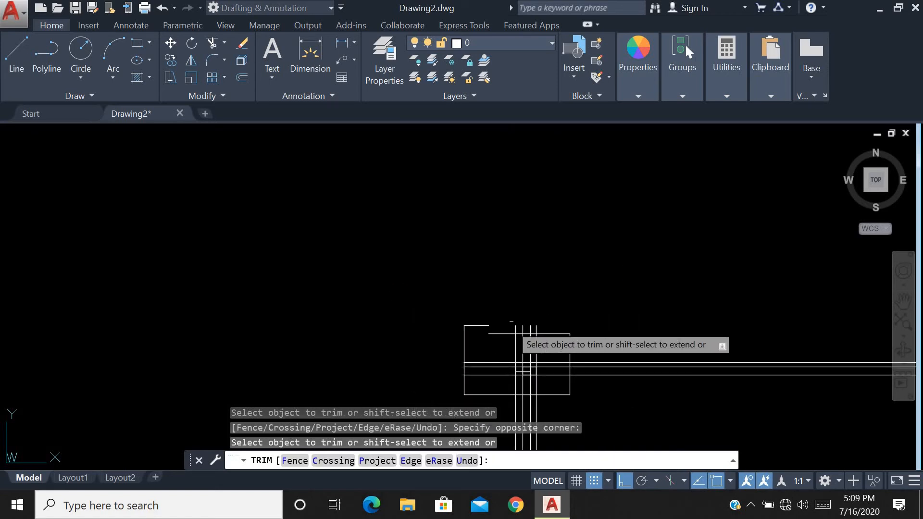
# - Trim the ends of the horizontal and vertical construction lines that extend beyond the outline
pyautogui.scroll(-2, 537, 275)
pyautogui.click(596, 385)
pyautogui.click(465, 371)
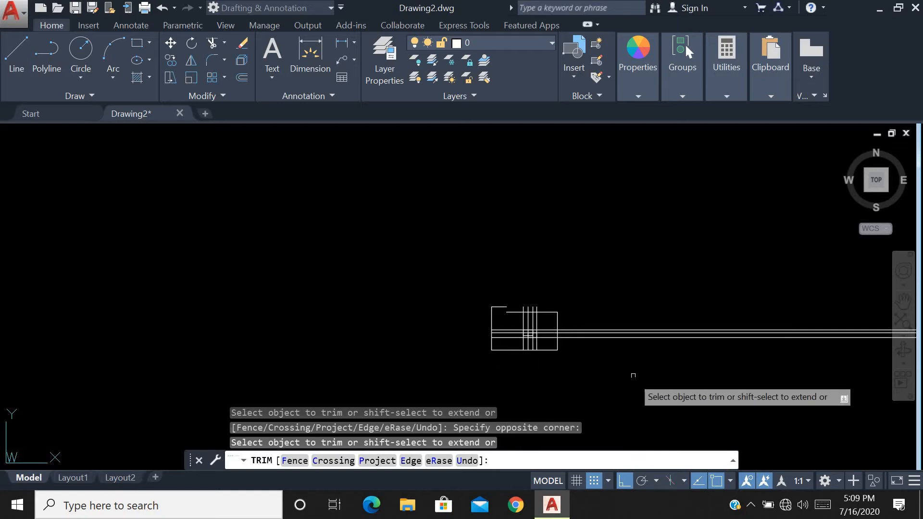
pyautogui.click(634, 289)
pyautogui.click(609, 379)
pyautogui.scroll(3, 548, 286)
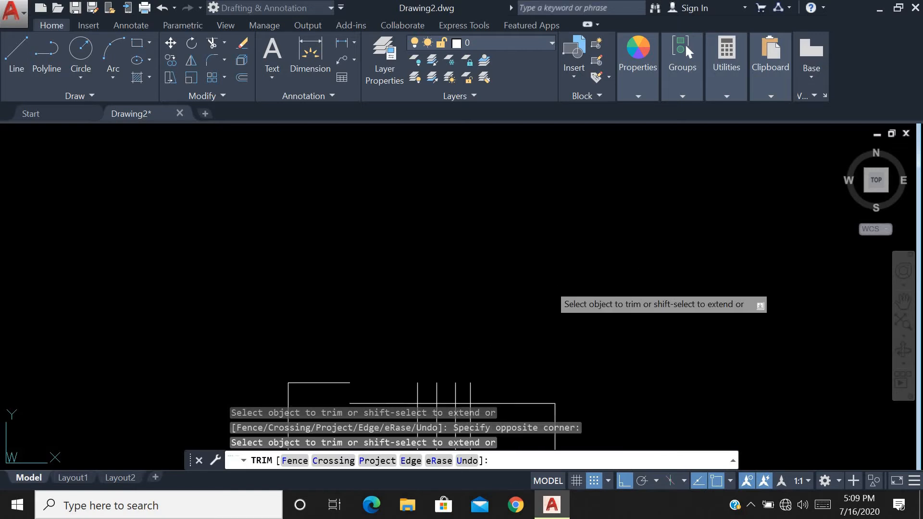
pyautogui.moveTo(489, 387); pyautogui.dragTo(466, 237, button='middle')
pyautogui.scroll(2, 483, 323)
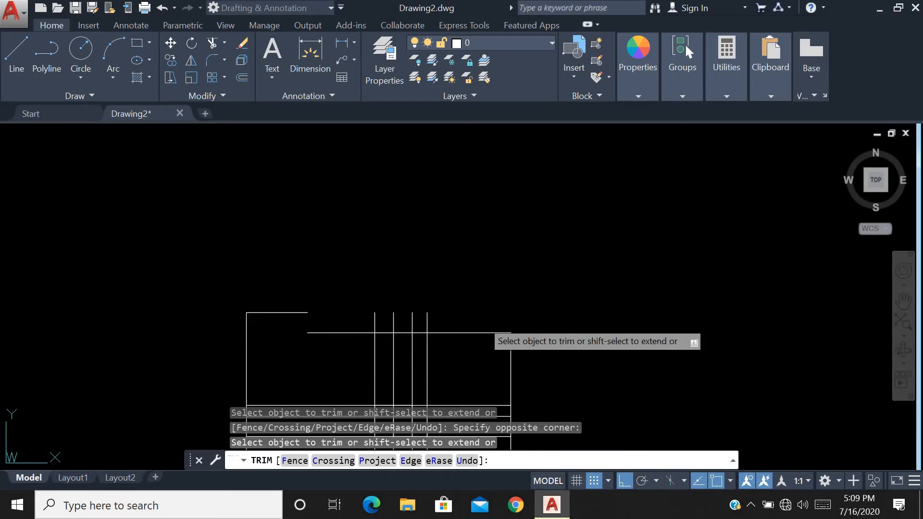
pyautogui.moveTo(450, 328); pyautogui.dragTo(278, 315)
pyautogui.scroll(-4, 481, 231)
pyautogui.scroll(-2, 537, 239)
pyautogui.press('Escape')
# - Select the trimmed horizontal and vertical lines inside the outline to examine them, and clear the selection
pyautogui.scroll(6, 463, 299)
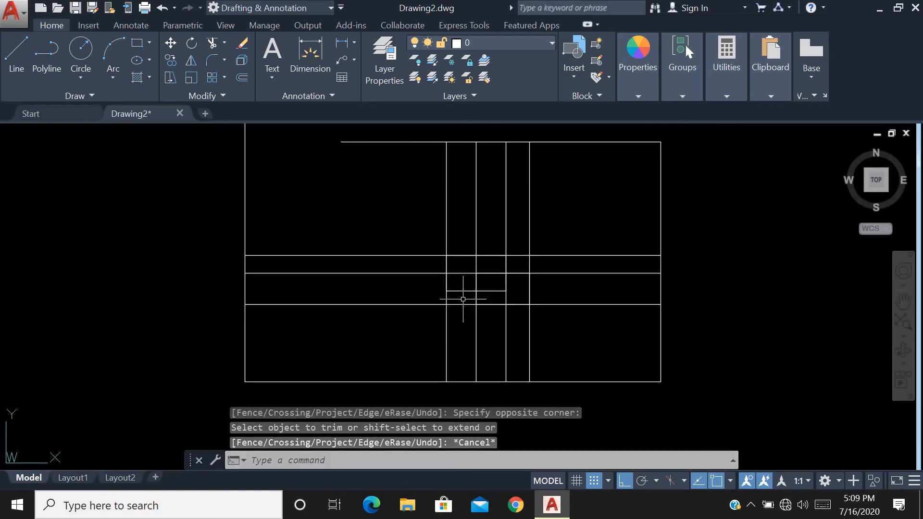
pyautogui.click(588, 332)
pyautogui.click(390, 348)
pyautogui.click(413, 212)
pyautogui.click(378, 309)
pyautogui.scroll(-2, 405, 338)
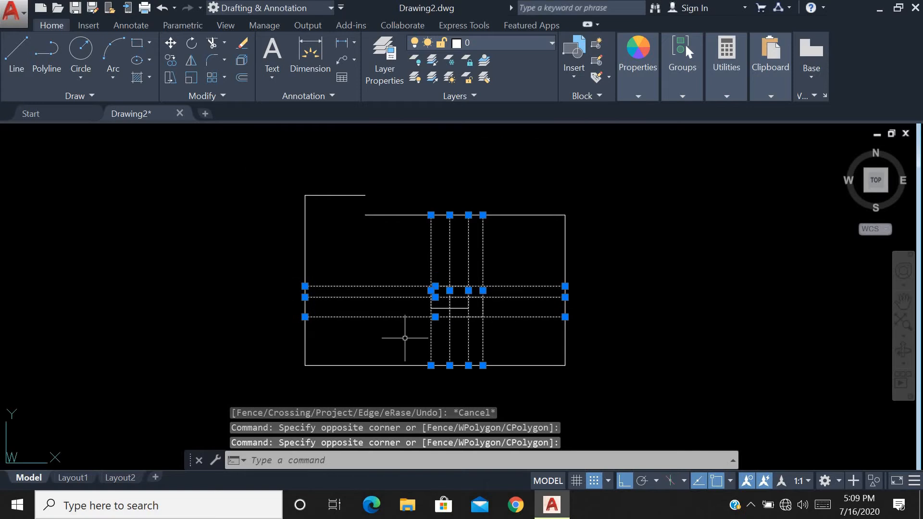
pyautogui.press('Escape')
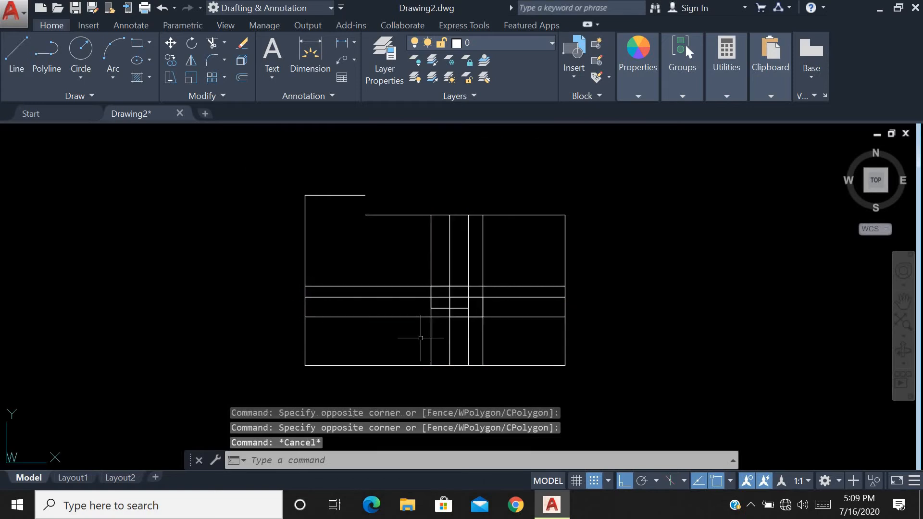
# - Undo the trims, outline and construction lines back to the two overlapping rectangles
pyautogui.hotkey('ctrl', 'z')
pyautogui.hotkey('ctrl', 'z')
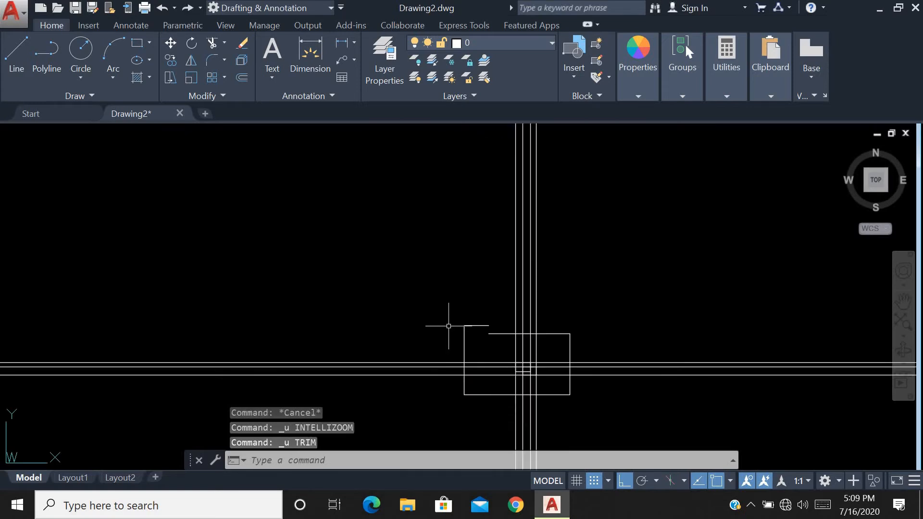
pyautogui.hotkey('ctrl', 'z')
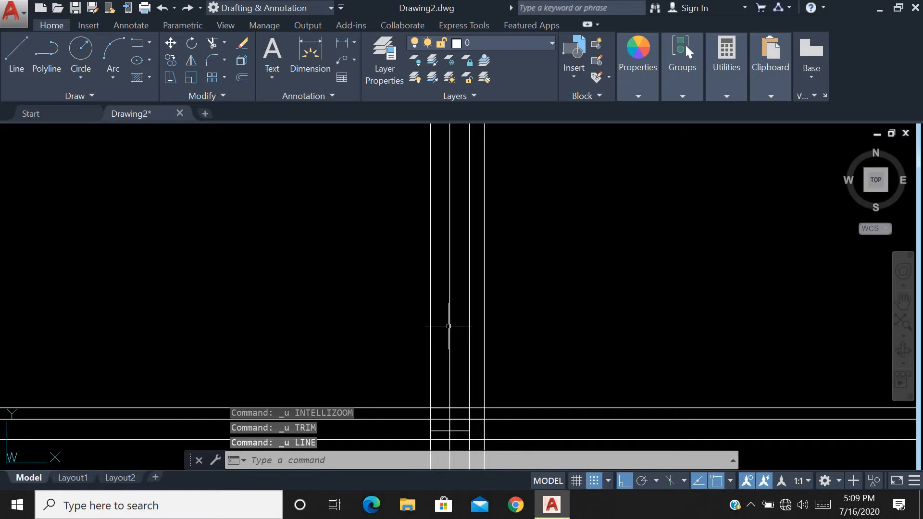
pyautogui.hotkey('ctrl', 'z')
pyautogui.hotkey('ctrl', 'z')
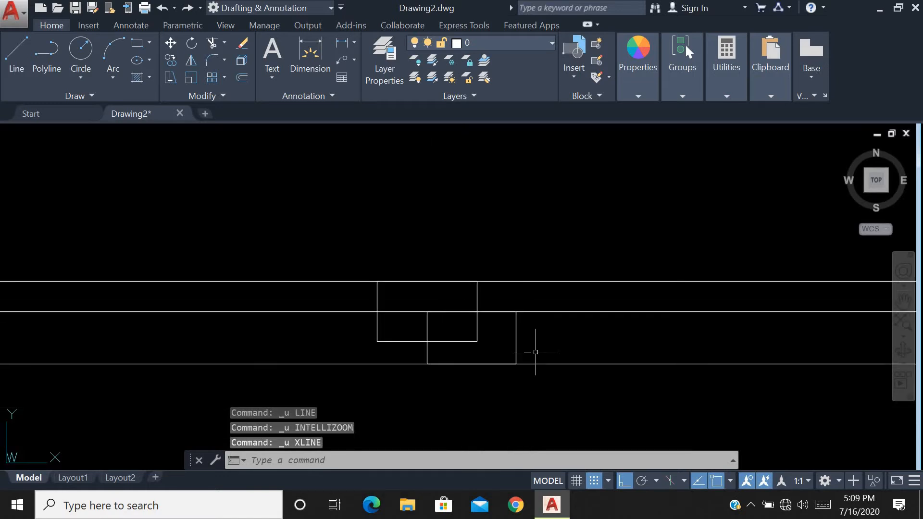
pyautogui.hotkey('ctrl', 'z')
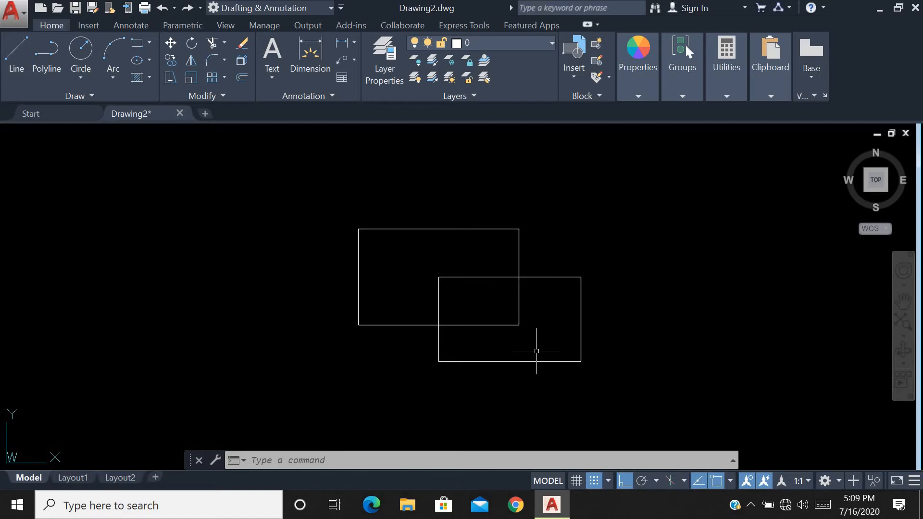
# - Draw 45° construction lines through both lower corners of the lower rectangle and the upper rectangle's lower-right corner
pyautogui.write('xl')
pyautogui.press('Return')
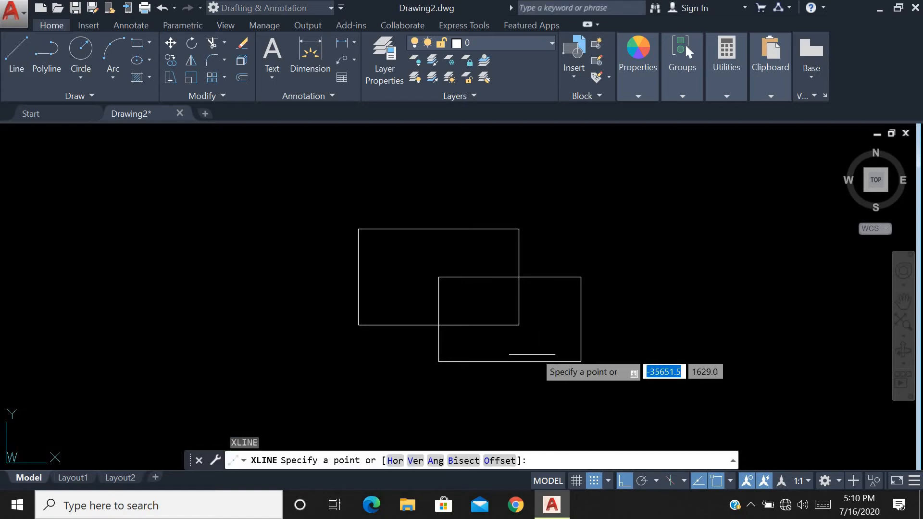
pyautogui.click(433, 460)
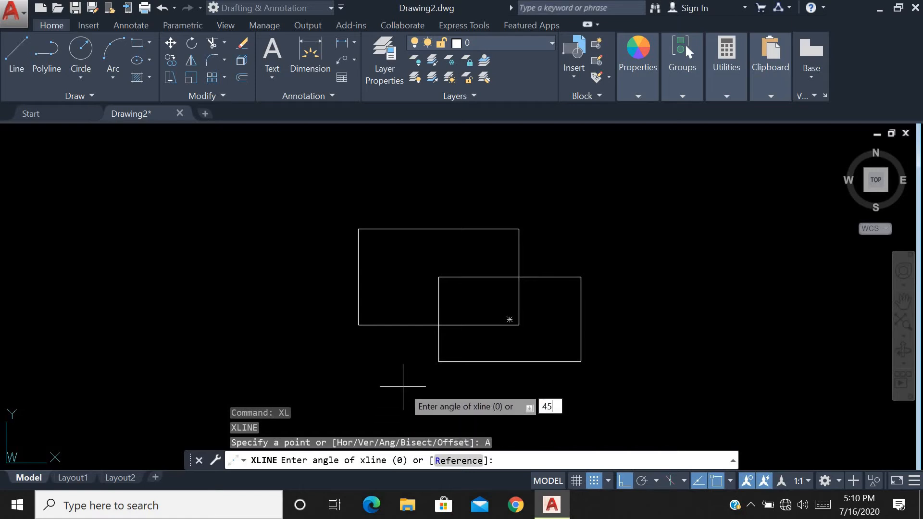
pyautogui.press('Return')
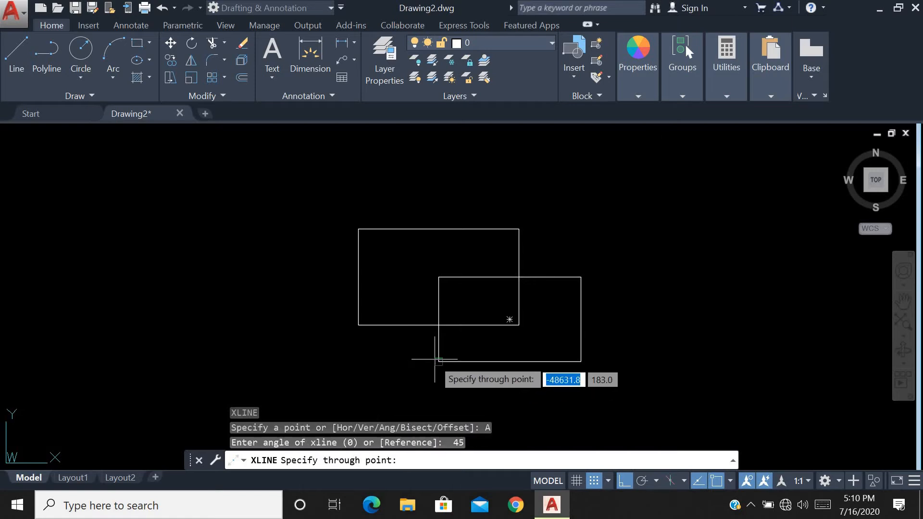
pyautogui.click(438, 361)
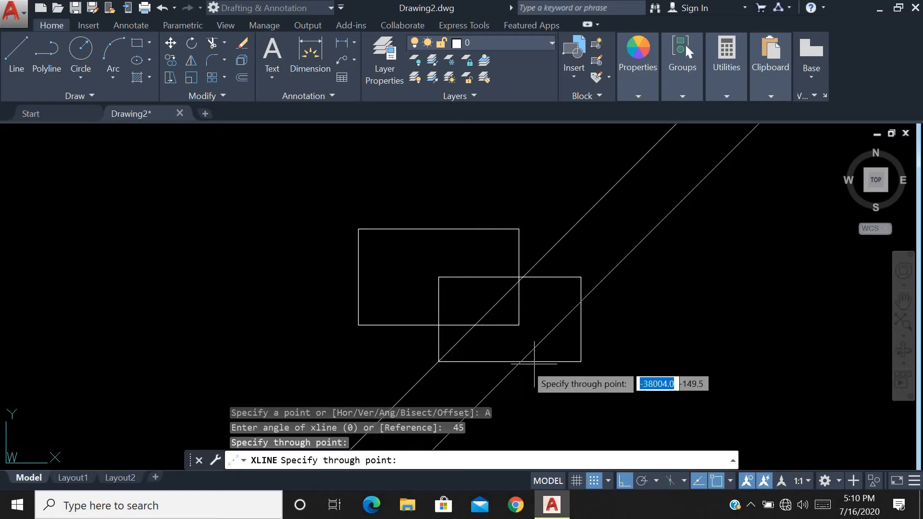
pyautogui.click(581, 361)
pyautogui.click(519, 325)
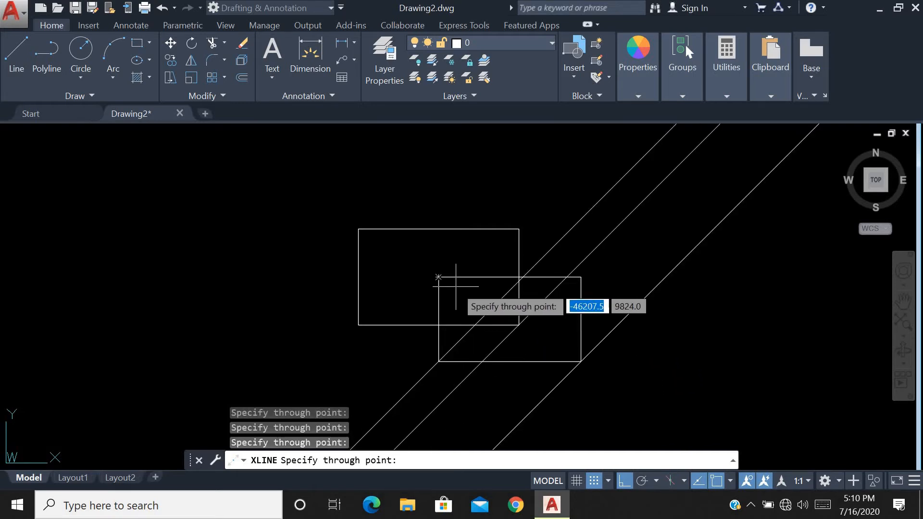
# - Add 45° construction lines through the remaining corners of both rectangles and finish the command
pyautogui.click(438, 277)
pyautogui.click(358, 325)
pyautogui.click(358, 229)
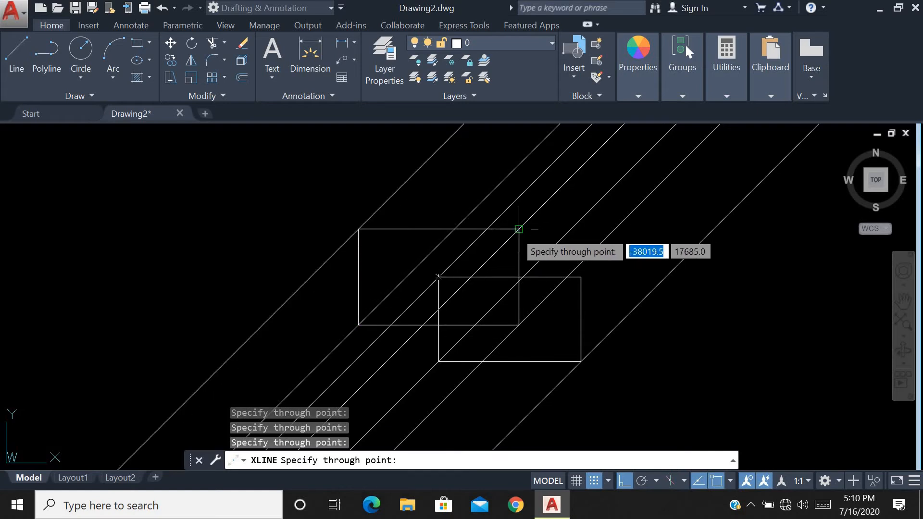
pyautogui.click(519, 228)
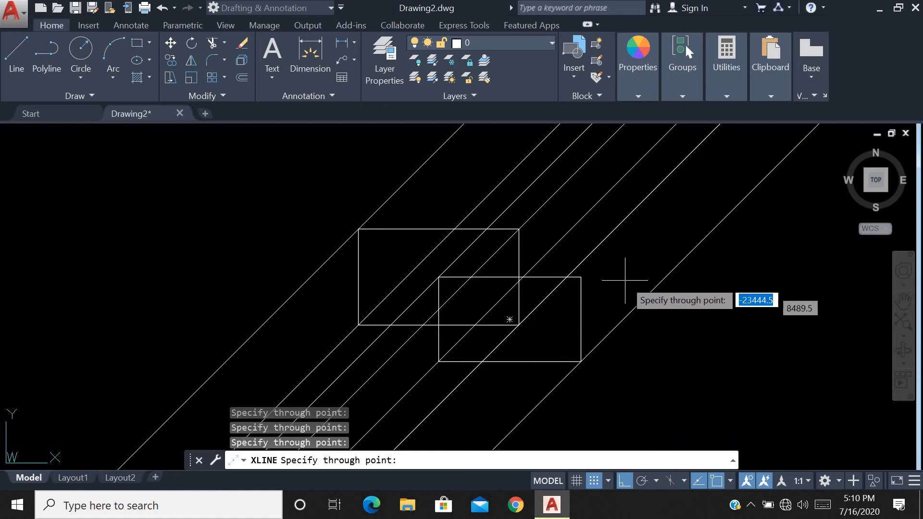
pyautogui.click(575, 278)
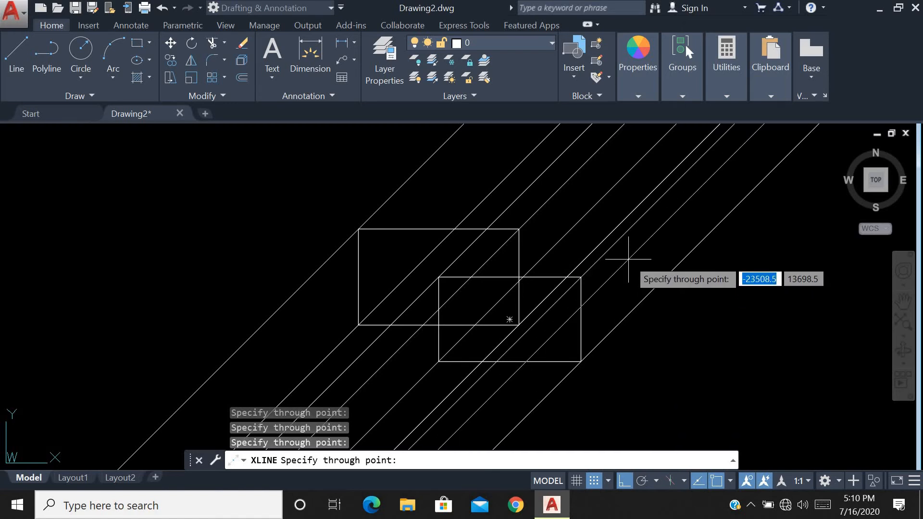
pyautogui.scroll(-2, 629, 259)
pyautogui.press('Escape')
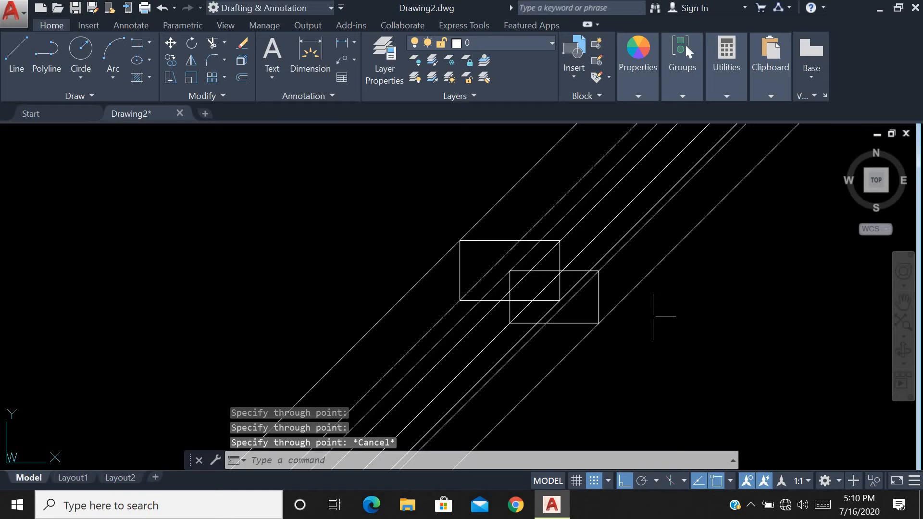
# - Try to erase the angled construction lines with a crossing selection beside the upper rectangle, and undo the erase
pyautogui.scroll(-2, 620, 339)
pyautogui.click(684, 299)
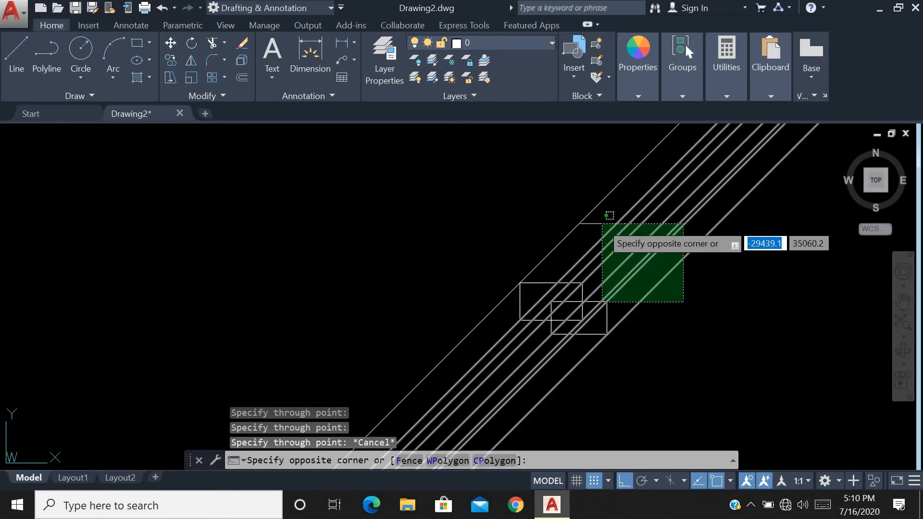
pyautogui.click(585, 199)
pyautogui.press('Delete')
pyautogui.hotkey('ctrl', 'z')
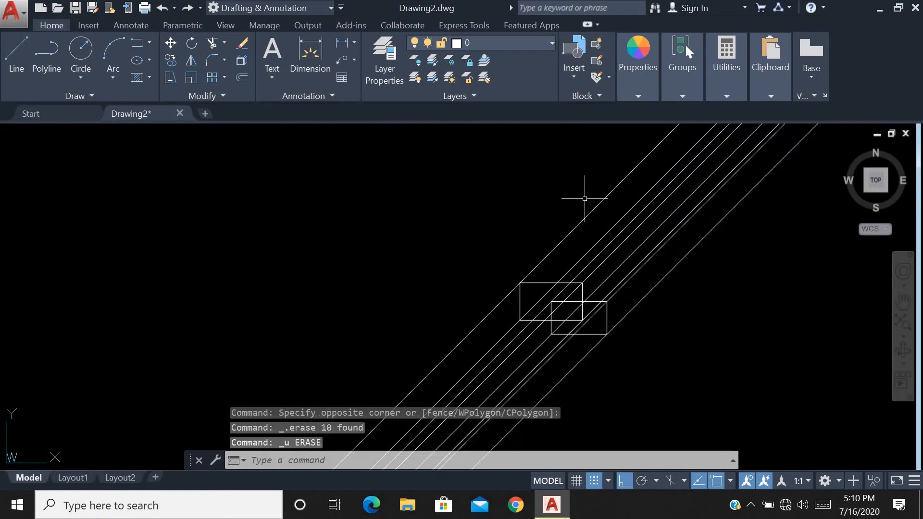
# - Erase all the 45° construction lines with a crossing selection well above the rectangles, keeping both rectangles
pyautogui.click(863, 233)
pyautogui.click(758, 235)
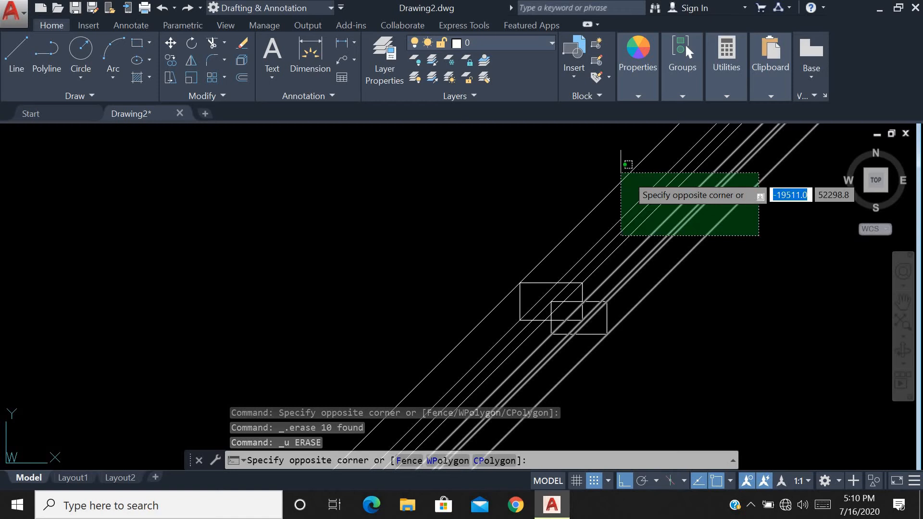
pyautogui.click(604, 169)
pyautogui.press('Delete')
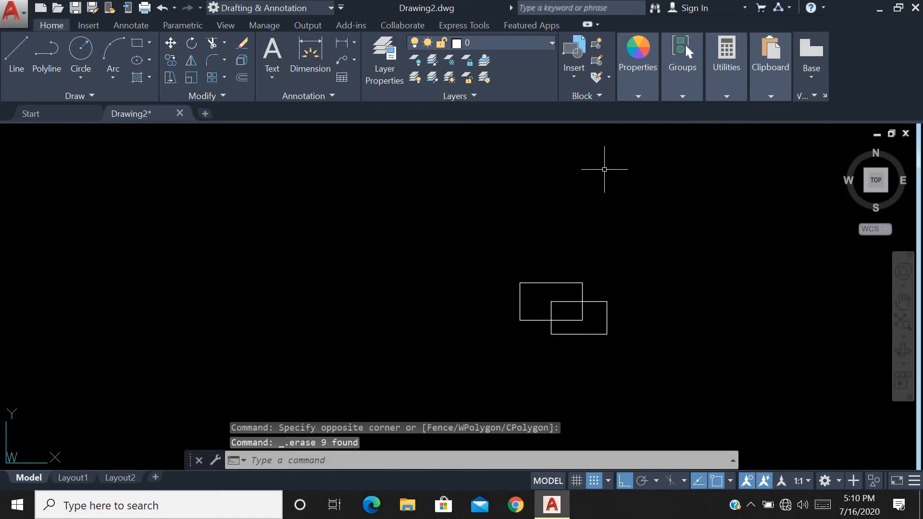
# - Try to offset a construction line by 10 from the bottom edge of the unexploded lower rectangle
pyautogui.write('xl')
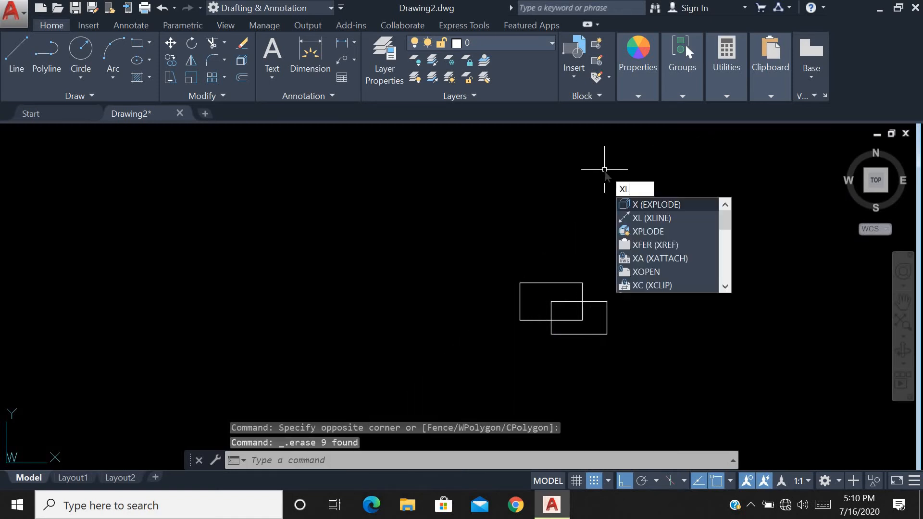
pyautogui.press('Return')
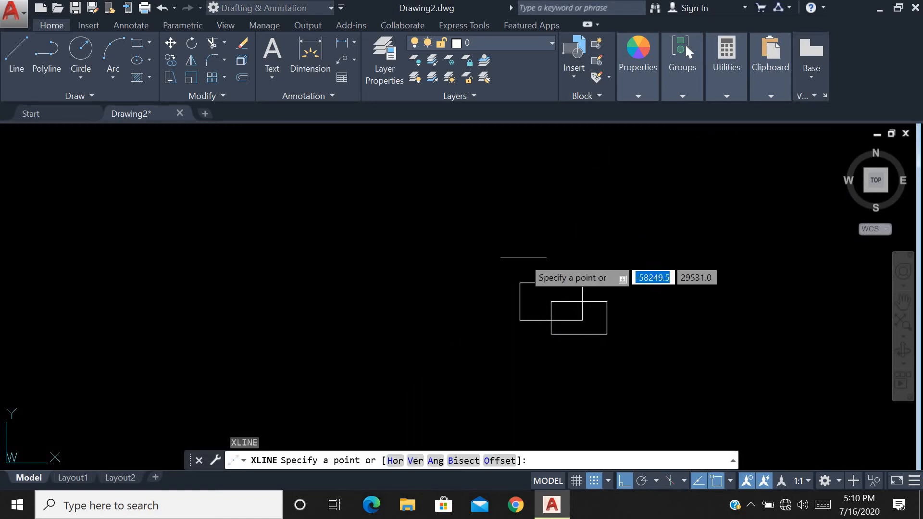
pyautogui.click(505, 460)
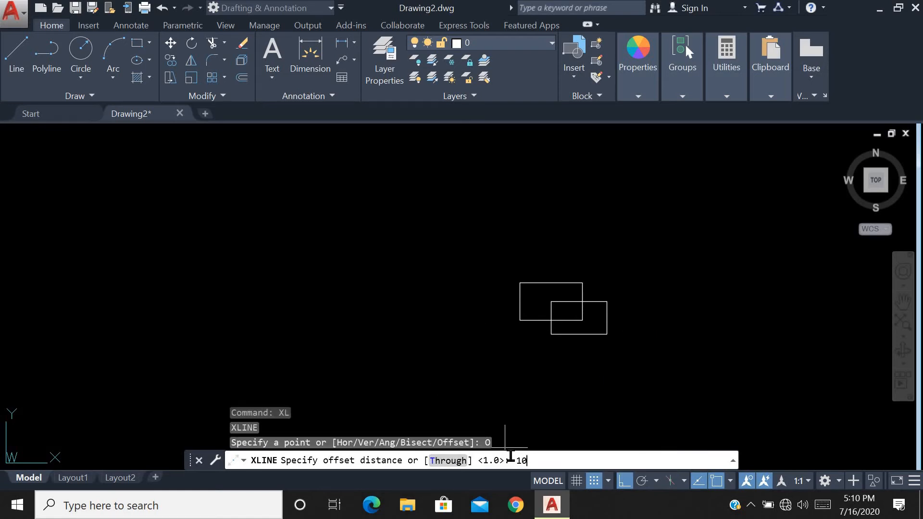
pyautogui.press('Return')
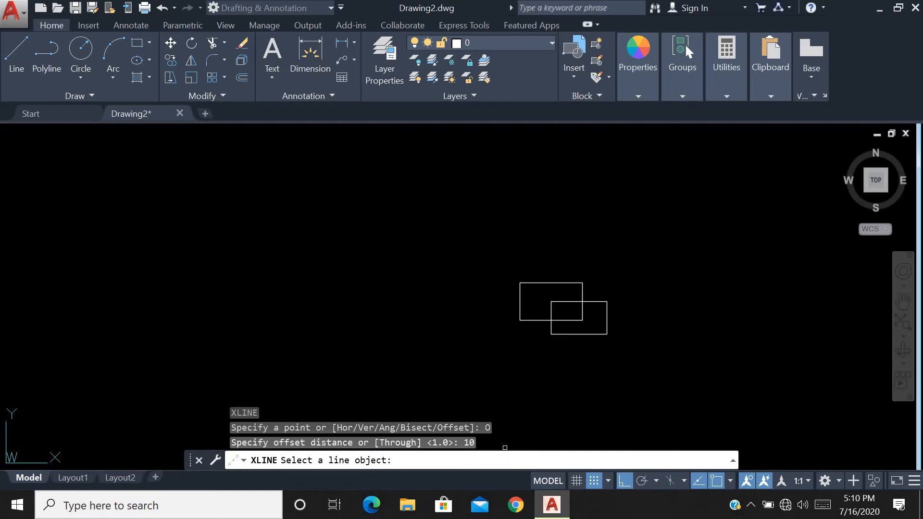
pyautogui.click(581, 333)
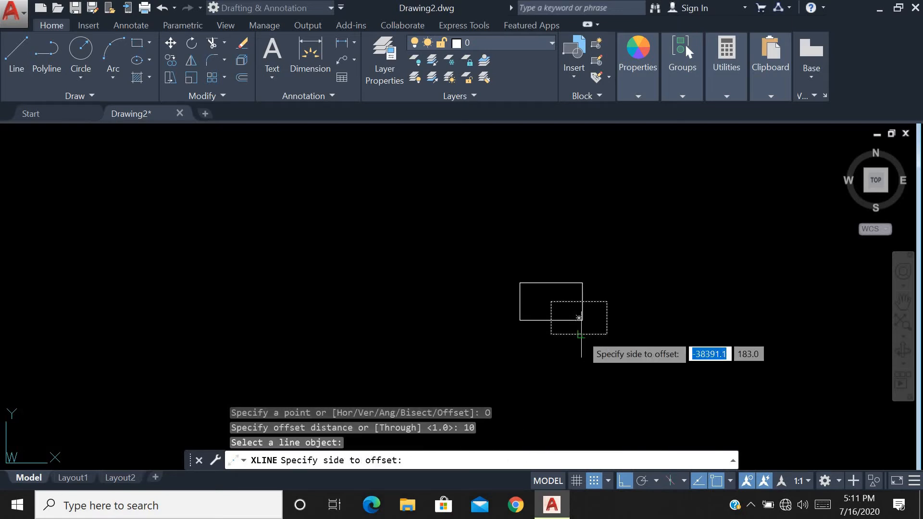
pyautogui.press('Escape')
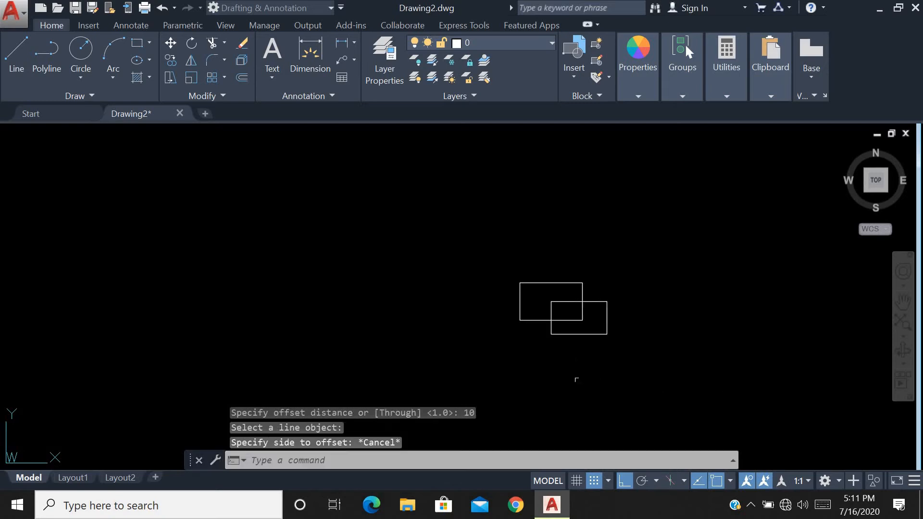
# - Explode the lower rectangle into separate lines
pyautogui.click(578, 323)
pyautogui.click(567, 360)
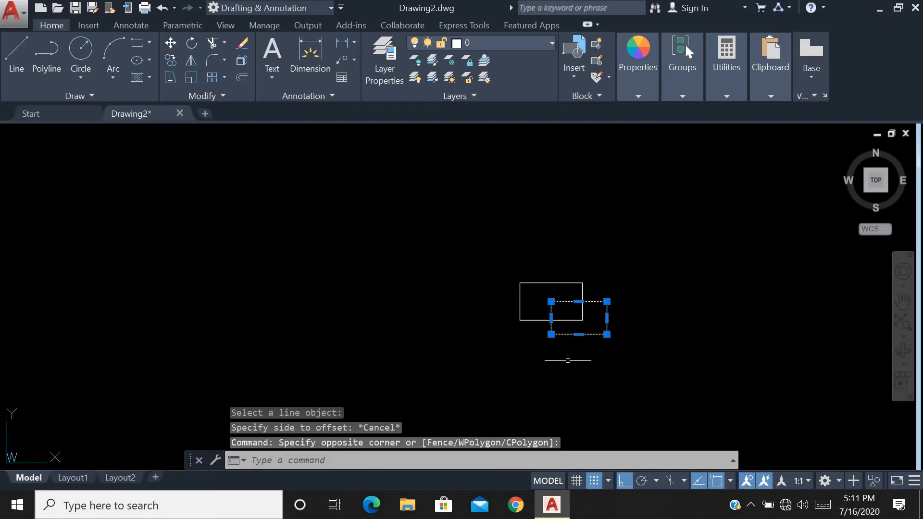
pyautogui.write('z')
pyautogui.press('BackSpace')
pyautogui.write('x')
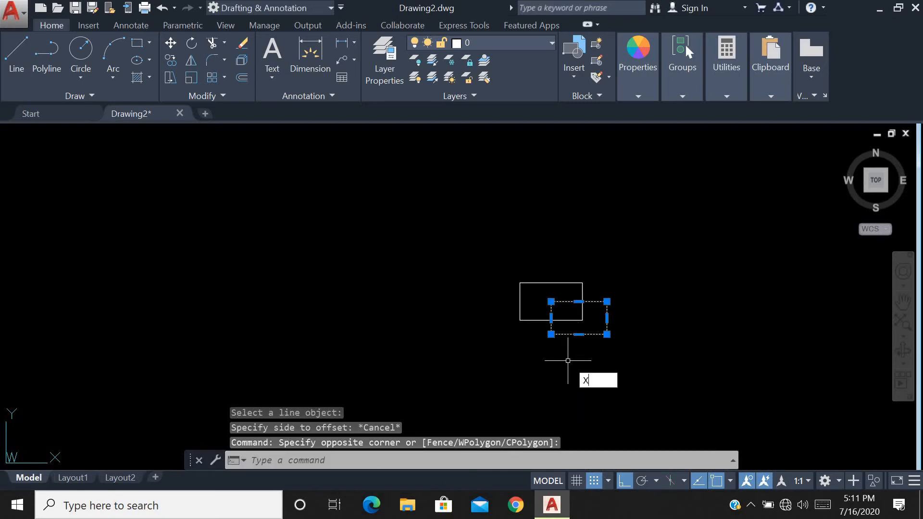
pyautogui.press('Return')
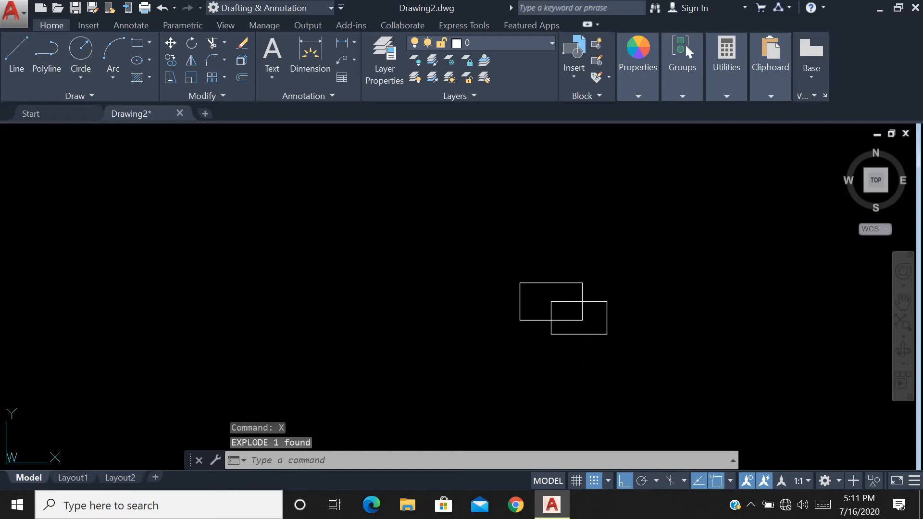
# - Offset a construction line by 10 below the bottom edge of the exploded lower rectangle
pyautogui.scroll(2, 596, 326)
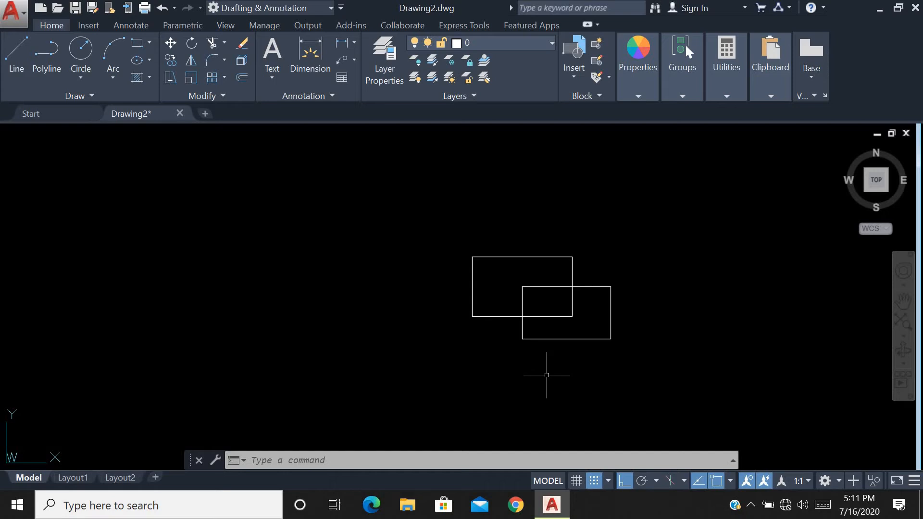
pyautogui.write('xl')
pyautogui.press('Return')
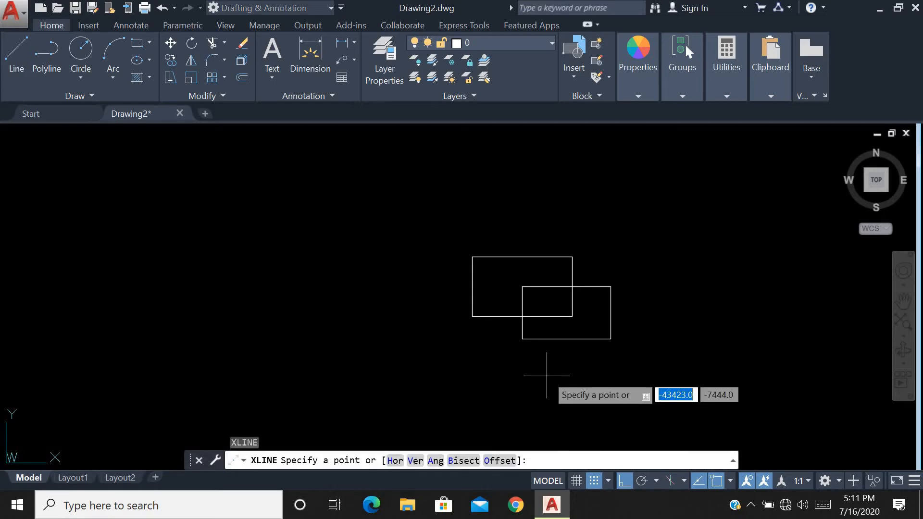
pyautogui.click(497, 460)
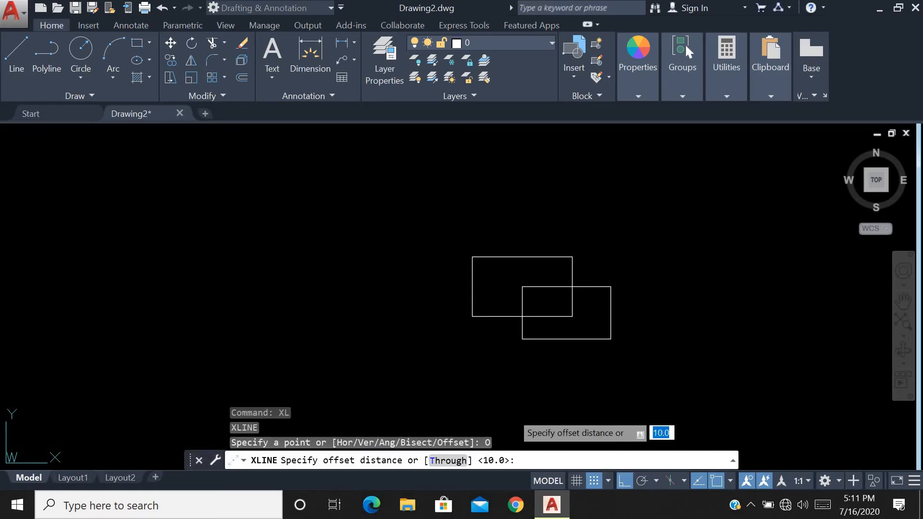
pyautogui.write('10')
pyautogui.press('Return')
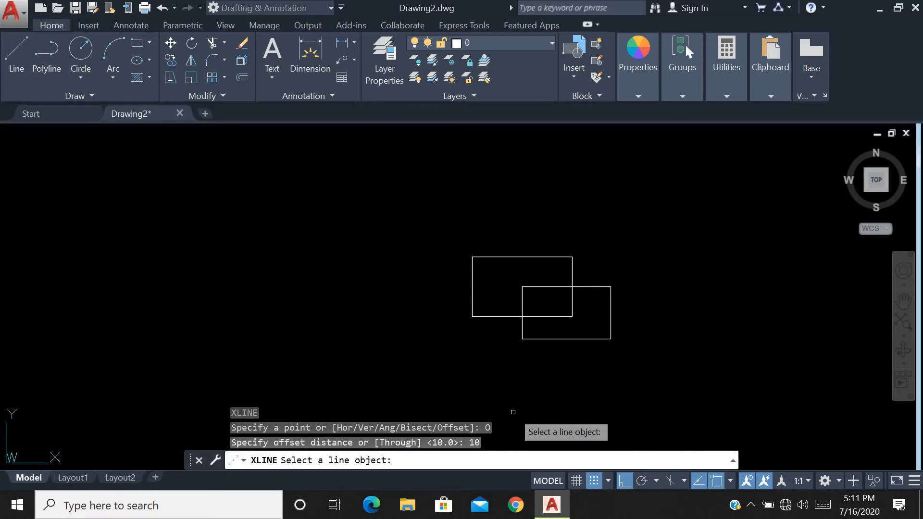
pyautogui.click(546, 338)
pyautogui.scroll(-2, 543, 385)
pyautogui.scroll(5, 552, 373)
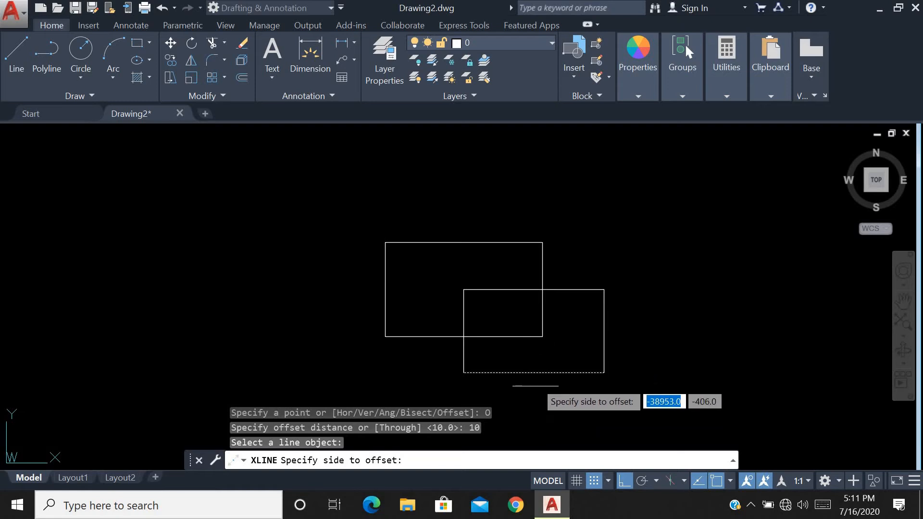
pyautogui.click(534, 395)
pyautogui.scroll(5, 480, 377)
pyautogui.scroll(3, 420, 360)
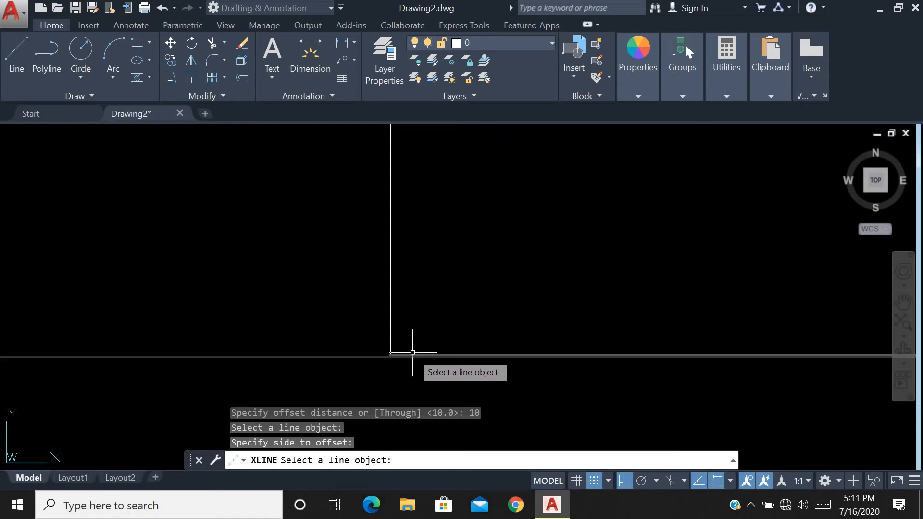
pyautogui.press('Escape')
# - Erase the offset construction line with a crossing selection beside the lower rectangle's bottom-left corner
pyautogui.scroll(-3, 320, 299)
pyautogui.click(319, 299)
pyautogui.click(277, 337)
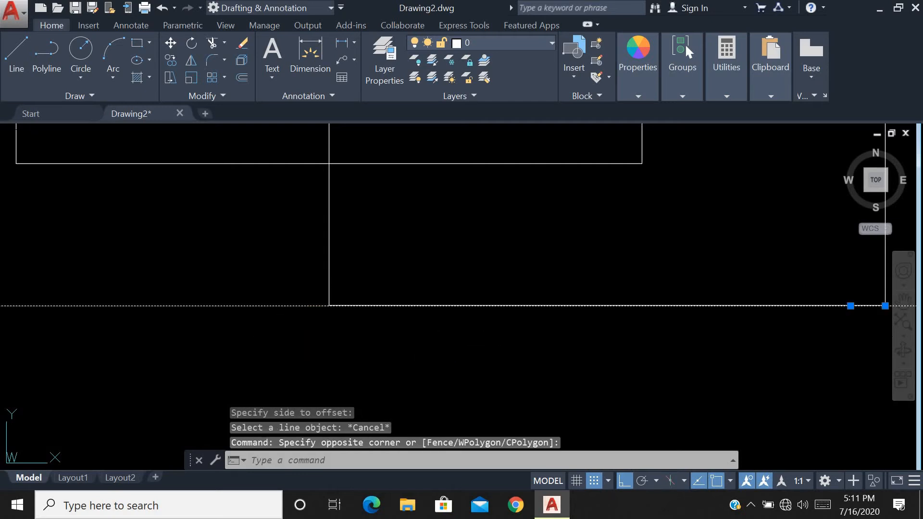
pyautogui.press('Delete')
pyautogui.scroll(-6, 276, 337)
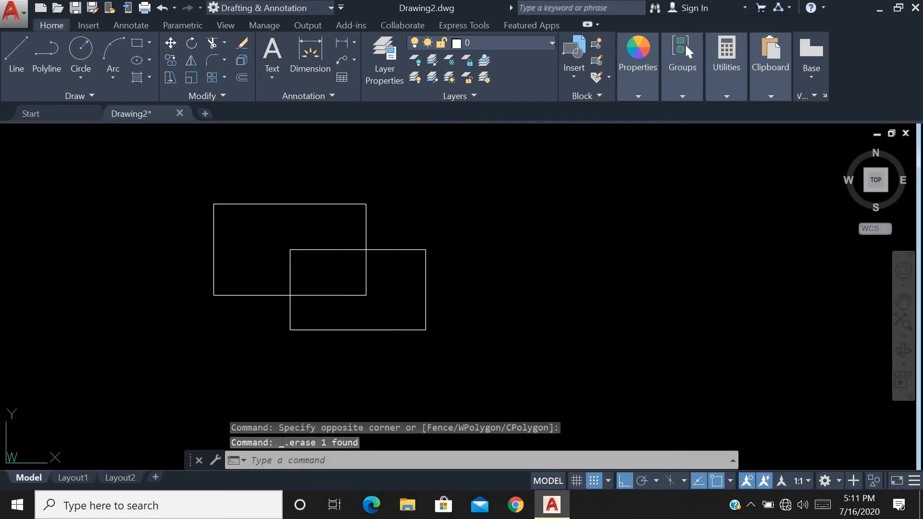
# - Draw a bisecting construction line at the lower rectangle's bottom-left corner, using its bottom-right corner as start point and top-left corner as end point
pyautogui.write('xl')
pyautogui.press('Return')
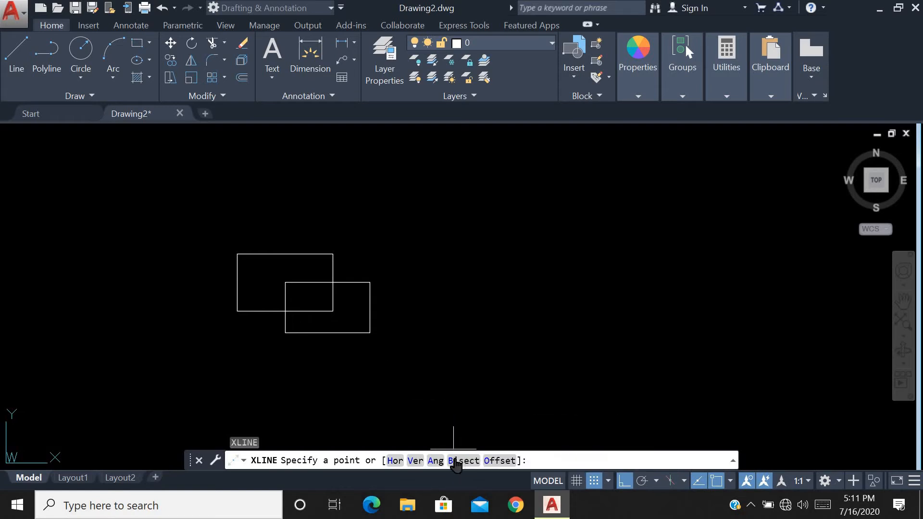
pyautogui.click(454, 460)
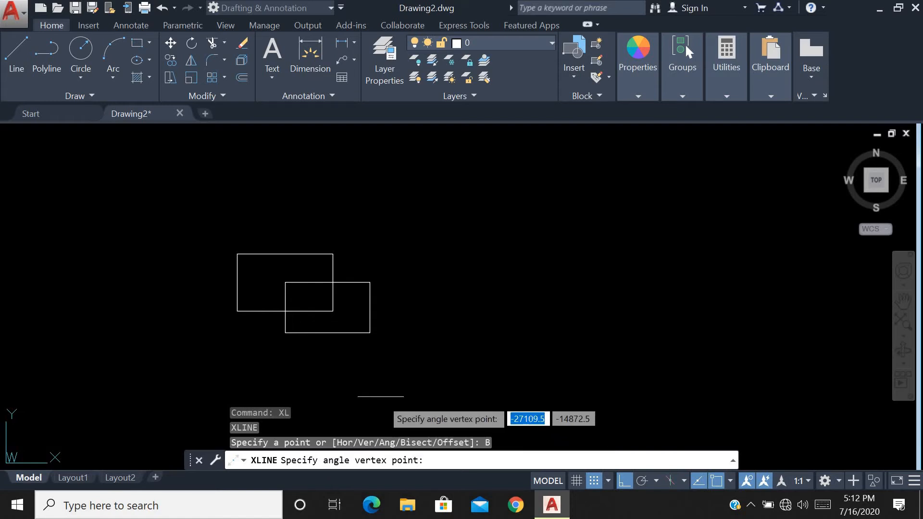
pyautogui.click(284, 335)
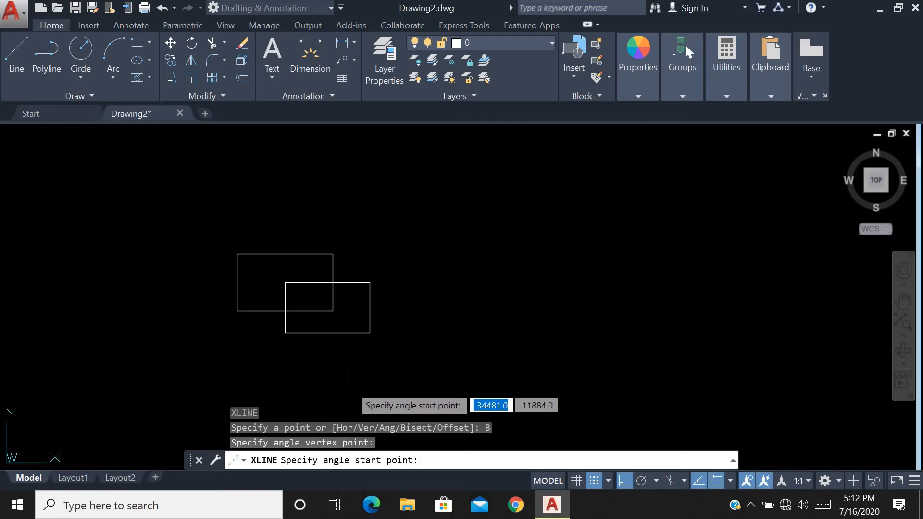
pyautogui.click(370, 332)
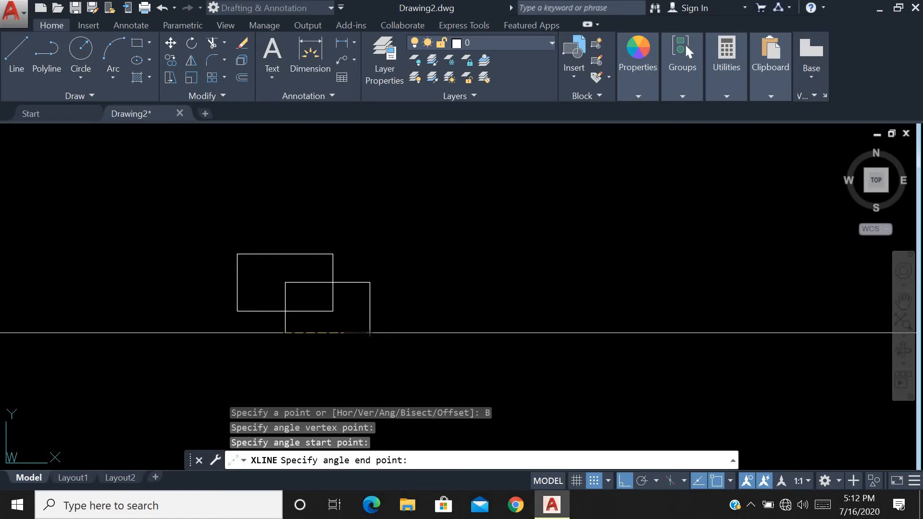
pyautogui.click(284, 282)
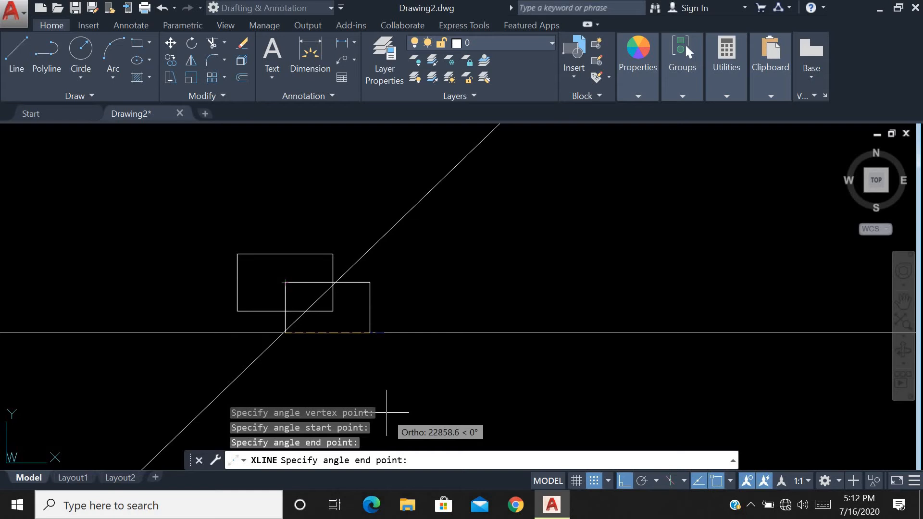
# - Add more bisecting construction lines from the same vertex, with end points near the lower rectangle's top-left, bottom-left and top-right corners
pyautogui.click(283, 282)
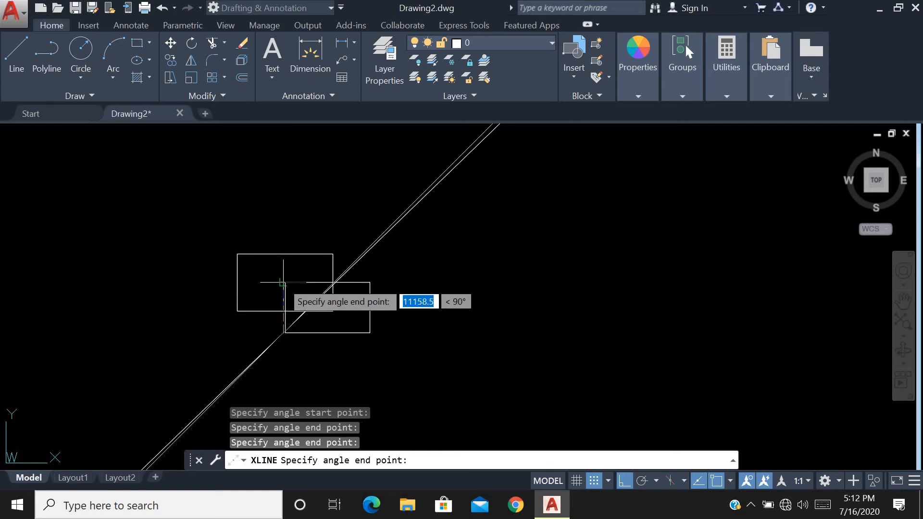
pyautogui.click(286, 332)
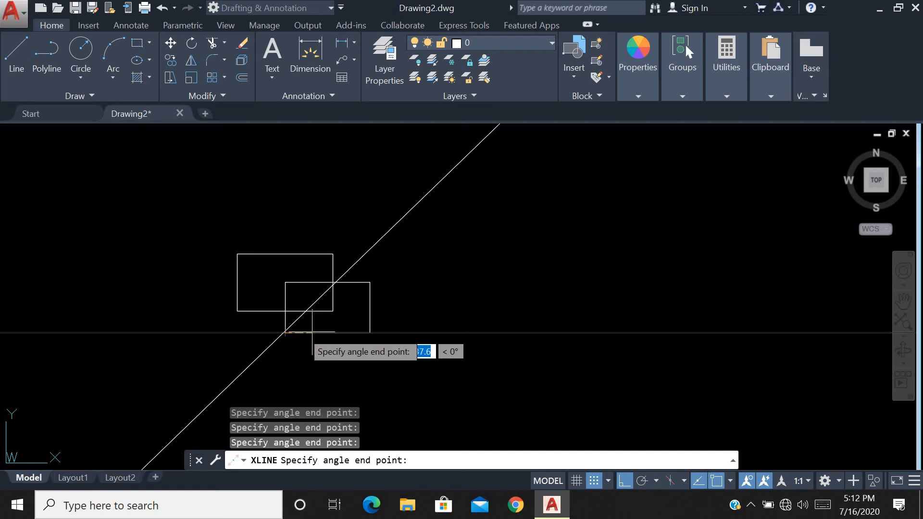
pyautogui.click(369, 282)
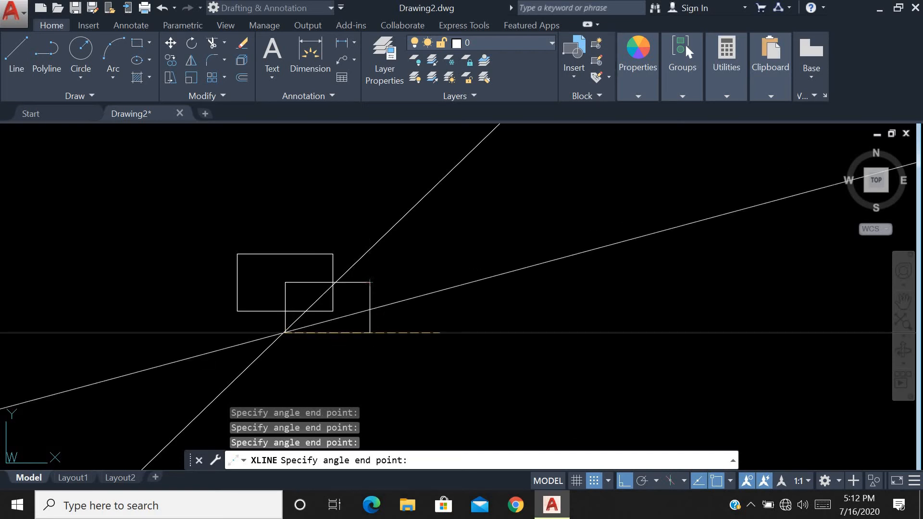
pyautogui.scroll(-4, 475, 317)
pyautogui.press('Escape')
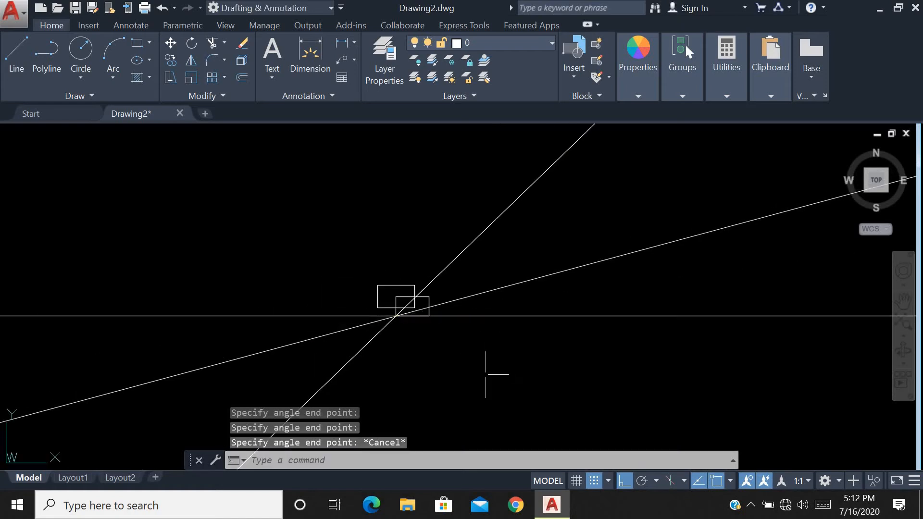
pyautogui.press('Escape')
pyautogui.scroll(6, 445, 308)
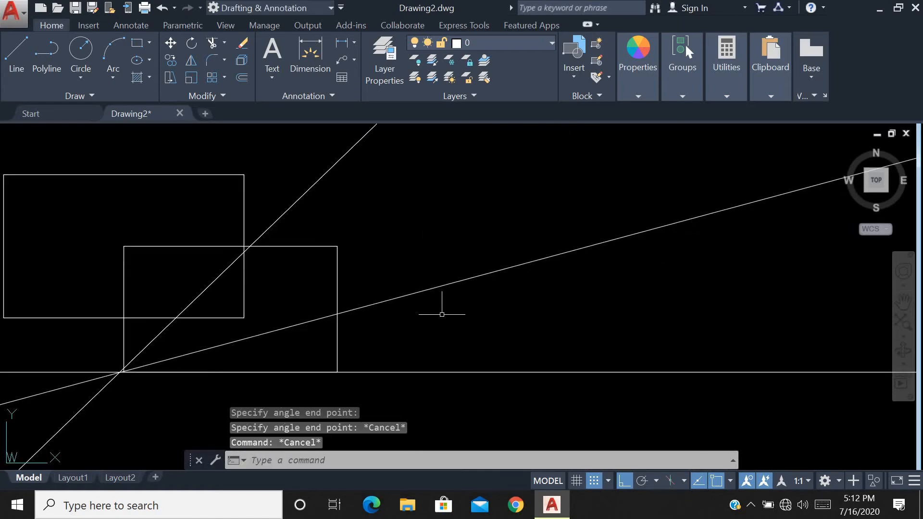
# - Erase all the bisecting construction lines with a crossing selection to the right of the rectangles, keeping both rectangles
pyautogui.scroll(-6, 442, 314)
pyautogui.click(437, 227)
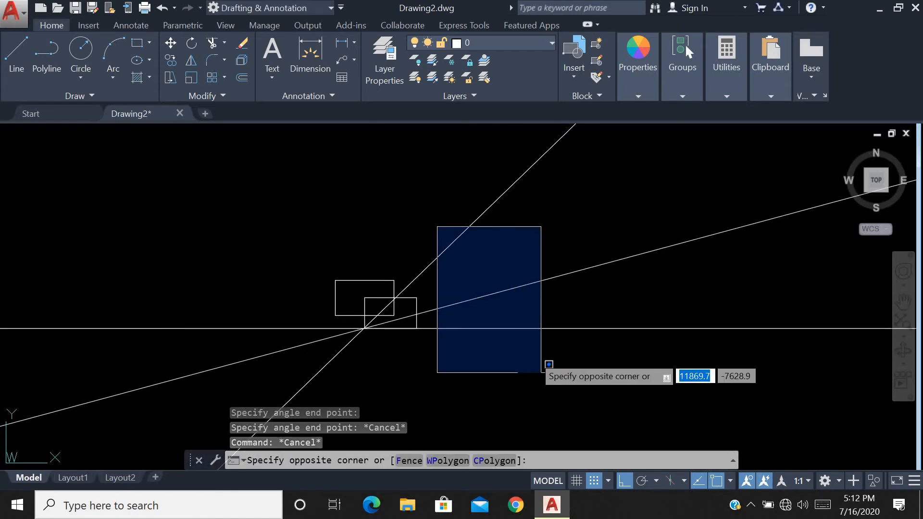
pyautogui.click(545, 369)
pyautogui.click(544, 369)
pyautogui.click(456, 189)
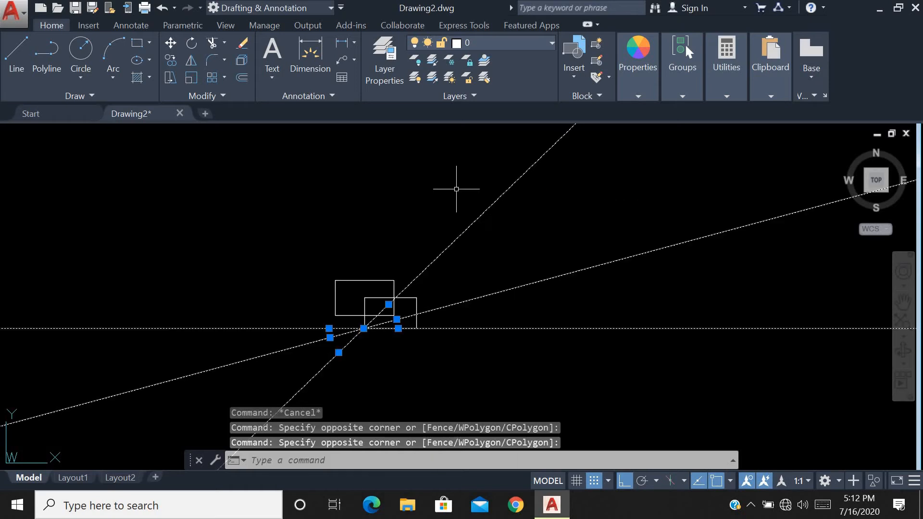
pyautogui.press('Delete')
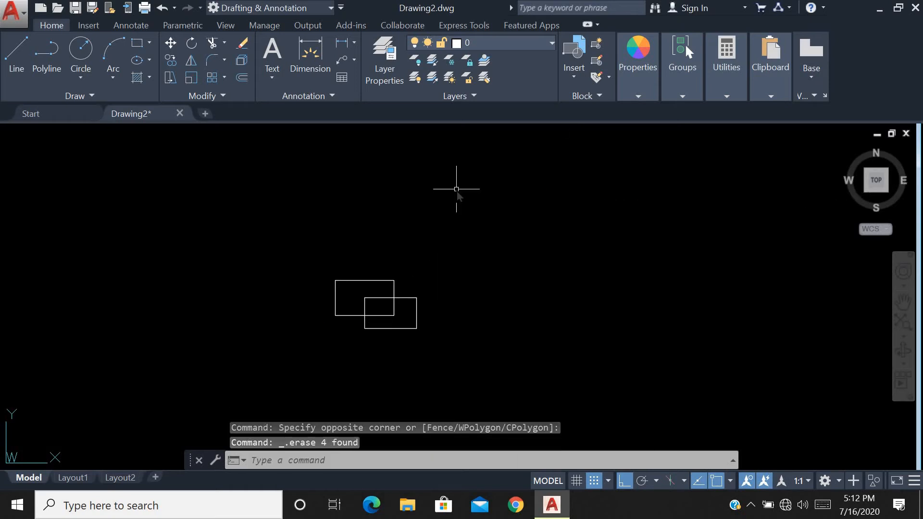
# - Draw a bisecting construction line at the upper rectangle's bottom-right corner, using its bottom-left corner as start point and top-right corner as end point
pyautogui.write('xl')
pyautogui.press('Return')
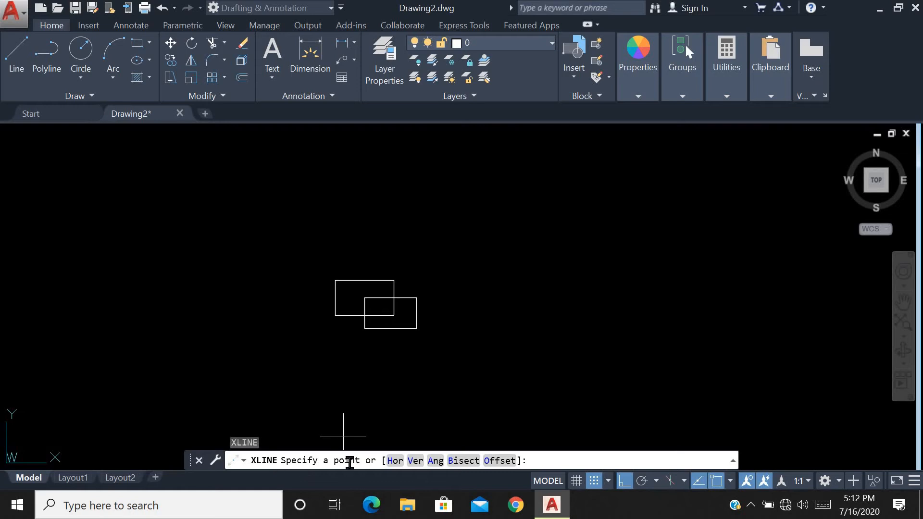
pyautogui.click(472, 460)
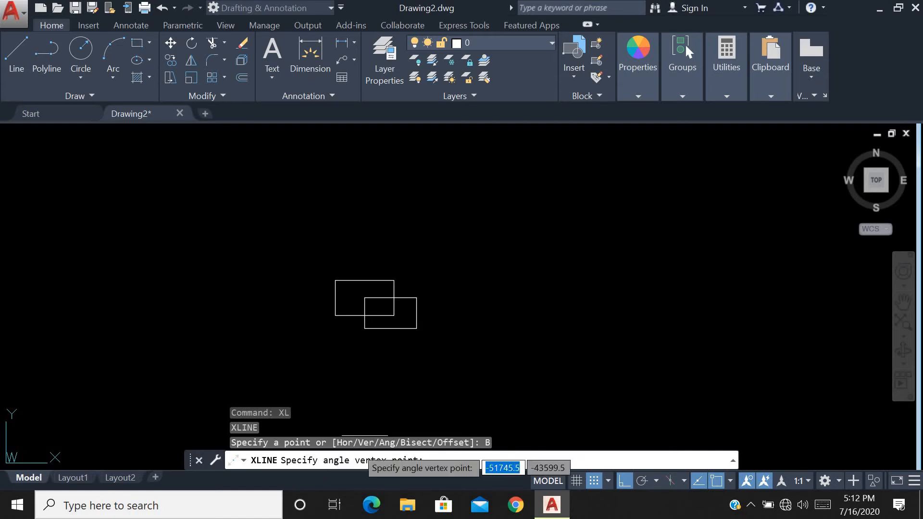
pyautogui.scroll(4, 370, 320)
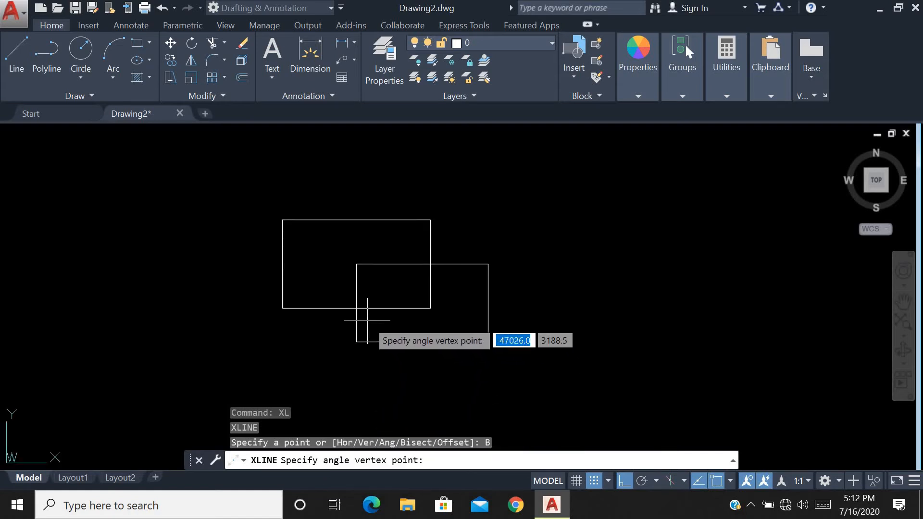
pyautogui.click(431, 308)
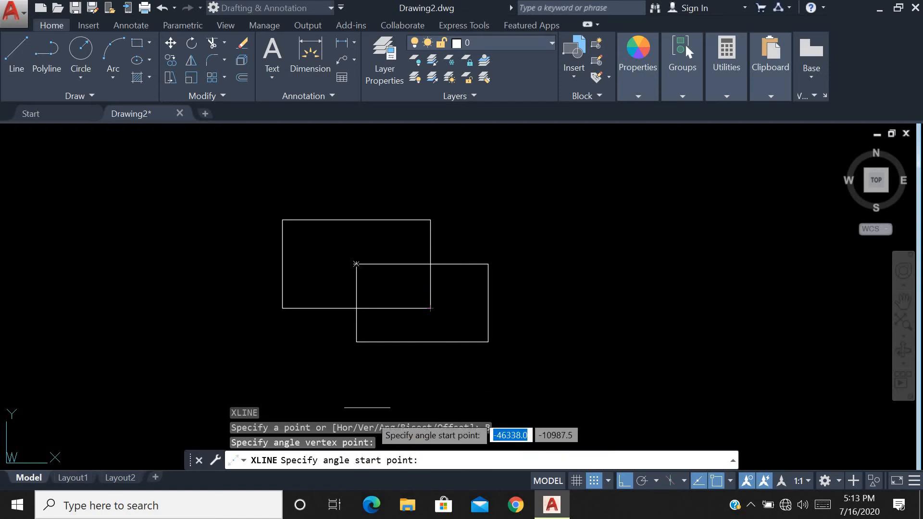
pyautogui.click(282, 308)
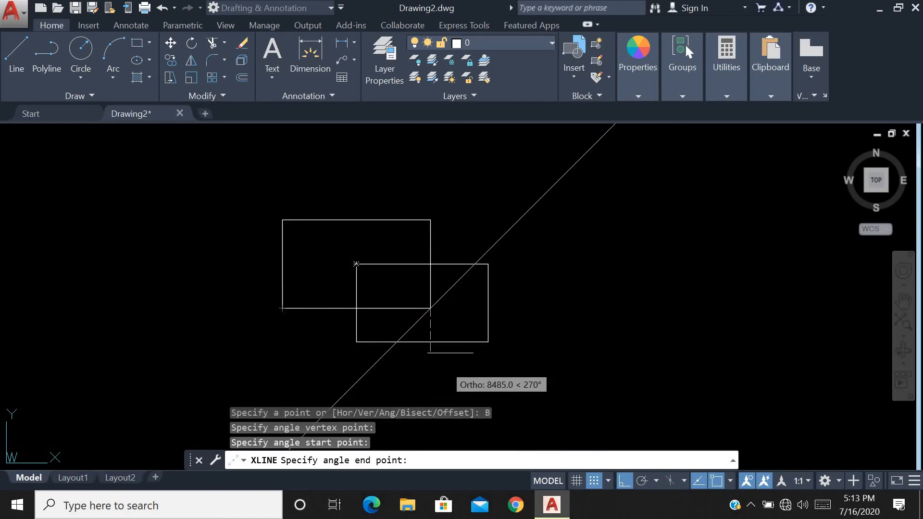
pyautogui.click(430, 219)
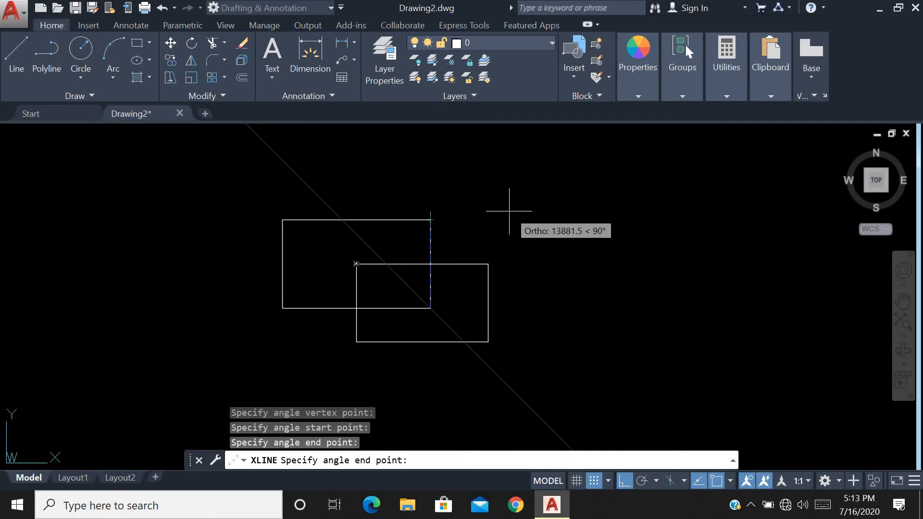
pyautogui.press('Return')
pyautogui.scroll(-4, 508, 211)
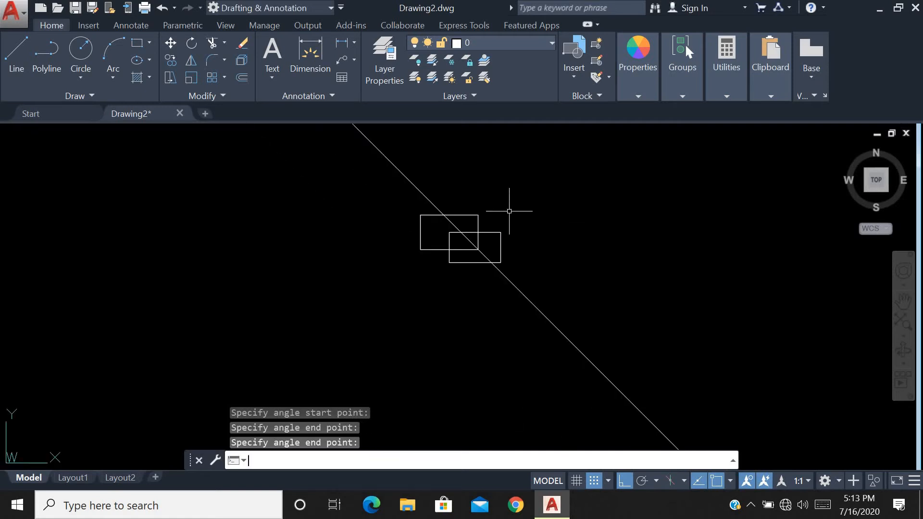
pyautogui.scroll(6, 480, 259)
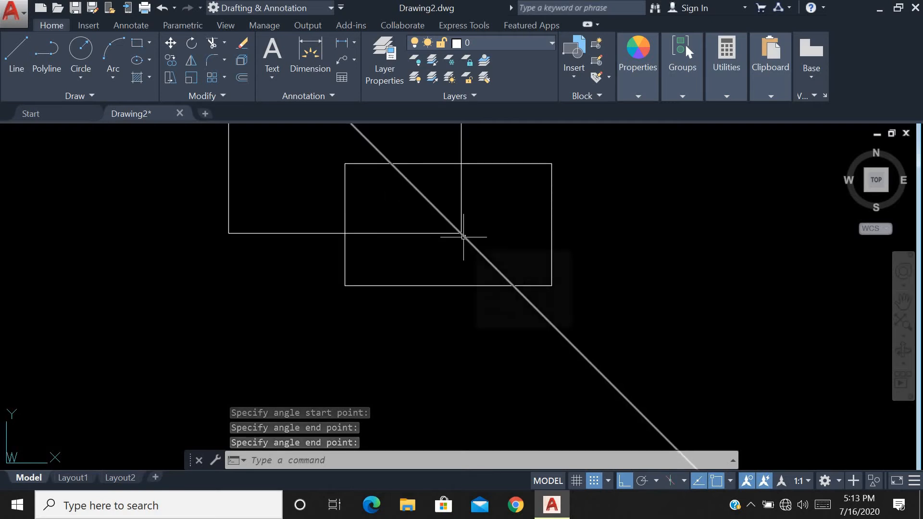
# - Erase the diagonal bisecting construction line with a crossing selection below the rectangles
pyautogui.scroll(-4, 247, 262)
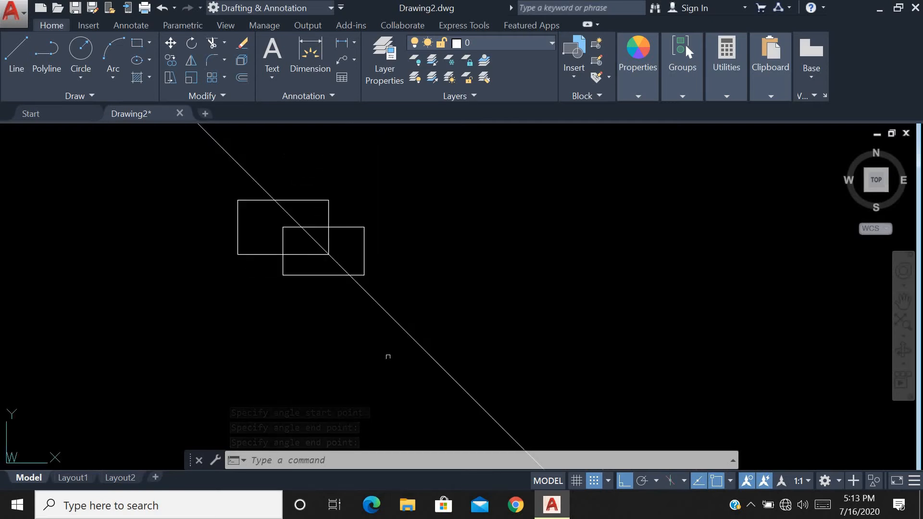
pyautogui.click(445, 309)
pyautogui.click(377, 382)
pyautogui.press('Delete')
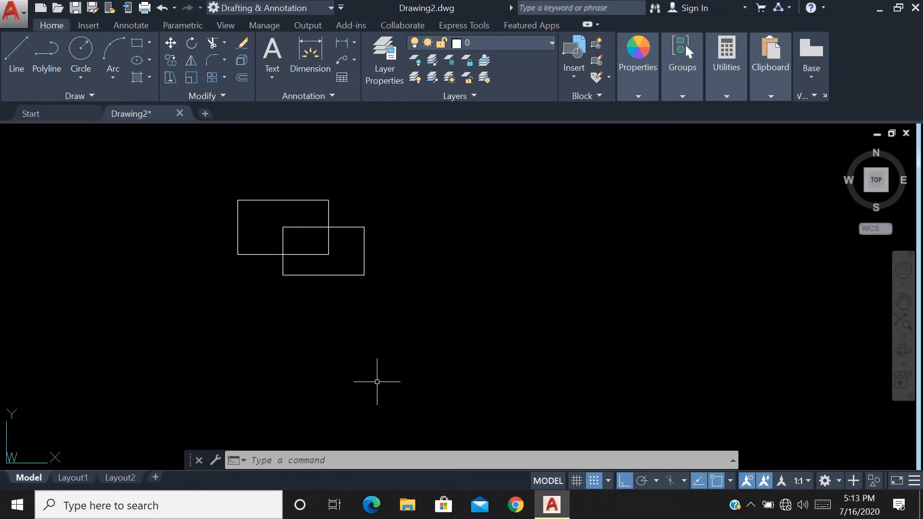
# - Draw two rays from the lower rectangle's bottom-left corner, one straight down and one horizontally to the right
pyautogui.write('R')
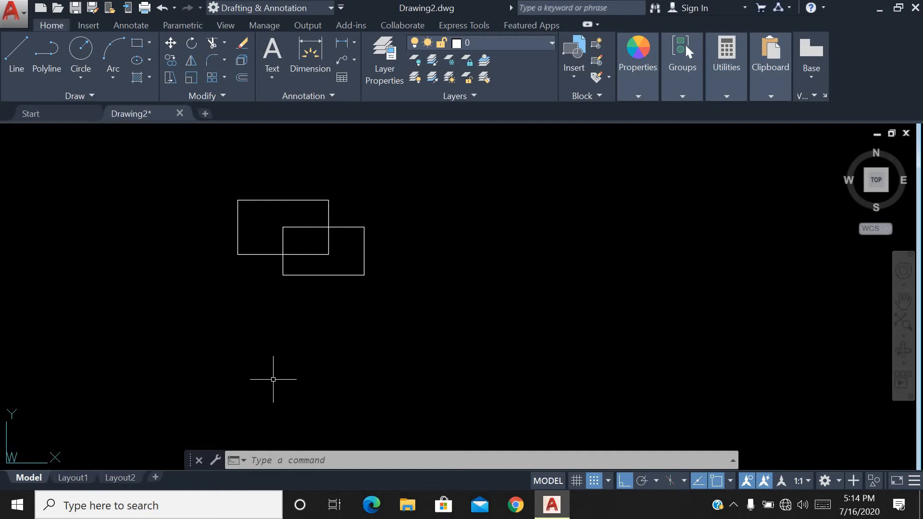
pyautogui.write('ray')
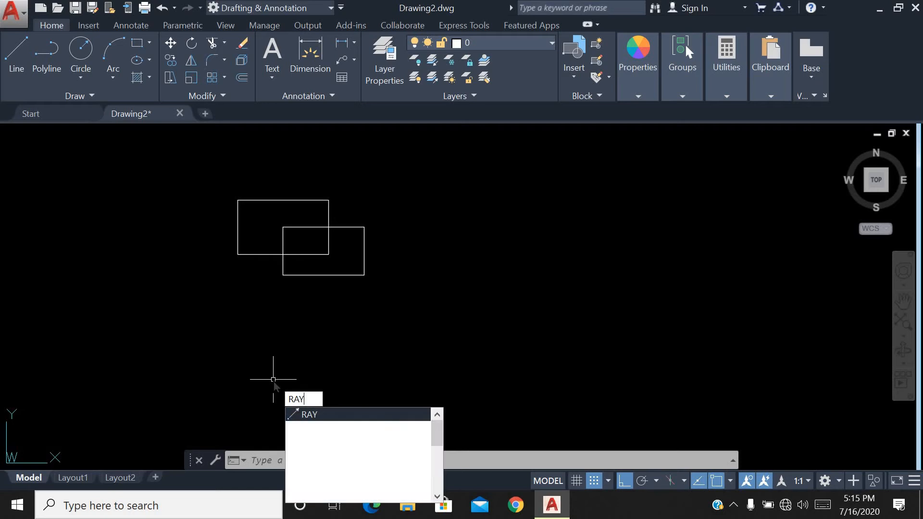
pyautogui.press('Return')
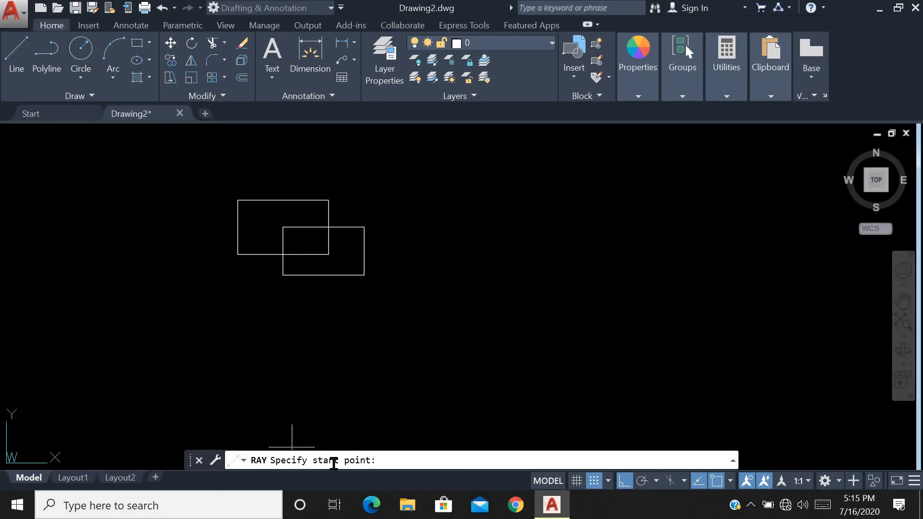
pyautogui.click(283, 275)
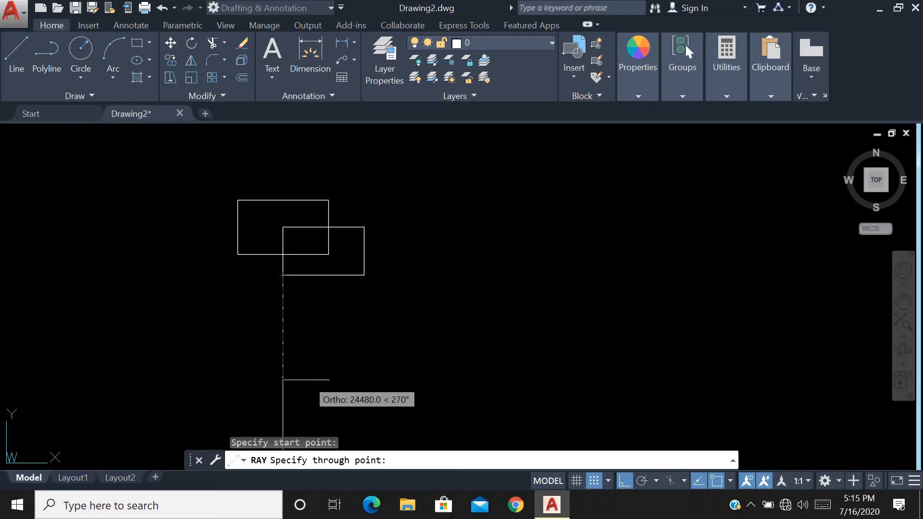
pyautogui.click(306, 380)
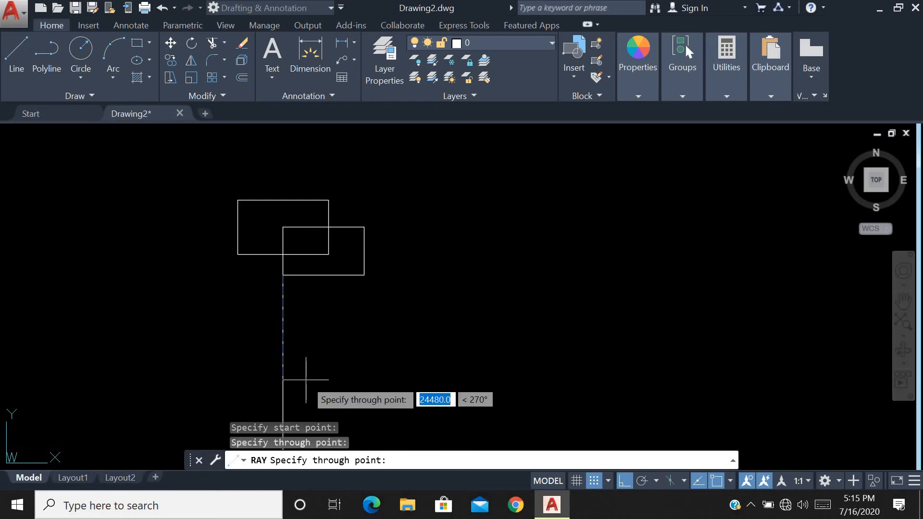
pyautogui.click(471, 300)
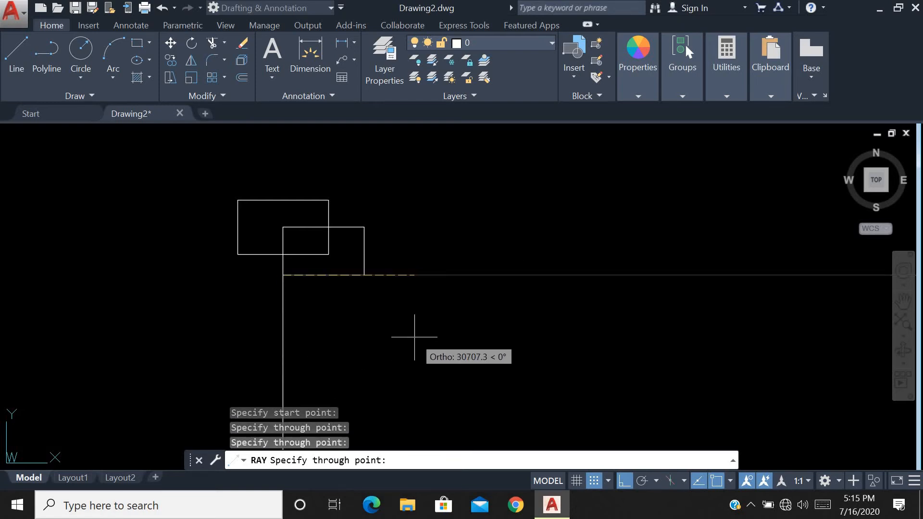
pyautogui.press('Escape')
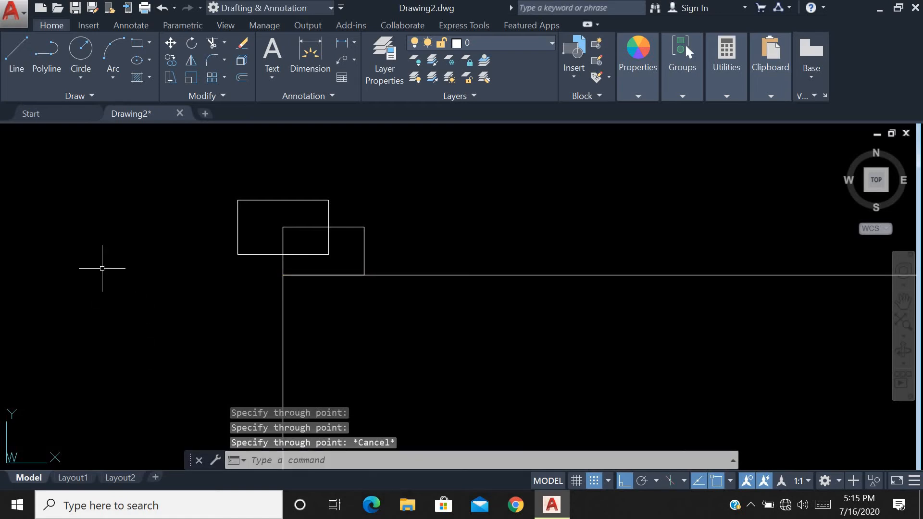
# - Draw a vertical and a horizontal construction line (XLINE) through the upper rectangle's bottom-left corner
pyautogui.write('xl')
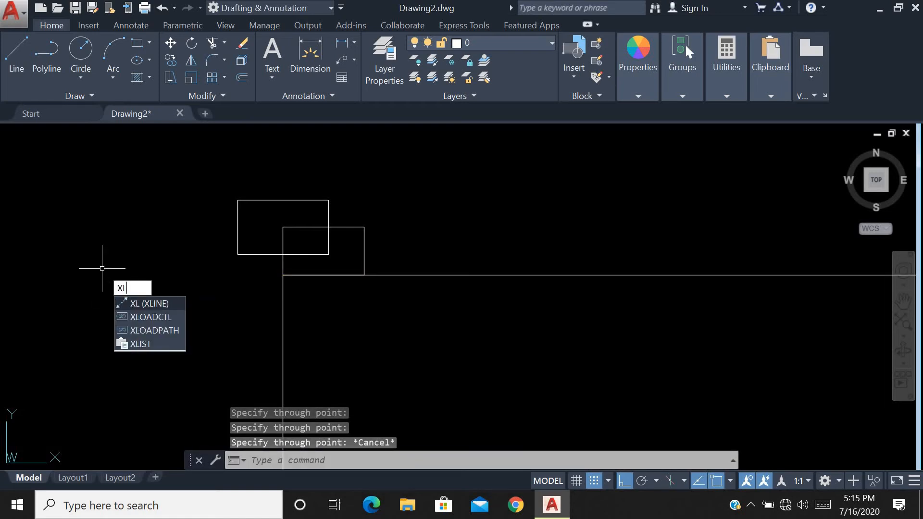
pyautogui.press('Return')
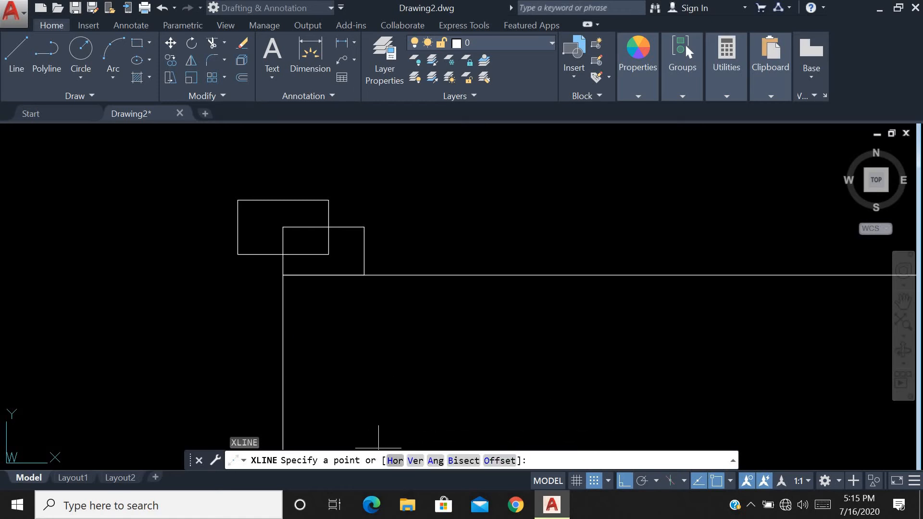
pyautogui.click(237, 255)
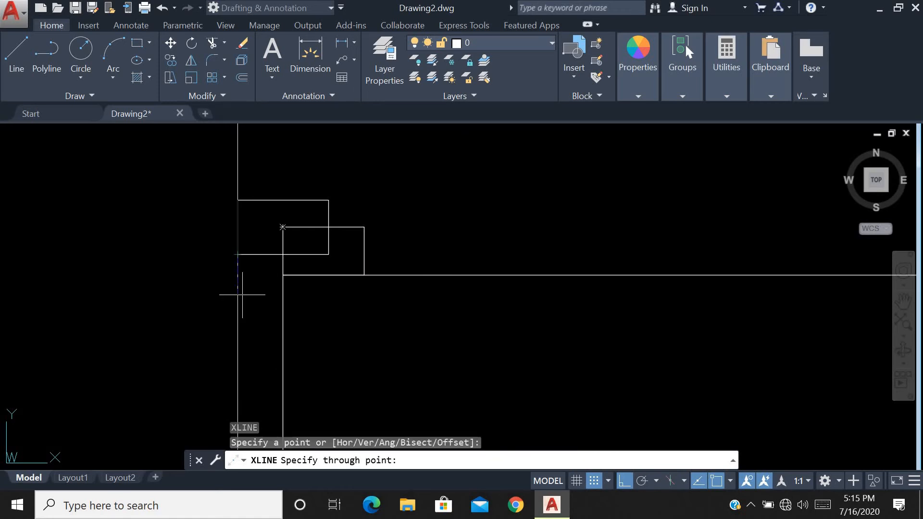
pyautogui.click(244, 316)
pyautogui.click(223, 291)
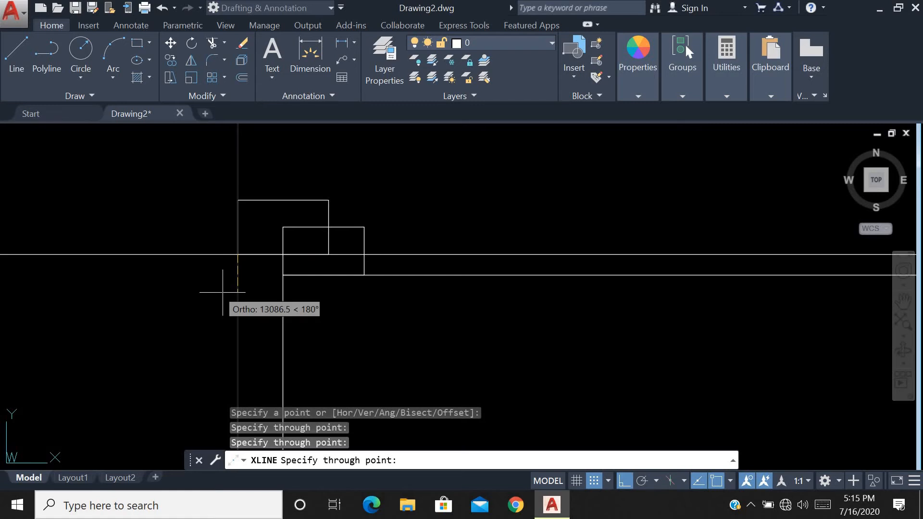
pyautogui.press('Escape')
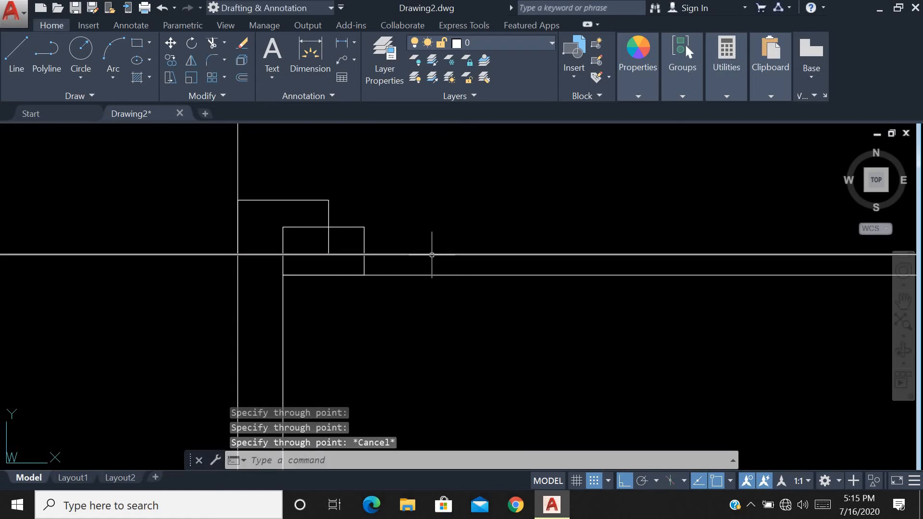
# - Select both construction lines and both rays and erase them, keeping the two rectangles
pyautogui.click(432, 255)
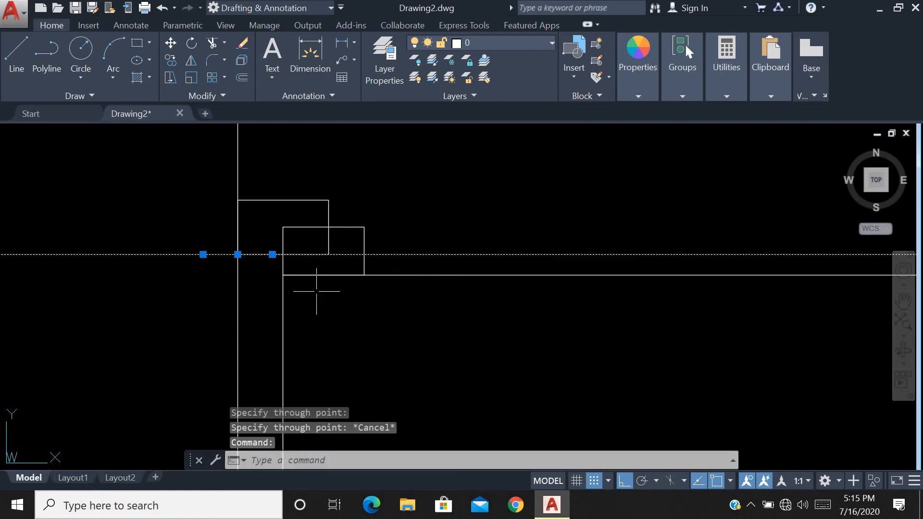
pyautogui.moveTo(234, 256)
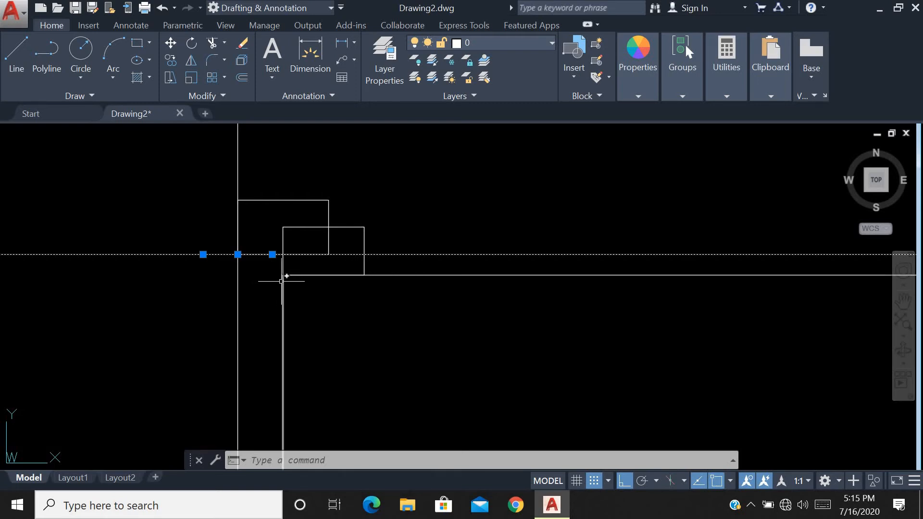
pyautogui.moveTo(410, 275)
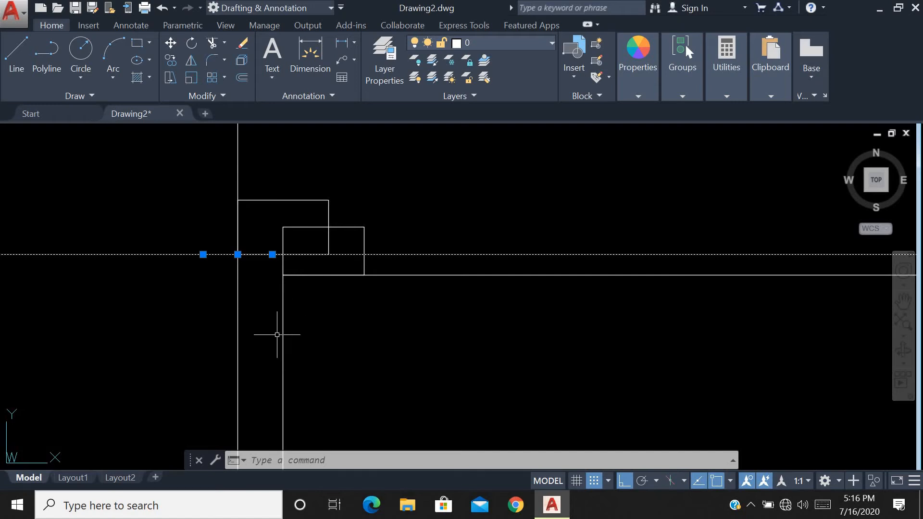
pyautogui.click(258, 299)
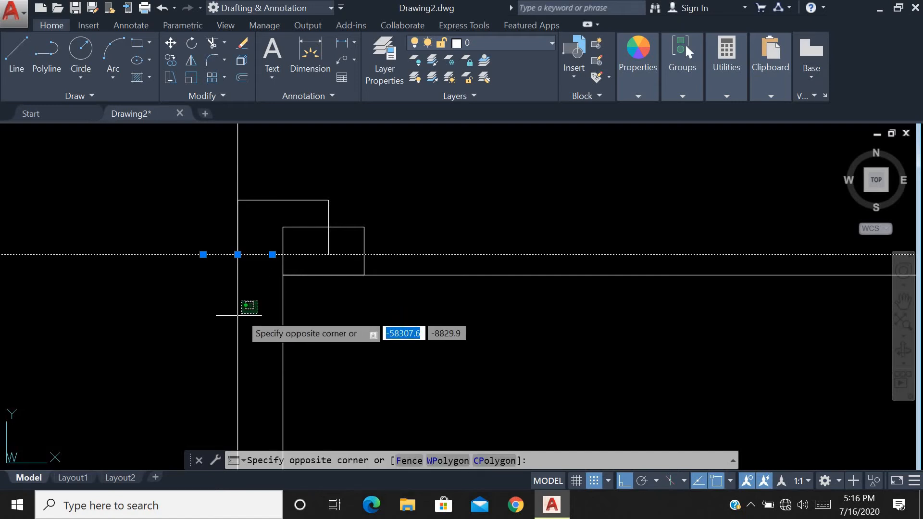
pyautogui.click(222, 328)
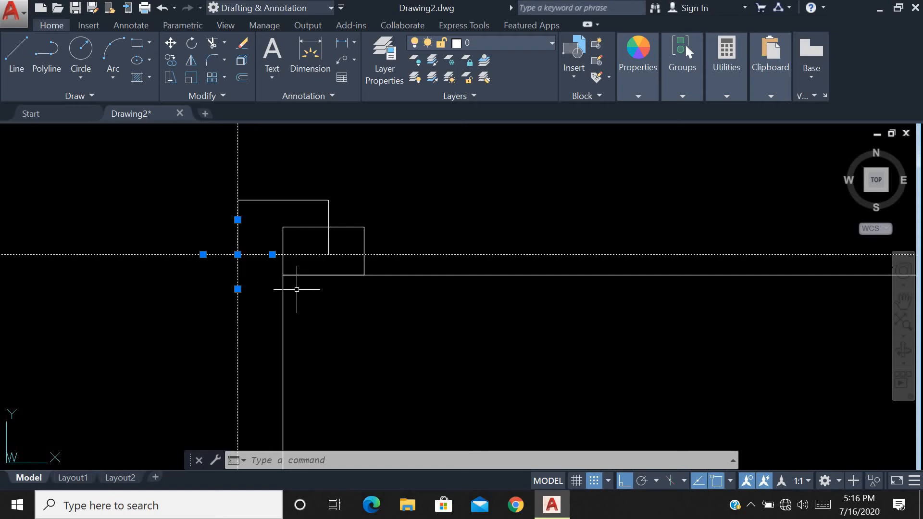
pyautogui.click(283, 367)
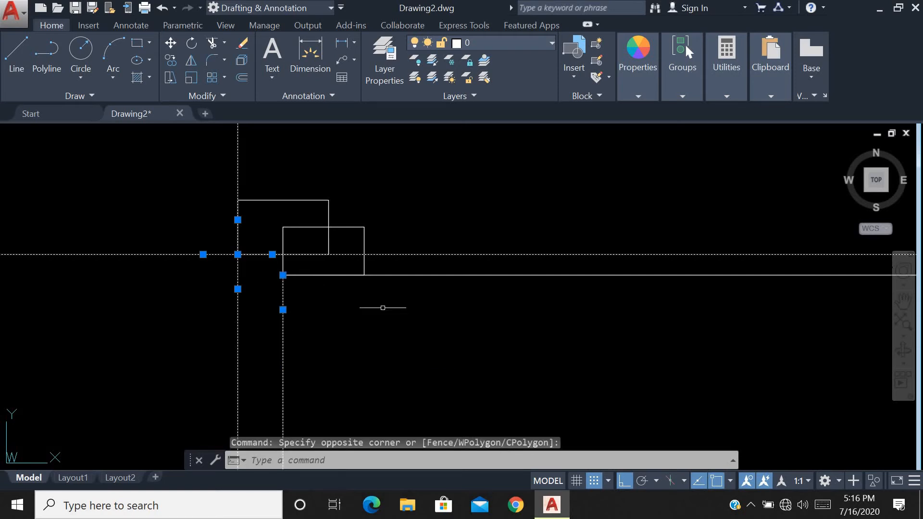
pyautogui.click(402, 267)
pyautogui.click(398, 302)
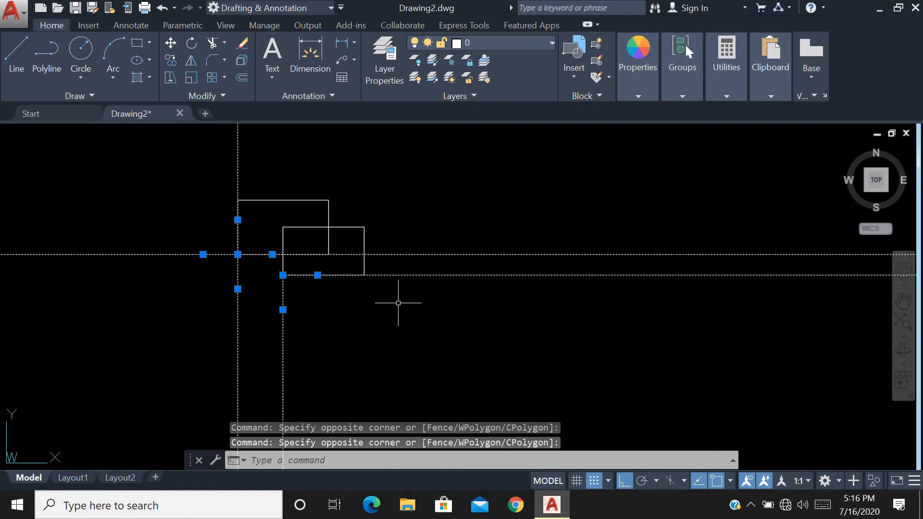
pyautogui.press('Delete')
# - Draw a ray with Ortho turned off, starting at the lower rectangle's bottom-left corner and passing through a point directly below it
pyautogui.write('RA')
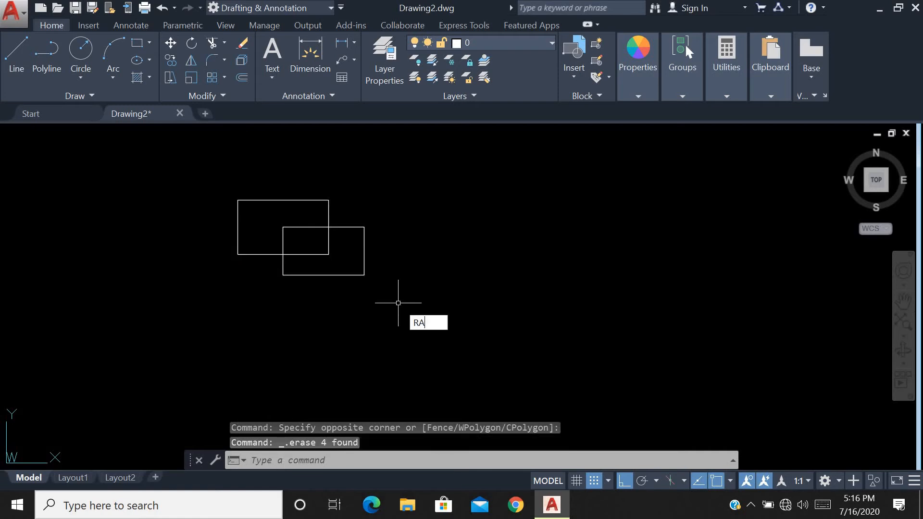
pyautogui.write('Y')
pyautogui.press('Return')
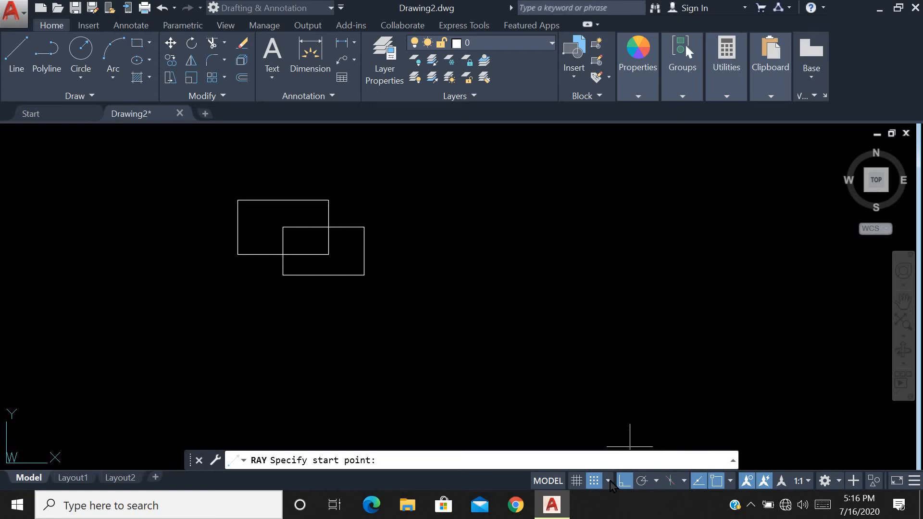
pyautogui.click(625, 480)
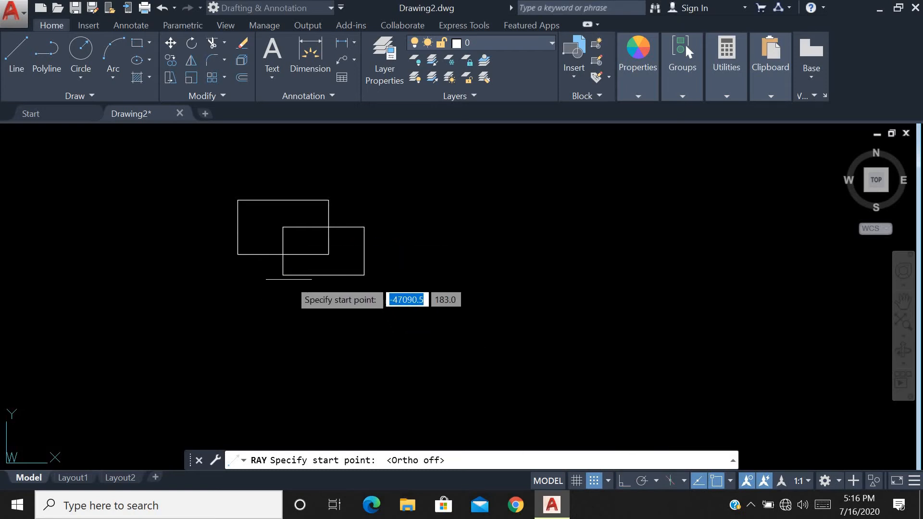
pyautogui.click(283, 275)
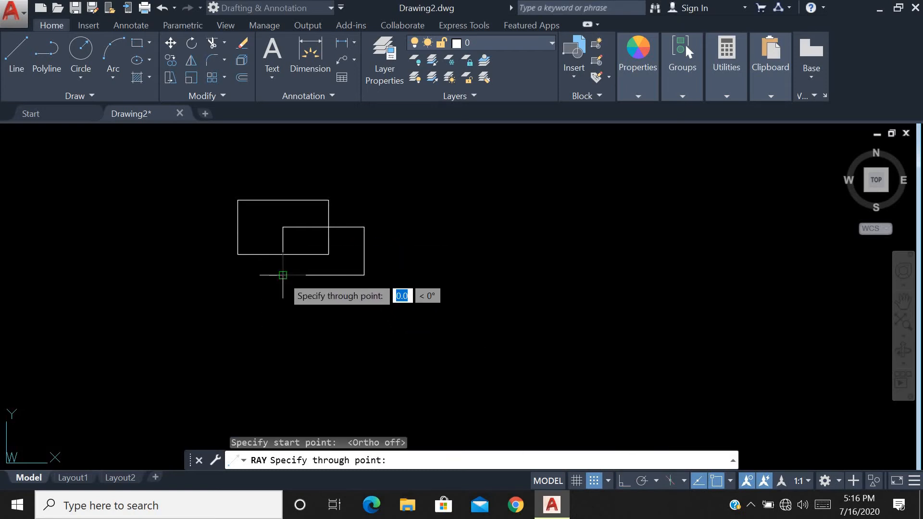
pyautogui.click(283, 306)
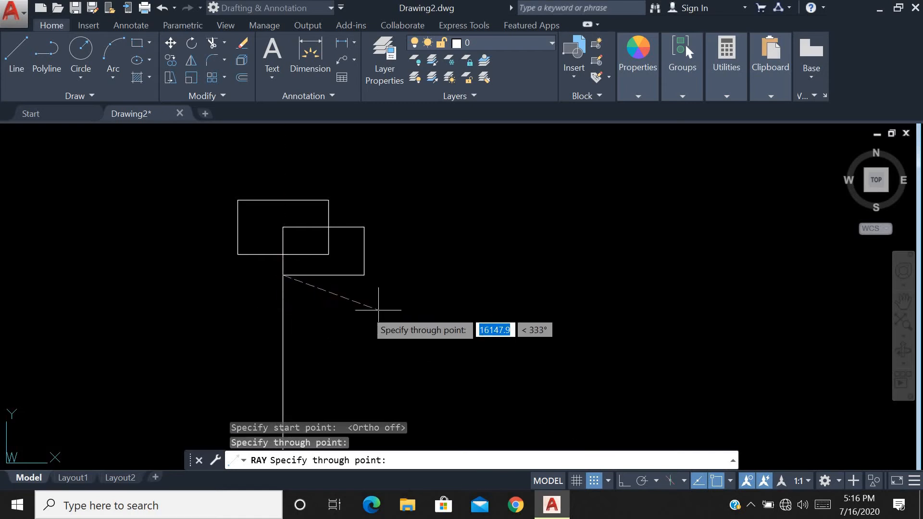
# - Add a fan of rays from the same corner through points all around the two rectangles, and end the RAY command
pyautogui.click(299, 366)
pyautogui.click(327, 370)
pyautogui.click(353, 367)
pyautogui.click(378, 351)
pyautogui.click(383, 344)
pyautogui.click(396, 318)
pyautogui.click(398, 303)
pyautogui.click(408, 273)
pyautogui.click(408, 237)
pyautogui.click(392, 209)
pyautogui.click(363, 191)
pyautogui.click(328, 172)
pyautogui.click(286, 187)
pyautogui.click(247, 181)
pyautogui.click(225, 199)
pyautogui.click(226, 230)
pyautogui.click(222, 270)
pyautogui.click(220, 316)
pyautogui.click(255, 358)
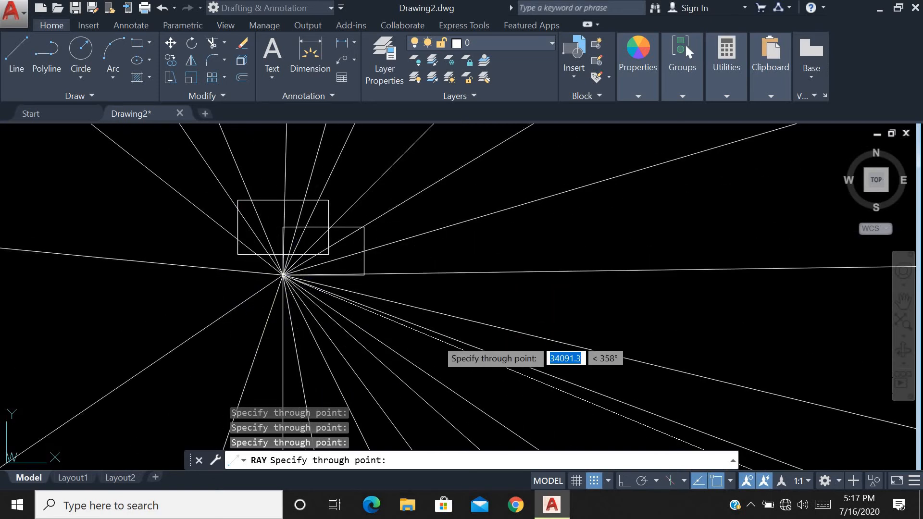
pyautogui.click(504, 253)
pyautogui.press('Escape')
# - Erase the rays running upward from the shared start point with a crossing selection above the rectangles
pyautogui.scroll(-2, 495, 254)
pyautogui.scroll(-4, 495, 255)
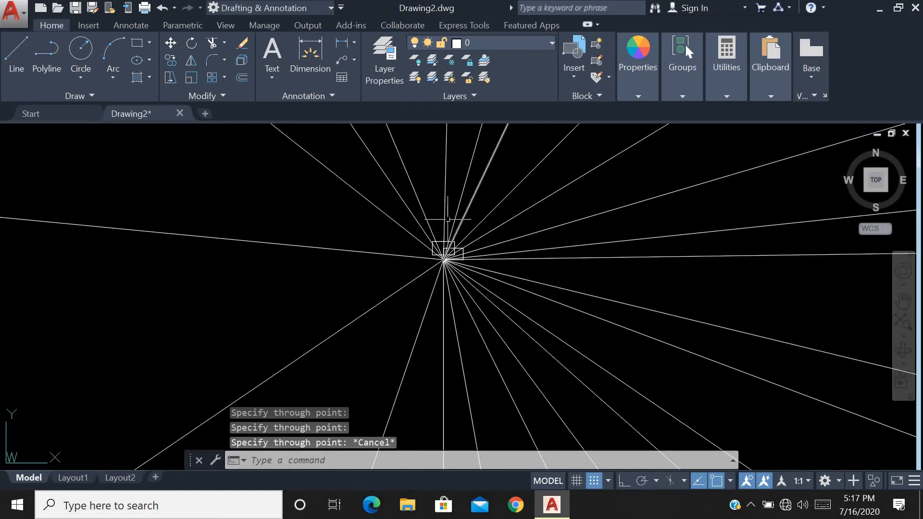
pyautogui.click(322, 227)
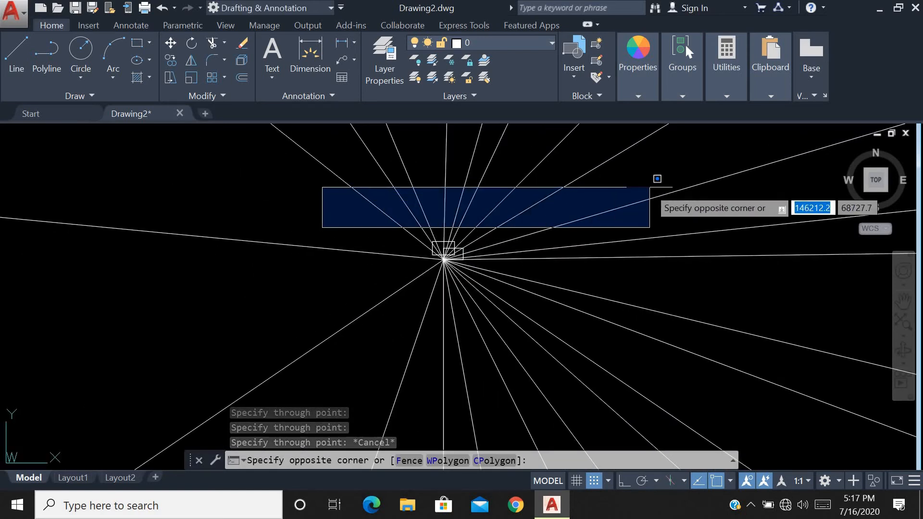
pyautogui.click(656, 176)
pyautogui.click(675, 215)
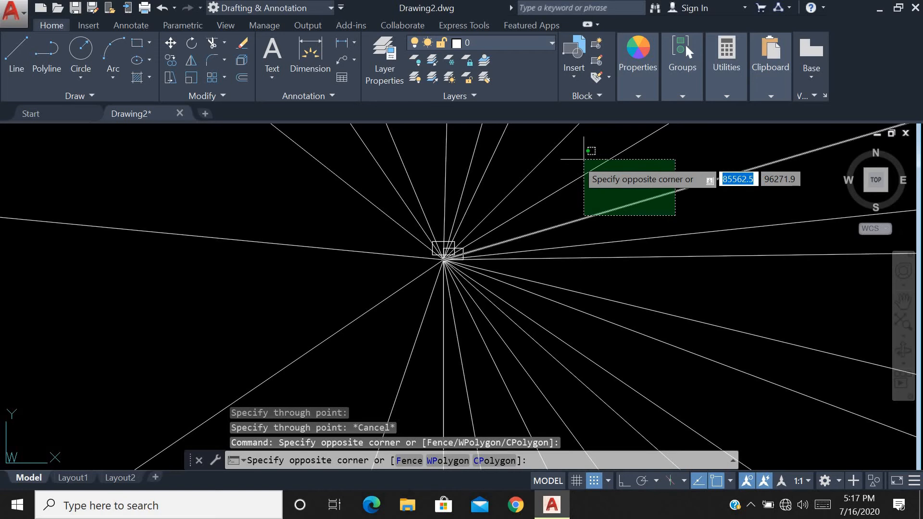
pyautogui.click(352, 172)
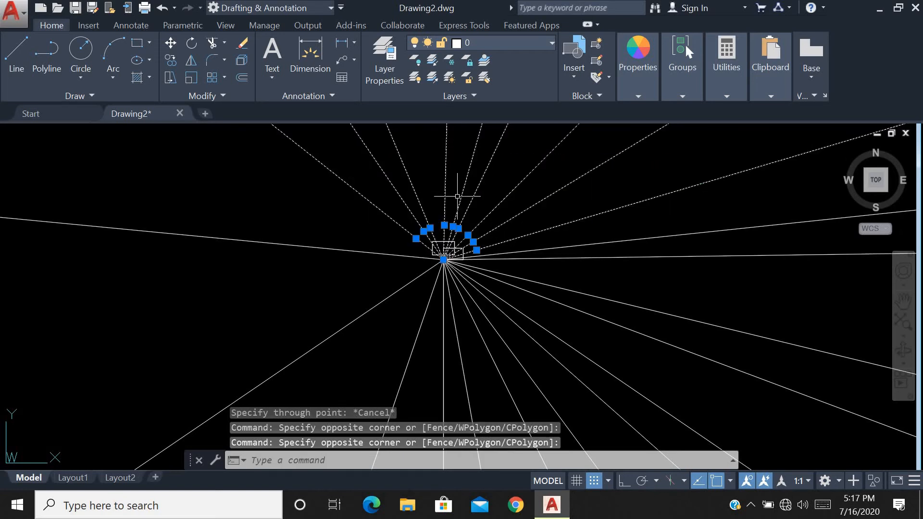
pyautogui.press('Delete')
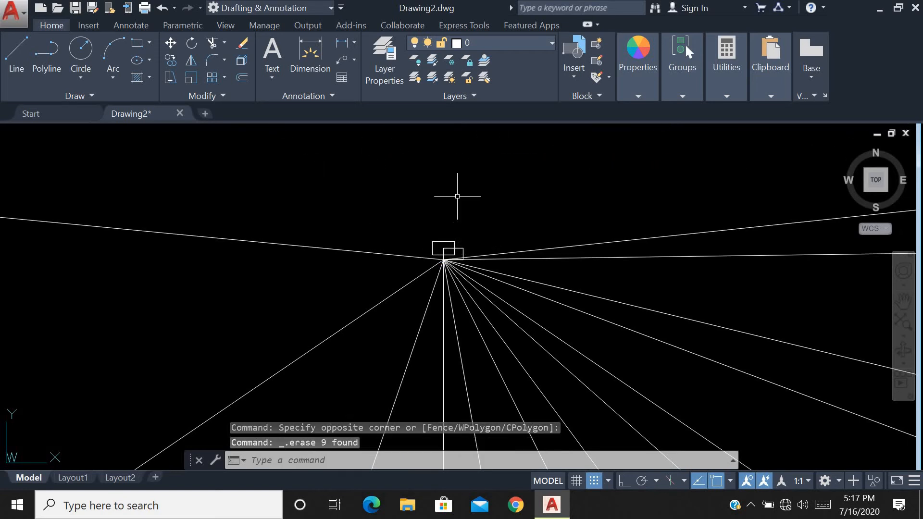
# - Erase the remaining rays to the right, below and to the left with crossing selections, keeping both rectangles
pyautogui.click(576, 195)
pyautogui.click(503, 404)
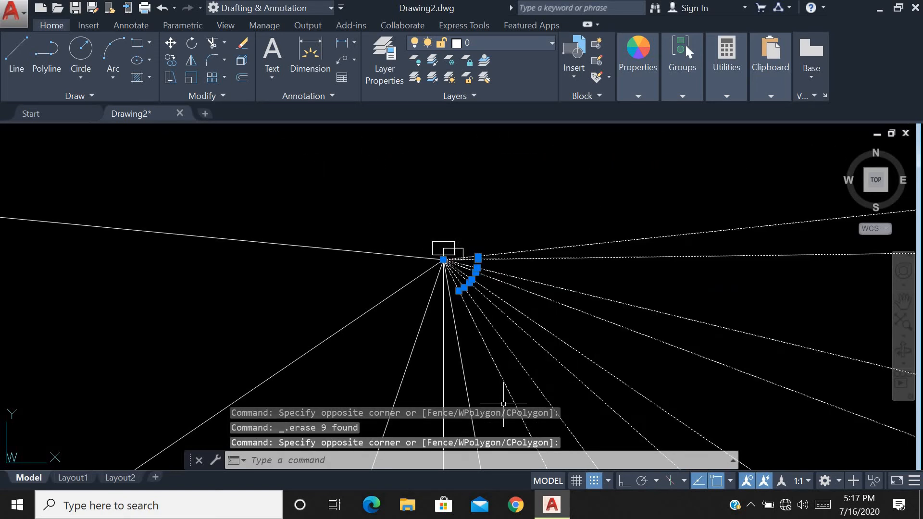
pyautogui.press('Delete')
pyautogui.click(495, 329)
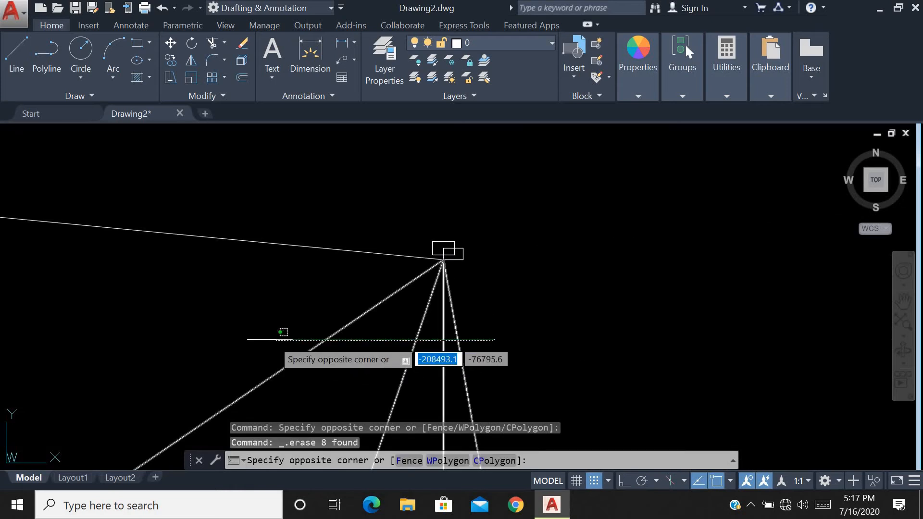
pyautogui.click(270, 264)
pyautogui.click(253, 270)
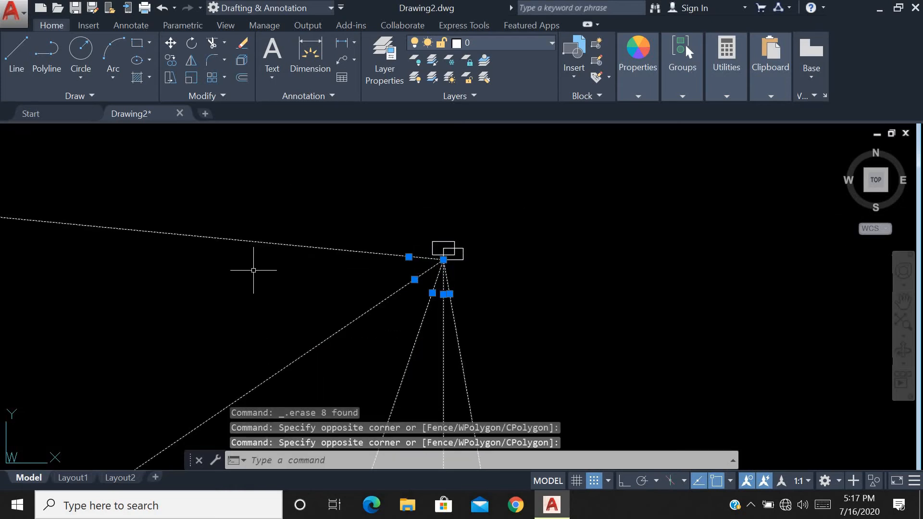
pyautogui.press('Delete')
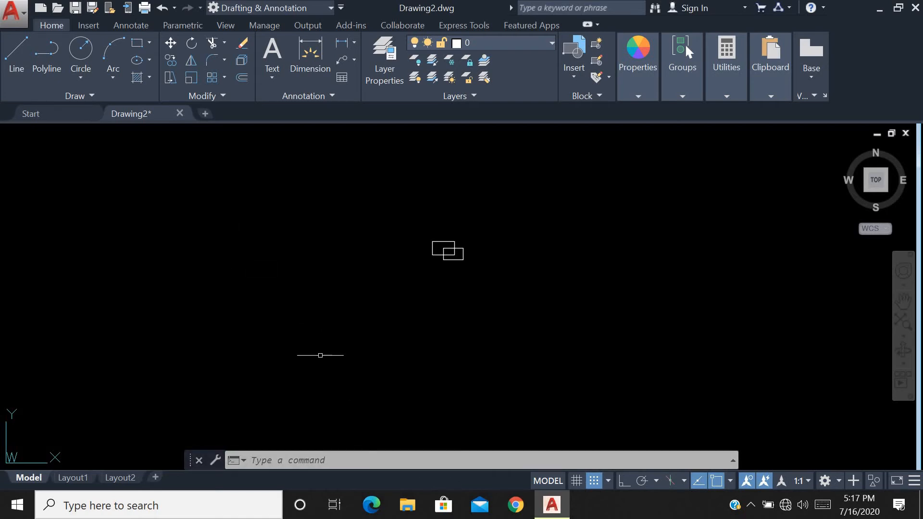
# - Scatter about a dozen points below and to the right of the two rectangles with Multiple Points, and end the command
pyautogui.click(88, 99)
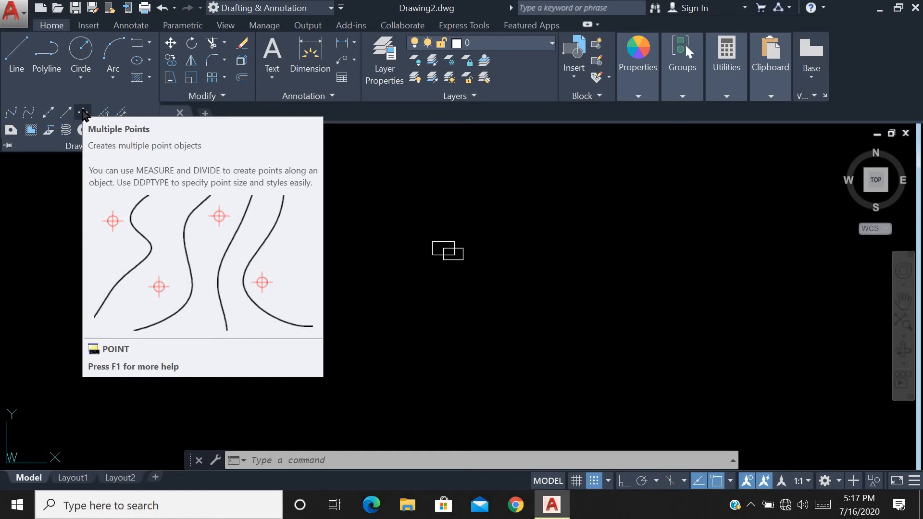
pyautogui.click(83, 113)
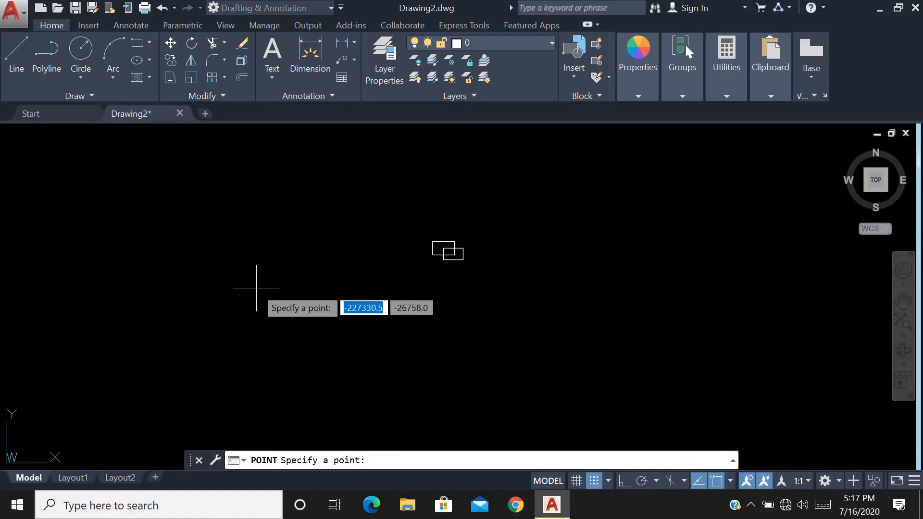
pyautogui.click(337, 364)
pyautogui.click(338, 295)
pyautogui.click(405, 311)
pyautogui.click(474, 295)
pyautogui.click(437, 366)
pyautogui.click(458, 394)
pyautogui.click(499, 335)
pyautogui.click(529, 375)
pyautogui.click(568, 292)
pyautogui.click(562, 231)
pyautogui.click(610, 255)
pyautogui.click(636, 325)
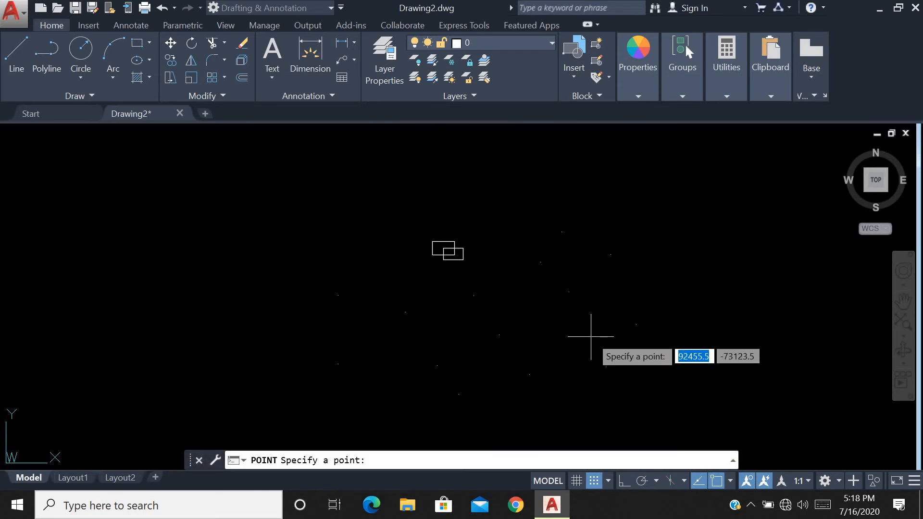
pyautogui.press('Return')
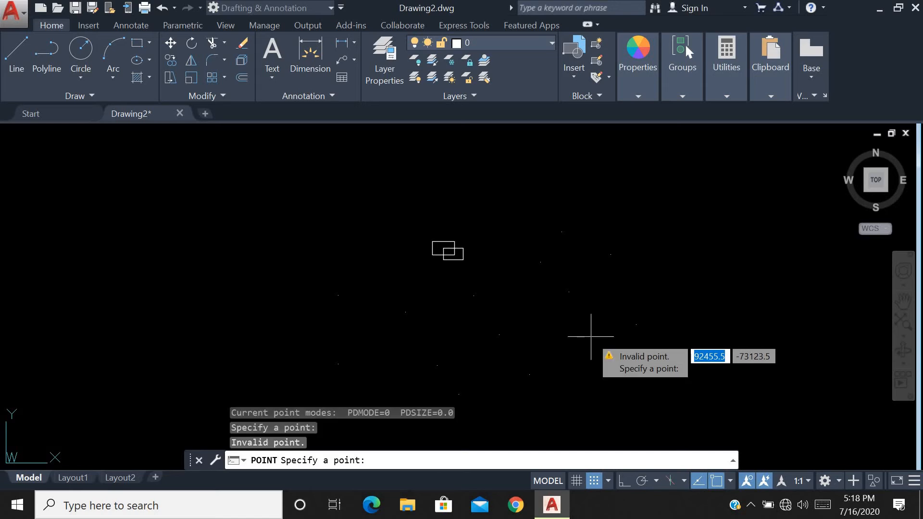
pyautogui.press('Escape')
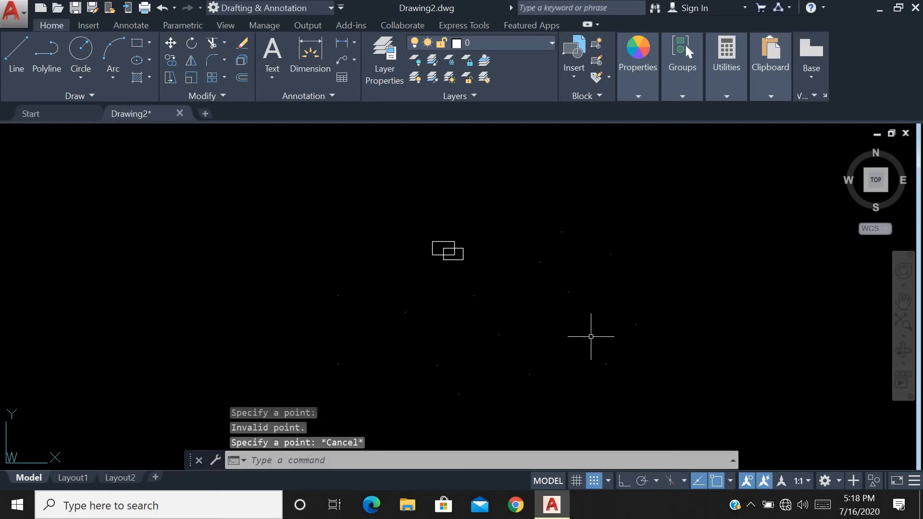
# - Highlight the scattered points with crossing selections on the right and below the rectangles to examine where they lie
pyautogui.click(647, 247)
pyautogui.click(519, 420)
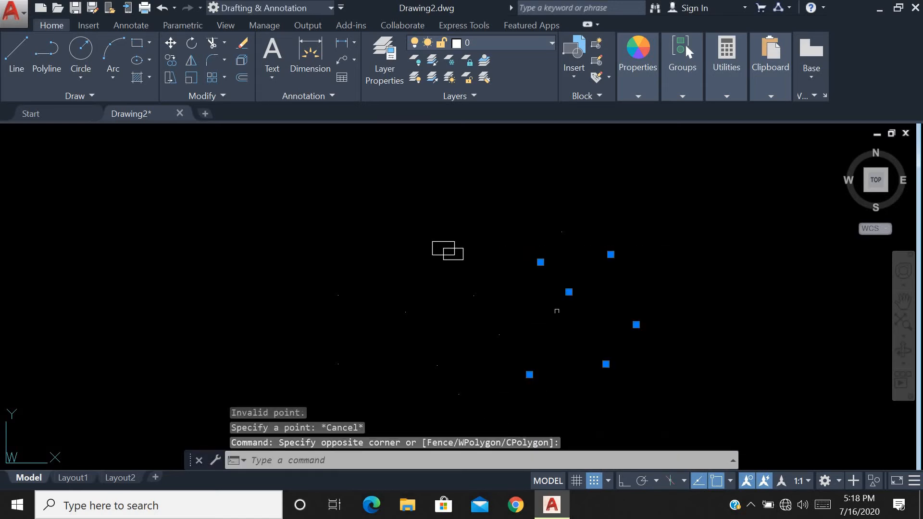
pyautogui.press('Escape')
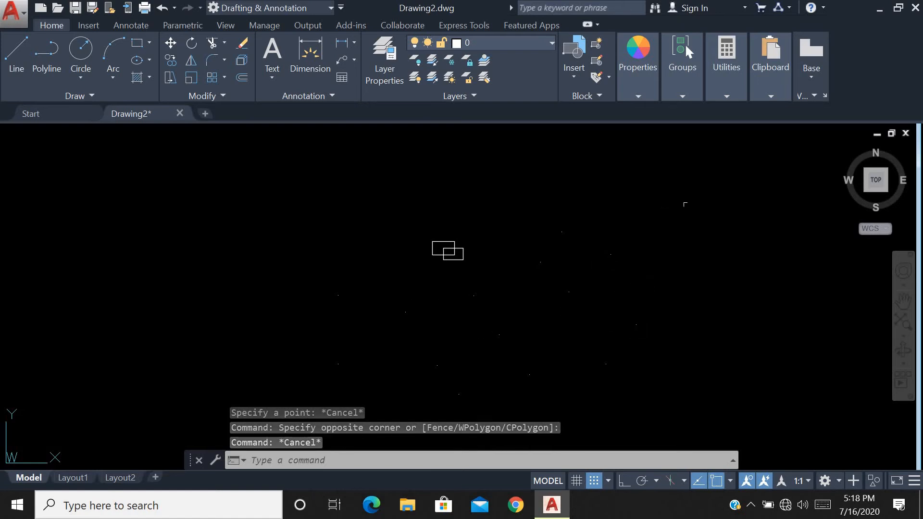
pyautogui.click(687, 200)
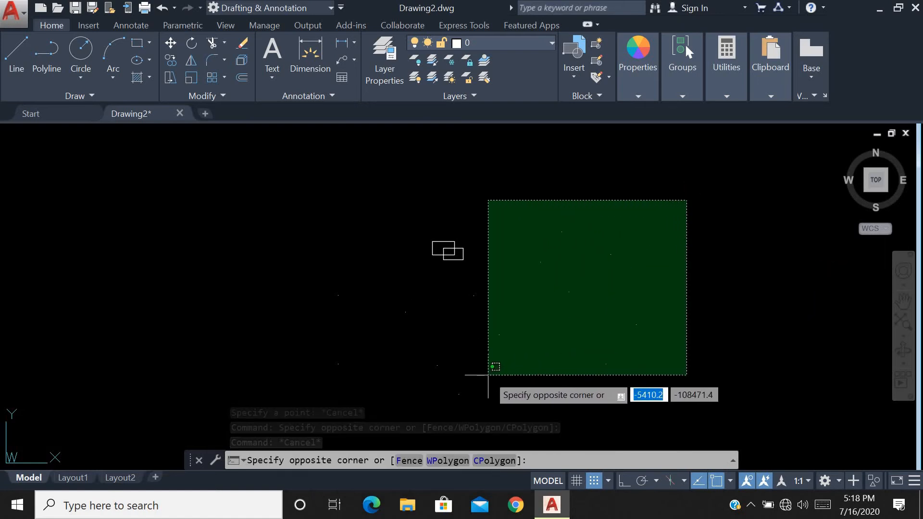
pyautogui.click(488, 409)
pyautogui.click(494, 397)
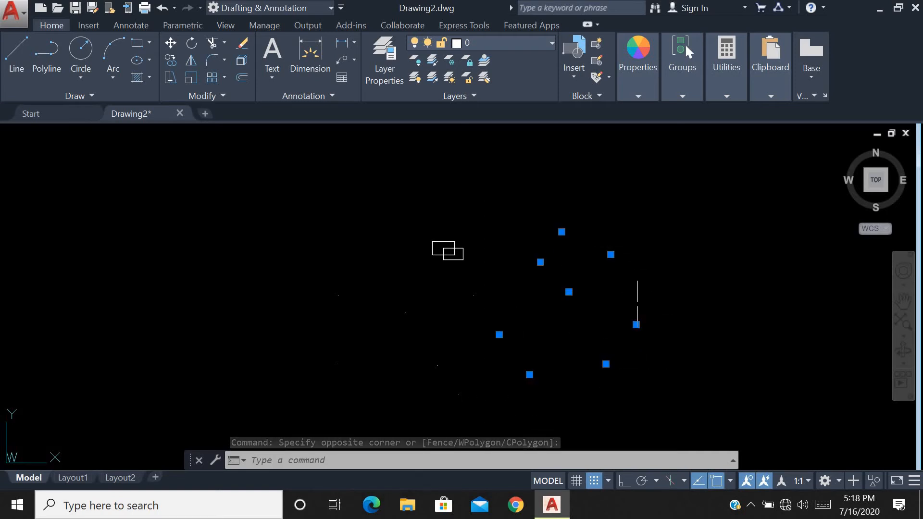
pyautogui.click(474, 301)
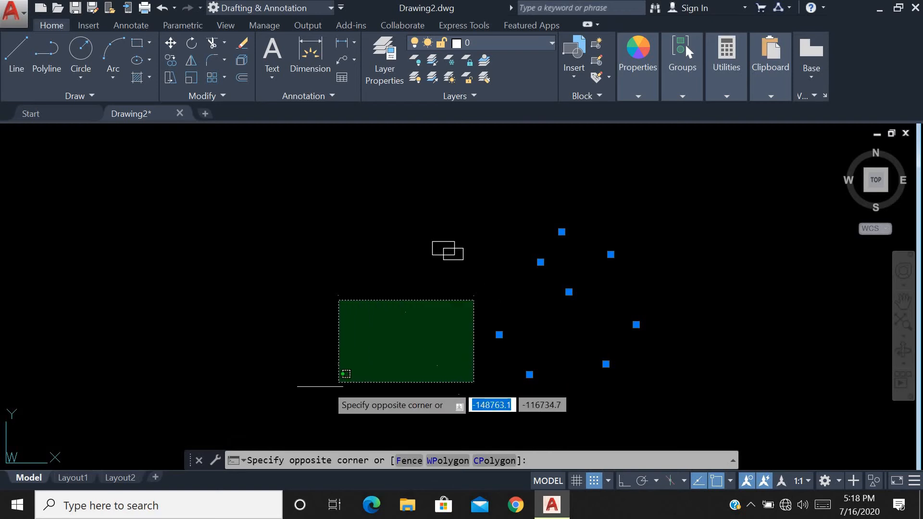
pyautogui.click(332, 399)
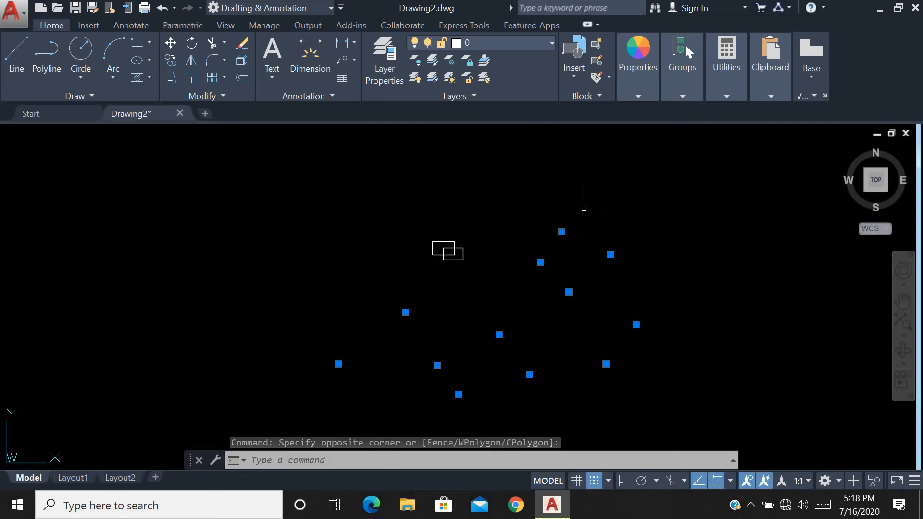
# - Change the point style to the symbol combining a square, a circle and an X
pyautogui.click(725, 97)
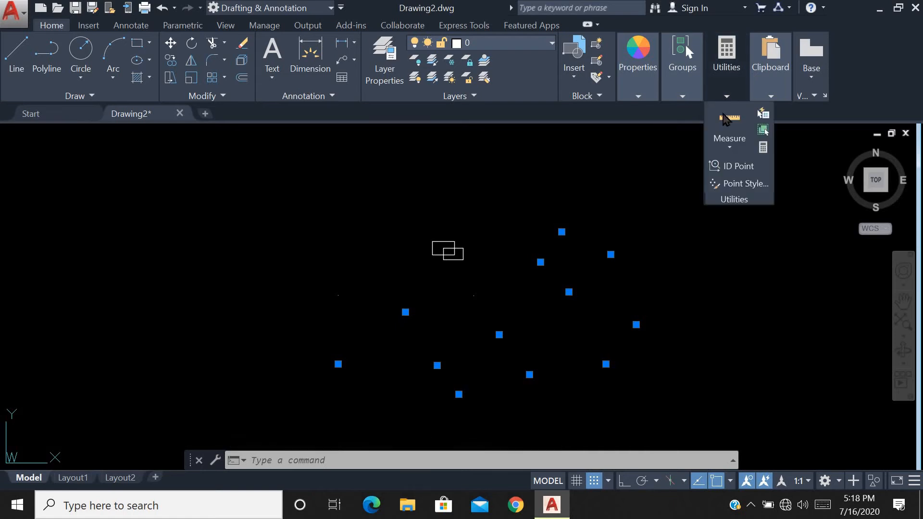
pyautogui.click(749, 184)
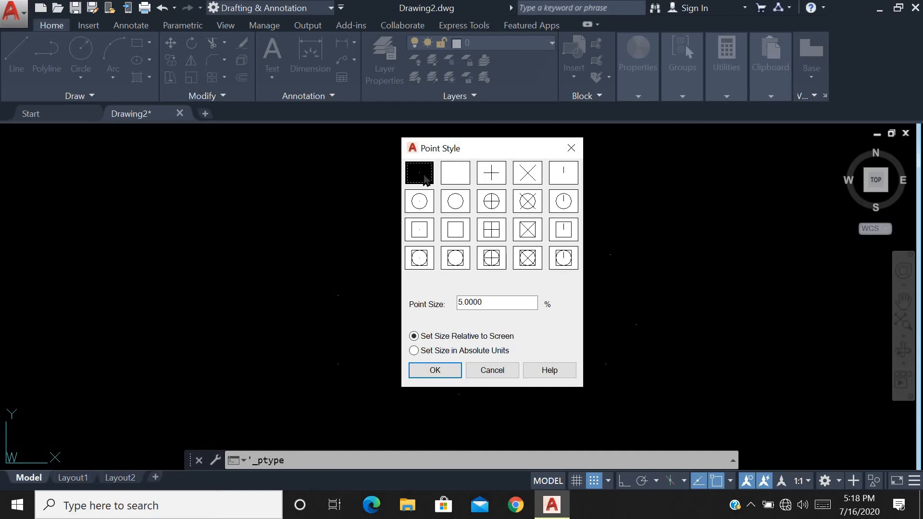
pyautogui.click(529, 260)
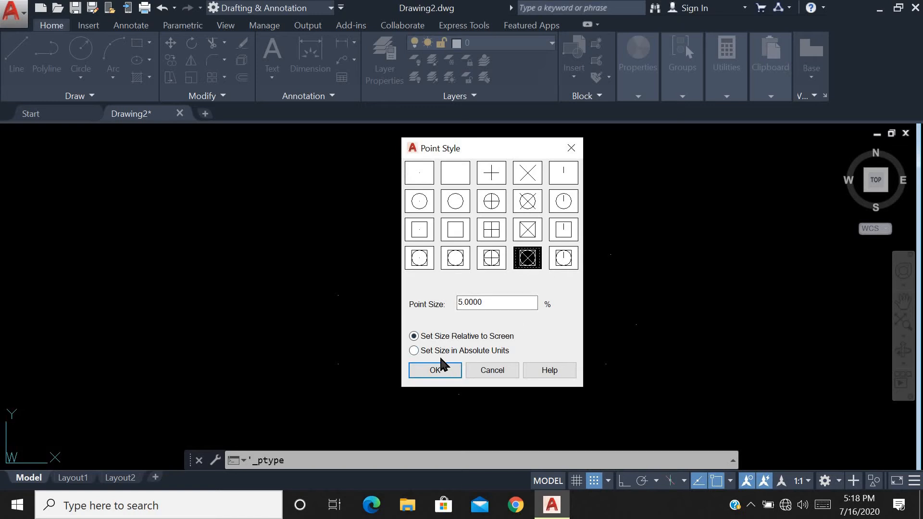
pyautogui.click(435, 370)
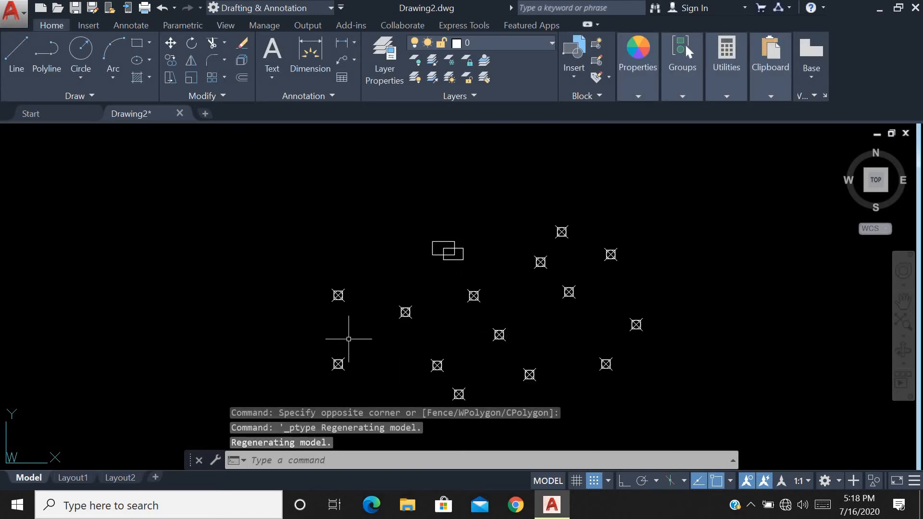
# - Draw connected lines from the upper-left point through the lower and middle points to the point just below and left of the rectangles
pyautogui.write('l')
pyautogui.press('Return')
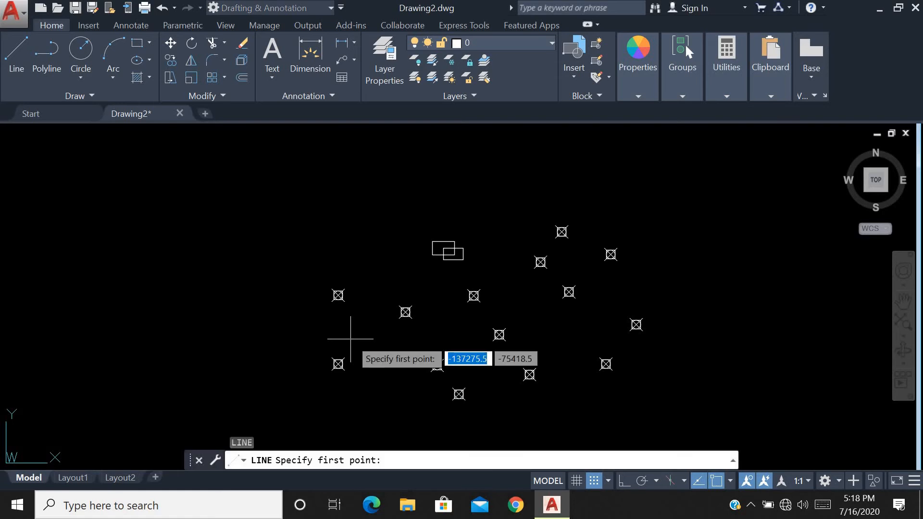
pyautogui.click(338, 294)
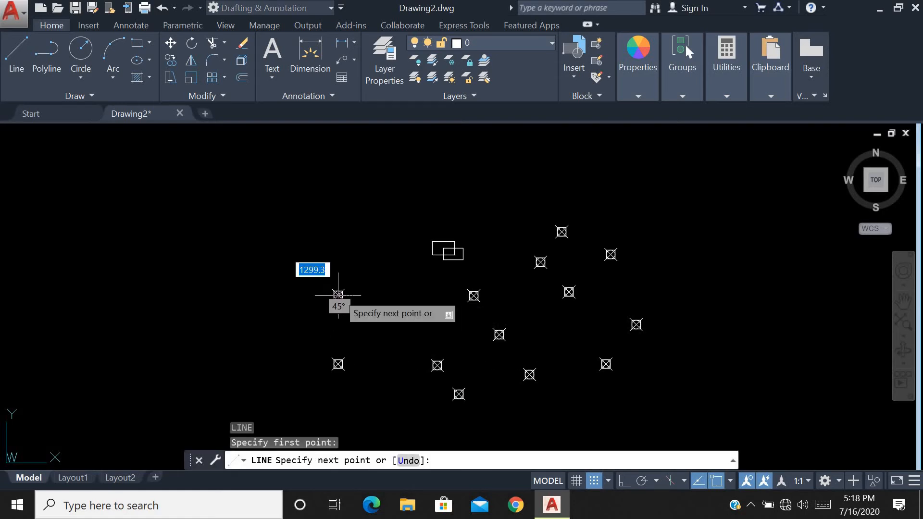
pyautogui.click(338, 364)
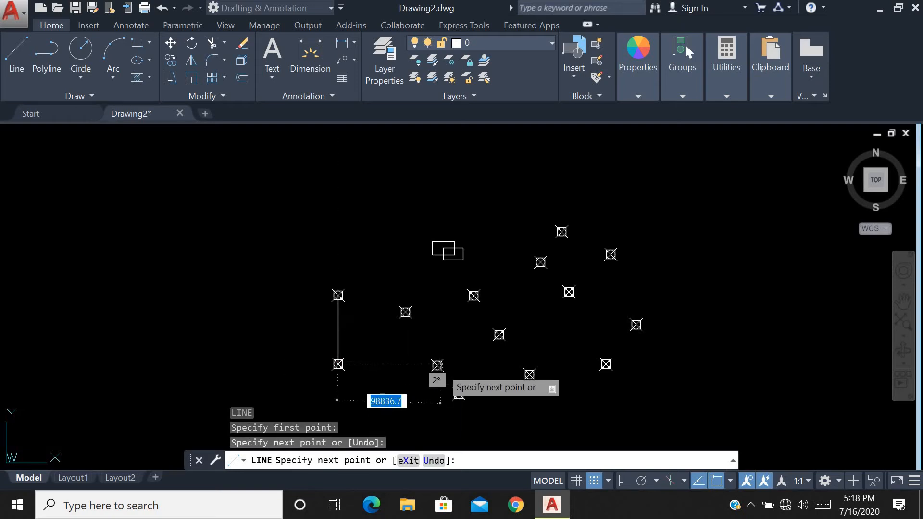
pyautogui.click(437, 365)
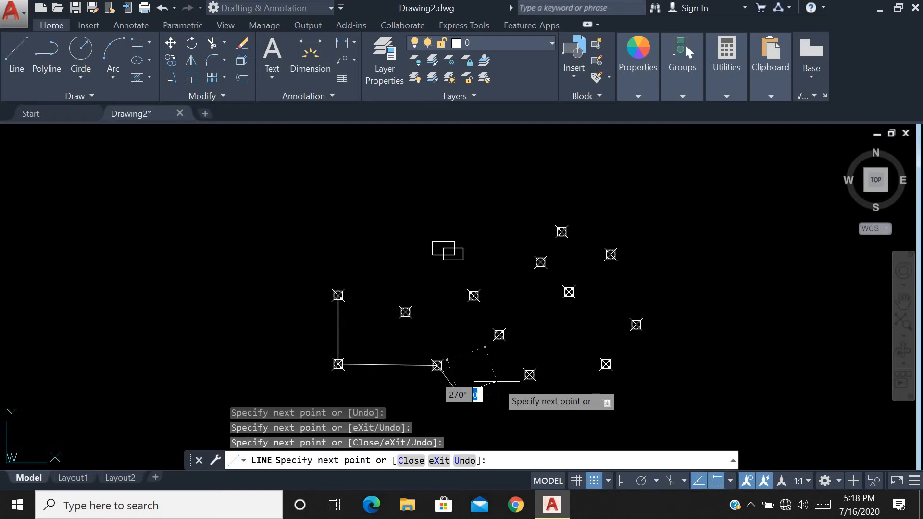
pyautogui.click(459, 394)
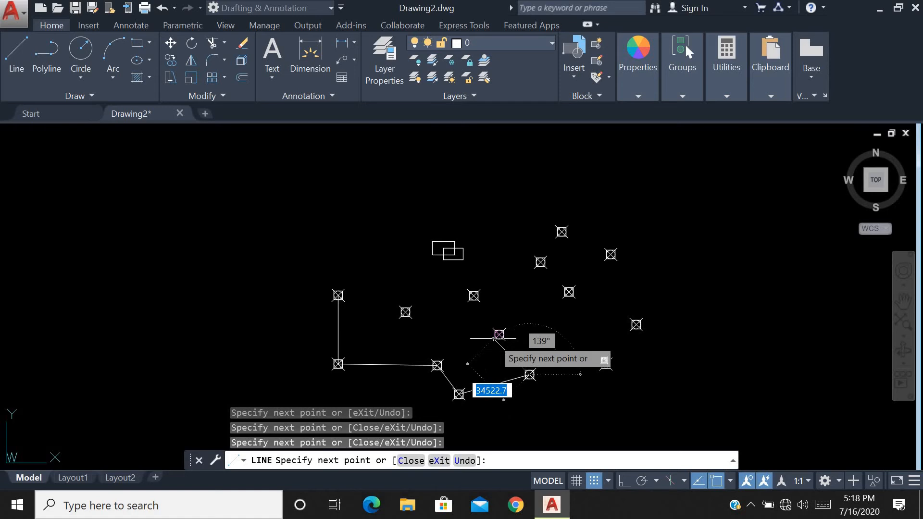
pyautogui.click(498, 335)
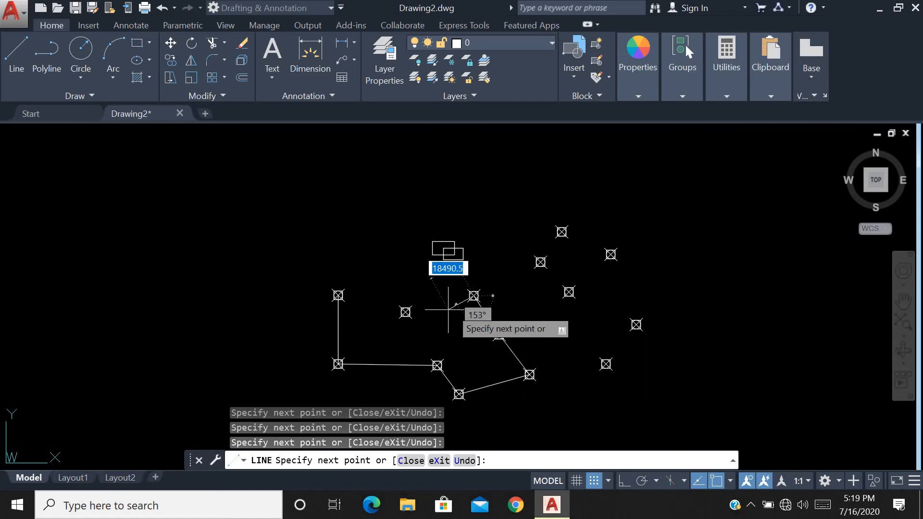
pyautogui.click(405, 312)
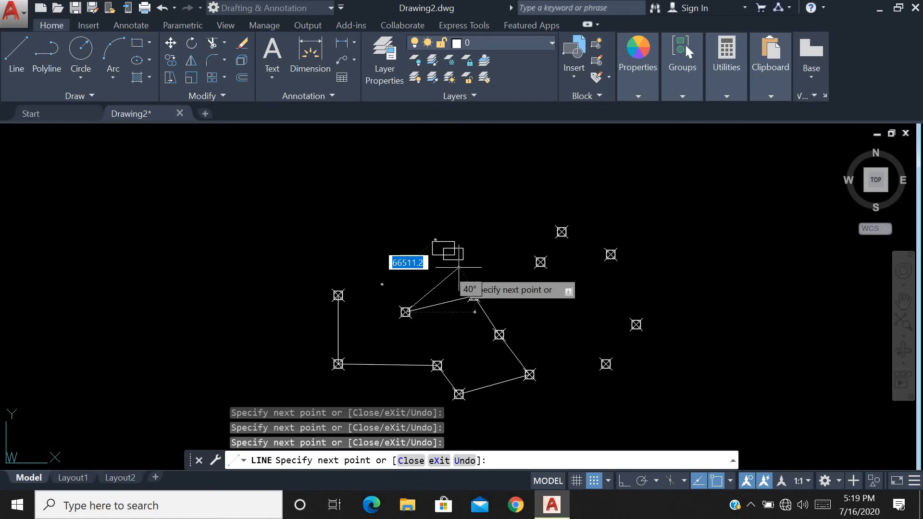
# - Continue the line chain around the right-hand points and back to the lower middle point, and end the LINE command
pyautogui.click(558, 263)
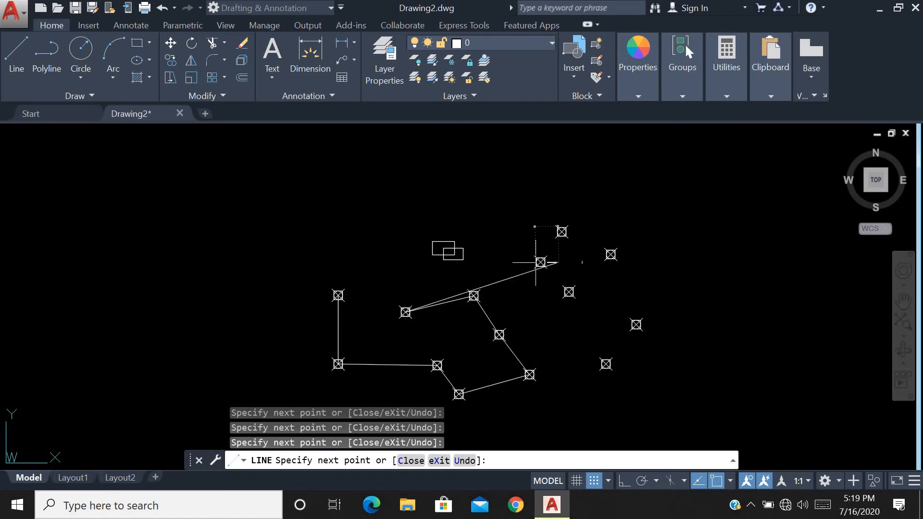
pyautogui.click(578, 222)
pyautogui.click(610, 254)
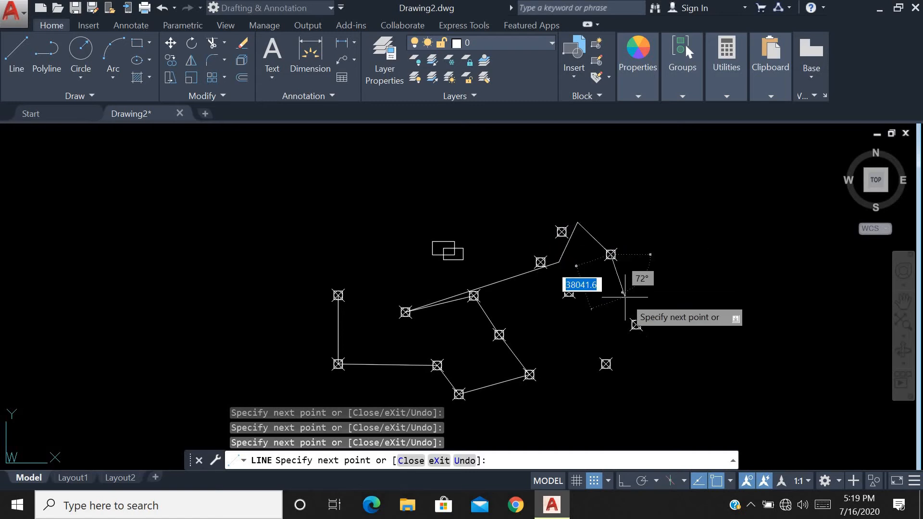
pyautogui.click(606, 364)
pyautogui.click(569, 292)
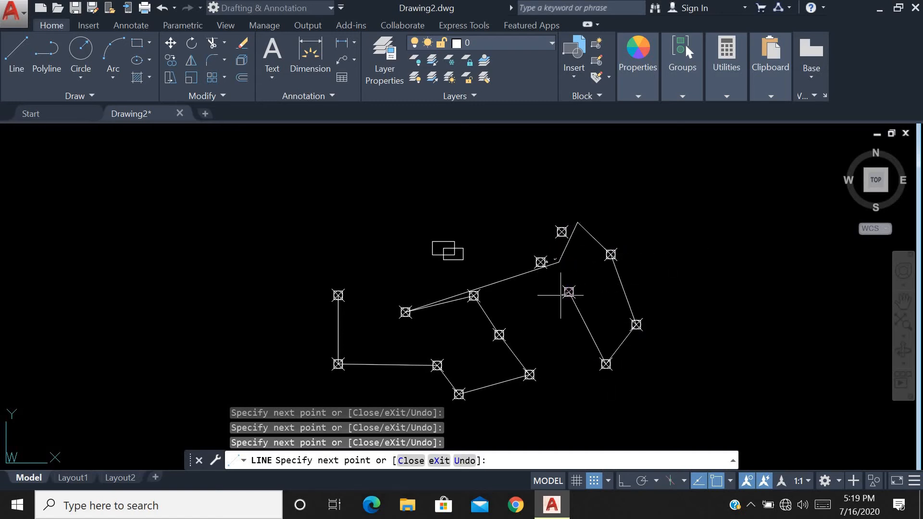
pyautogui.click(529, 375)
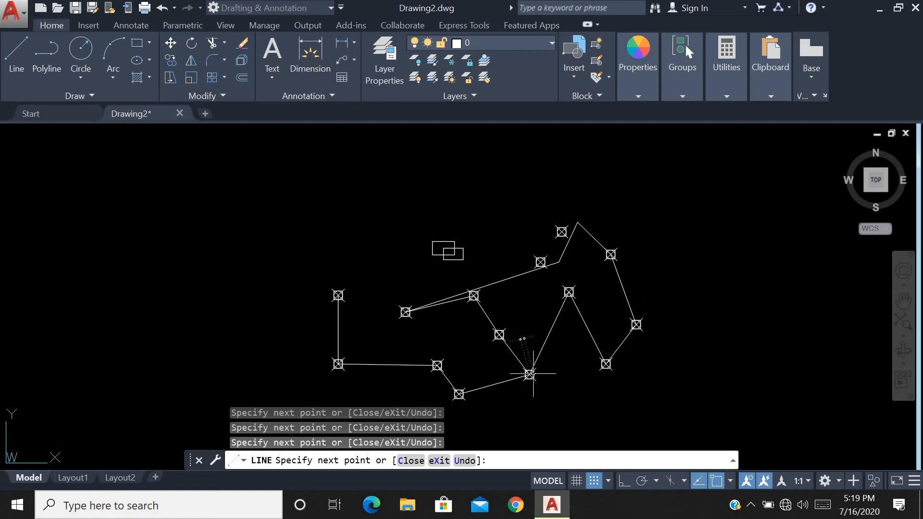
pyautogui.press('Return')
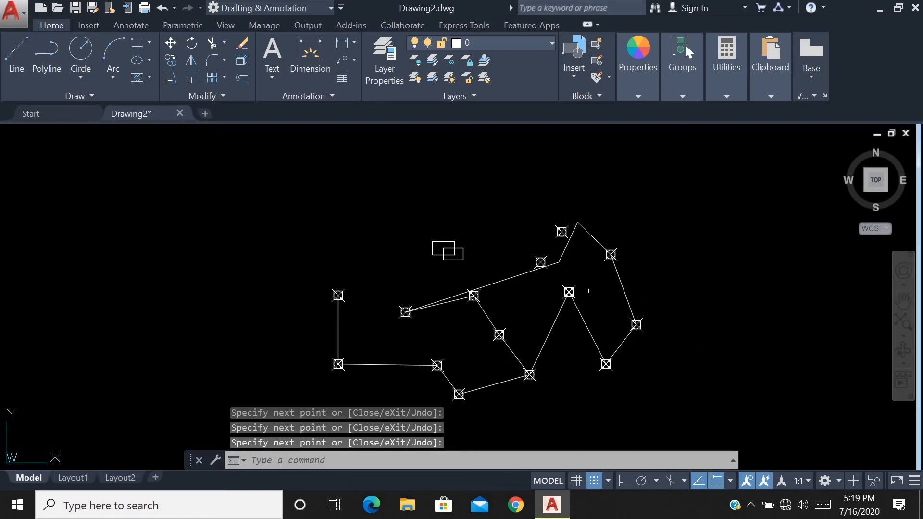
# - Erase the line chain, both rectangles and all the points with crossing selections
pyautogui.click(673, 241)
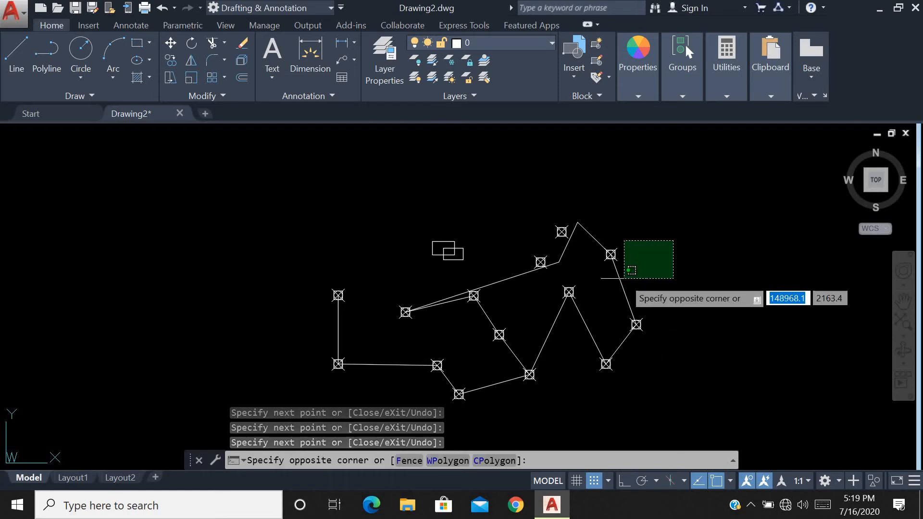
pyautogui.click(298, 384)
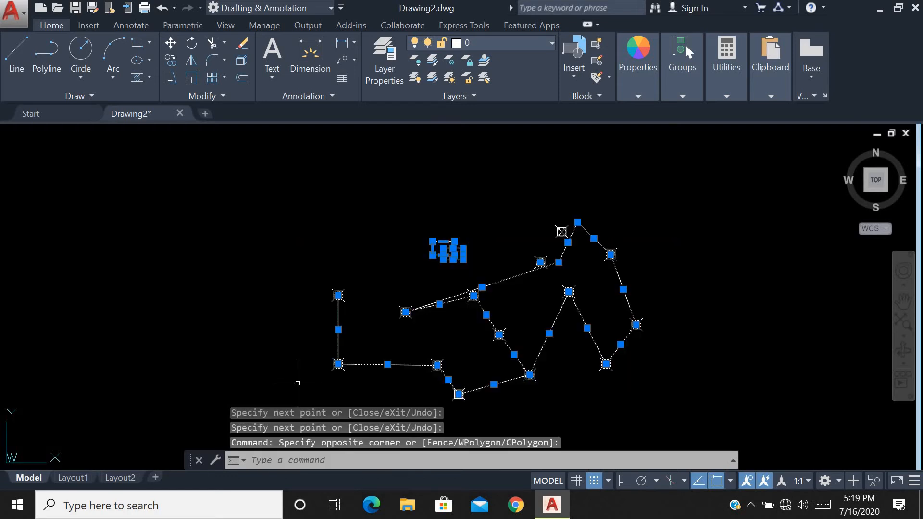
pyautogui.press('Delete')
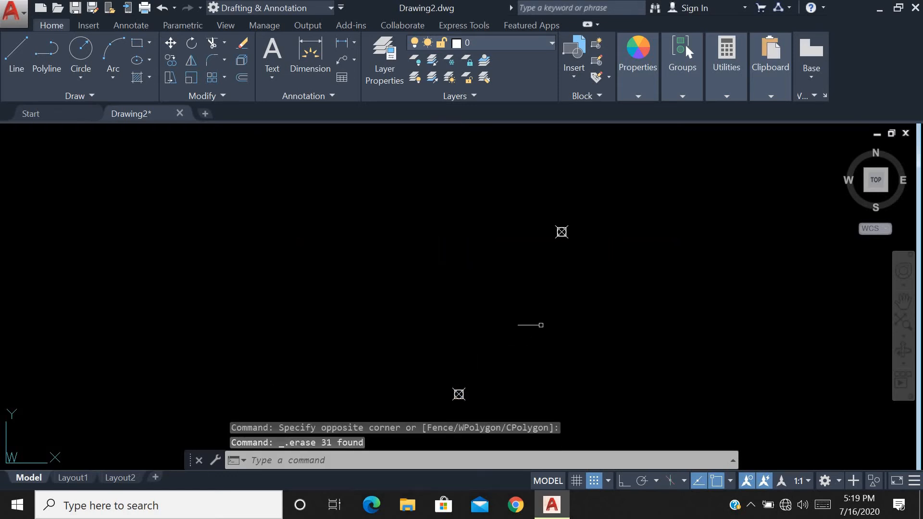
pyautogui.click(579, 167)
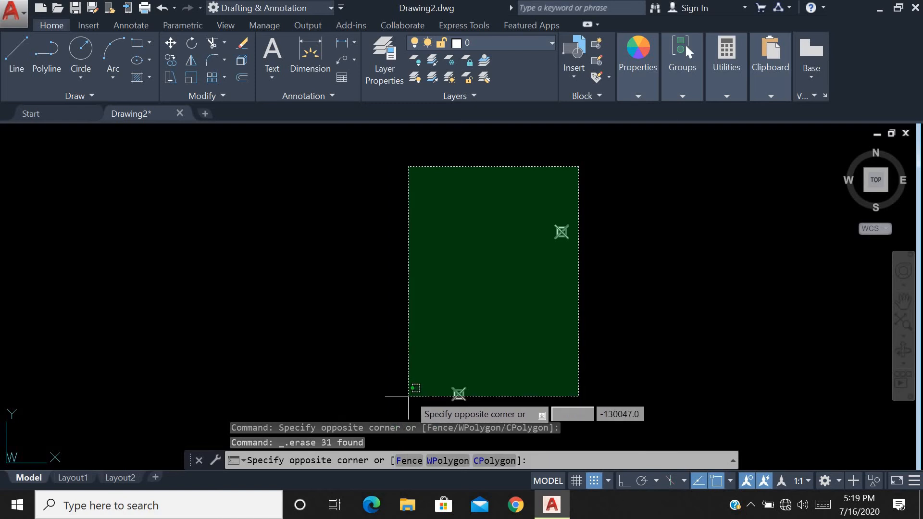
pyautogui.click(408, 397)
pyautogui.press('Delete')
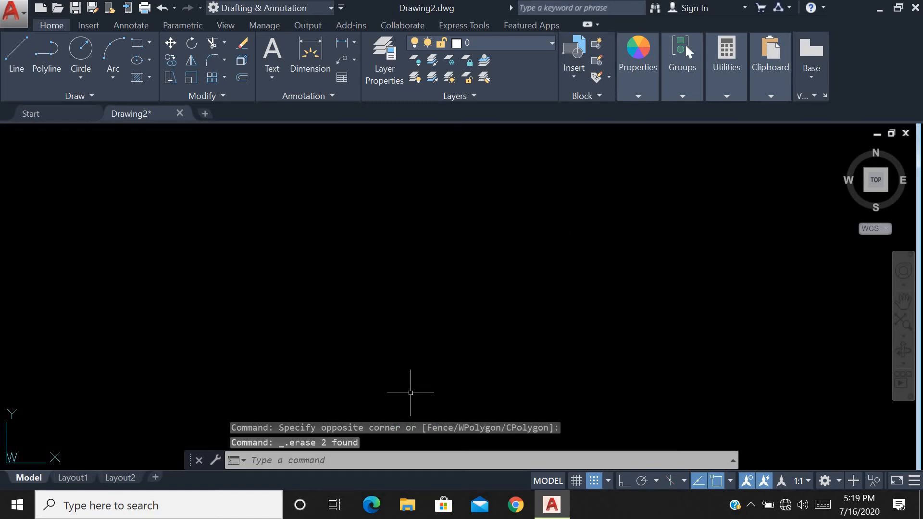
# - Scatter several dozen points across the whole empty drawing area with Multiple Points, and end the command
pyautogui.click(75, 96)
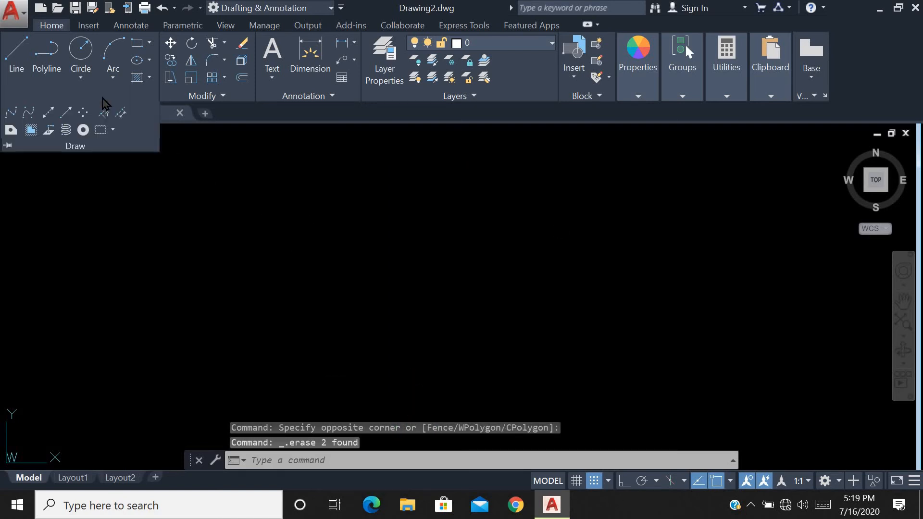
pyautogui.click(82, 114)
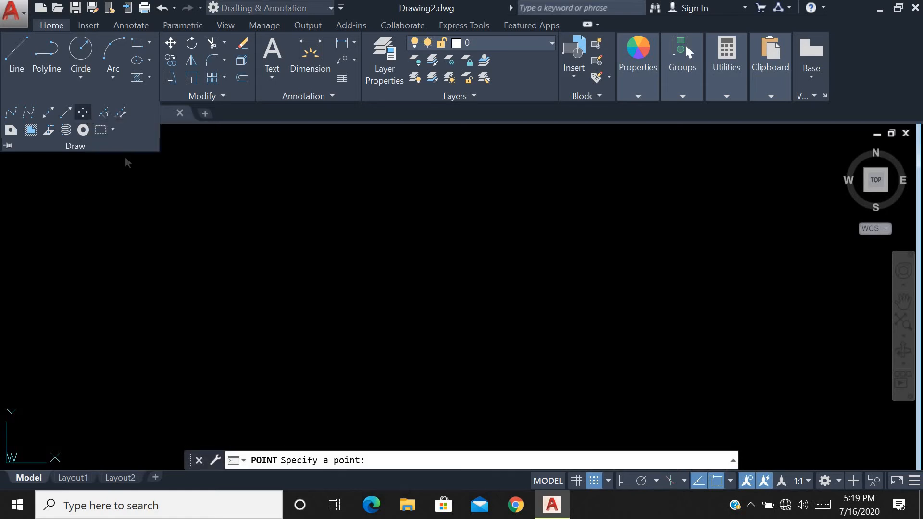
pyautogui.click(349, 218)
pyautogui.click(349, 306)
pyautogui.click(466, 236)
pyautogui.click(526, 325)
pyautogui.click(445, 322)
pyautogui.click(441, 251)
pyautogui.click(453, 195)
pyautogui.click(541, 220)
pyautogui.click(623, 306)
pyautogui.click(678, 258)
pyautogui.click(682, 227)
pyautogui.click(558, 287)
pyautogui.click(591, 399)
pyautogui.click(481, 397)
pyautogui.click(398, 364)
pyautogui.click(340, 331)
pyautogui.click(244, 369)
pyautogui.click(314, 183)
pyautogui.click(219, 220)
pyautogui.click(136, 265)
pyautogui.click(271, 283)
pyautogui.click(135, 326)
pyautogui.click(270, 331)
pyautogui.click(300, 280)
pyautogui.click(374, 270)
pyautogui.click(382, 326)
pyautogui.click(315, 410)
pyautogui.click(386, 410)
pyautogui.click(419, 351)
pyautogui.click(487, 348)
pyautogui.click(548, 354)
pyautogui.click(581, 307)
pyautogui.click(527, 258)
pyautogui.click(546, 231)
pyautogui.click(477, 299)
pyautogui.click(510, 252)
pyautogui.click(521, 178)
pyautogui.press('Escape')
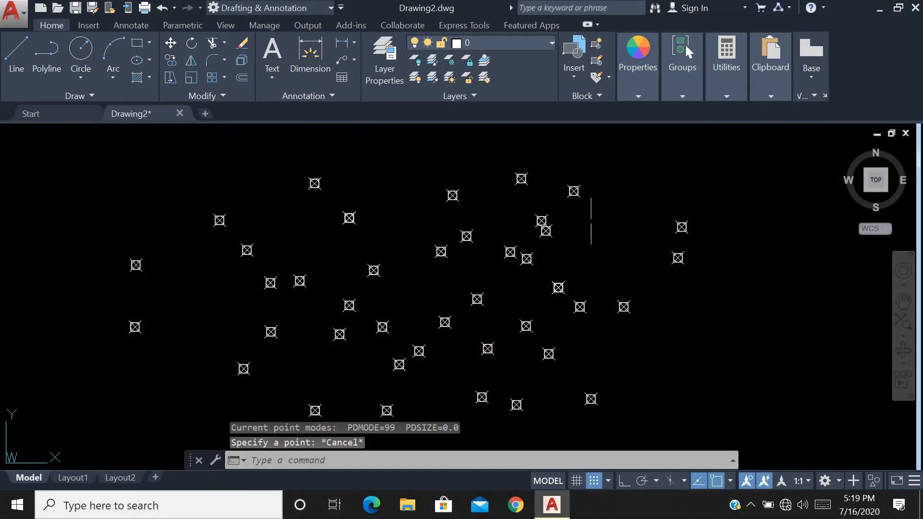
# - Erase all the scattered points with a crossing selection
pyautogui.scroll(-2, 623, 198)
pyautogui.click(724, 165)
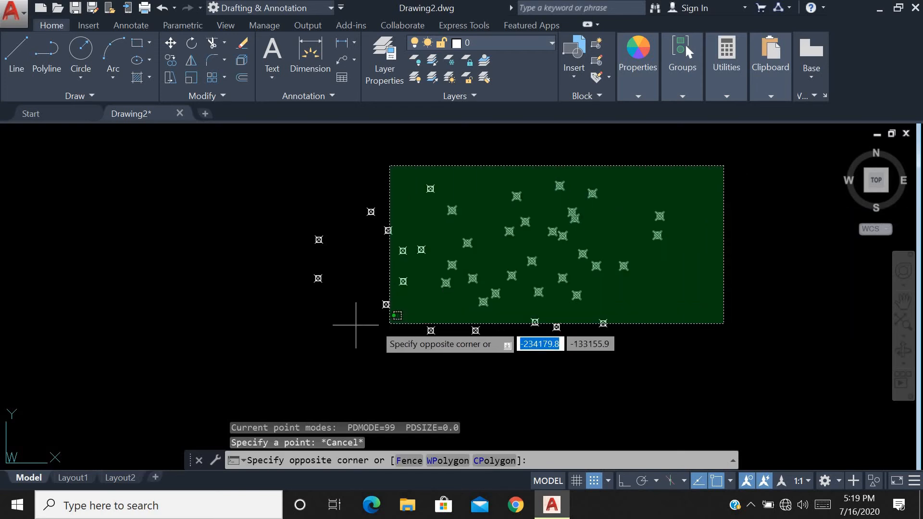
pyautogui.click(267, 352)
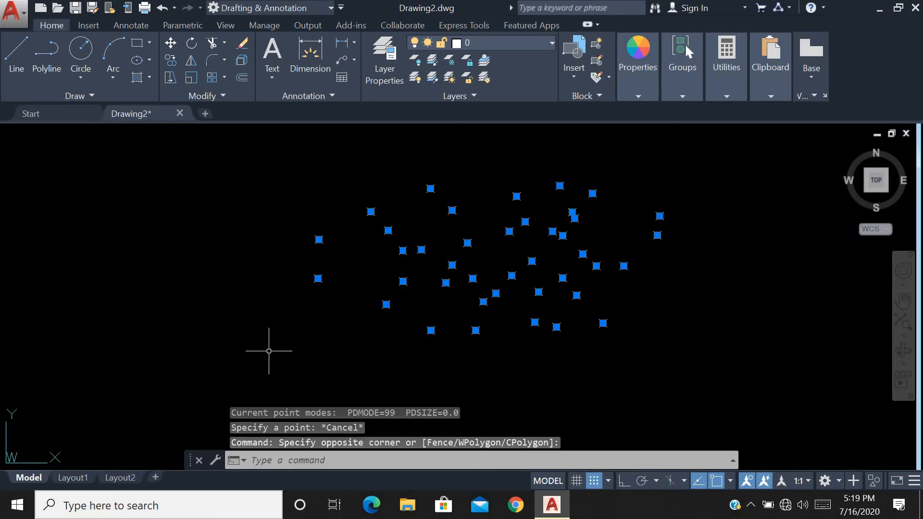
pyautogui.press('Delete')
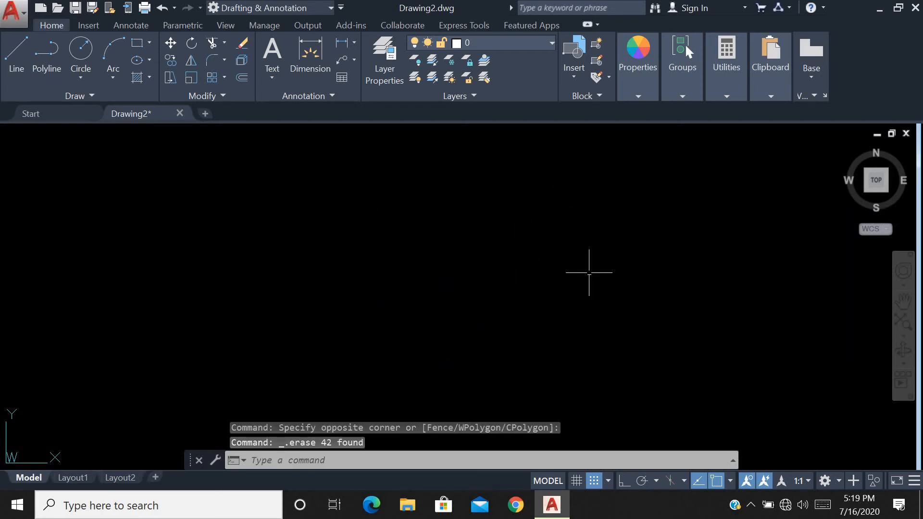
# - Set the point style back to the single dot, the first style in the Point Style options
pyautogui.click(726, 67)
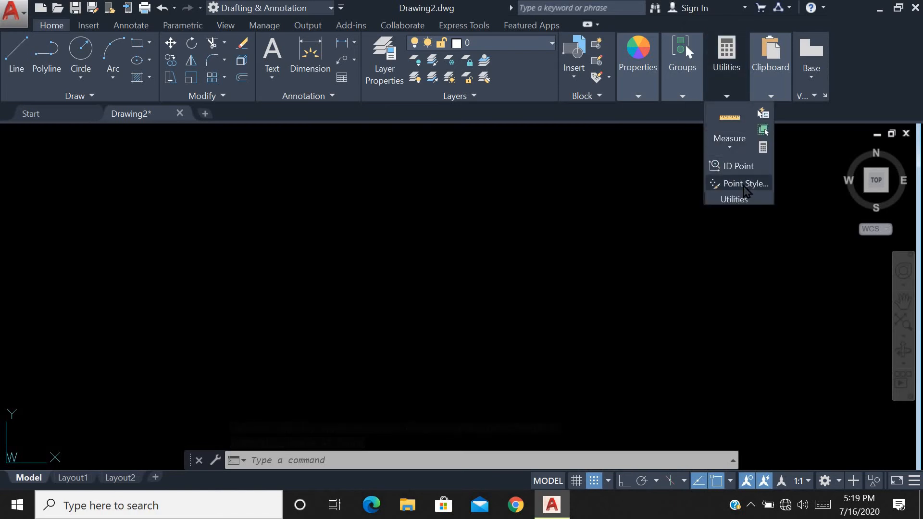
pyautogui.click(744, 184)
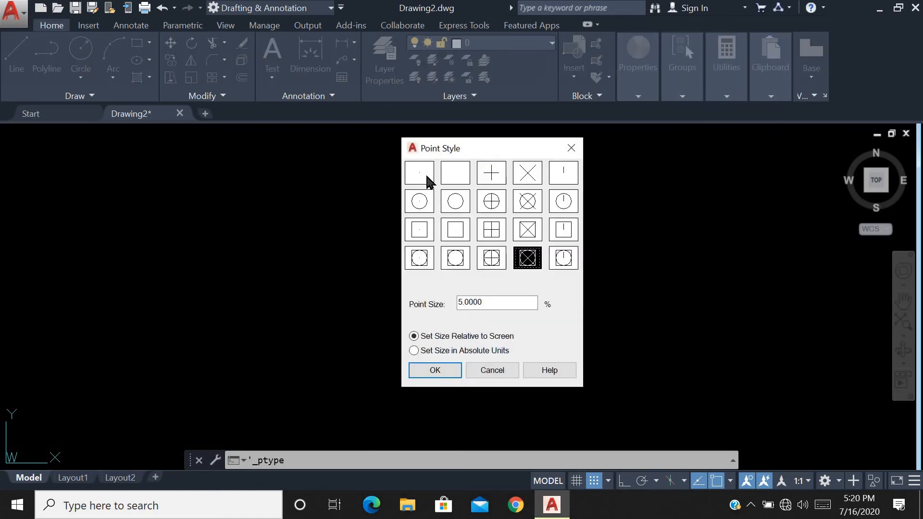
pyautogui.click(425, 172)
pyautogui.click(435, 370)
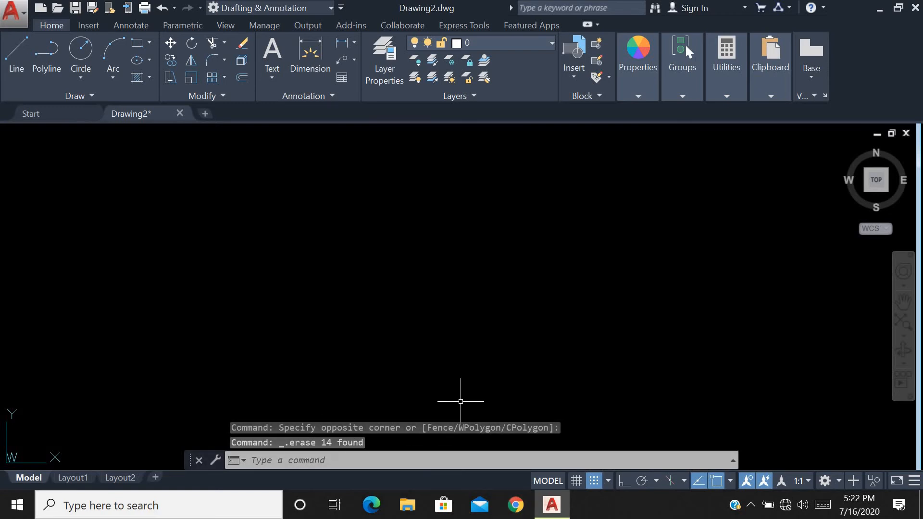
# - Scatter about thirty donuts with inside diameter 100 and outside diameter 200 across the drawing area, and end the DONUT command
pyautogui.write('do')
pyautogui.press('Return')
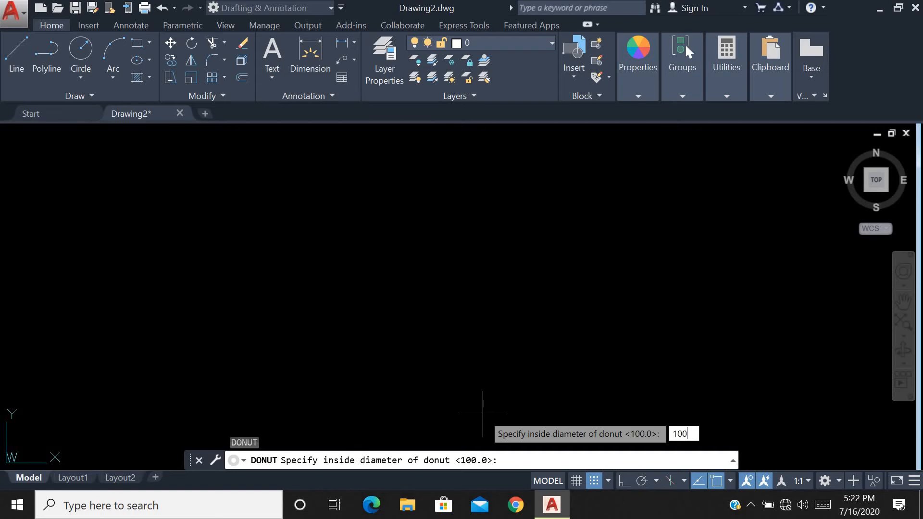
pyautogui.press('Return')
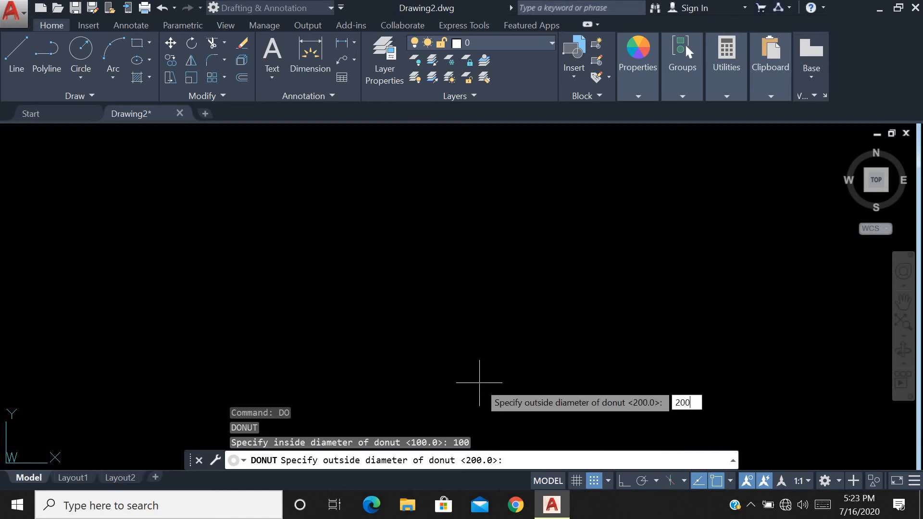
pyautogui.press('Return')
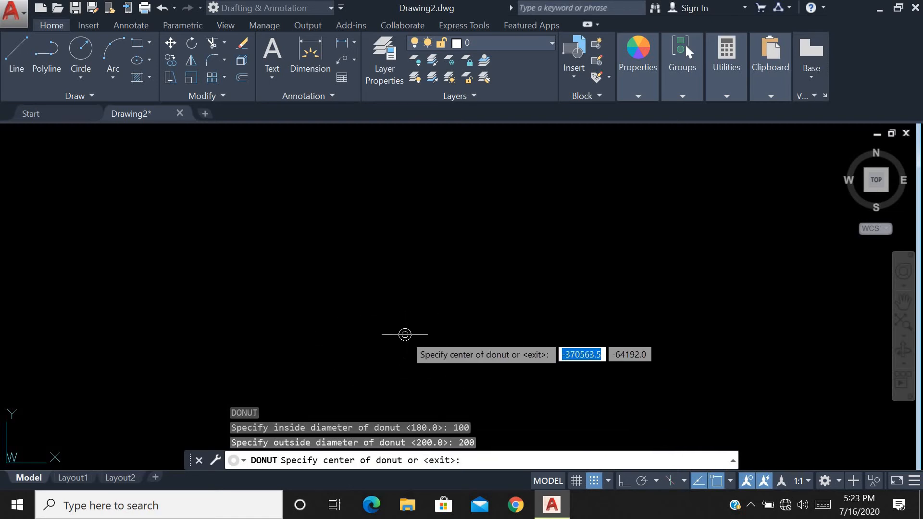
pyautogui.click(323, 262)
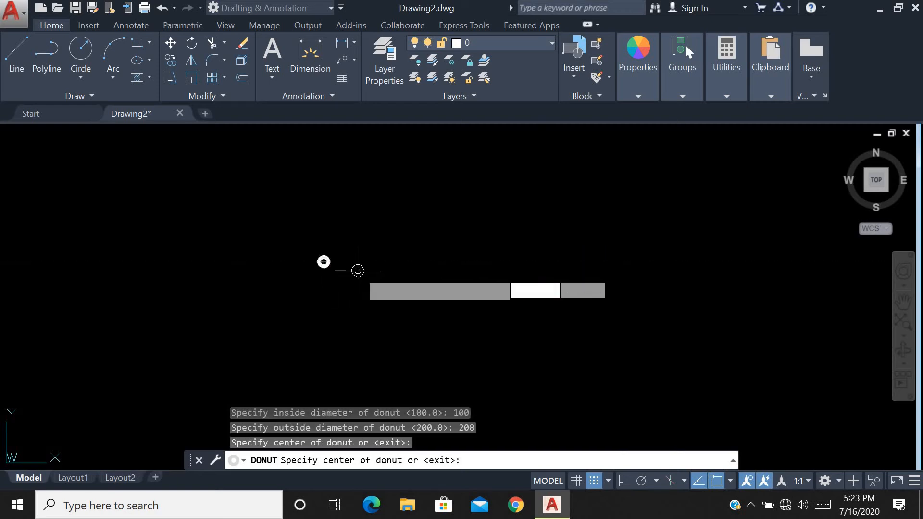
pyautogui.click(382, 262)
pyautogui.click(355, 308)
pyautogui.click(402, 298)
pyautogui.click(411, 324)
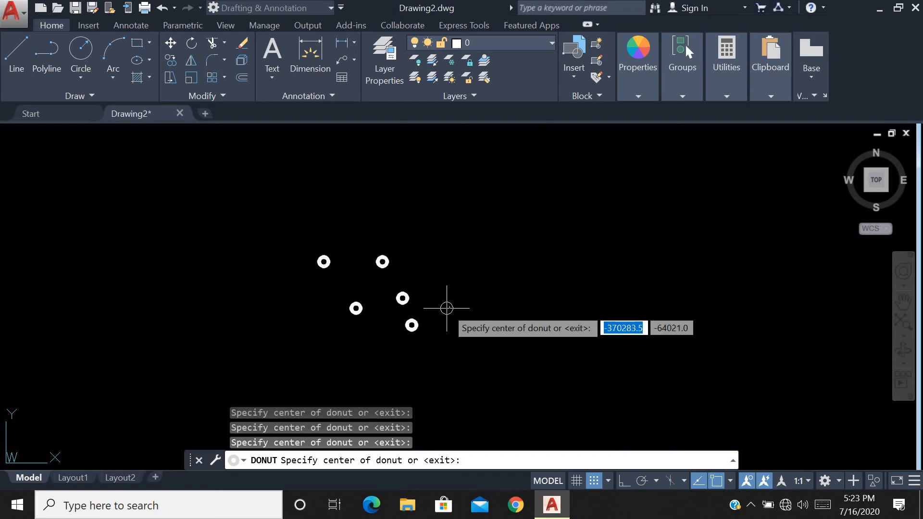
pyautogui.click(465, 288)
pyautogui.click(446, 240)
pyautogui.click(421, 255)
pyautogui.click(508, 262)
pyautogui.click(483, 336)
pyautogui.click(459, 336)
pyautogui.click(414, 355)
pyautogui.click(328, 355)
pyautogui.click(257, 349)
pyautogui.click(278, 296)
pyautogui.click(307, 232)
pyautogui.click(357, 209)
pyautogui.click(409, 189)
pyautogui.click(476, 215)
pyautogui.click(569, 302)
pyautogui.click(534, 348)
pyautogui.click(499, 367)
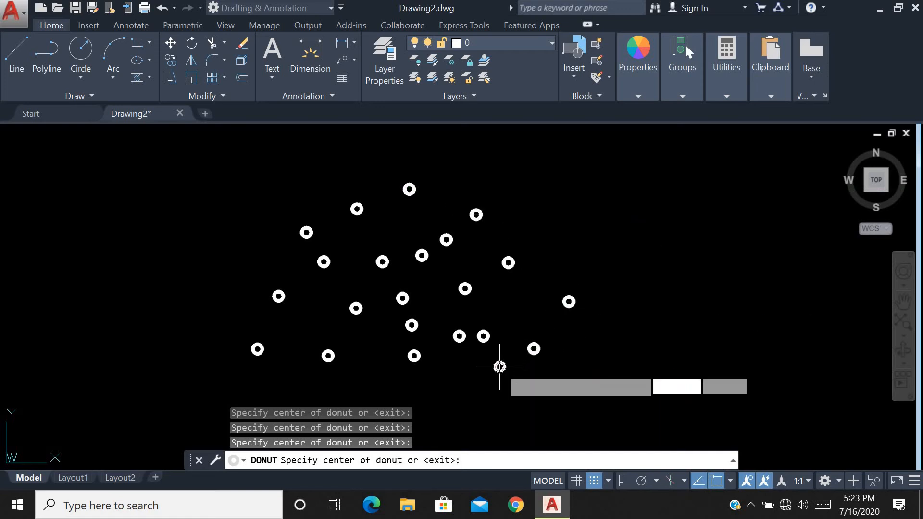
pyautogui.click(471, 389)
pyautogui.click(399, 384)
pyautogui.click(379, 351)
pyautogui.click(350, 379)
pyautogui.click(304, 387)
pyautogui.click(244, 323)
pyautogui.click(259, 276)
pyautogui.click(318, 276)
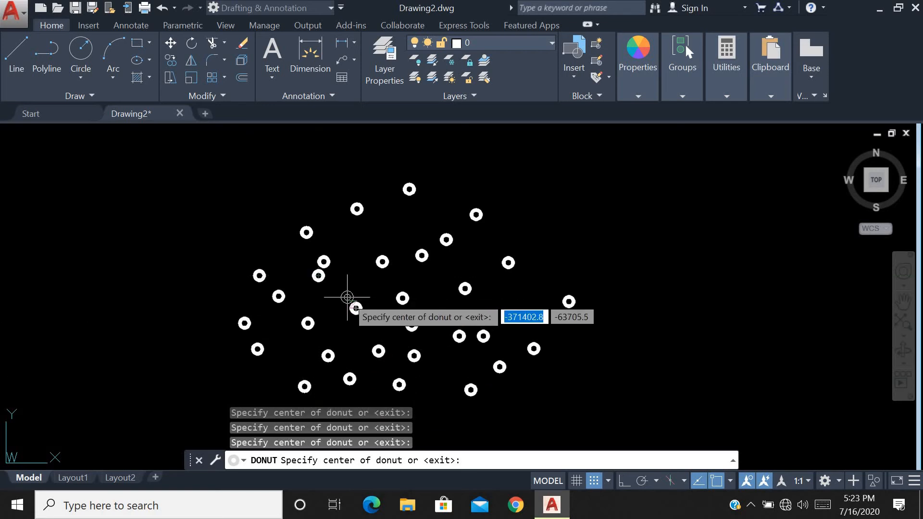
pyautogui.press('Escape')
# - Erase all the small donuts with a crossing selection
pyautogui.scroll(-2, 424, 270)
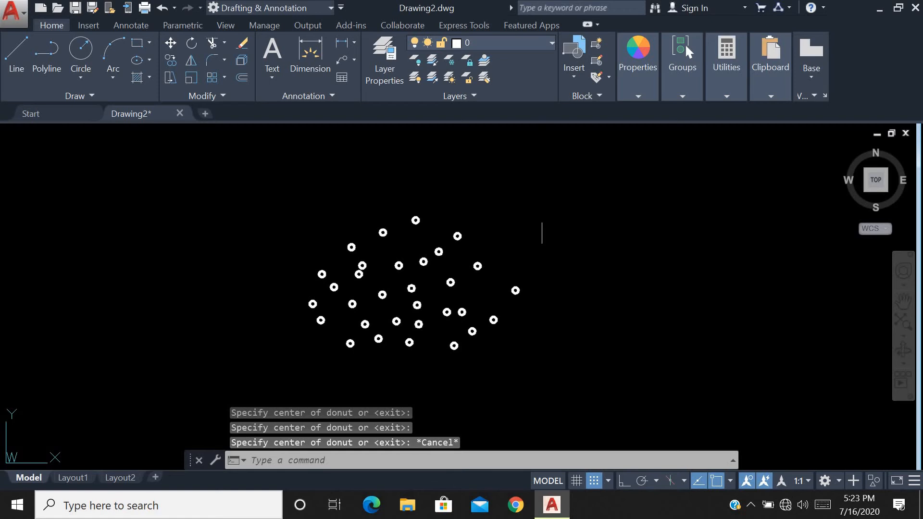
pyautogui.click(557, 197)
pyautogui.click(280, 384)
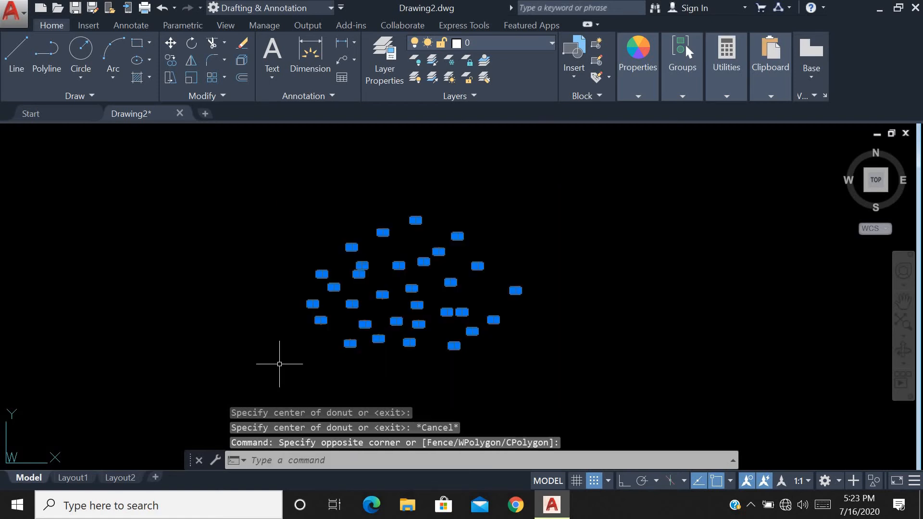
pyautogui.press('Delete')
# - Place five donuts with inside diameter 500 and outside diameter 1000 in the drawing area, and end the DONUT command
pyautogui.write('D')
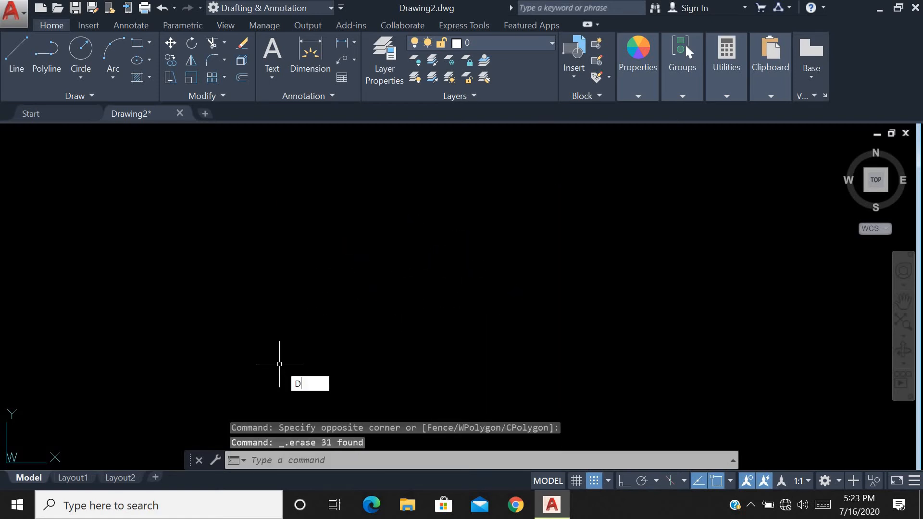
pyautogui.press('Return')
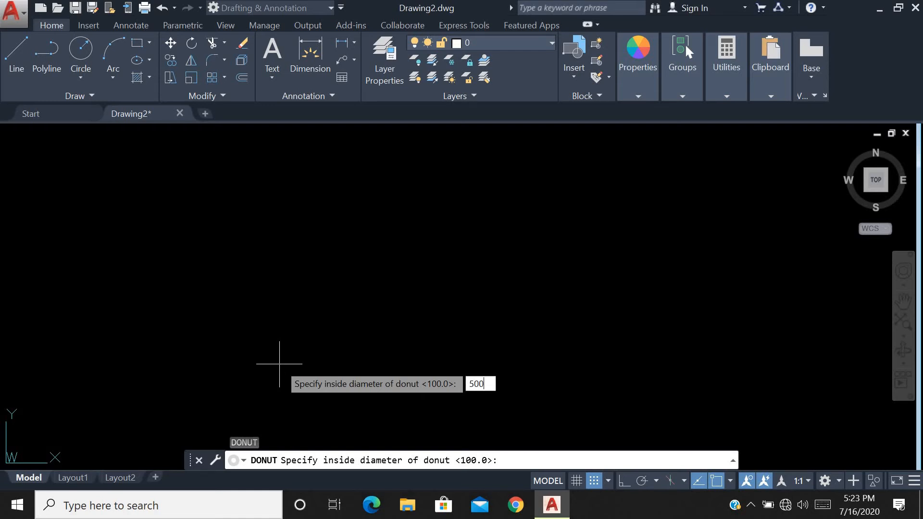
pyautogui.press('Return')
pyautogui.write('1000')
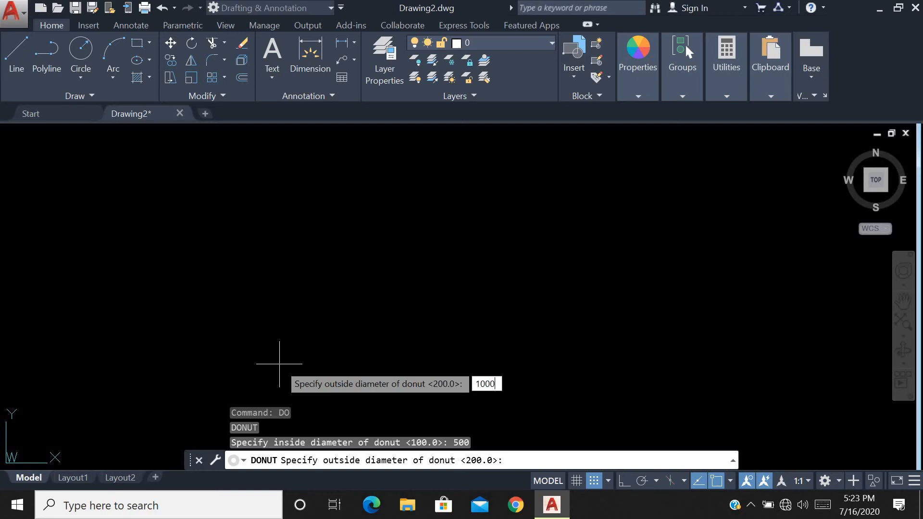
pyautogui.press('Return')
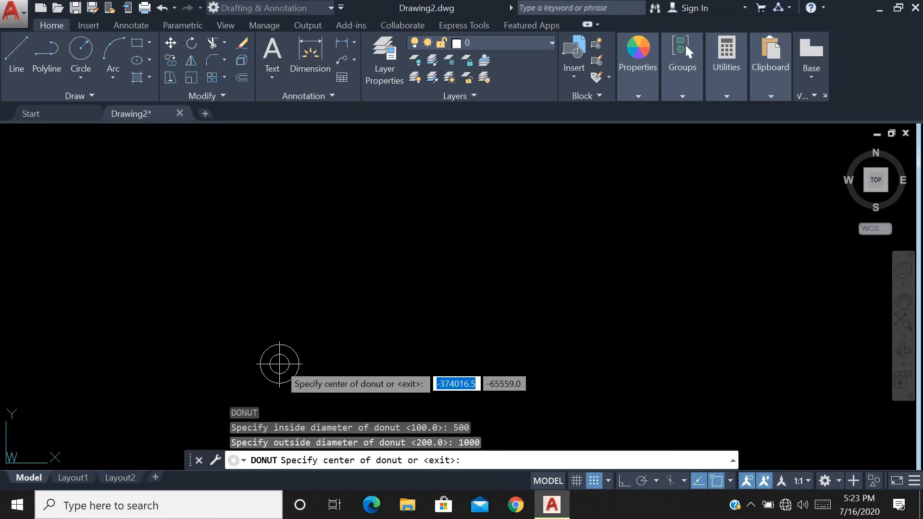
pyautogui.click(308, 331)
pyautogui.click(407, 312)
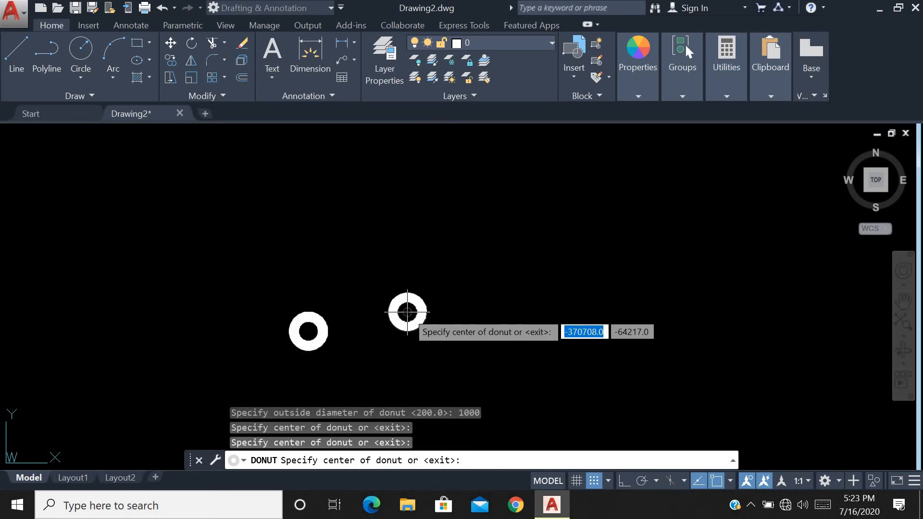
pyautogui.click(524, 211)
pyautogui.click(533, 270)
pyautogui.click(482, 339)
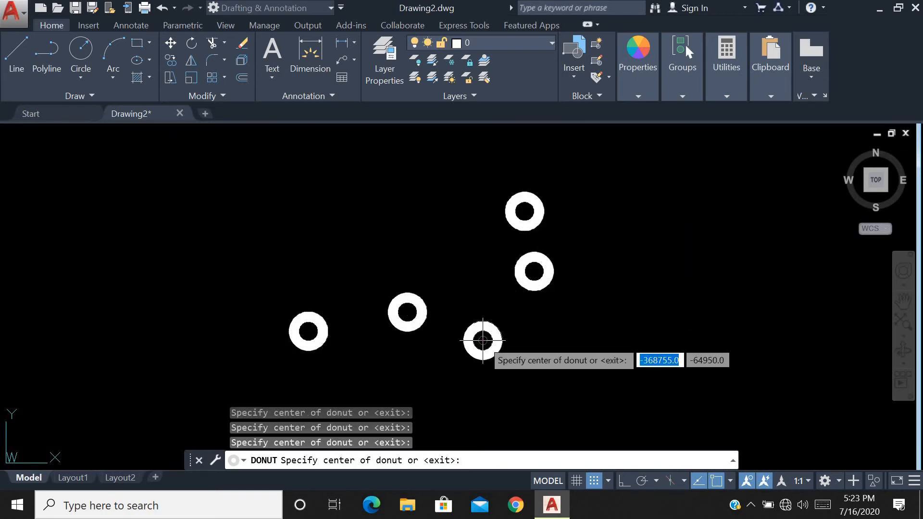
pyautogui.press('Escape')
# - Erase the five large donuts with a crossing selection
pyautogui.scroll(-4, 650, 254)
pyautogui.click(654, 237)
pyautogui.click(417, 362)
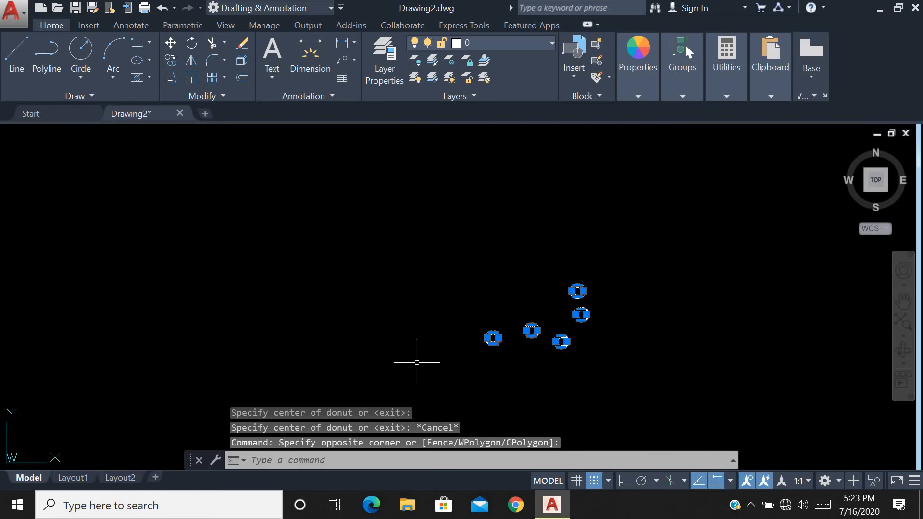
pyautogui.press('Delete')
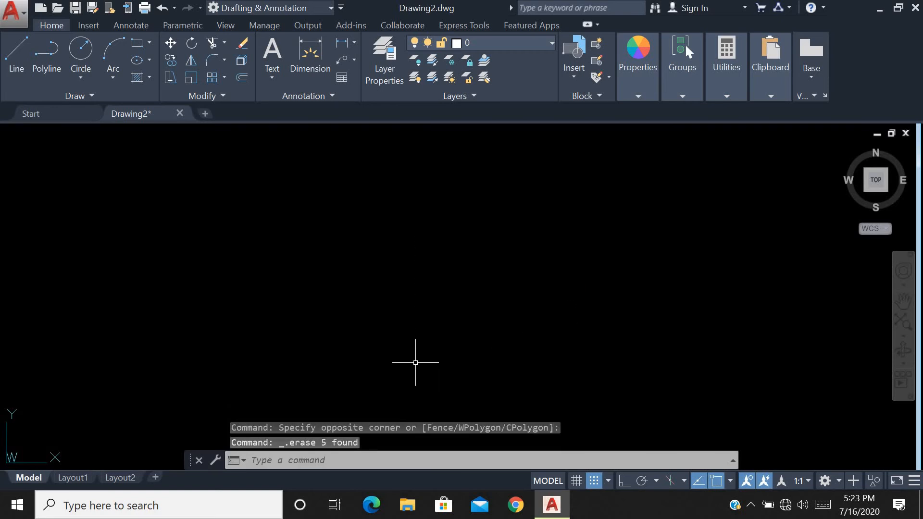
pyautogui.click(85, 100)
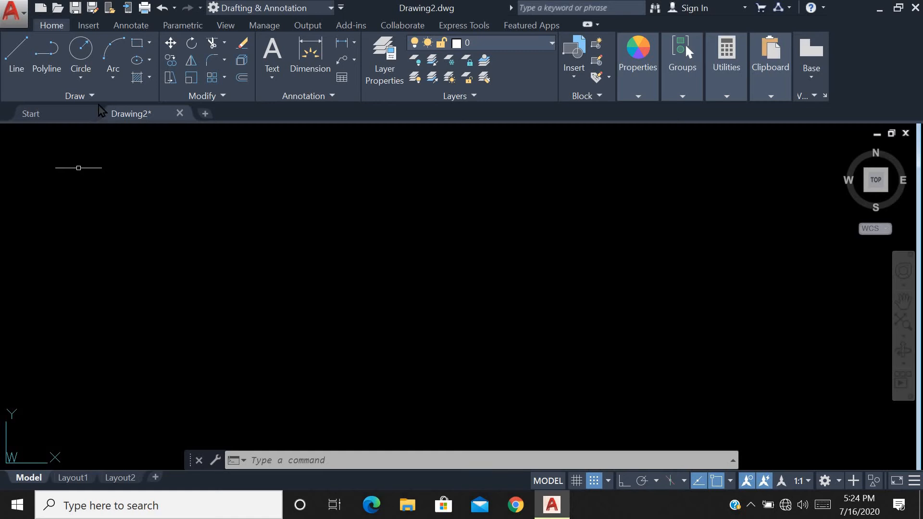
pyautogui.click(102, 99)
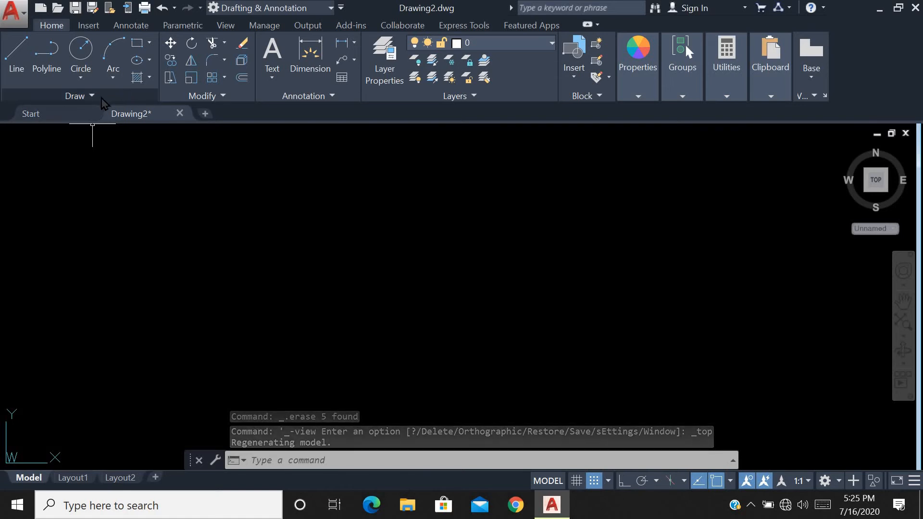
pyautogui.click(102, 98)
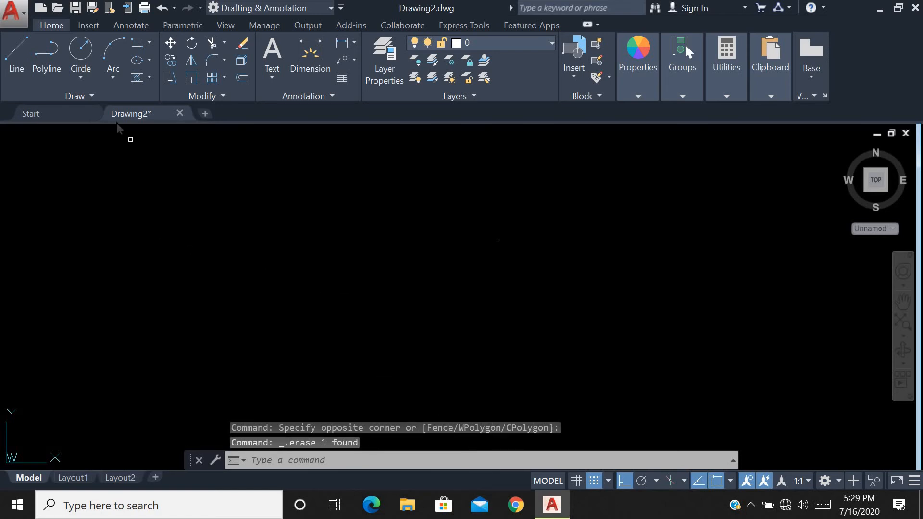
pyautogui.click(94, 96)
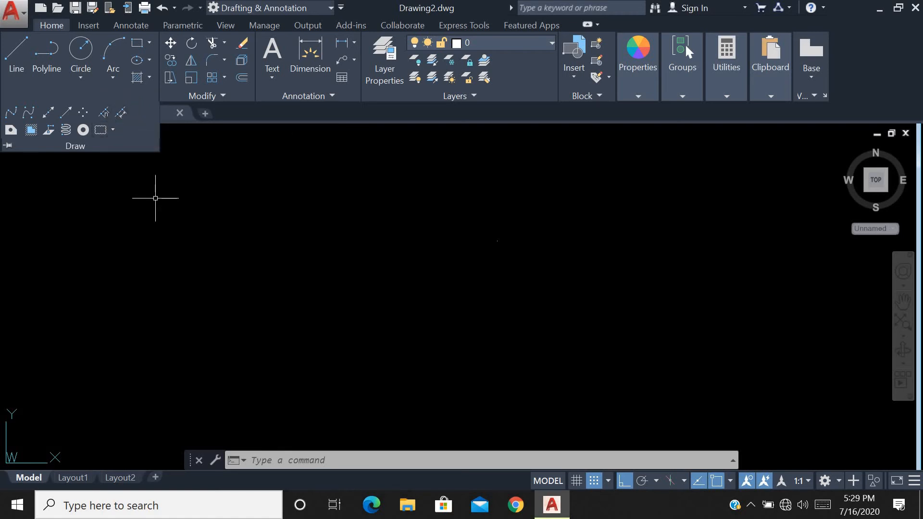
pyautogui.press('Escape')
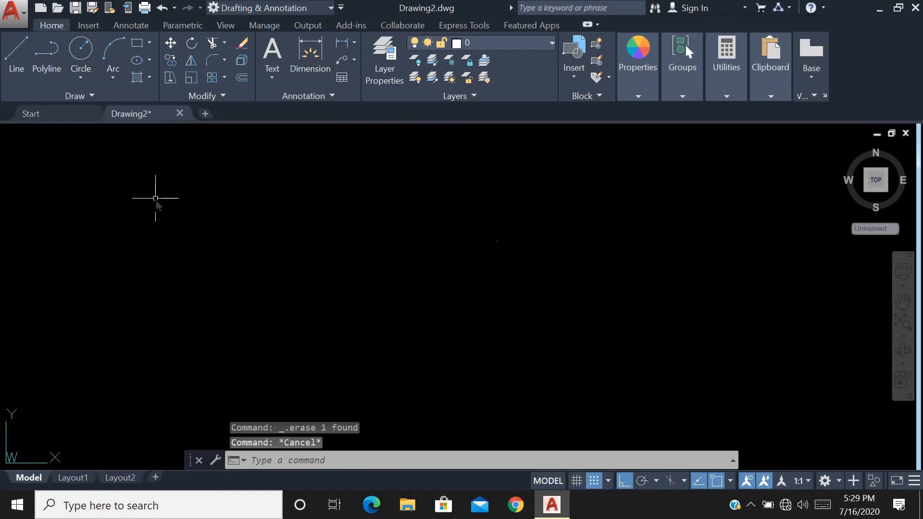
# - Draw a horizontal line 5000 units long across the middle of the drawing area, and end the LINE command
pyautogui.write('l')
pyautogui.press('Return')
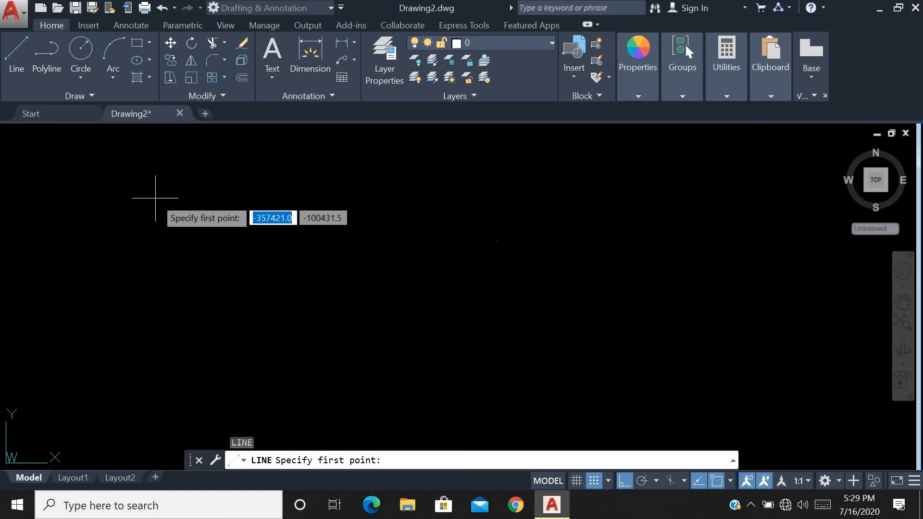
pyautogui.click(172, 290)
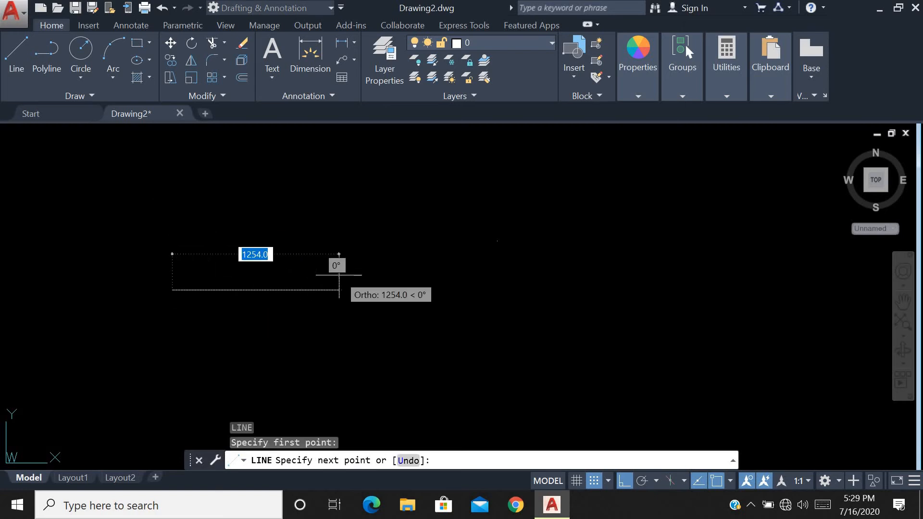
pyautogui.write('5000')
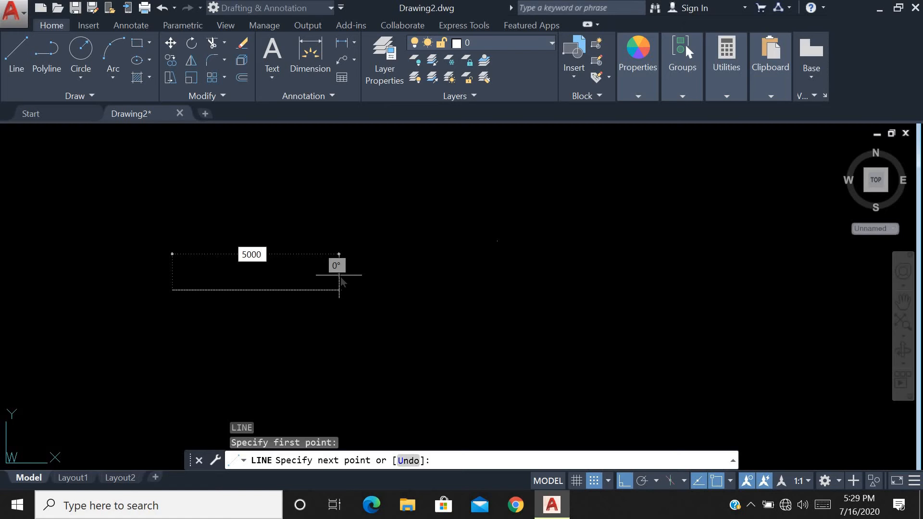
pyautogui.press('Return')
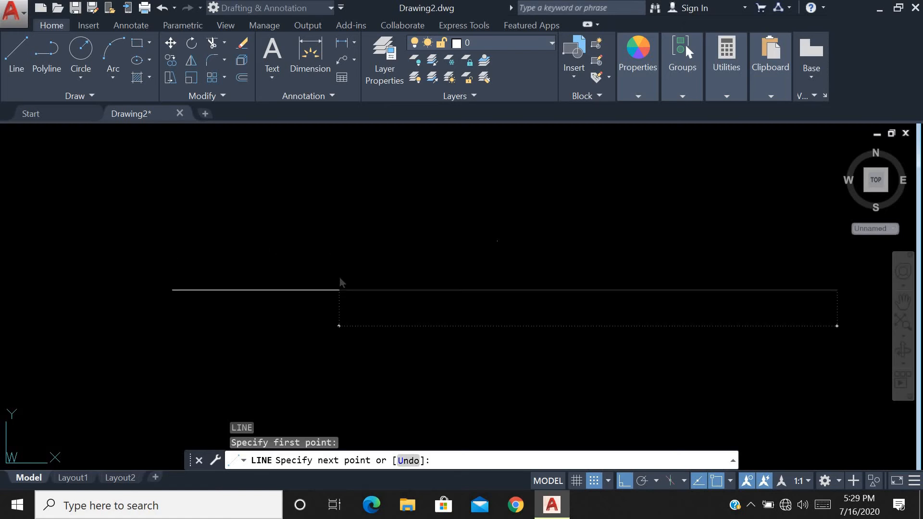
pyautogui.press('Escape')
pyautogui.press('Escape')
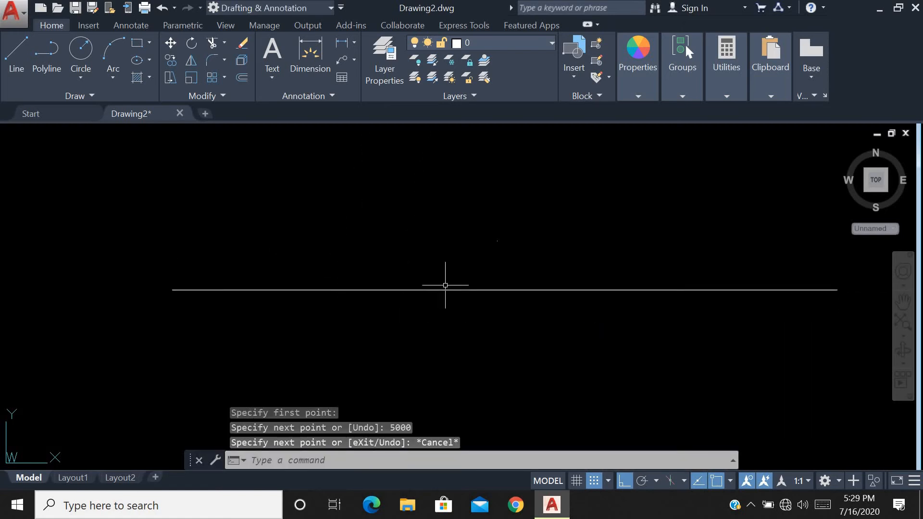
pyautogui.scroll(-4, 435, 291)
pyautogui.click(488, 259)
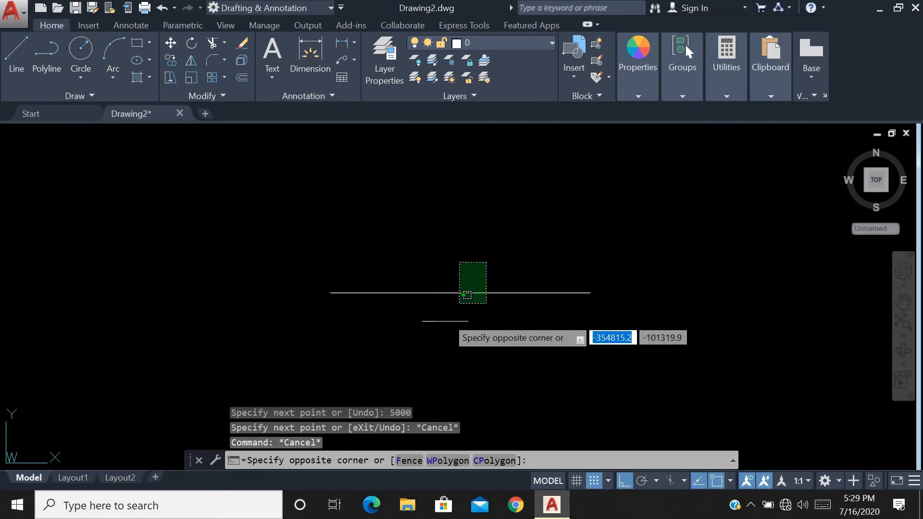
pyautogui.click(437, 330)
pyautogui.press('Escape')
# - Erase the stray point just above the horizontal line using a crossing selection, and clear any remaining selection
pyautogui.click(479, 253)
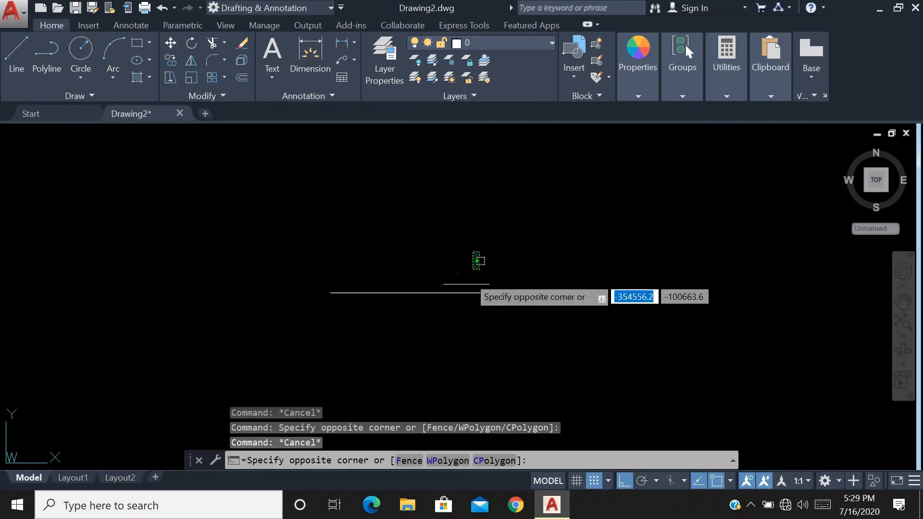
pyautogui.click(457, 304)
pyautogui.press('Escape')
pyautogui.click(470, 269)
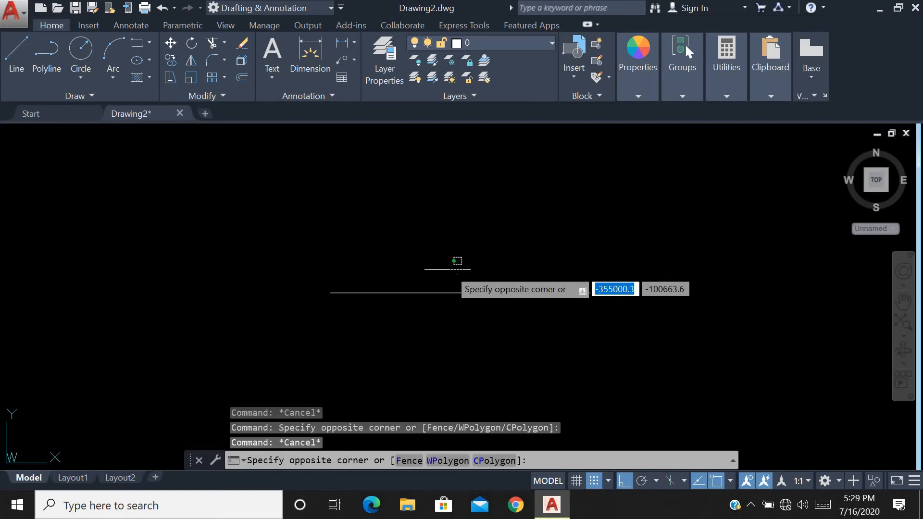
pyautogui.click(431, 279)
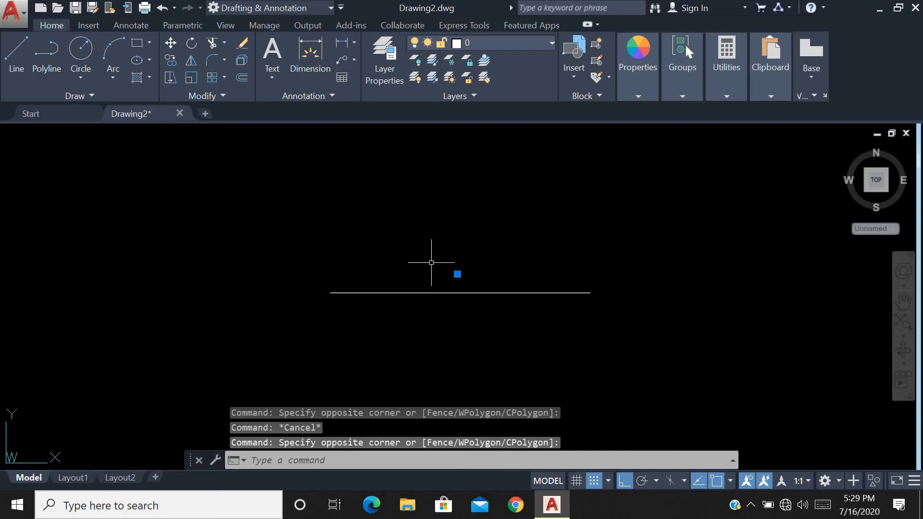
pyautogui.press('Delete')
pyautogui.click(431, 263)
pyautogui.click(357, 360)
pyautogui.press('Escape')
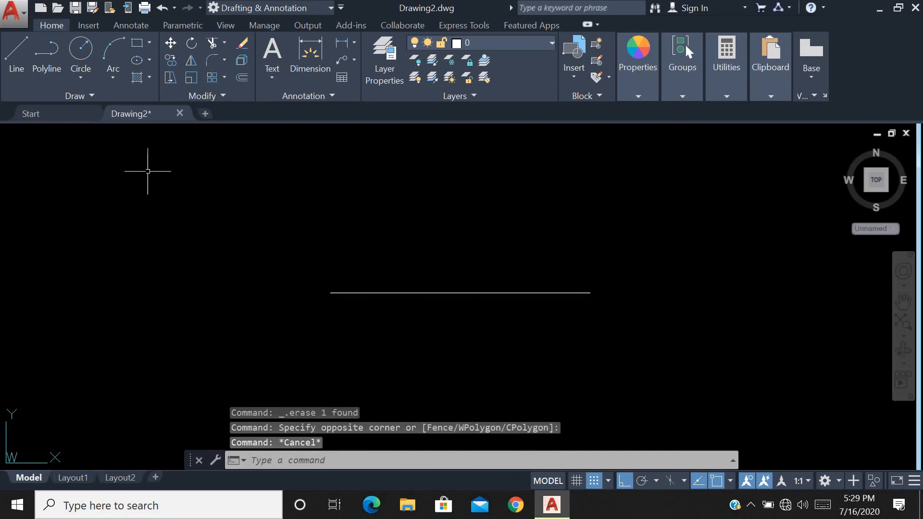
# - Divide the horizontal line into 10 equal segments, and check the division points with a crossing selection
pyautogui.click(91, 97)
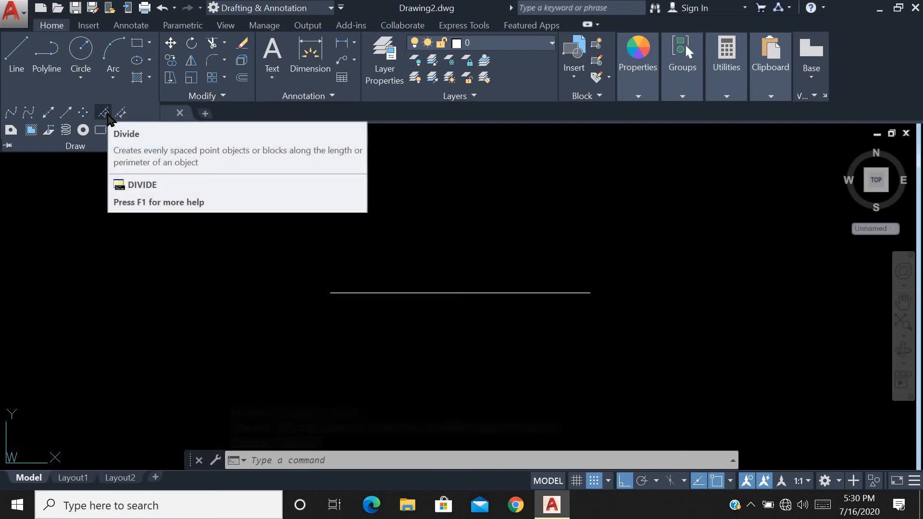
pyautogui.click(107, 115)
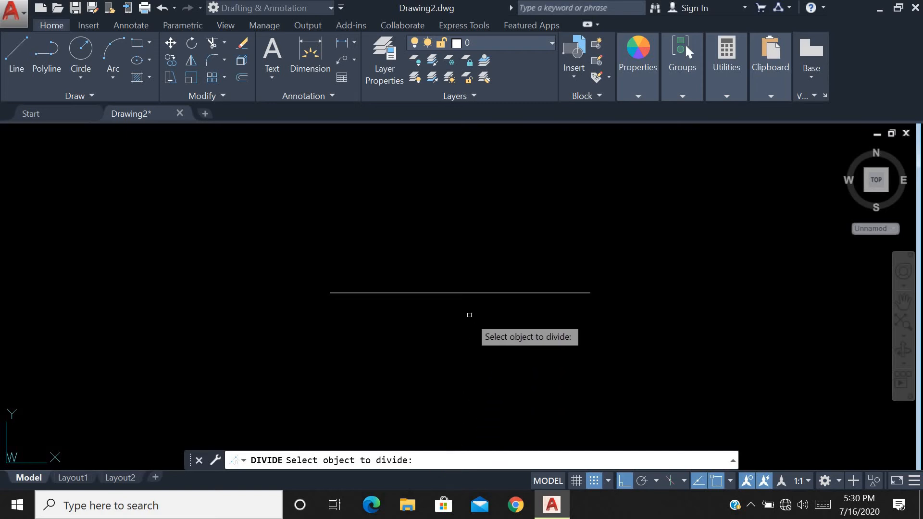
pyautogui.click(465, 293)
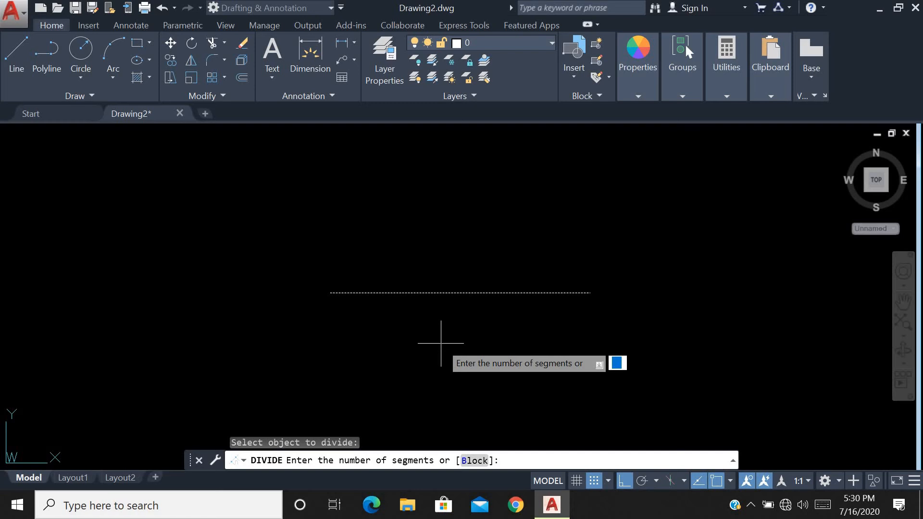
pyautogui.write('10')
pyautogui.press('Return')
pyautogui.click(531, 267)
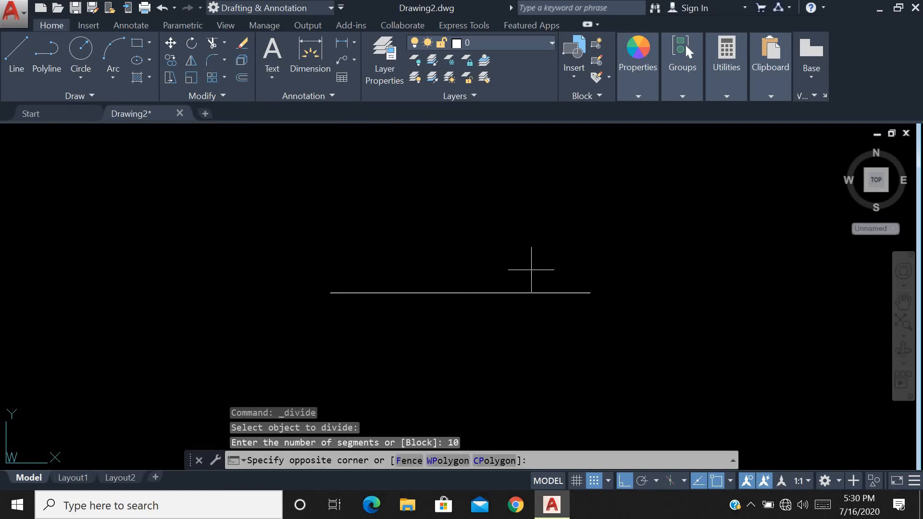
pyautogui.click(495, 313)
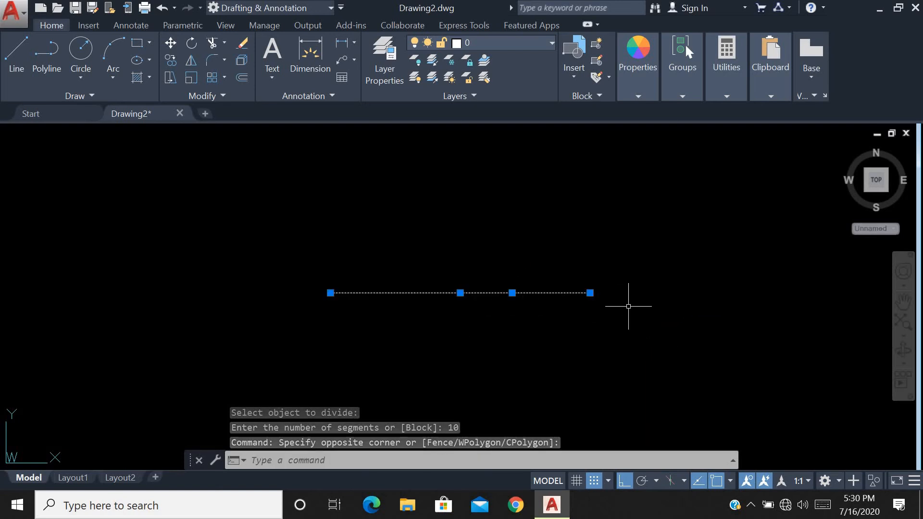
pyautogui.press('Escape')
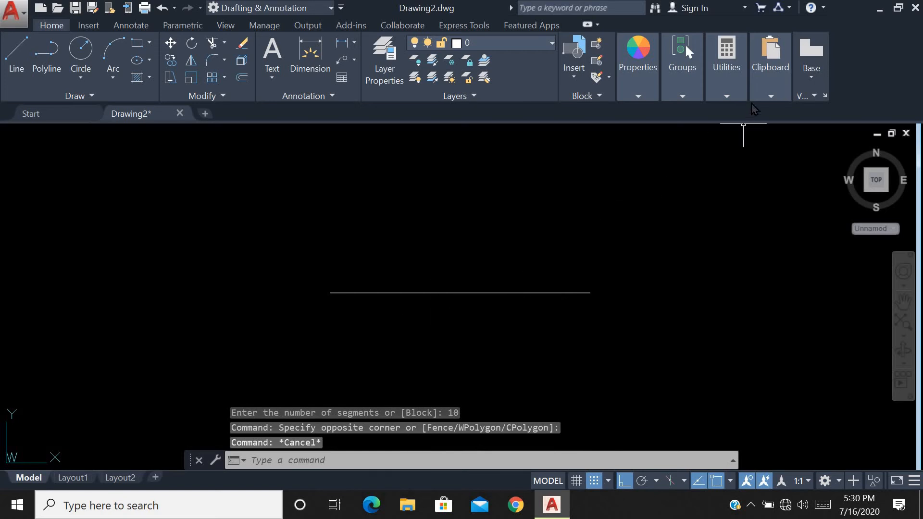
# - Set the point style to the X inside a circle and square
pyautogui.click(735, 98)
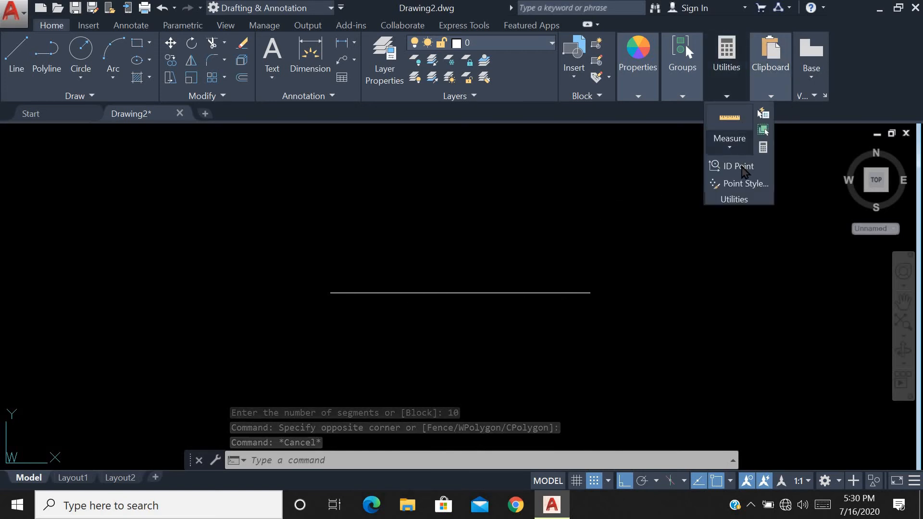
pyautogui.click(742, 183)
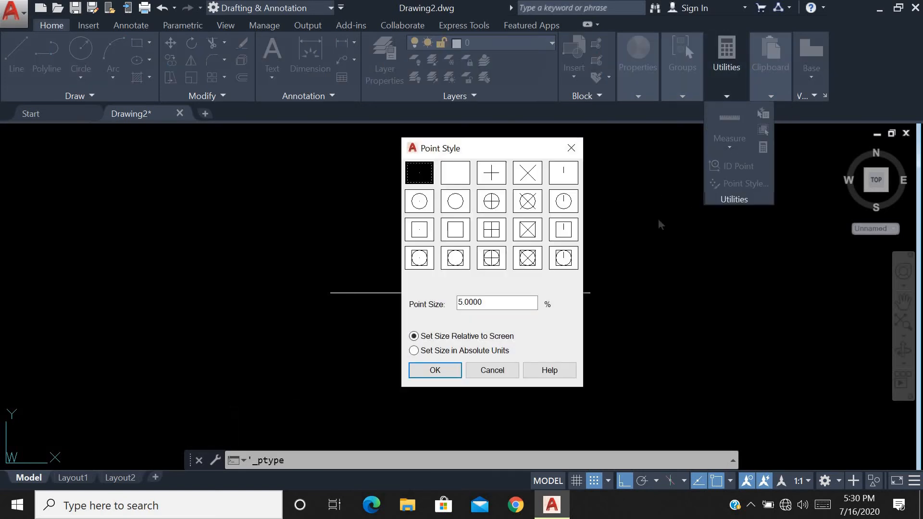
pyautogui.click(527, 258)
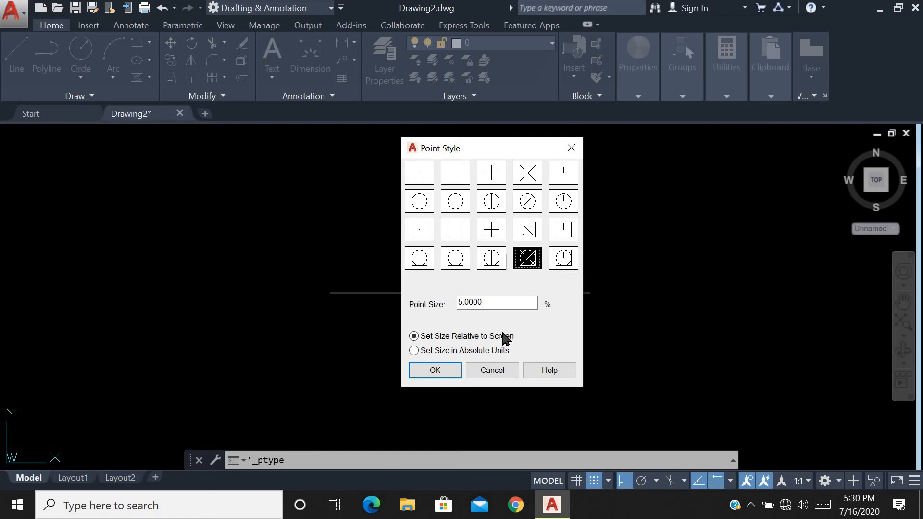
pyautogui.click(445, 371)
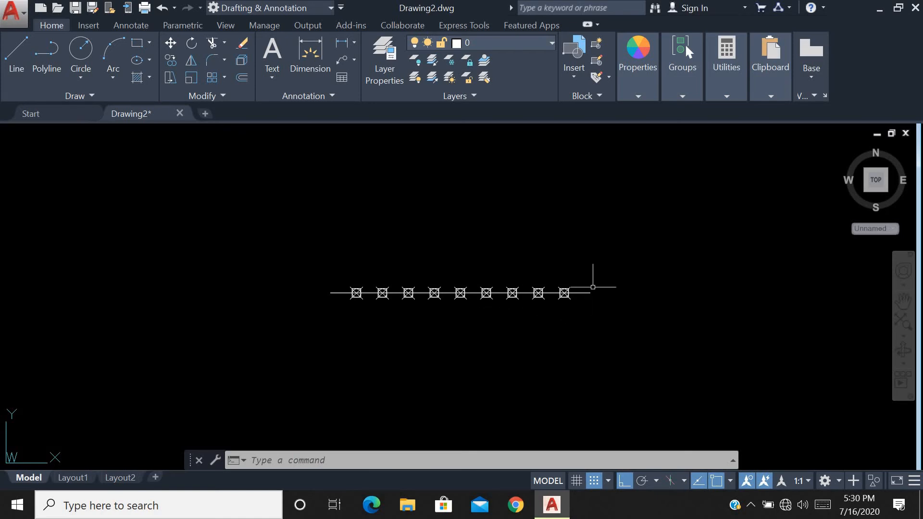
# - Draw a wide horizontal rectangle below the divided line
pyautogui.scroll(-1, 324, 239)
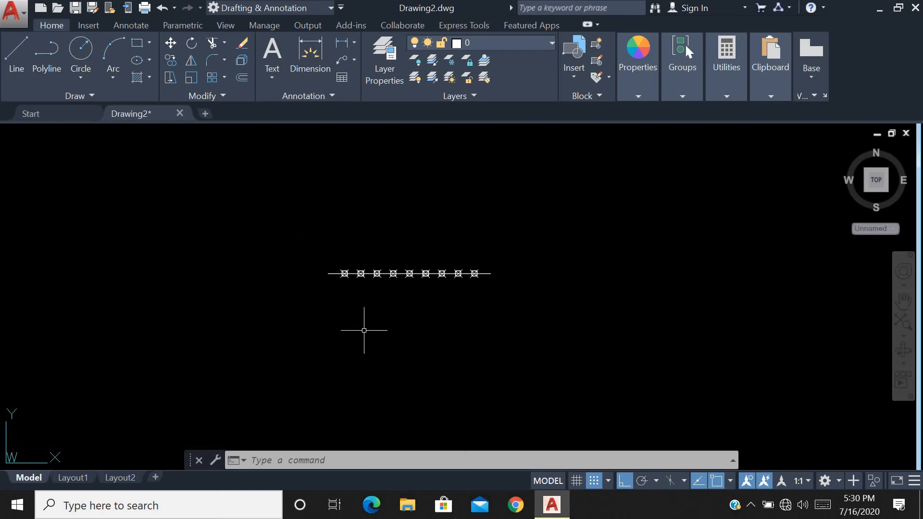
pyautogui.write('REC')
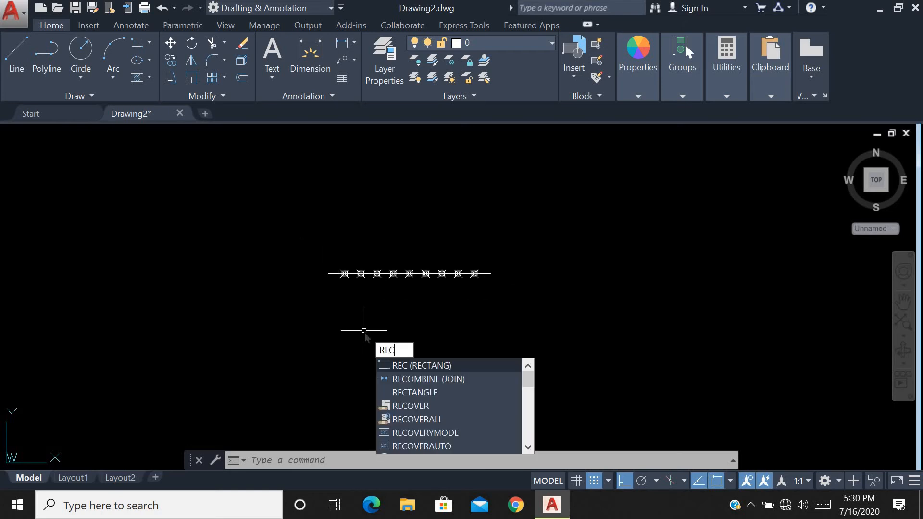
pyautogui.press('Return')
pyautogui.click(366, 318)
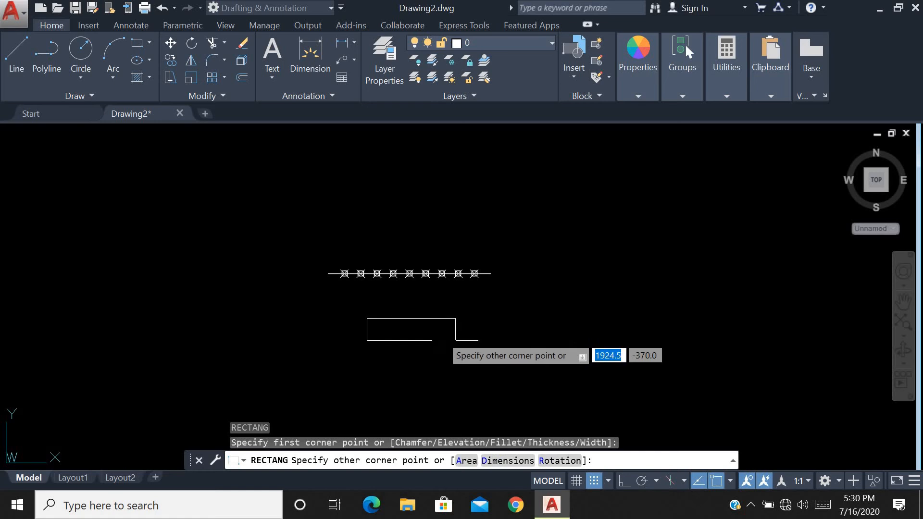
pyautogui.click(516, 361)
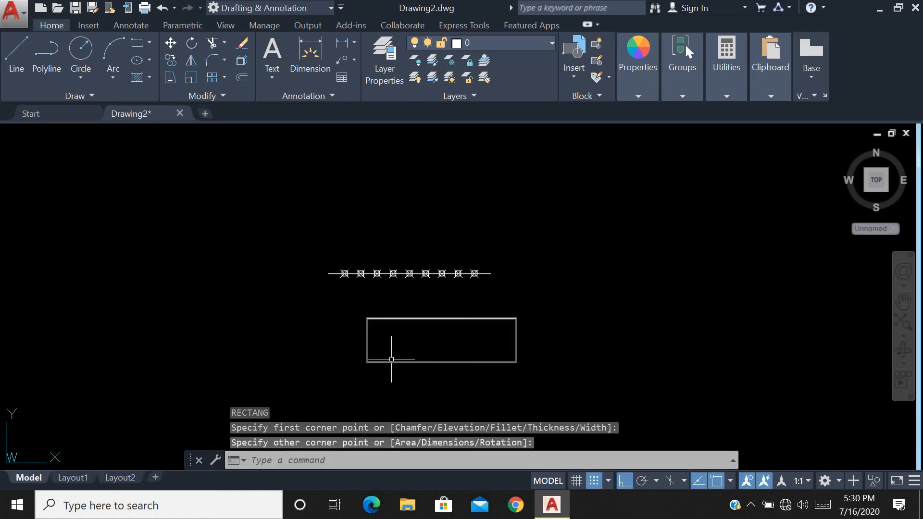
# - Explode the rectangle into separate lines
pyautogui.click(423, 344)
pyautogui.click(401, 383)
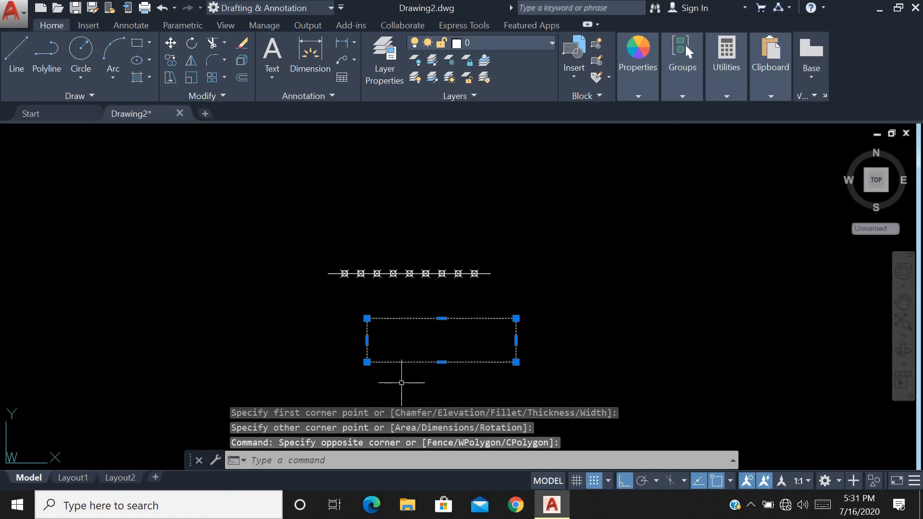
pyautogui.write('x')
pyautogui.press('Return')
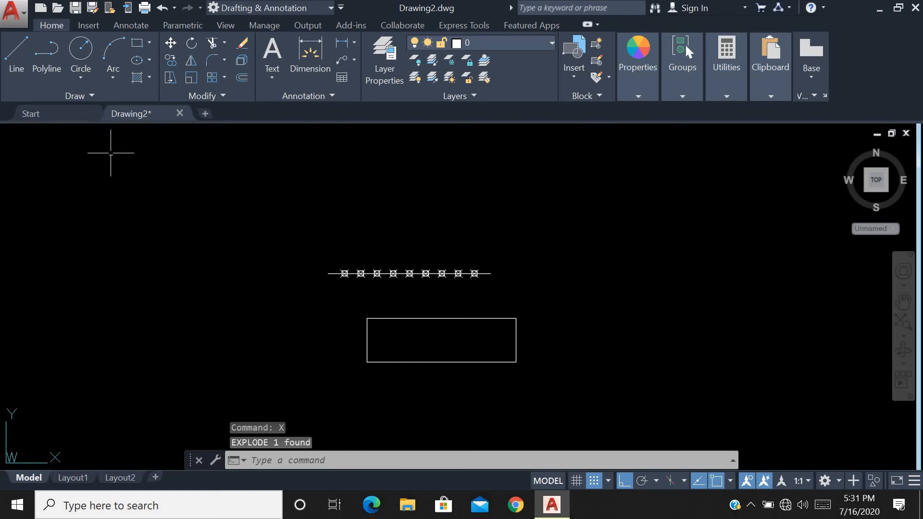
# - Divide the exploded rectangle's bottom edge into 5 equal segments
pyautogui.write('DIV')
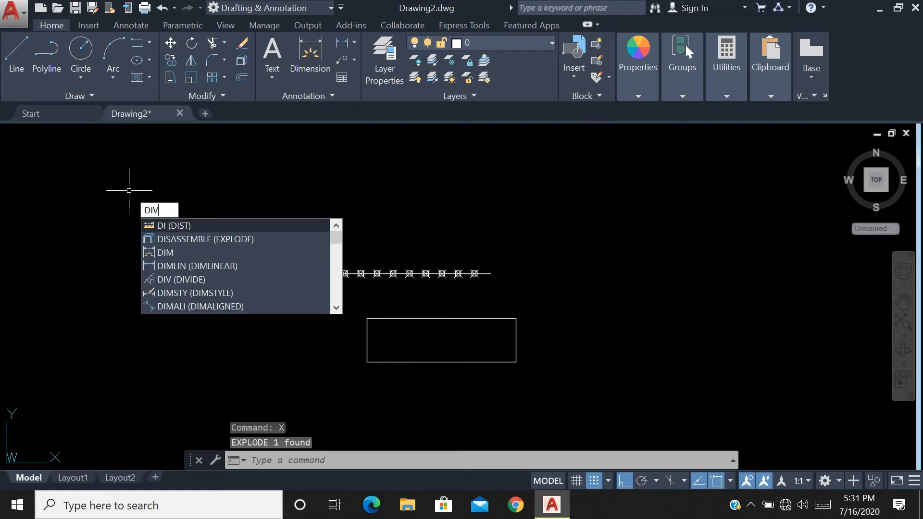
pyautogui.press('Return')
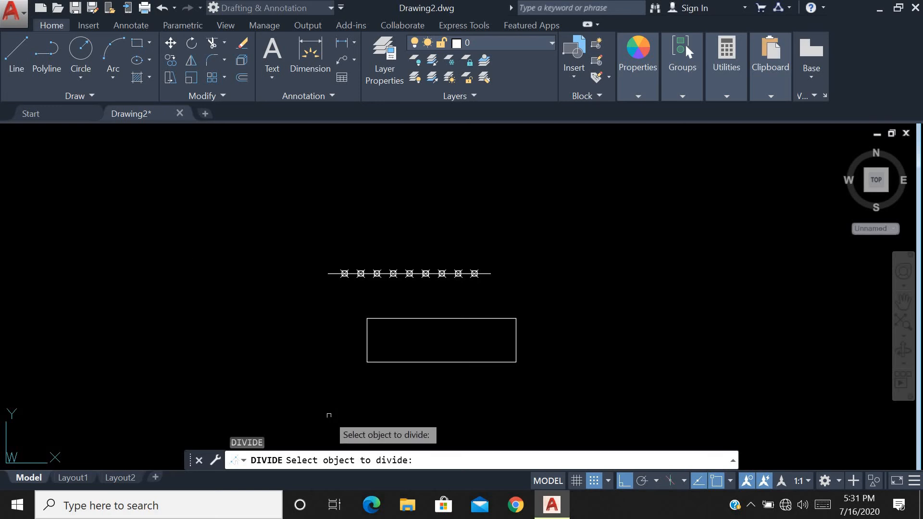
pyautogui.click(410, 360)
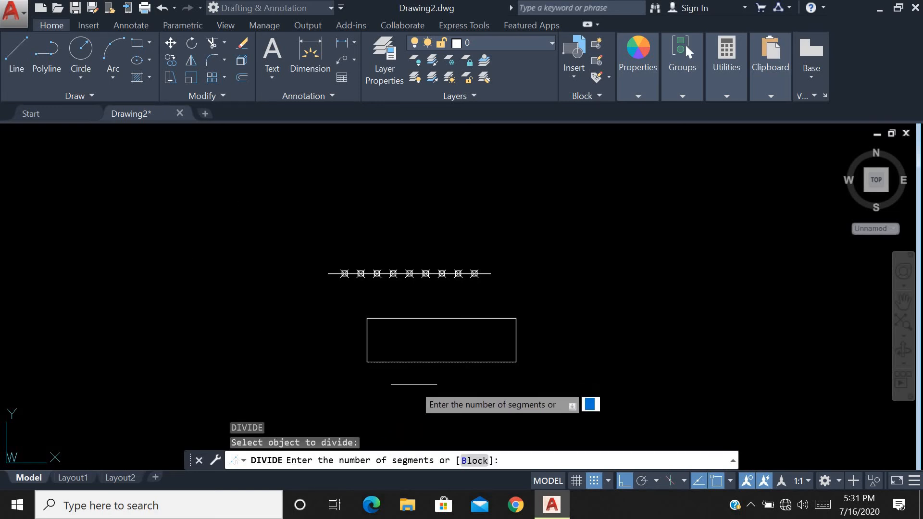
pyautogui.write('5')
pyautogui.press('Return')
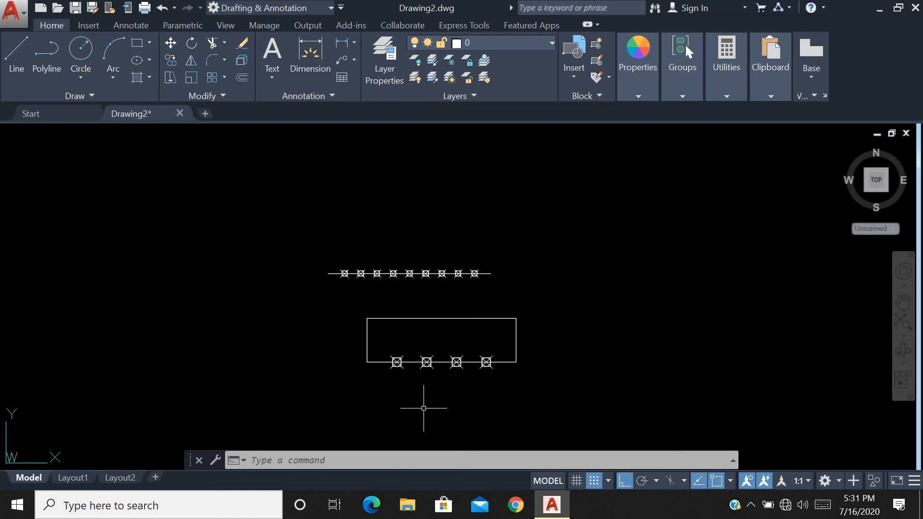
# - Divide the rectangle's top edge into 10 equal segments
pyautogui.press('Return')
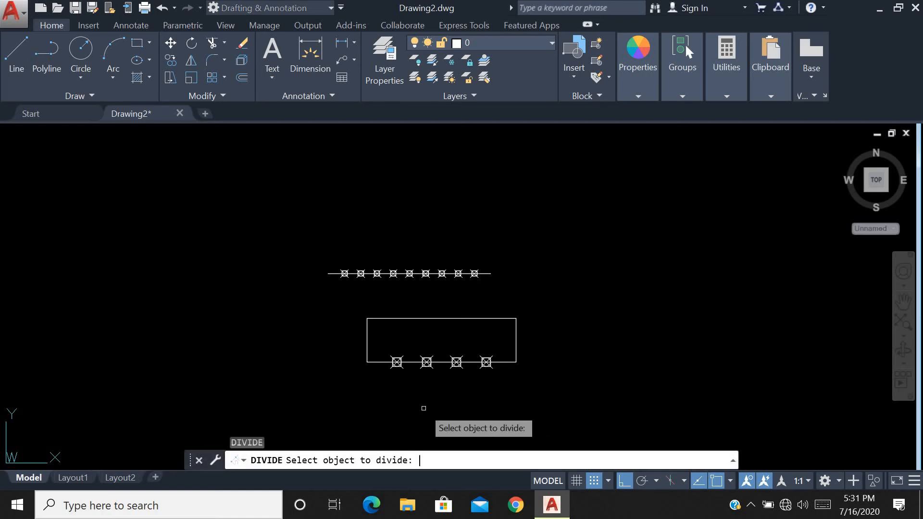
pyautogui.click(468, 318)
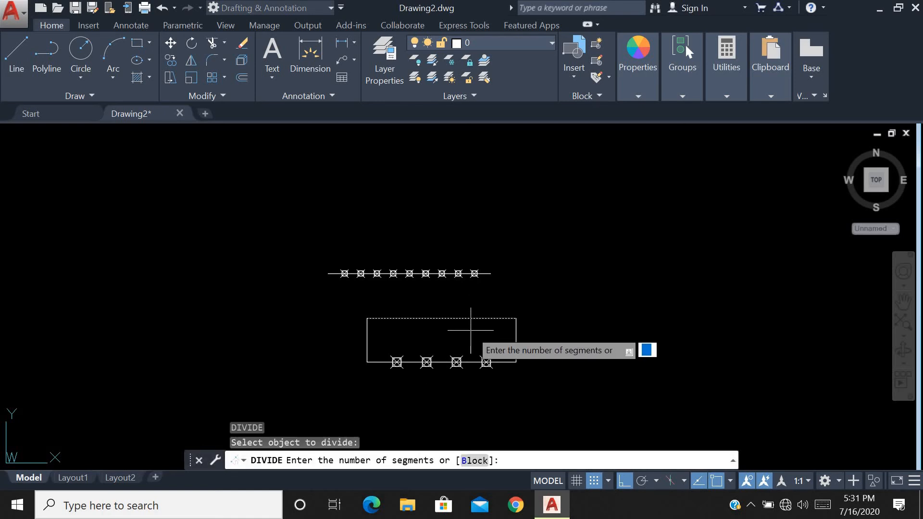
pyautogui.write('10')
pyautogui.press('Return')
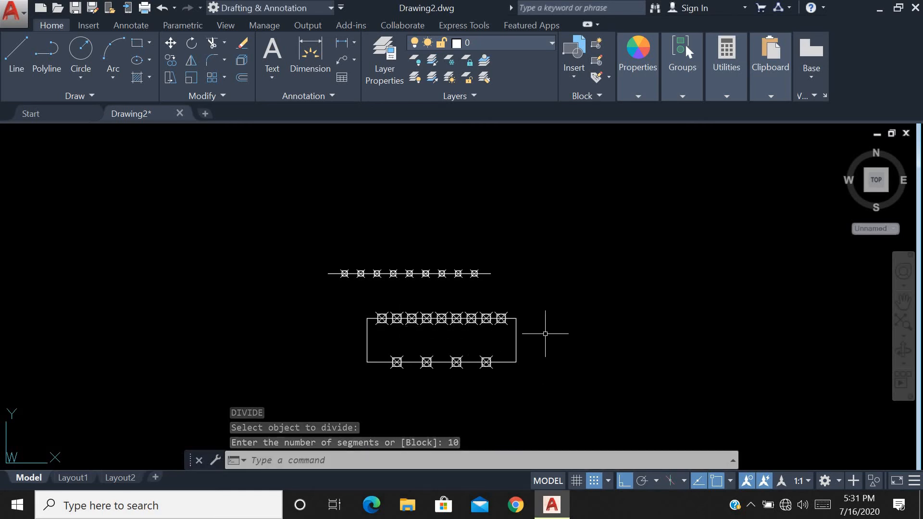
# - Divide the rectangle's right edge into 2 equal segments
pyautogui.press('Return')
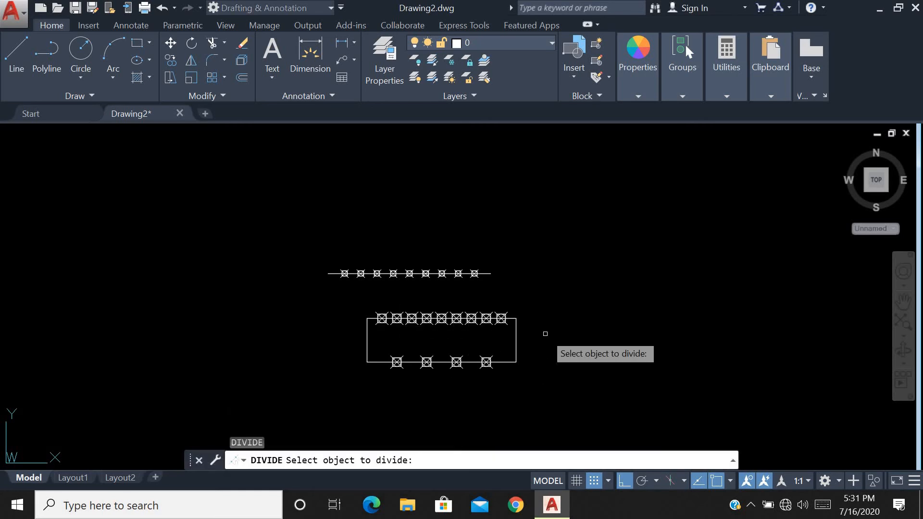
pyautogui.click(516, 343)
pyautogui.write('2')
pyautogui.press('Return')
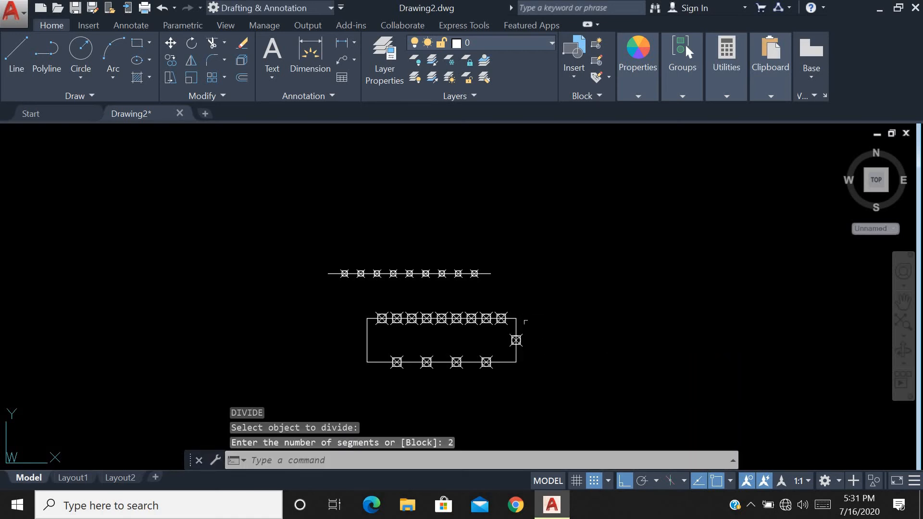
pyautogui.click(376, 330)
pyautogui.click(354, 336)
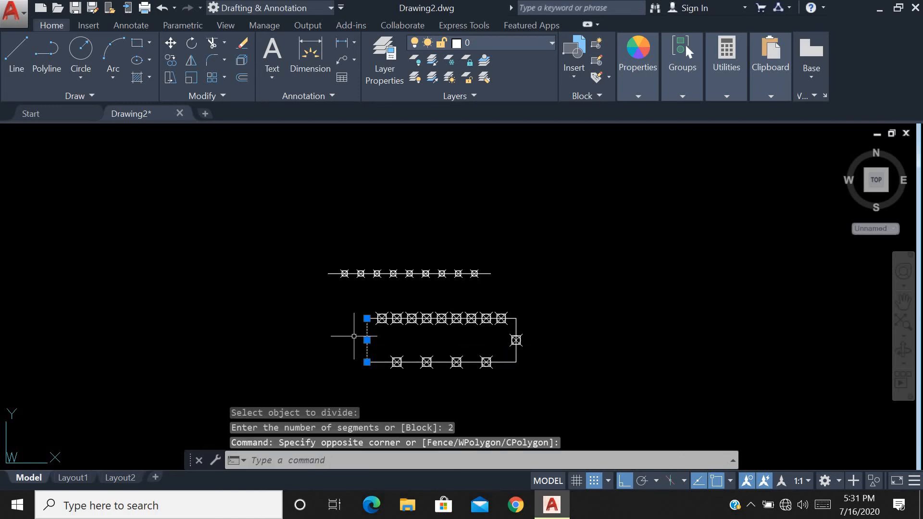
pyautogui.press('Escape')
pyautogui.press('Return')
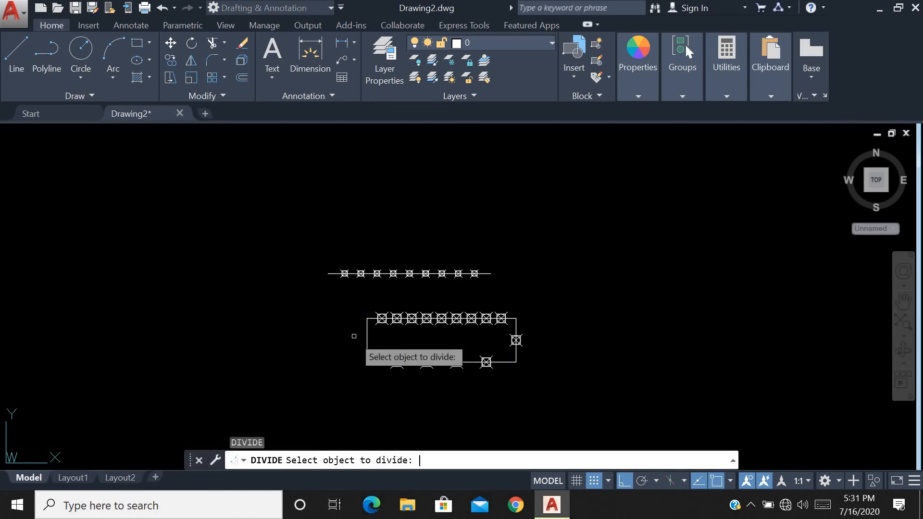
pyautogui.click(354, 336)
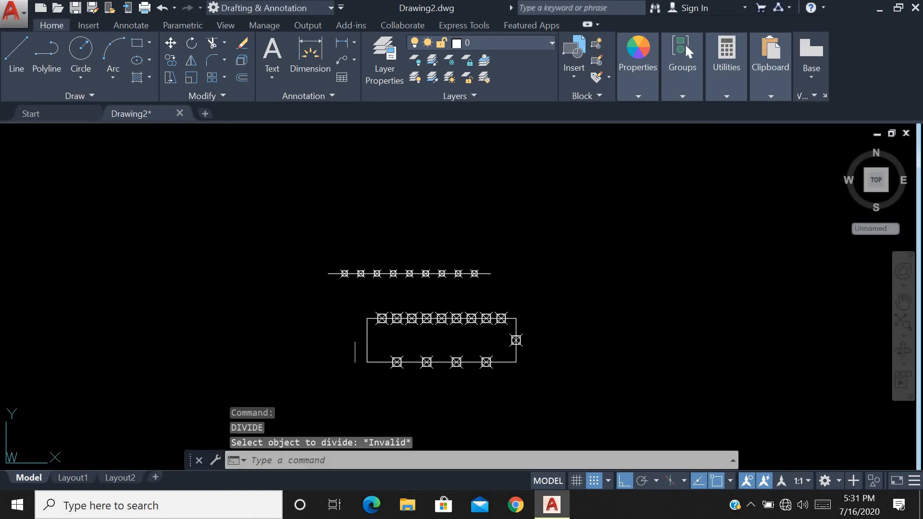
# - Divide the rectangle's left edge into 3 equal segments
pyautogui.press('Return')
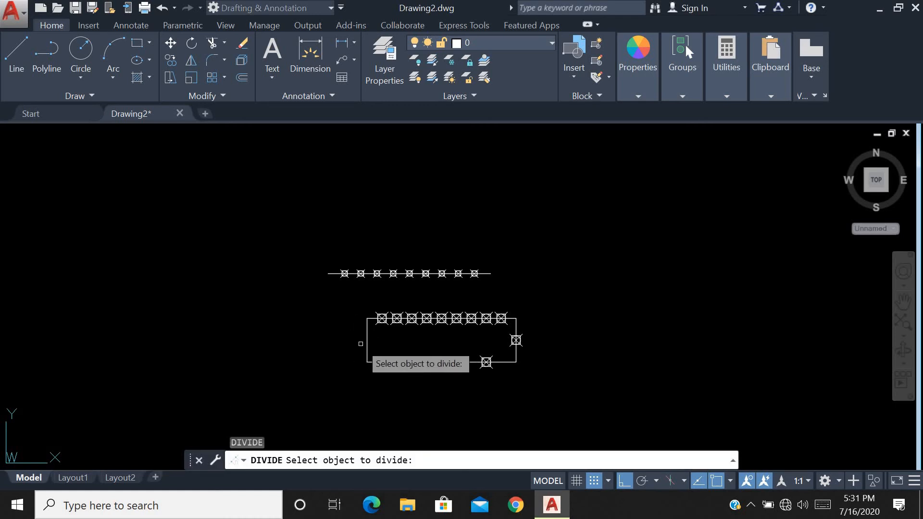
pyautogui.click(367, 344)
pyautogui.write('3')
pyautogui.press('Return')
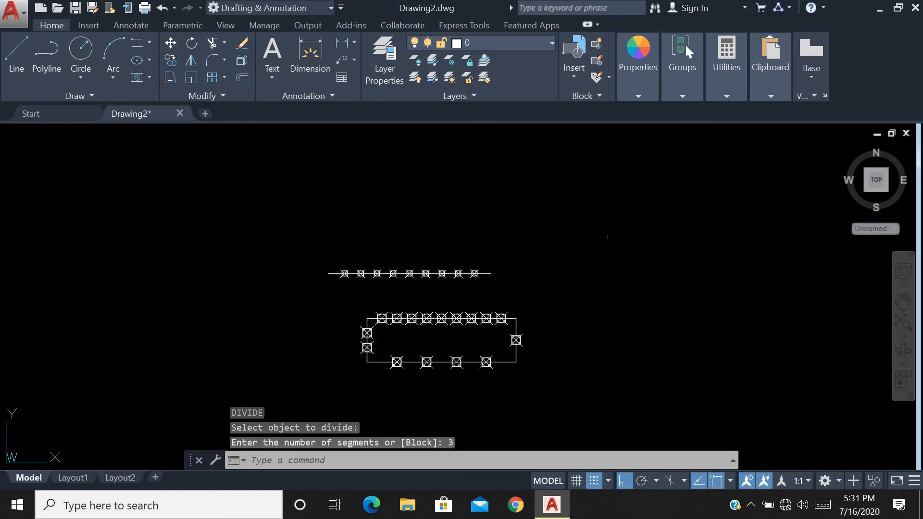
# - Erase the divided line and the divided rectangle together with all their points
pyautogui.click(561, 226)
pyautogui.click(264, 389)
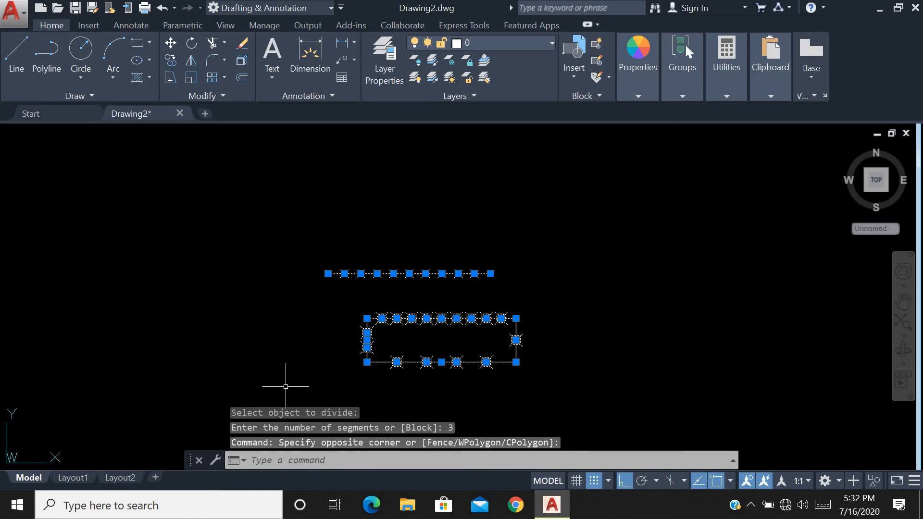
pyautogui.press('Delete')
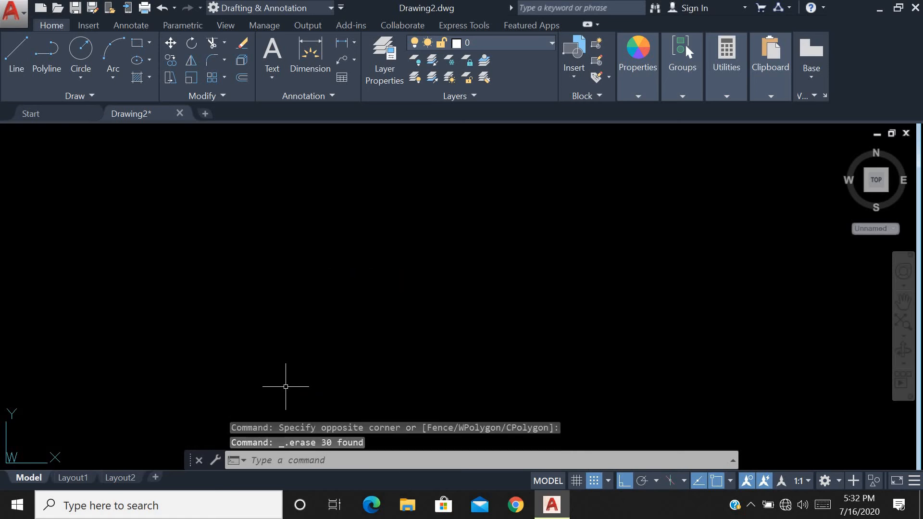
# - Undo the last dimension, Measure and Line operations to empty the drawing area
pyautogui.hotkey('ctrl', 'z')
pyautogui.hotkey('ctrl', 'z')
pyautogui.hotkey('ctrl', 'z')
pyautogui.hotkey('ctrl', 'z')
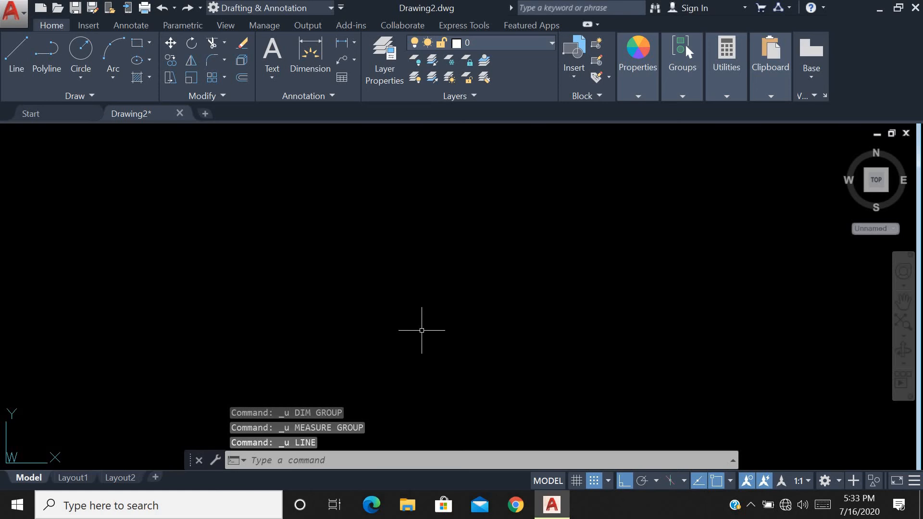
# - Draw a horizontal line 5000 units long in the empty drawing area
pyautogui.write('l')
pyautogui.press('Return')
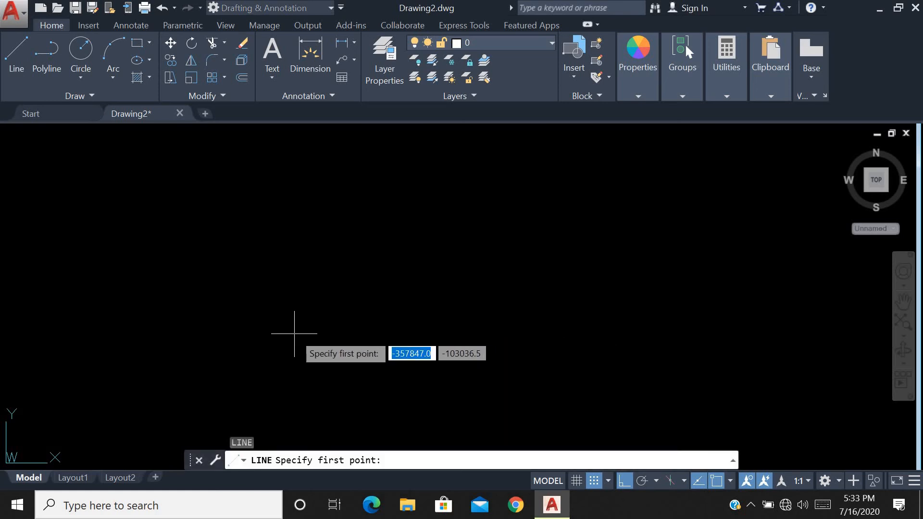
pyautogui.click(272, 333)
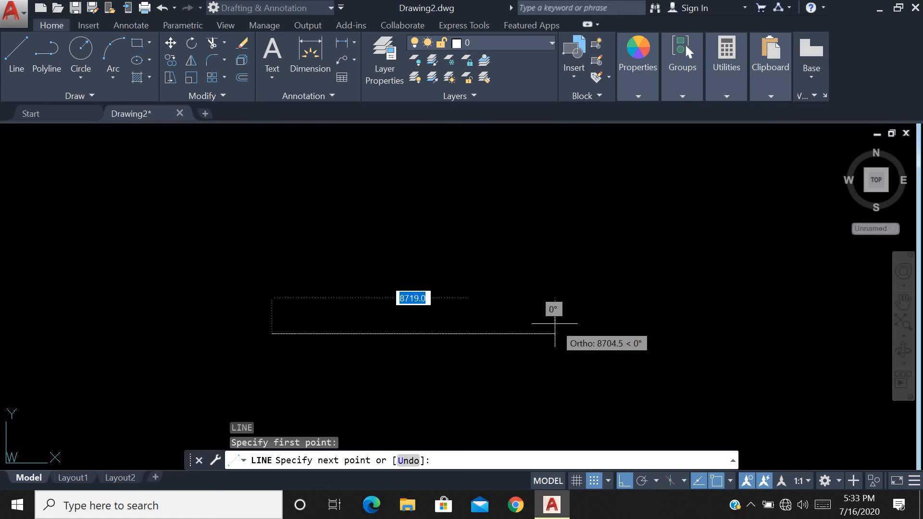
pyautogui.write('5000')
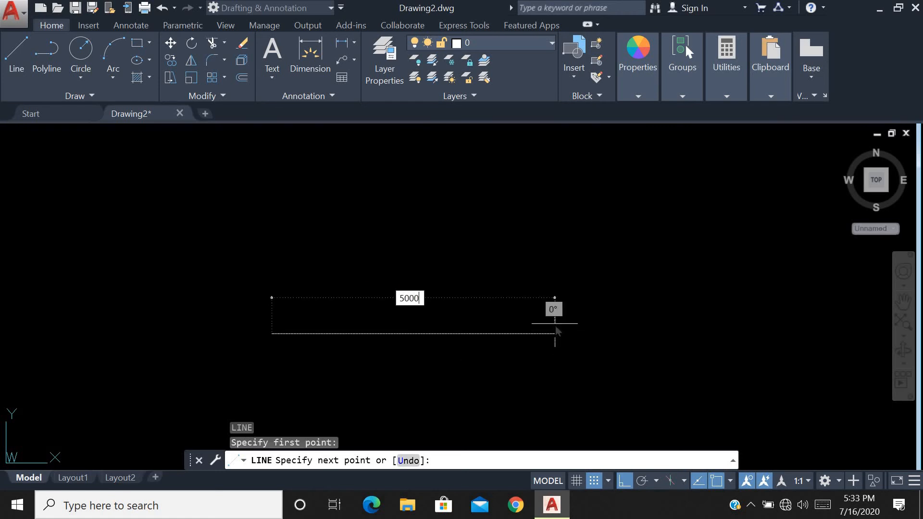
pyautogui.press('Return')
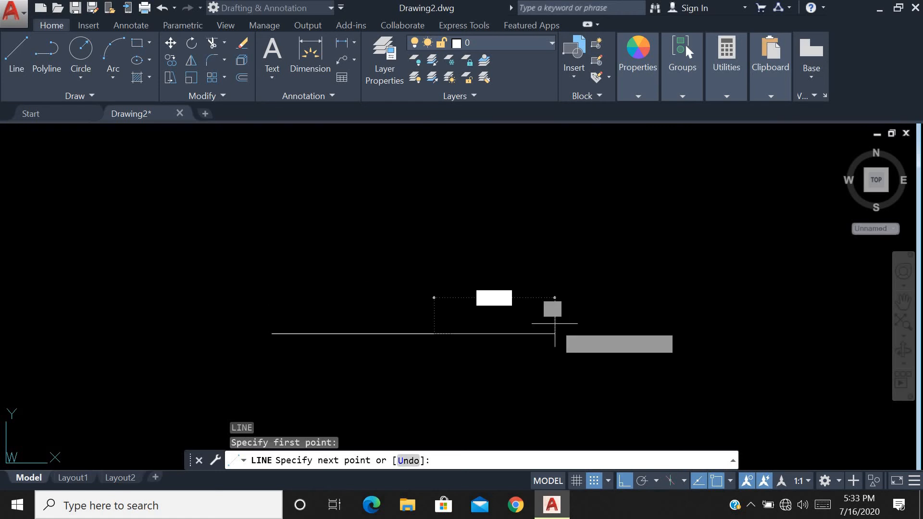
pyautogui.press('Escape')
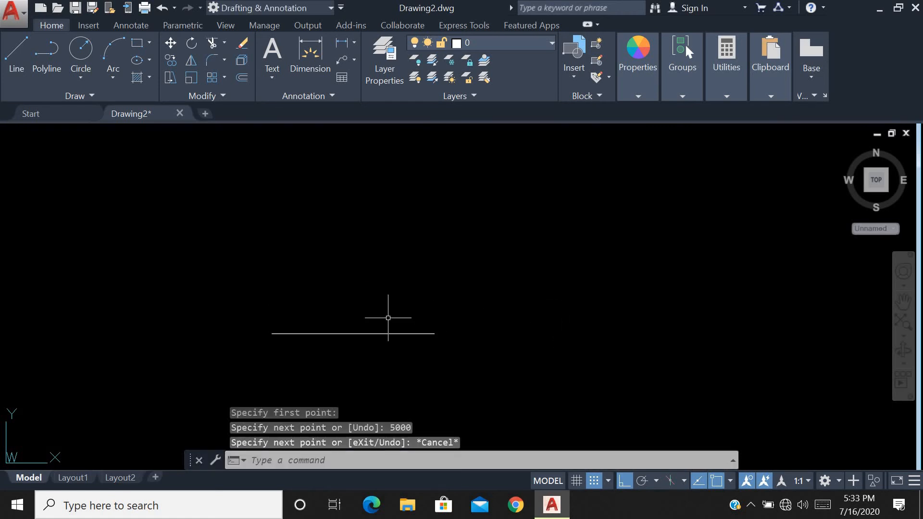
# - Place points along the 5000-unit line with Measure, using a segment length of 1000
pyautogui.click(109, 96)
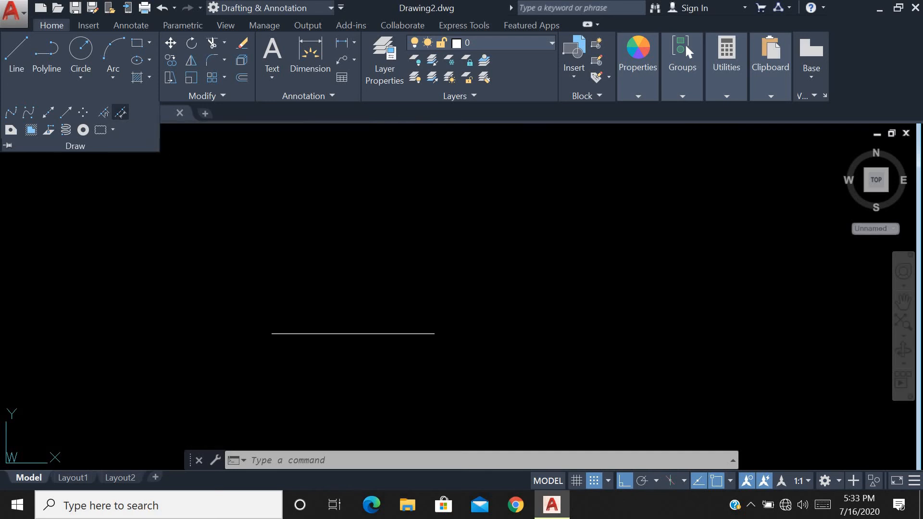
pyautogui.click(120, 114)
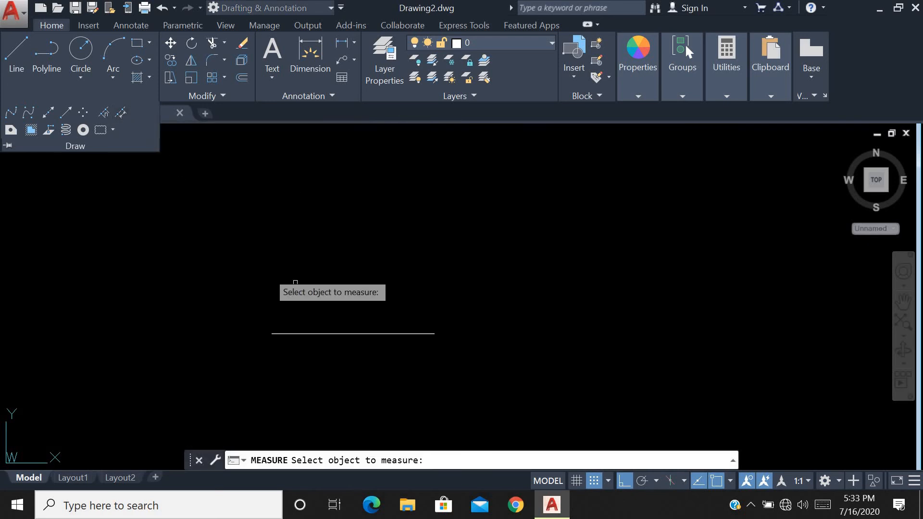
pyautogui.click(411, 333)
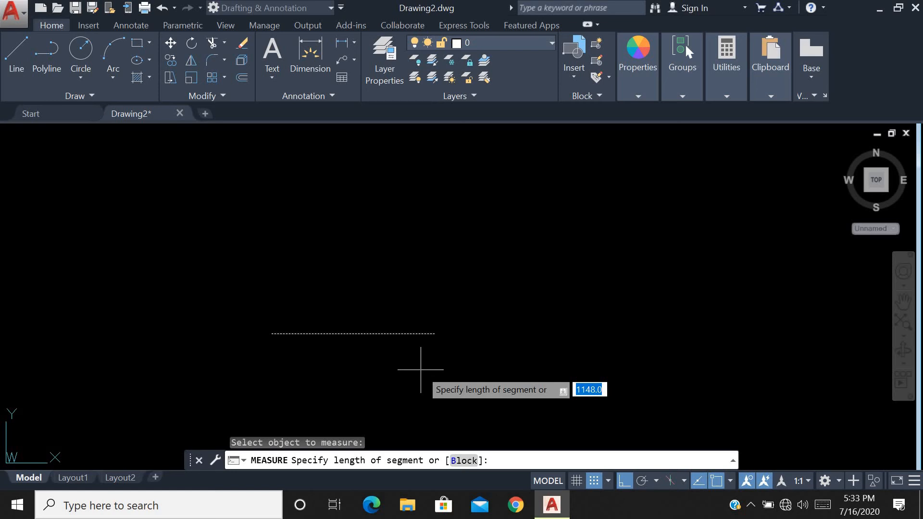
pyautogui.write('10')
pyautogui.press('Return')
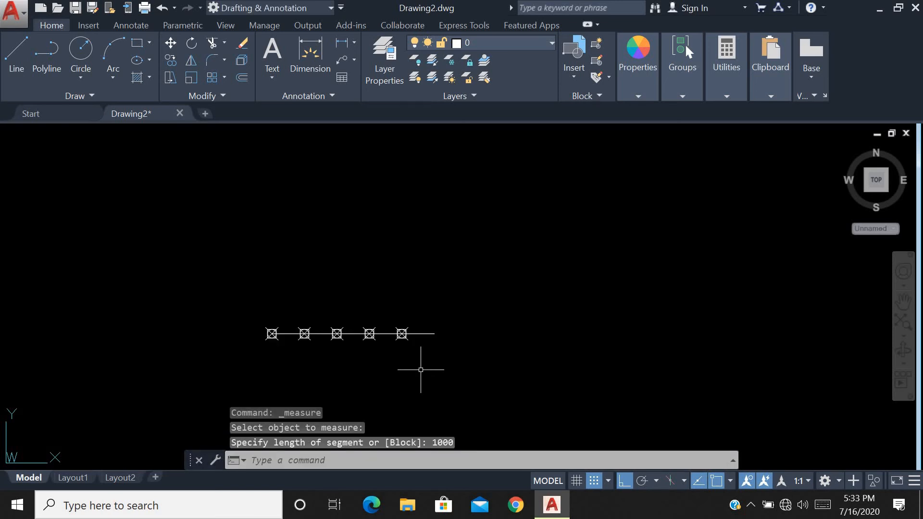
# - Dimension the distance between the first two measured points, placing the dimension line below the line
pyautogui.click(310, 55)
pyautogui.scroll(2, 270, 318)
pyautogui.press('Return')
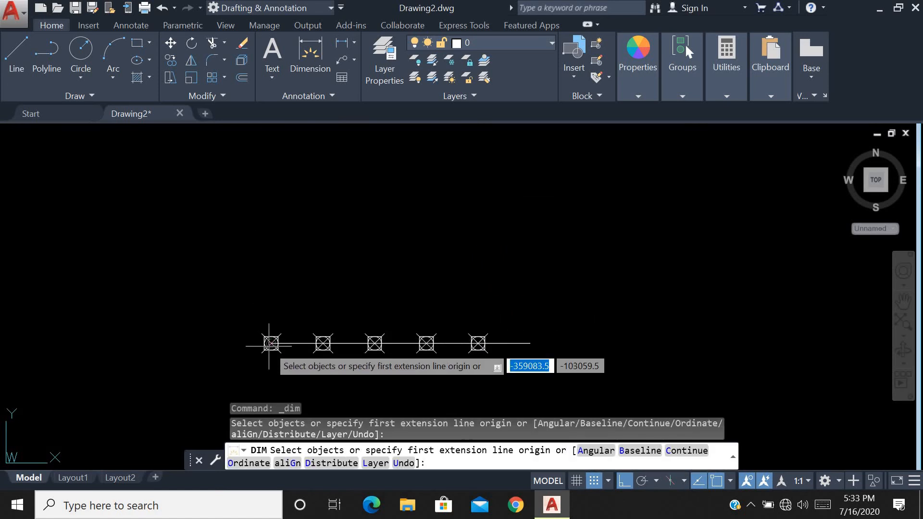
pyautogui.click(271, 343)
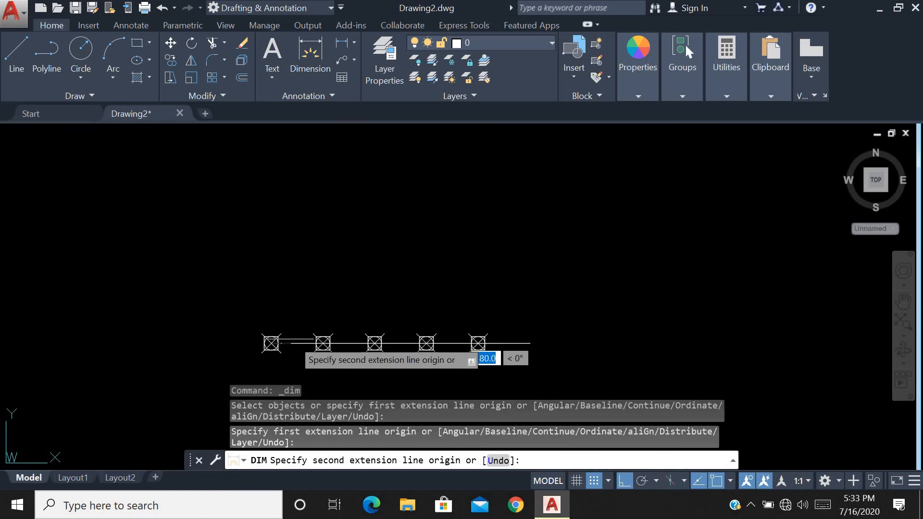
pyautogui.click(323, 343)
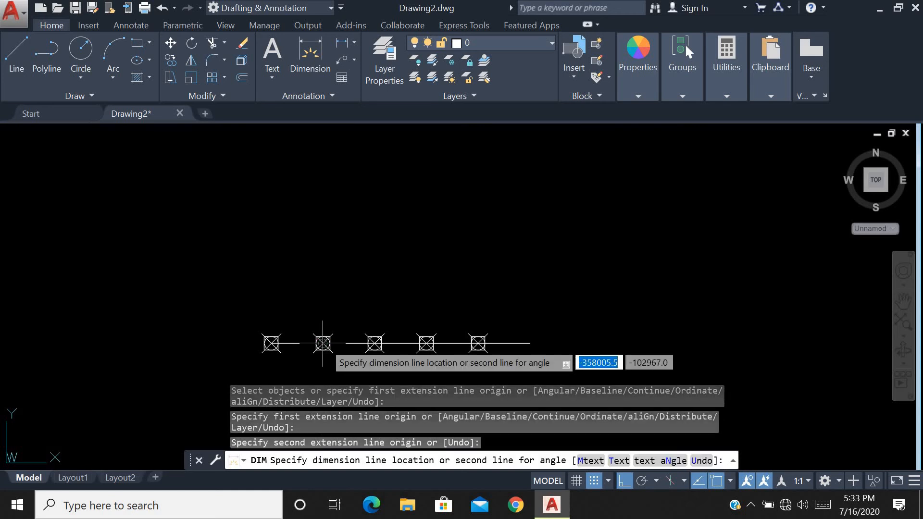
pyautogui.click(295, 364)
pyautogui.press('Escape')
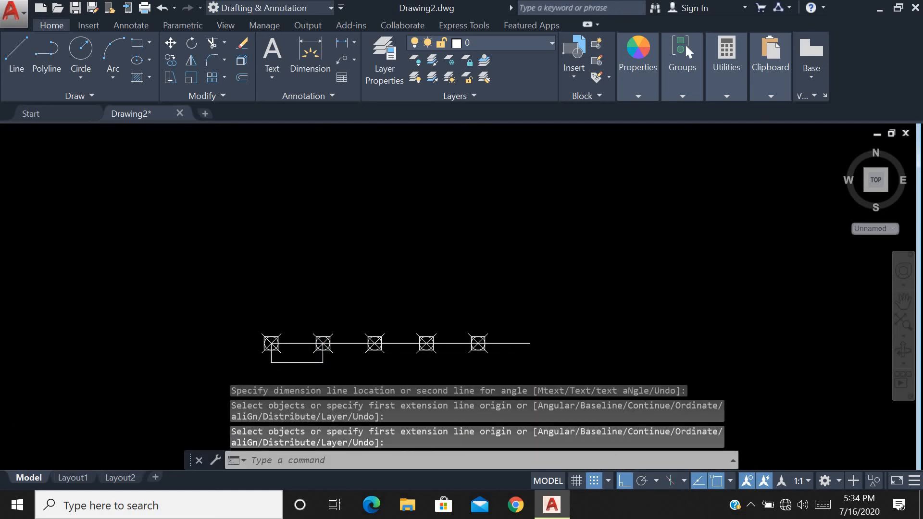
# - Examine the text of the dimension between the first two measured points
pyautogui.scroll(5, 296, 362)
pyautogui.click(312, 339)
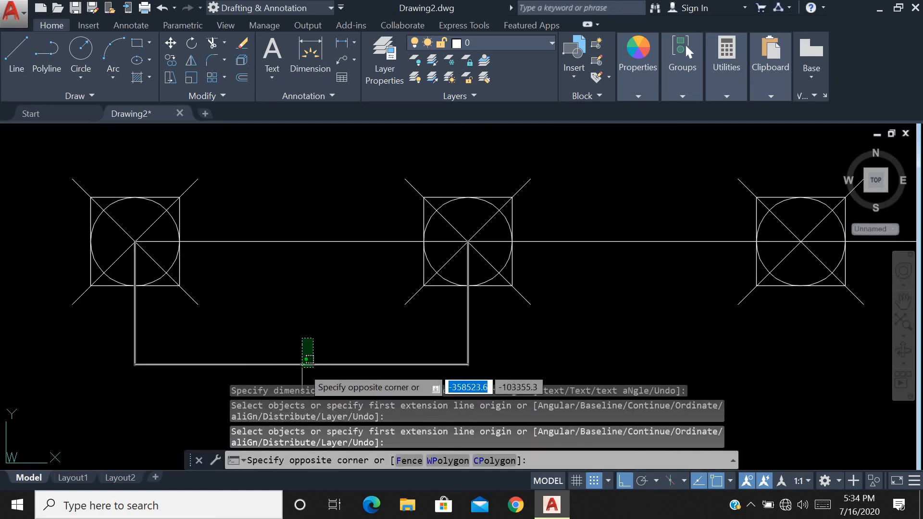
pyautogui.click(297, 367)
pyautogui.scroll(2, 296, 368)
pyautogui.scroll(4, 295, 363)
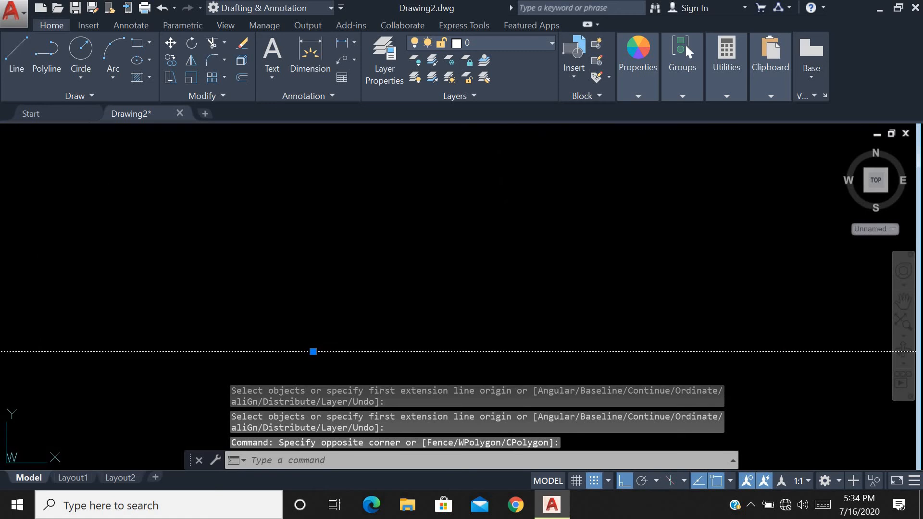
pyautogui.press('Escape')
pyautogui.scroll(3, 319, 340)
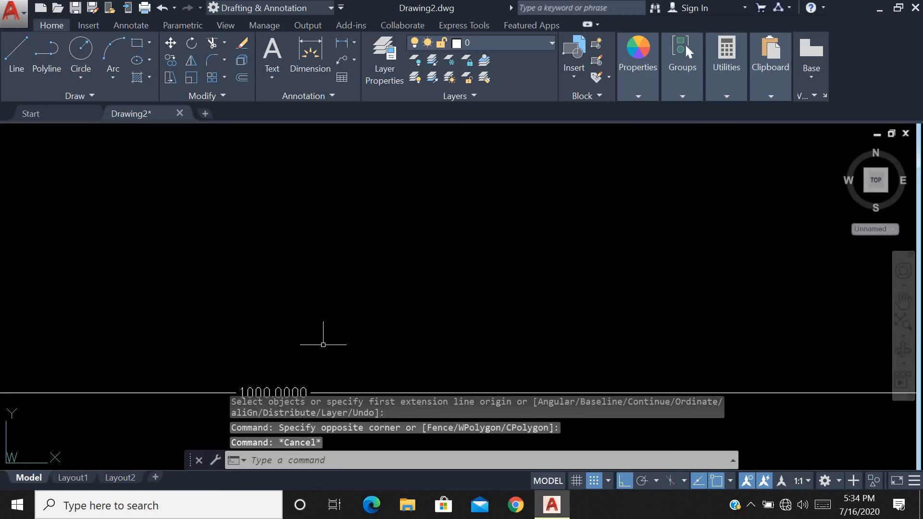
pyautogui.scroll(-2, 309, 334)
pyautogui.scroll(2, 294, 358)
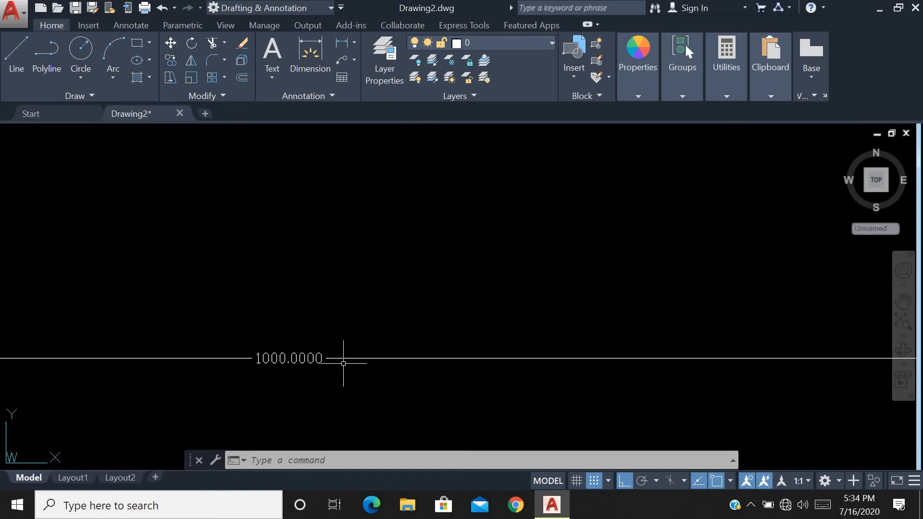
# - Erase the dimension between the first two measured points and bring the whole line back into view
pyautogui.scroll(-2, 369, 326)
pyautogui.click(369, 327)
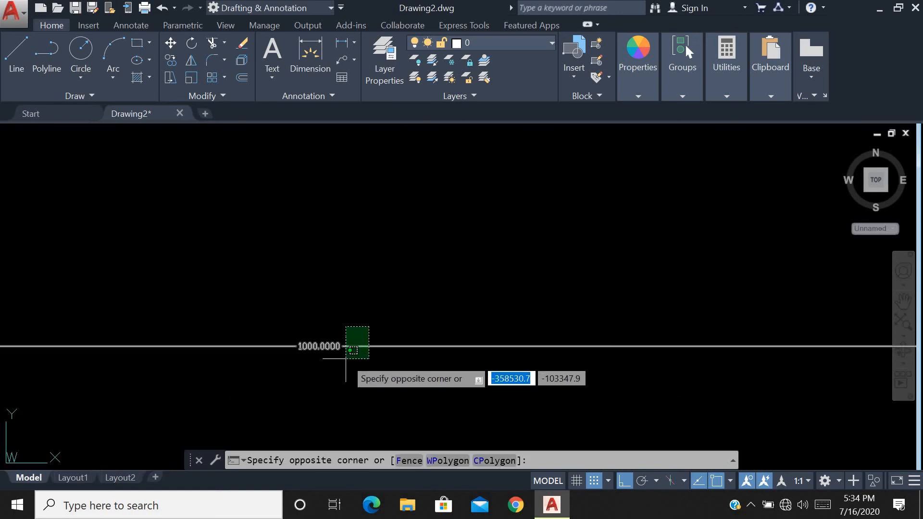
pyautogui.click(327, 390)
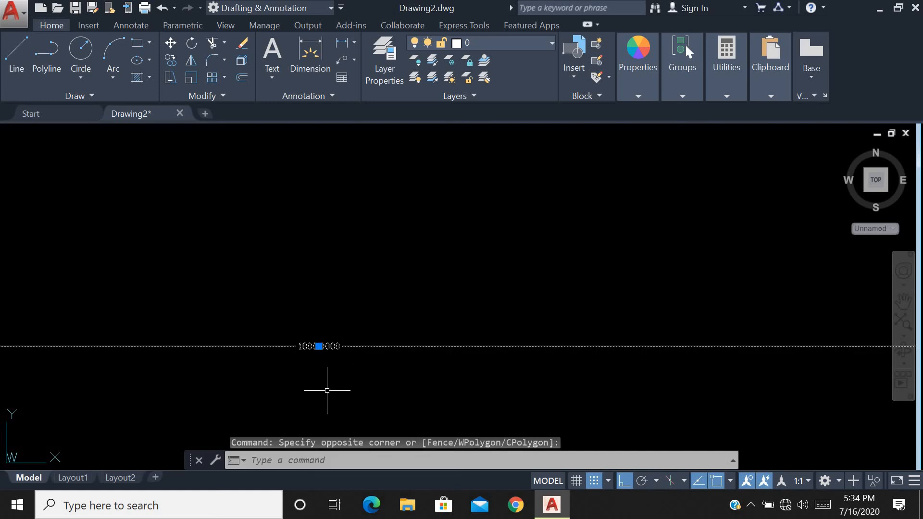
pyautogui.press('Delete')
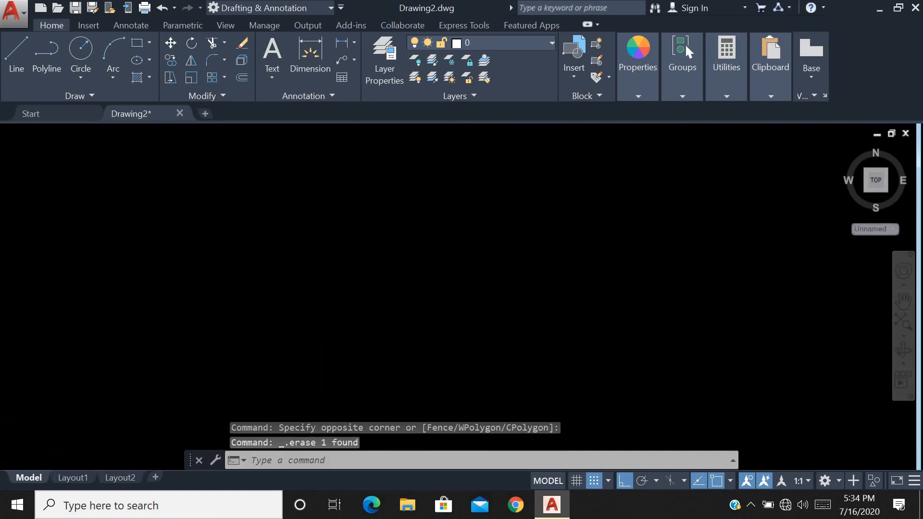
pyautogui.scroll(-5, 279, 291)
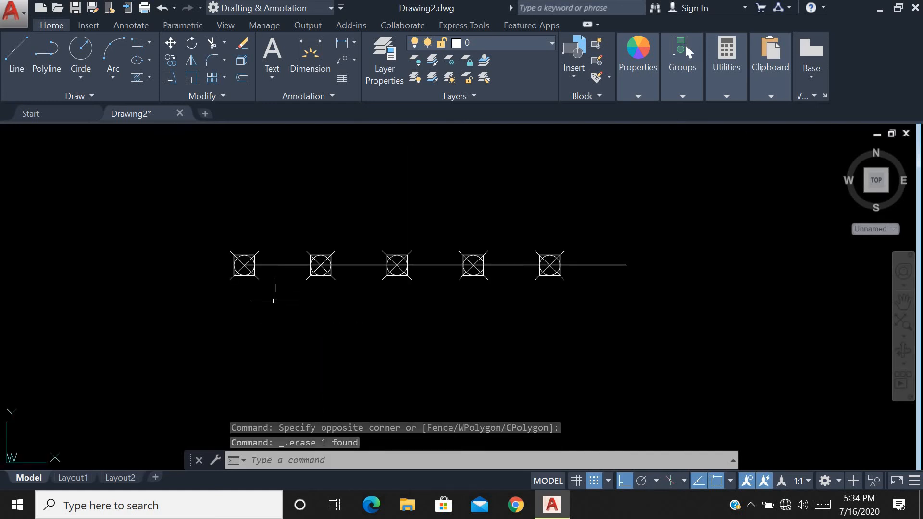
pyautogui.scroll(-2, 275, 301)
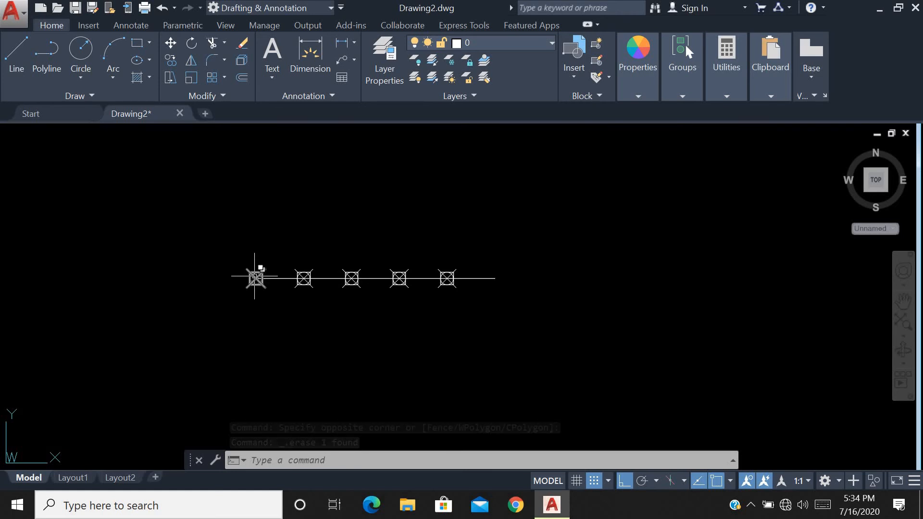
pyautogui.moveTo(253, 276)
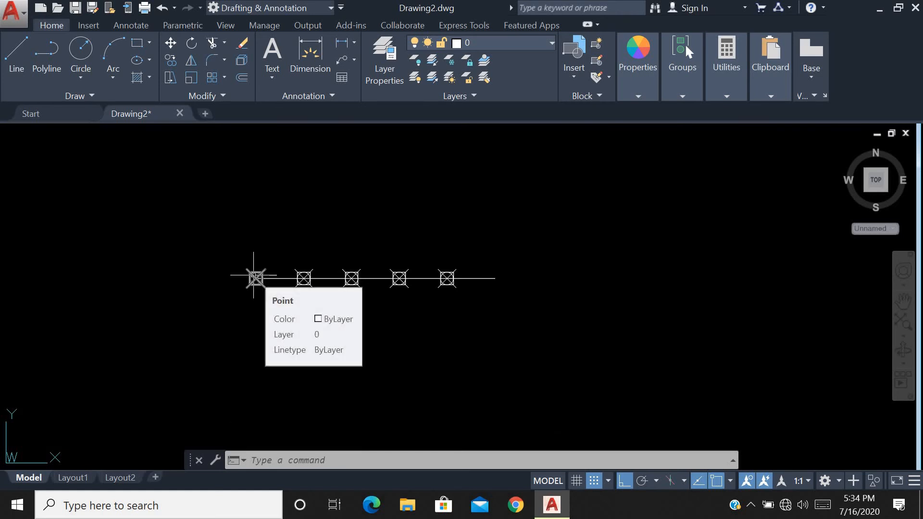
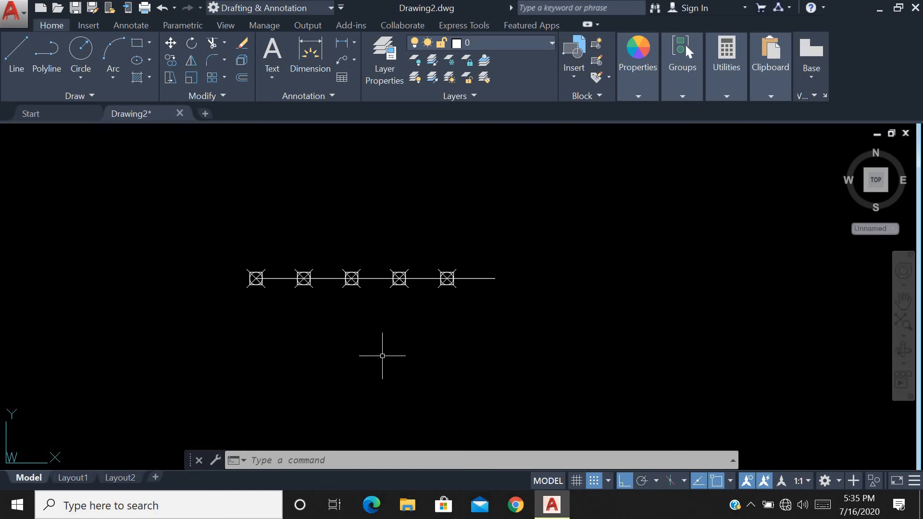
# - Draw a second horizontal line 5000 units long below the measured line
pyautogui.write('l')
pyautogui.press('Return')
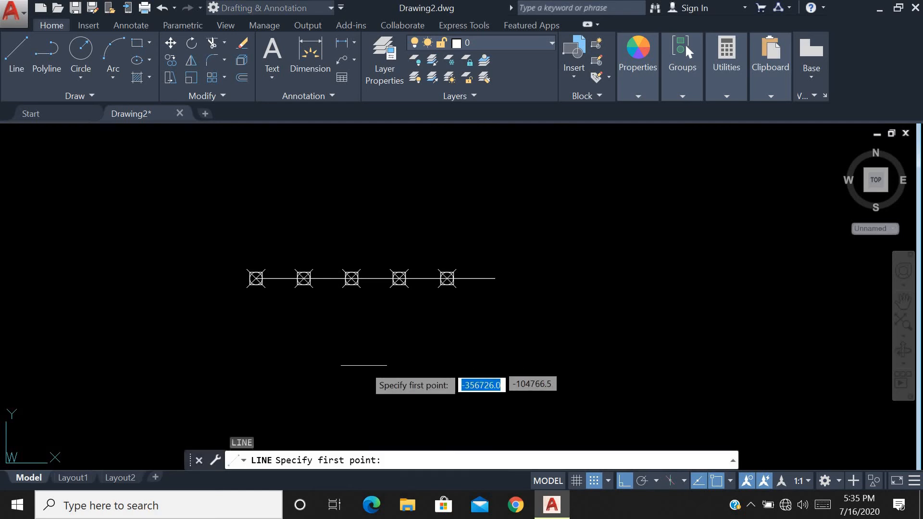
pyautogui.click(264, 333)
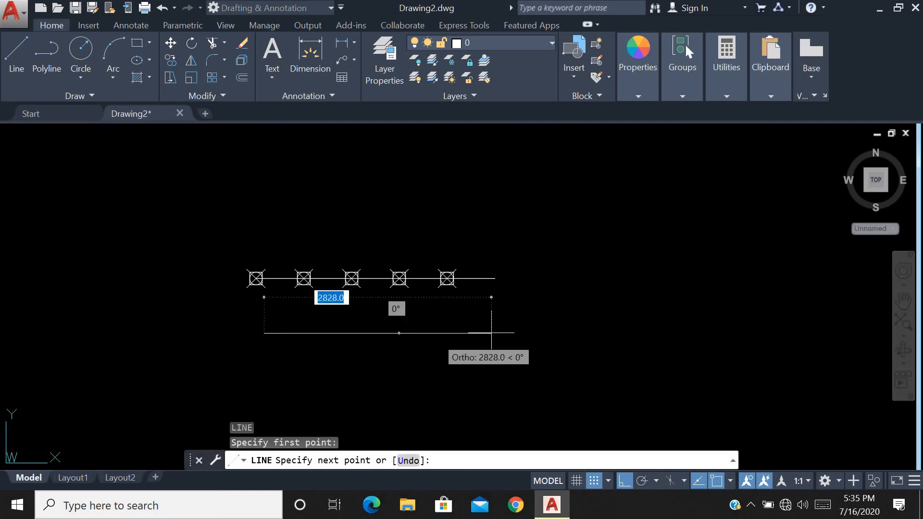
pyautogui.write('5000')
pyautogui.press('Return')
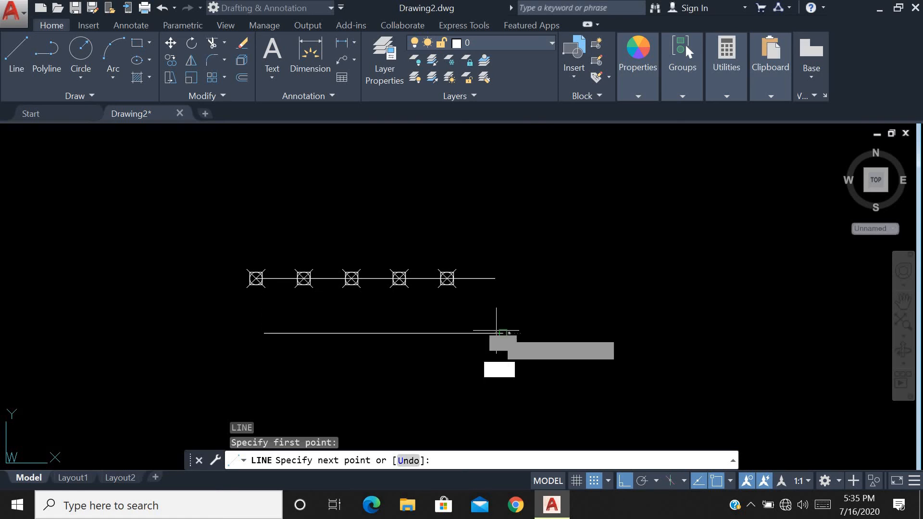
pyautogui.press('Escape')
# - Divide the lower line into 5 equal segments
pyautogui.write('D')
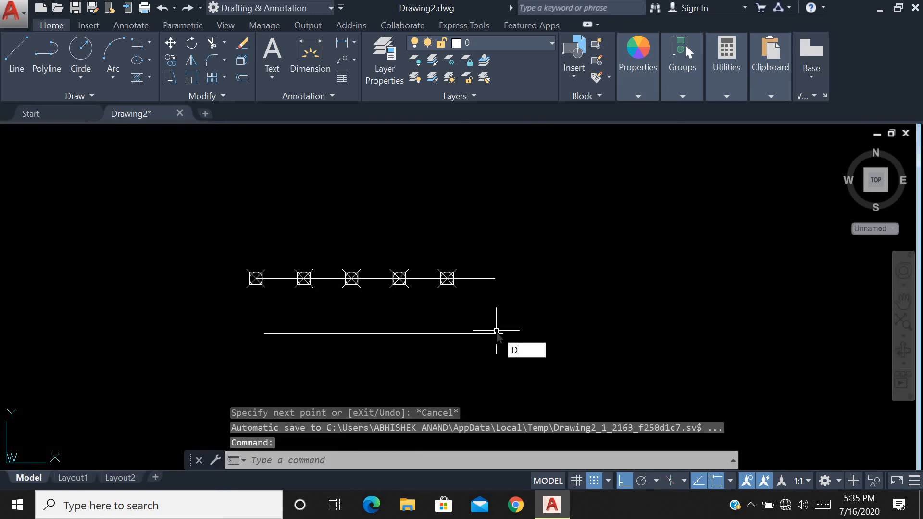
pyautogui.write('IV')
pyautogui.press('Return')
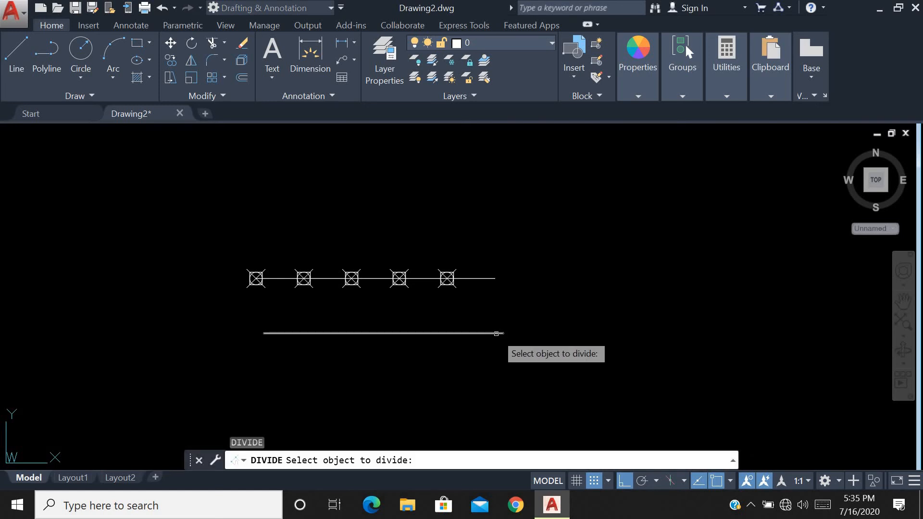
pyautogui.click(500, 332)
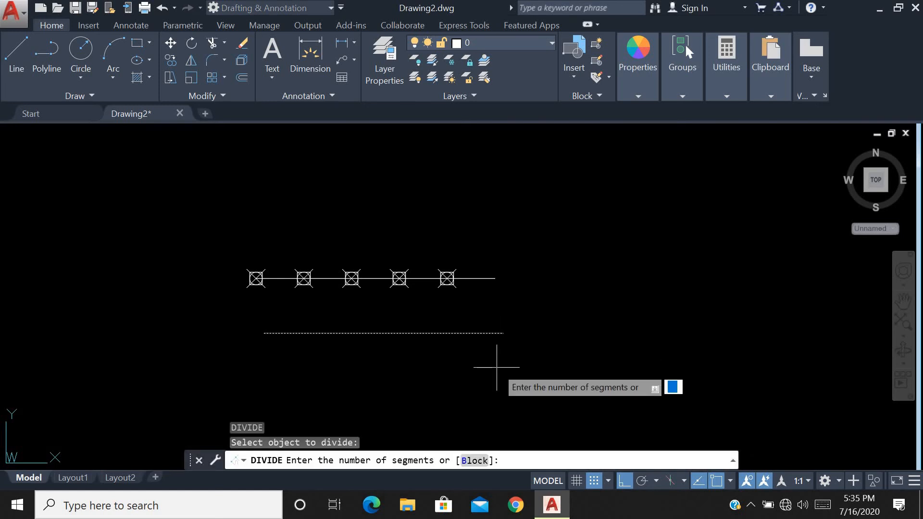
pyautogui.press('Return')
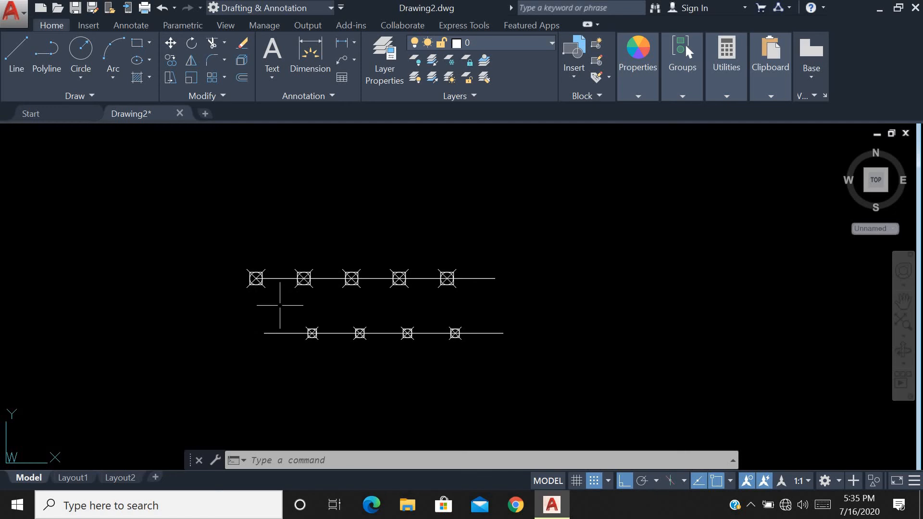
# - Erase both horizontal lines and all the point markers on them
pyautogui.click(507, 213)
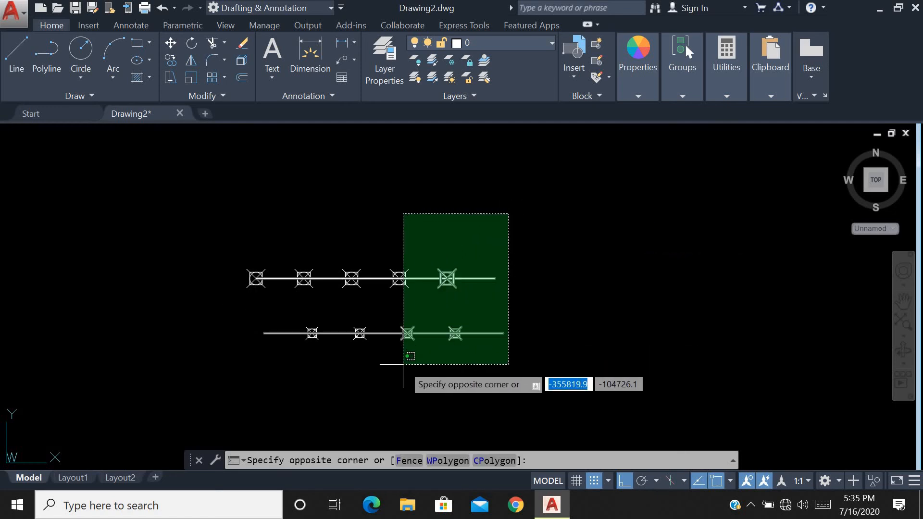
pyautogui.click(392, 379)
pyautogui.press('Delete')
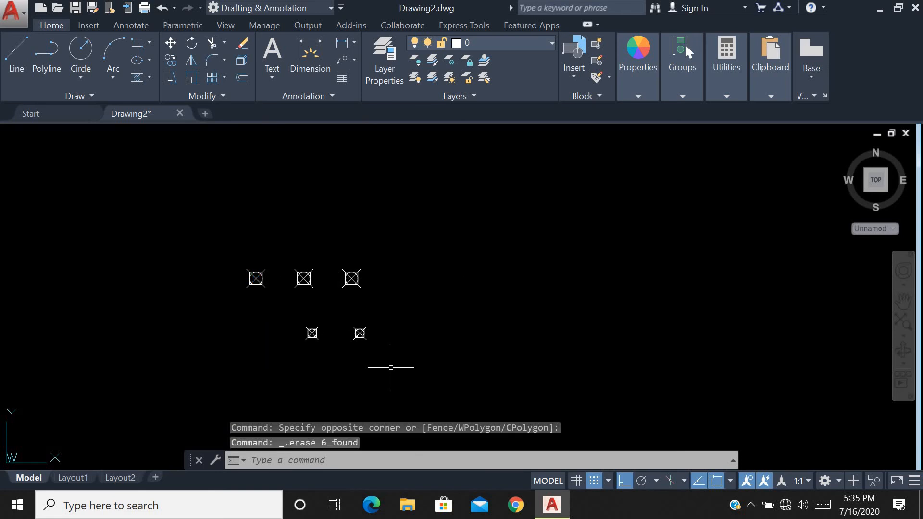
pyautogui.click(430, 220)
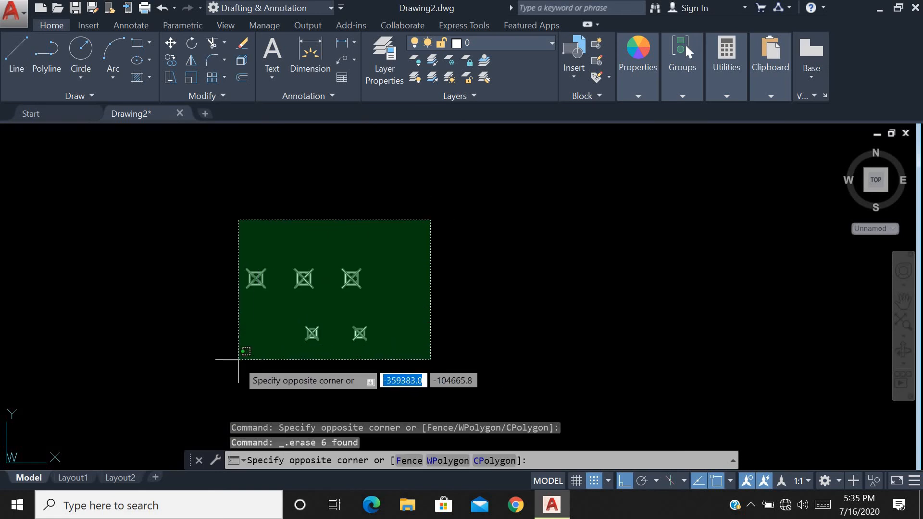
pyautogui.click(245, 358)
pyautogui.press('Delete')
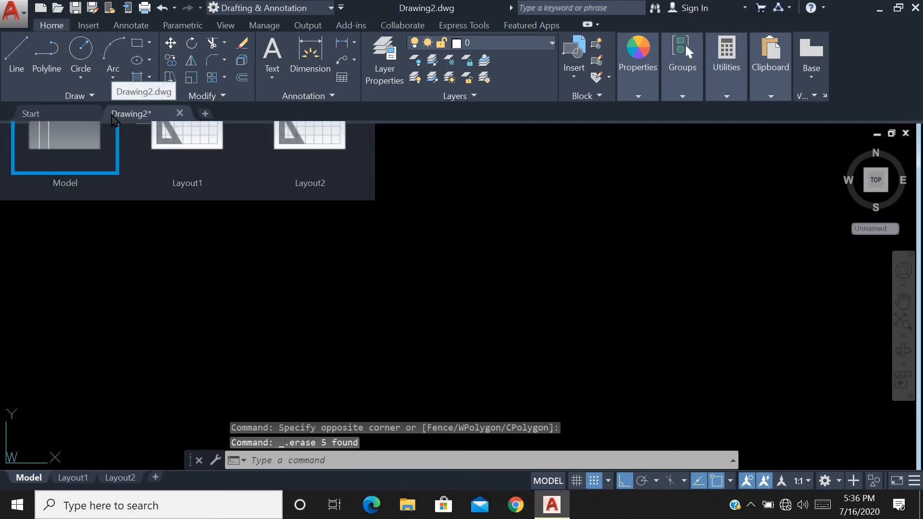
pyautogui.click(114, 99)
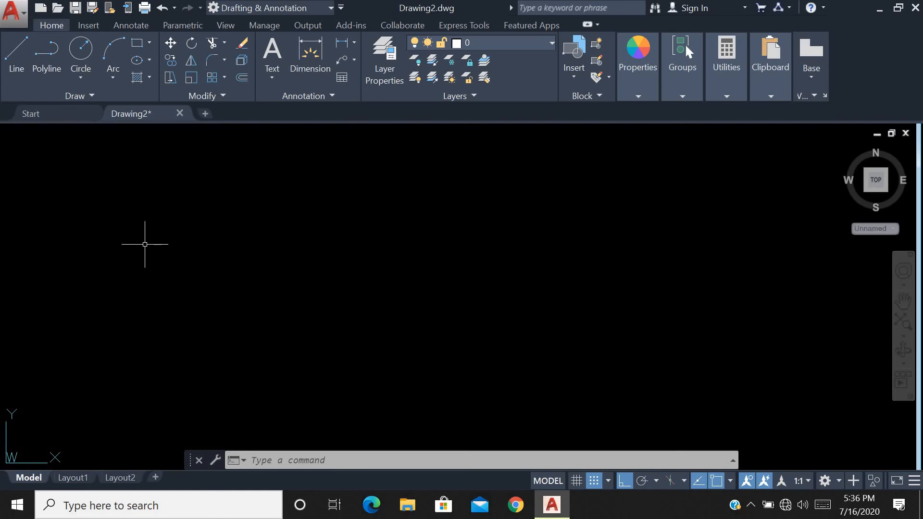
pyautogui.click(199, 228)
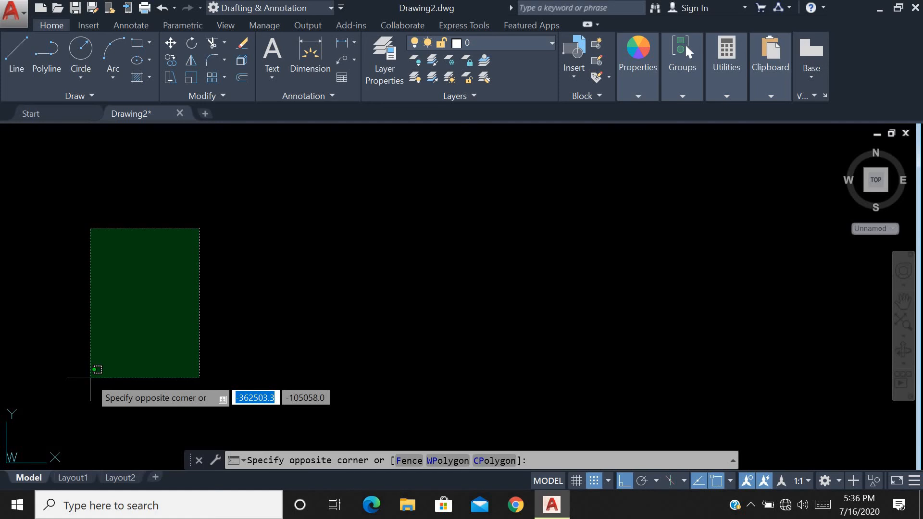
pyautogui.press('Escape')
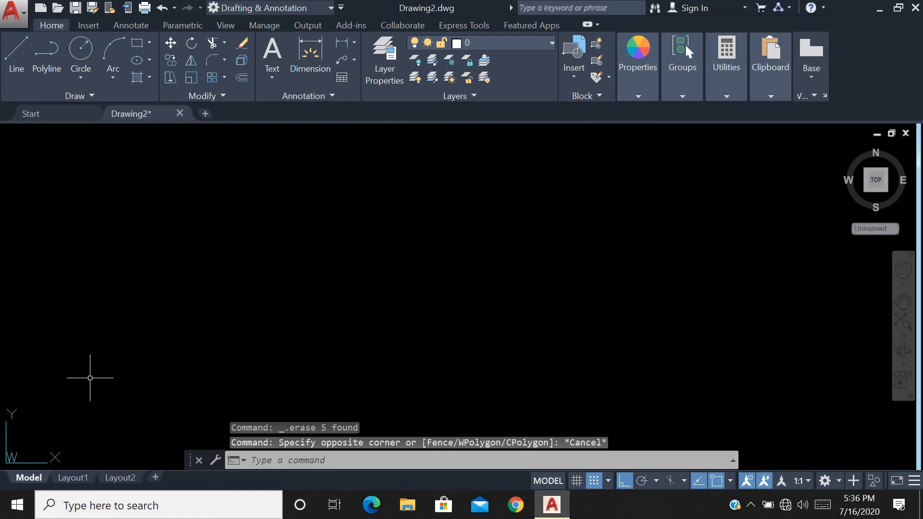
# - Draw a wide horizontal rectangle in the empty drawing area
pyautogui.write('rec')
pyautogui.press('Return')
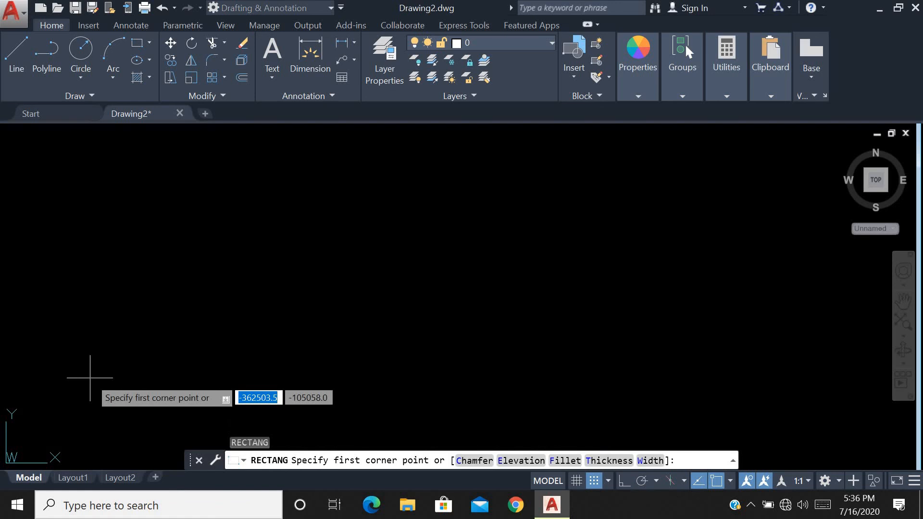
pyautogui.click(172, 282)
pyautogui.click(306, 344)
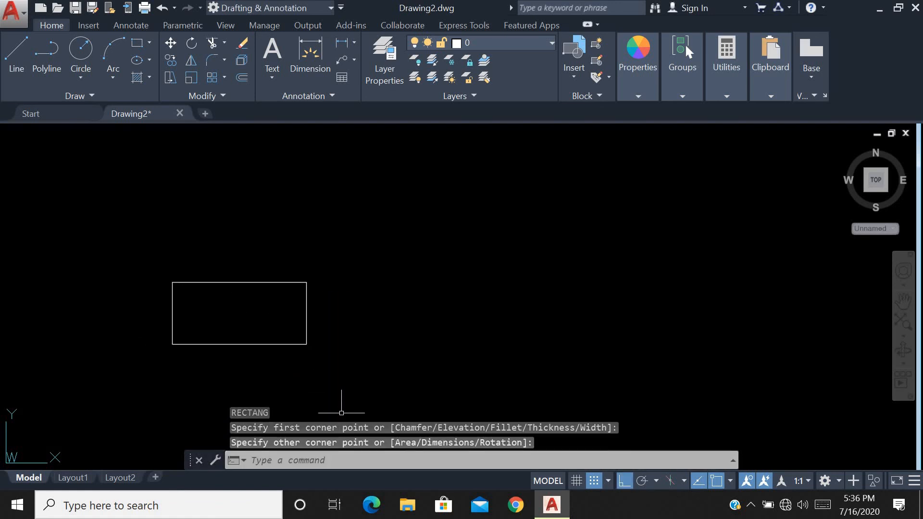
# - Draw a circle of about 500 units radius centred inside the rectangle
pyautogui.write('c')
pyautogui.press('Return')
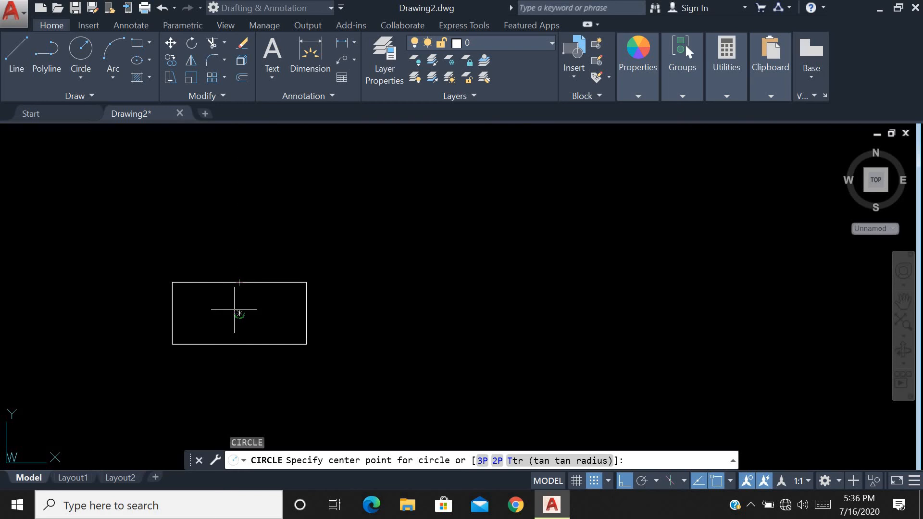
pyautogui.click(239, 313)
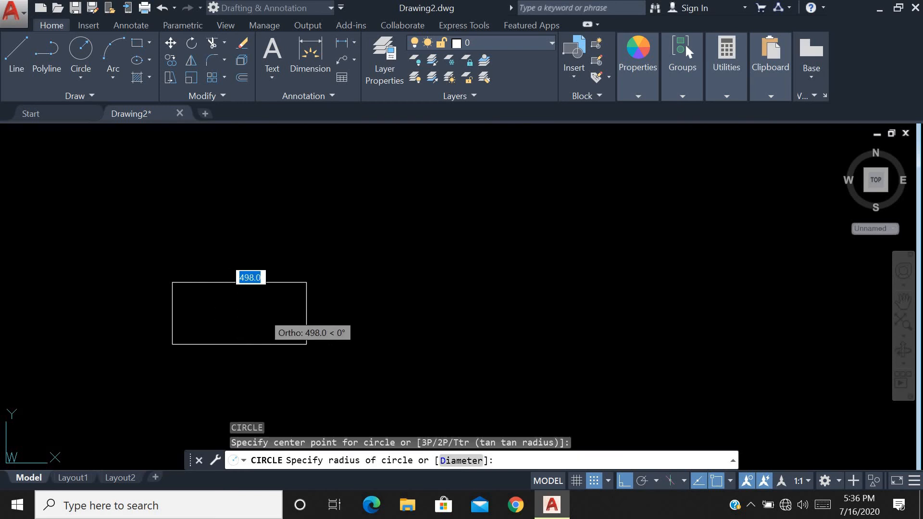
pyautogui.click(263, 313)
# - Draw connected lines from the rectangle's lower-right corner: a horizontal segment, then a triangle of vertical, horizontal and diagonal sides
pyautogui.write('l')
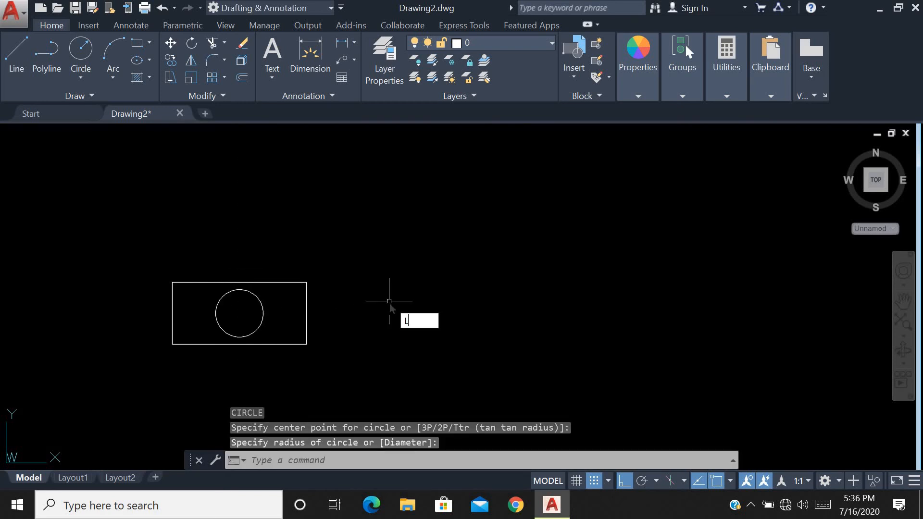
pyautogui.press('Return')
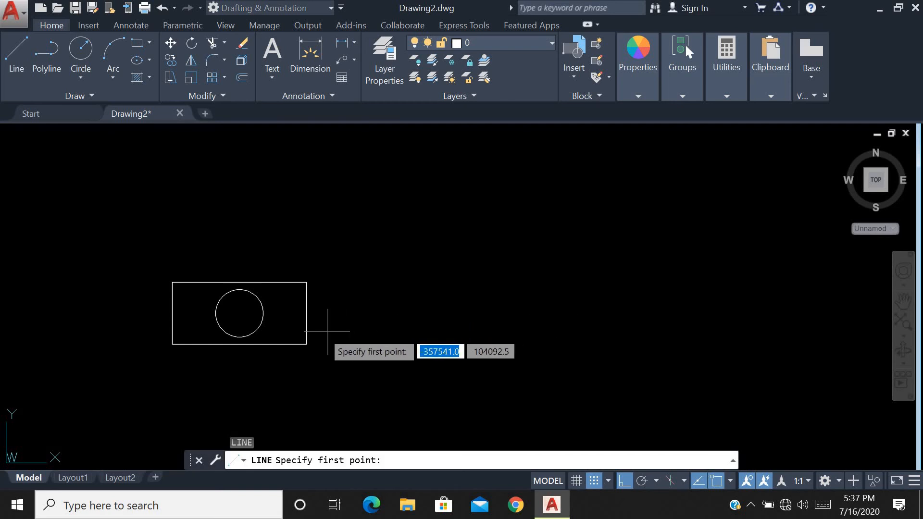
pyautogui.click(306, 344)
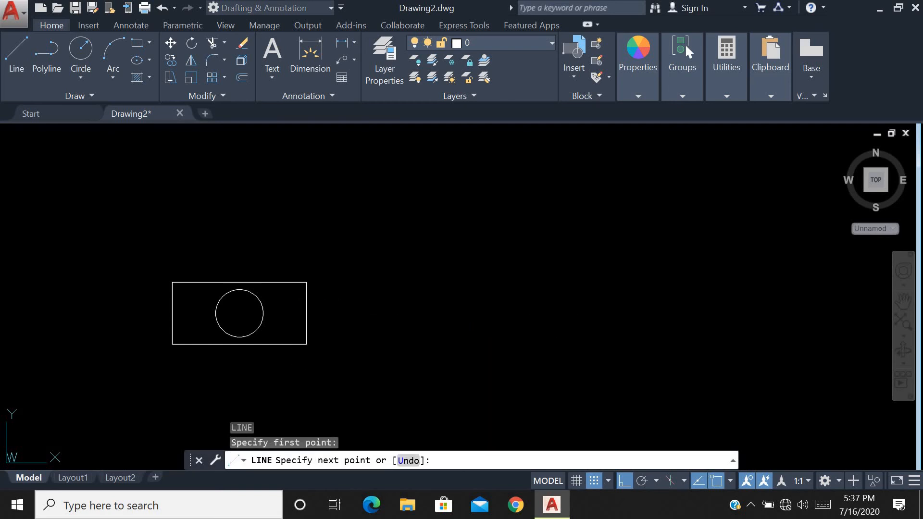
pyautogui.click(359, 344)
pyautogui.click(374, 262)
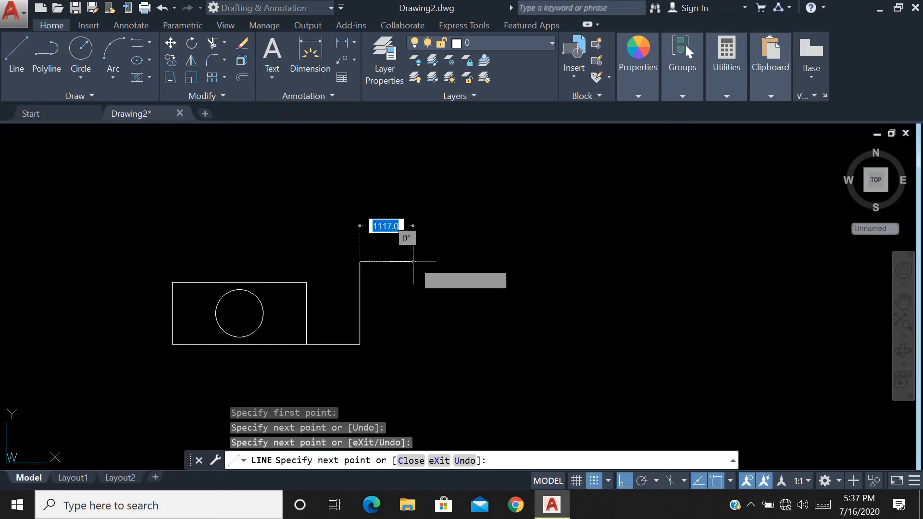
pyautogui.click(443, 262)
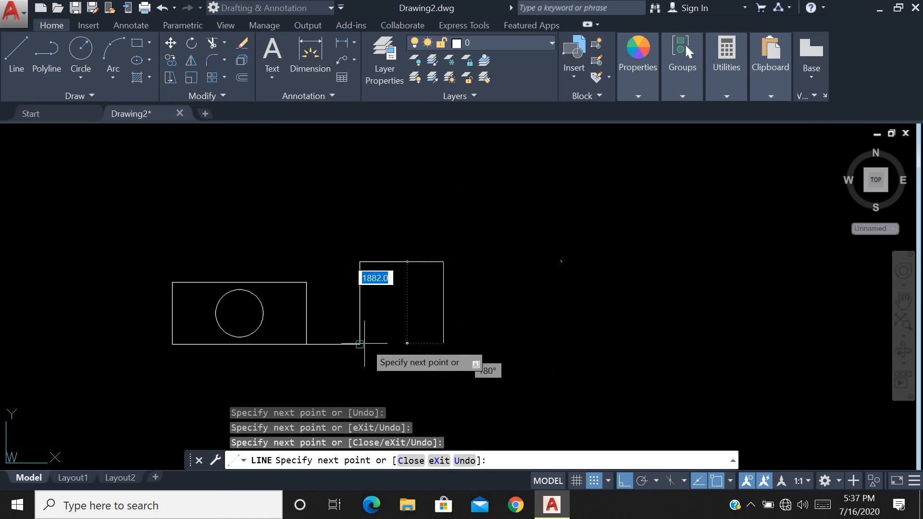
pyautogui.click(360, 344)
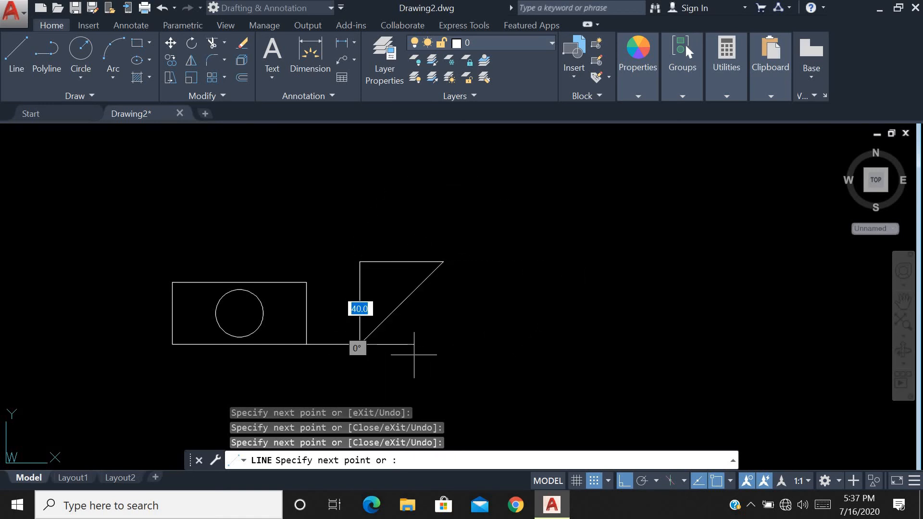
pyautogui.press('Escape')
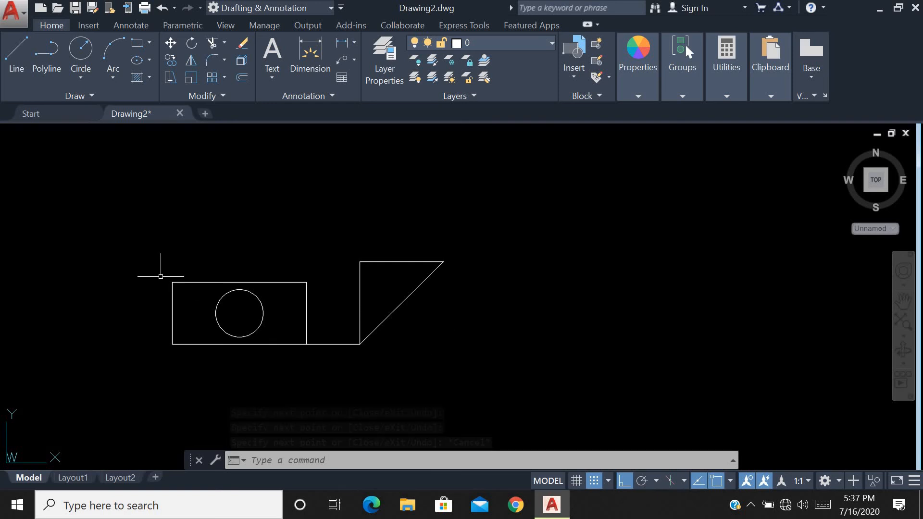
pyautogui.click(148, 225)
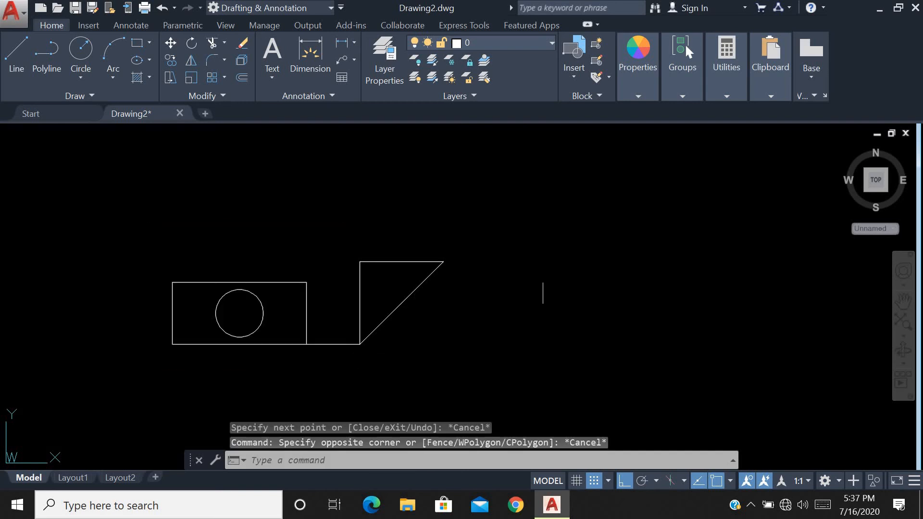
pyautogui.click(547, 276)
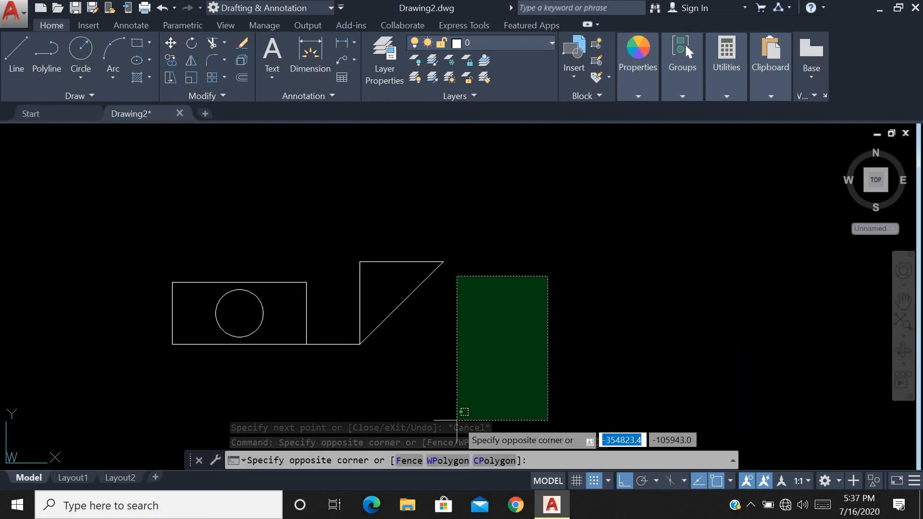
pyautogui.click(500, 394)
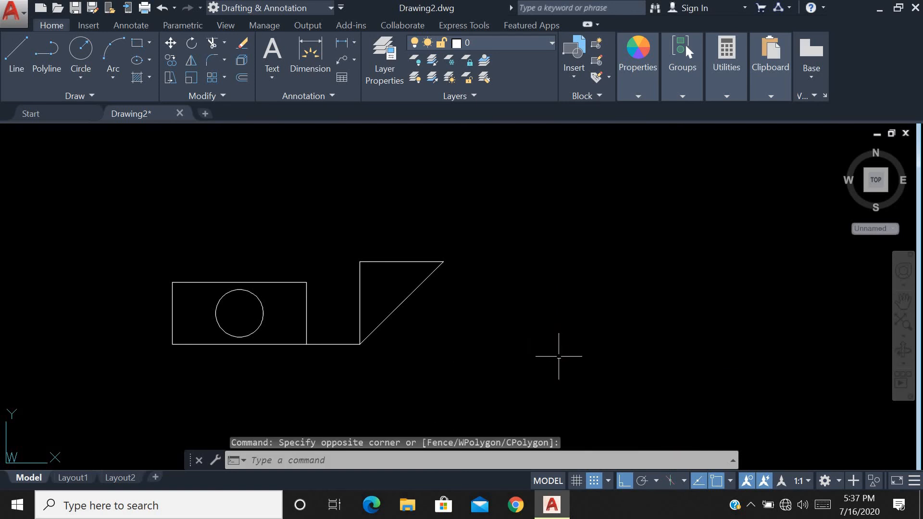
pyautogui.write('l')
pyautogui.press('Return')
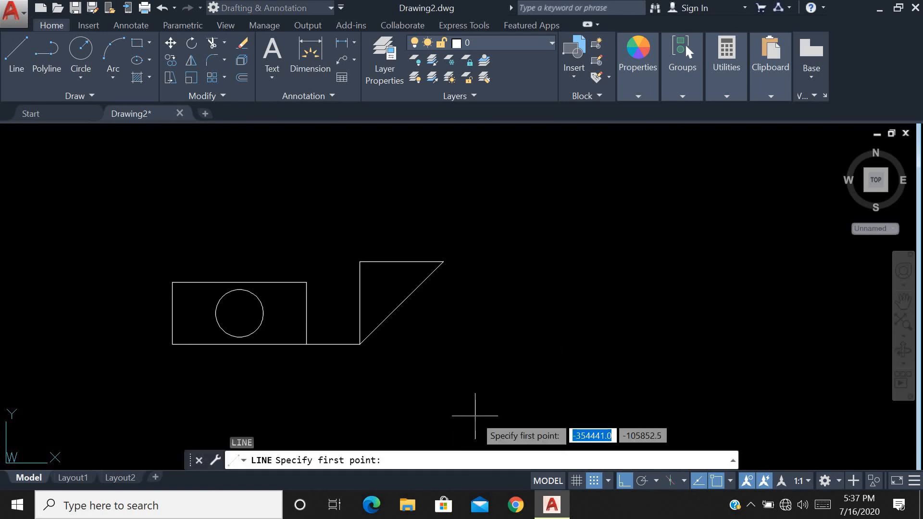
pyautogui.press('Escape')
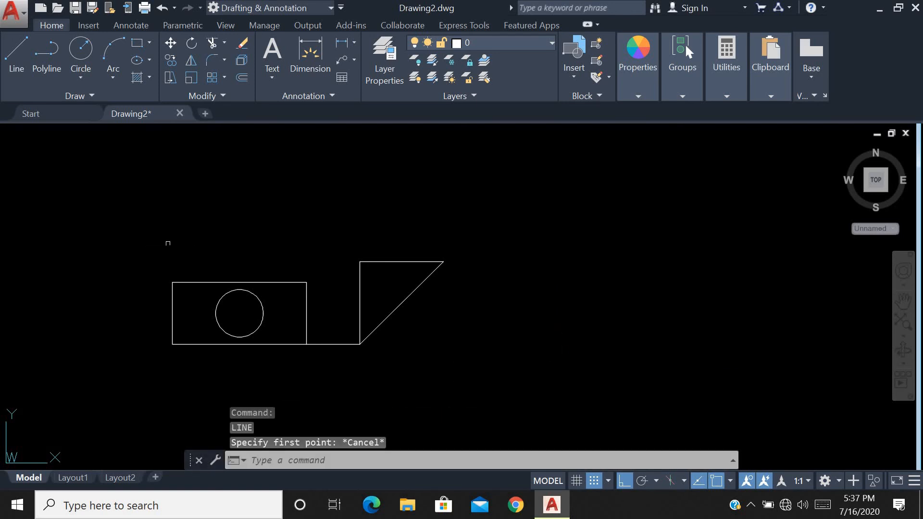
# - Window-select the rectangle, circle, connecting horizontal line and triangle's vertical side, and clear the selection
pyautogui.click(144, 234)
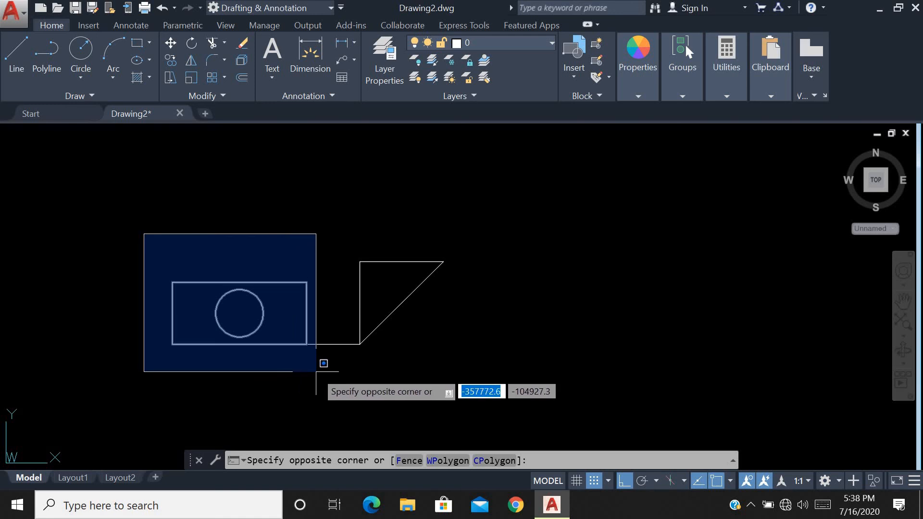
pyautogui.click(366, 376)
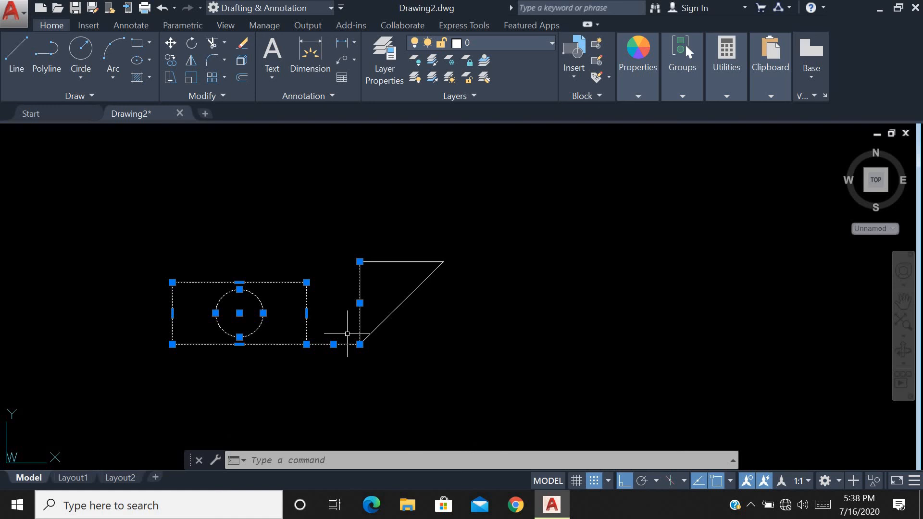
pyautogui.press('Escape')
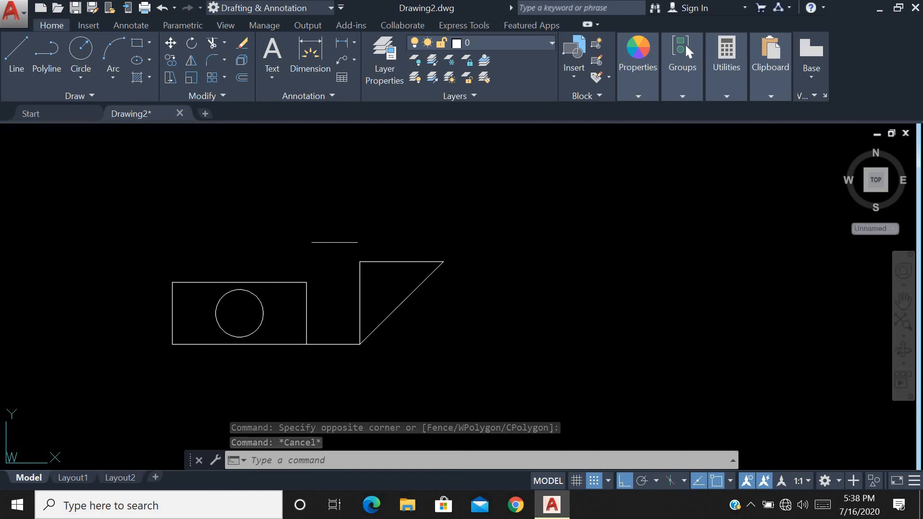
# - Crossing-select the rectangle alone and the rectangle together with the circle, clearing the selection each time
pyautogui.click(335, 243)
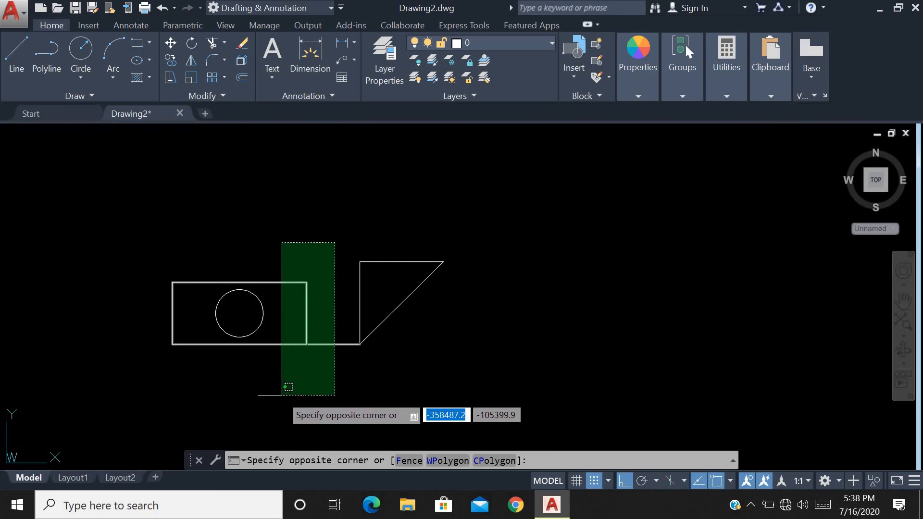
pyautogui.click(303, 324)
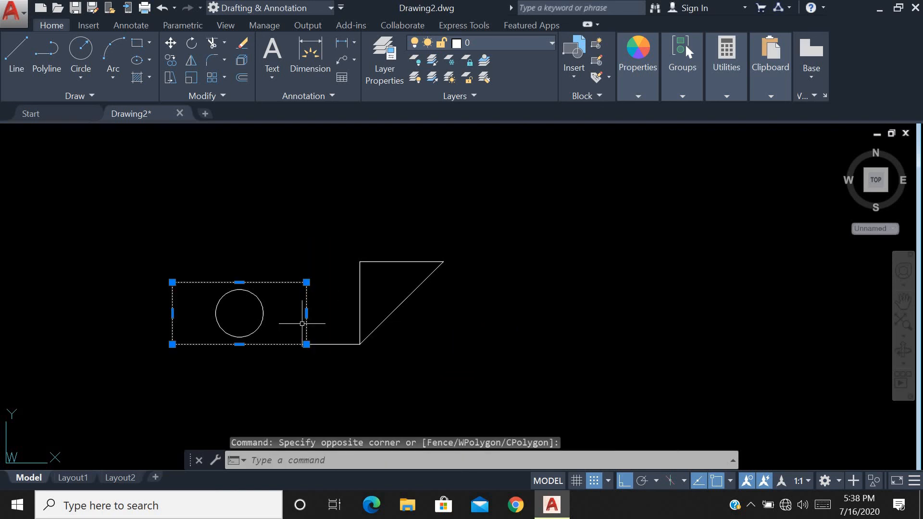
pyautogui.press('Escape')
pyautogui.click(342, 265)
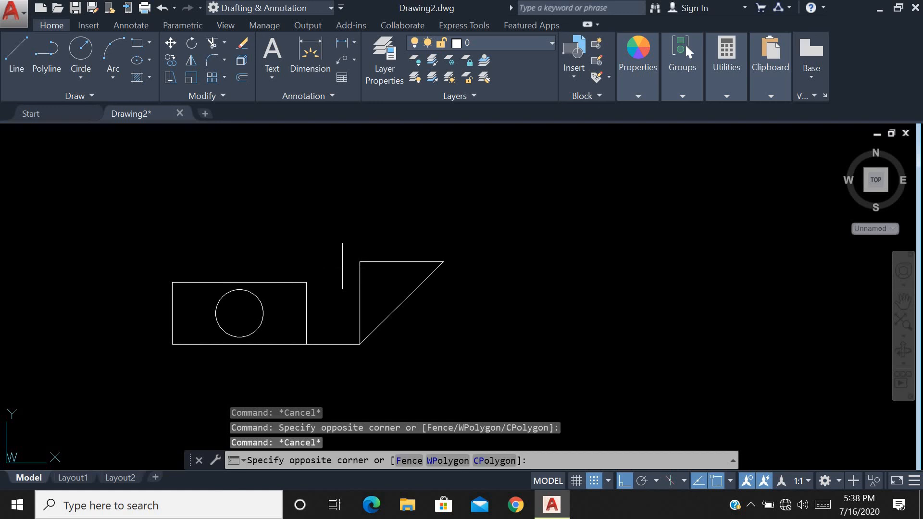
pyautogui.click(270, 311)
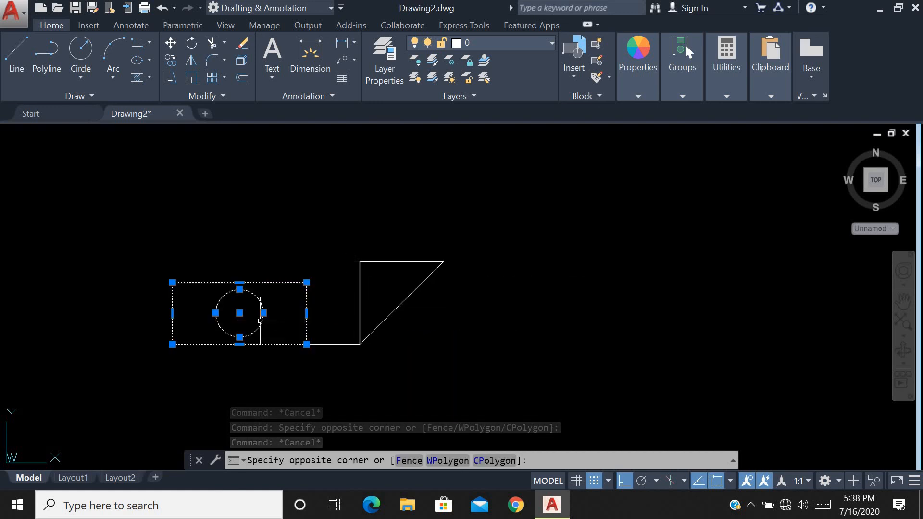
pyautogui.press('Escape')
# - Window-select the rectangle and circle, add the triangle's diagonal with a crossing selection, and clear the selection
pyautogui.click(491, 281)
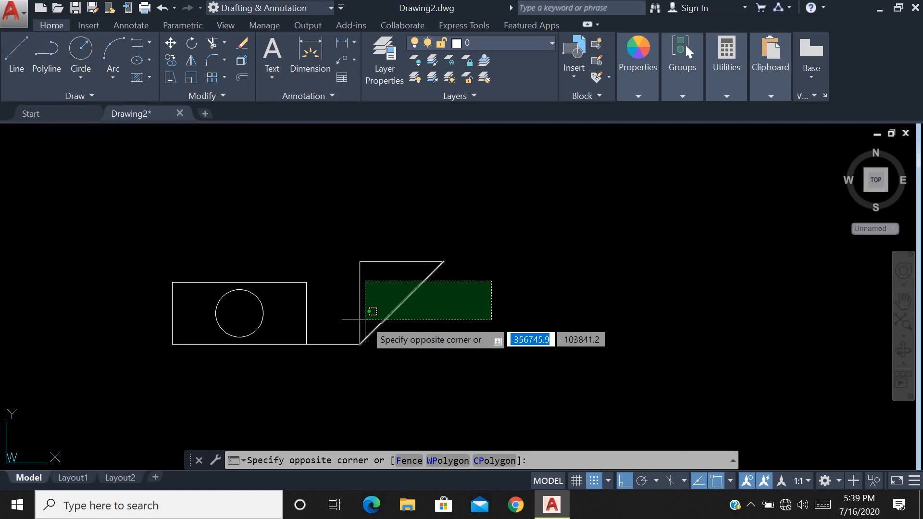
pyautogui.press('Escape')
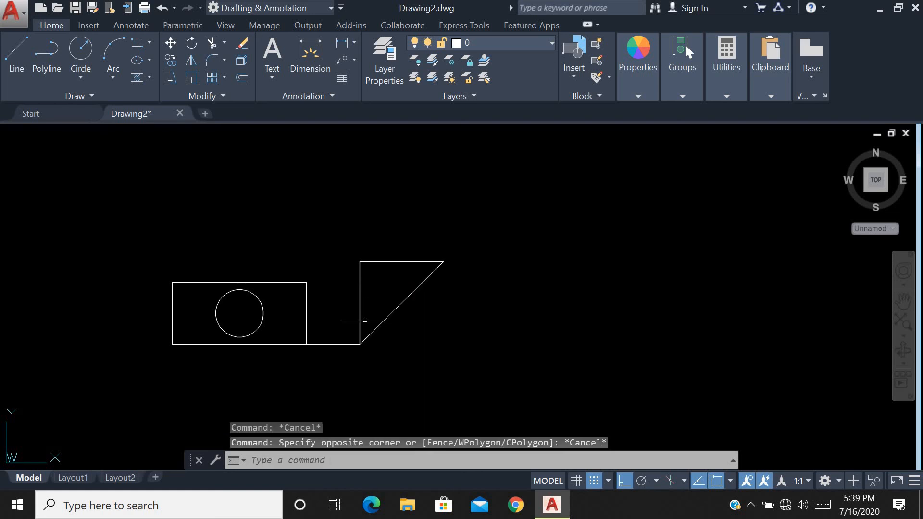
pyautogui.click(117, 251)
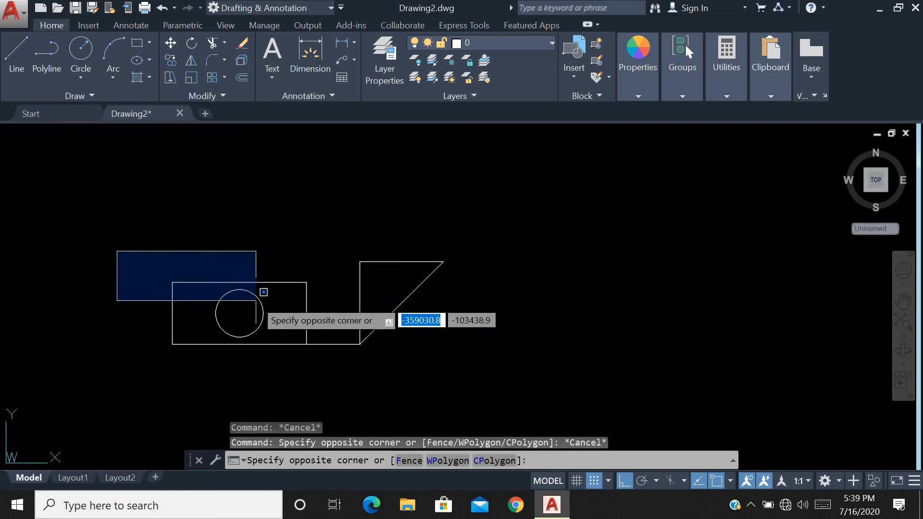
pyautogui.click(314, 354)
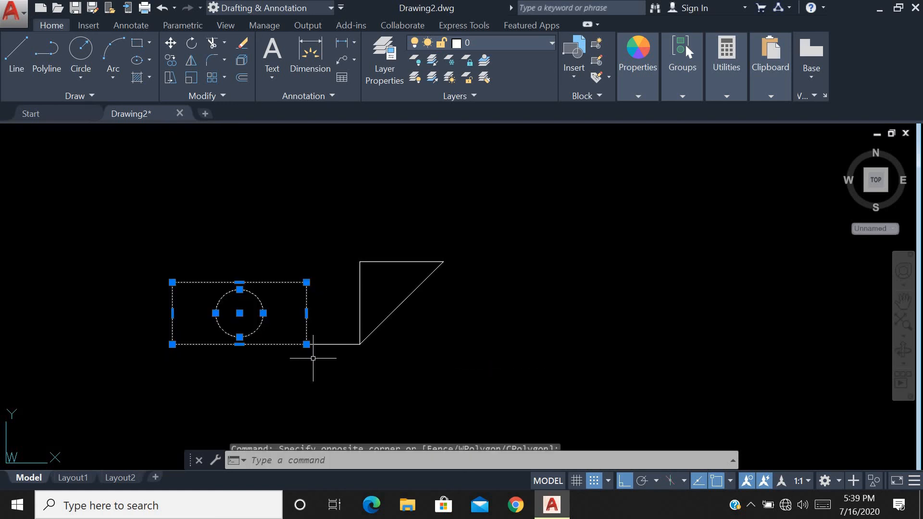
pyautogui.click(466, 308)
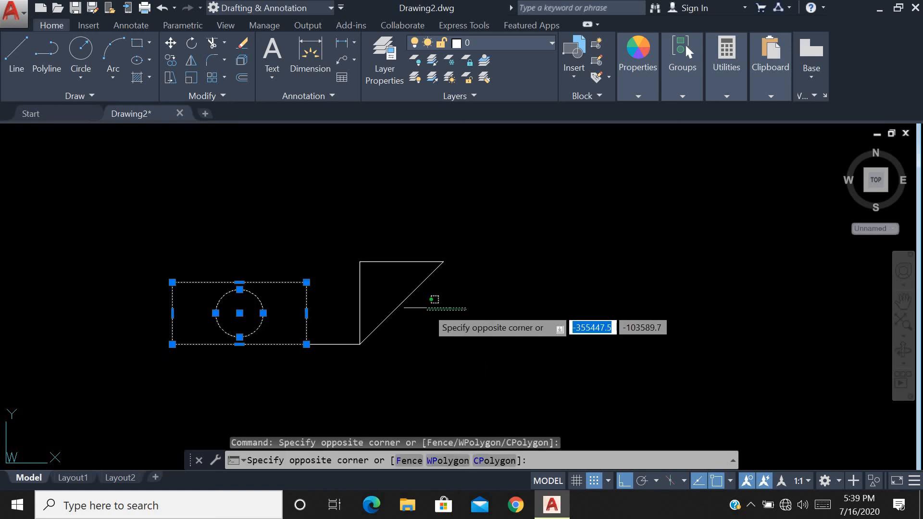
pyautogui.click(397, 306)
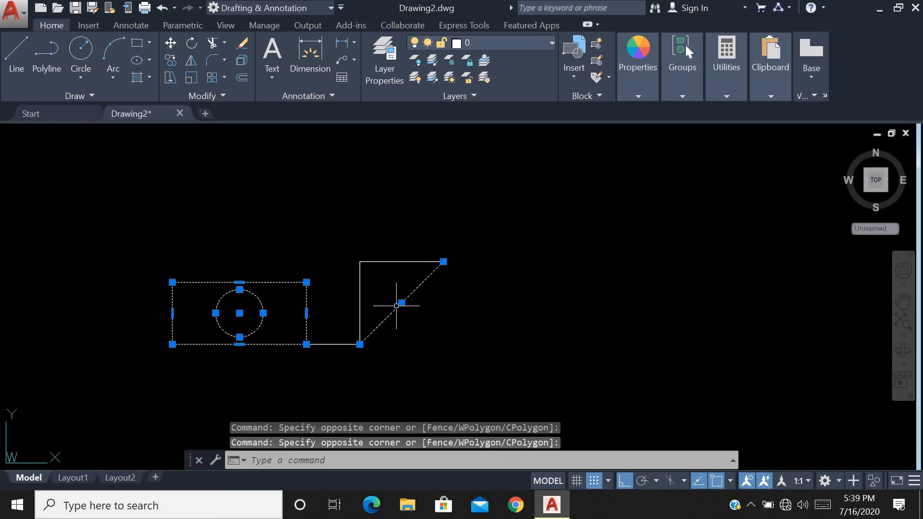
pyautogui.press('Escape')
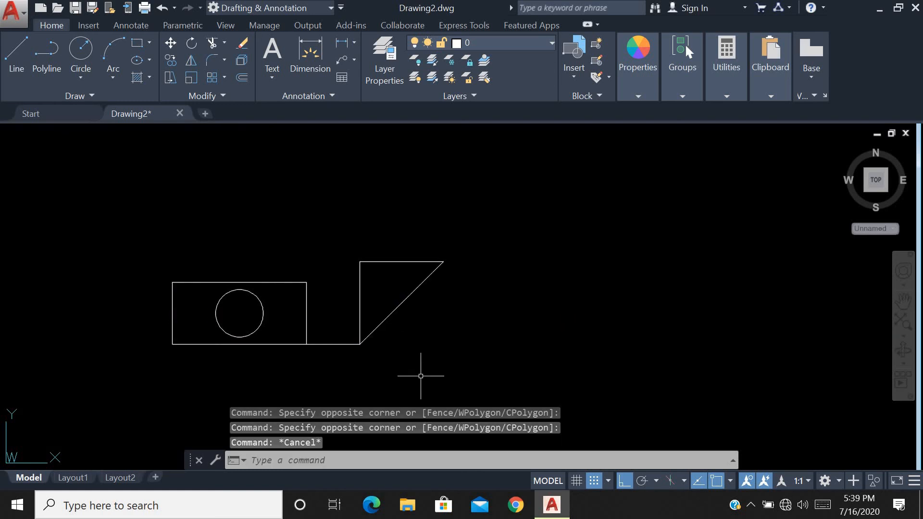
pyautogui.click(456, 320)
pyautogui.press('Escape')
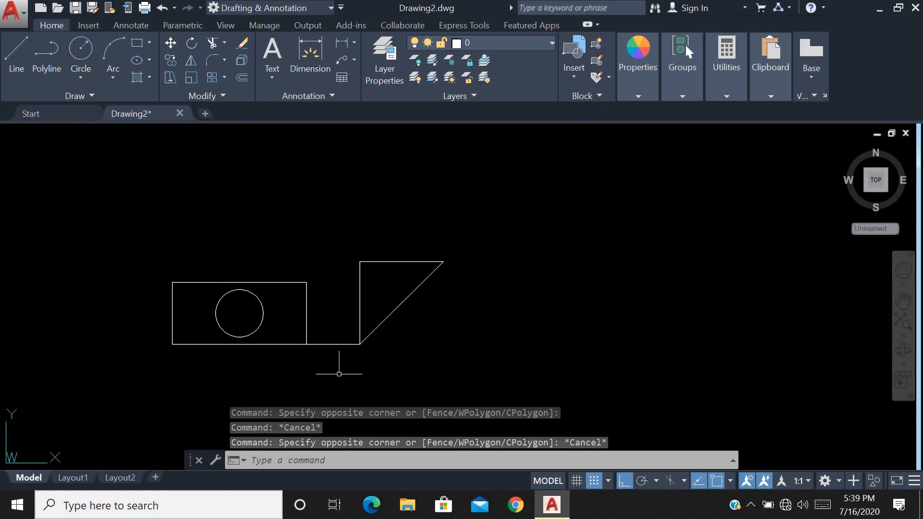
# - Select the rectangle and the triangle's vertical side with a Fence line crossing both, and clear the selection
pyautogui.click(140, 218)
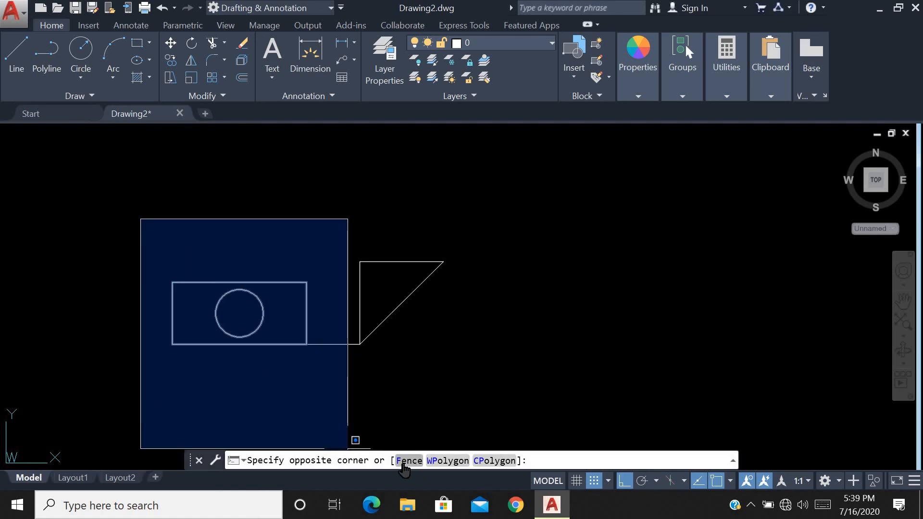
pyautogui.click(403, 462)
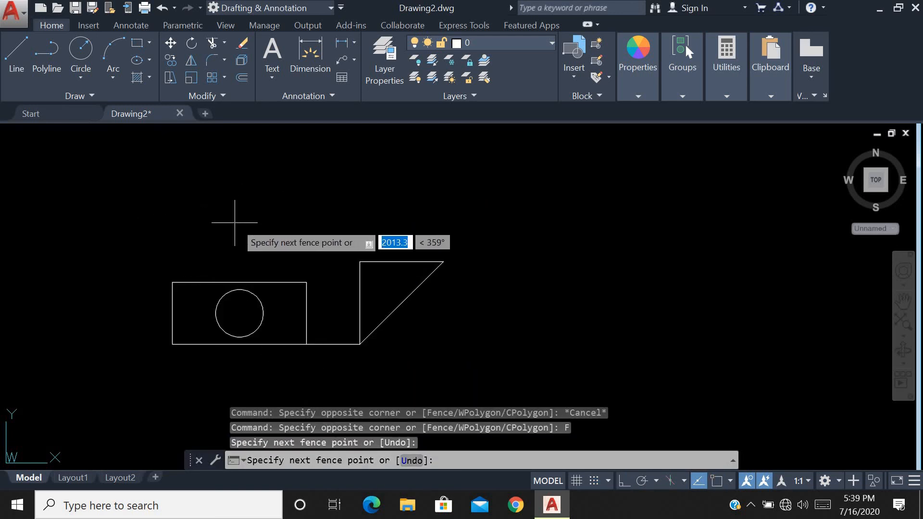
pyautogui.click(193, 310)
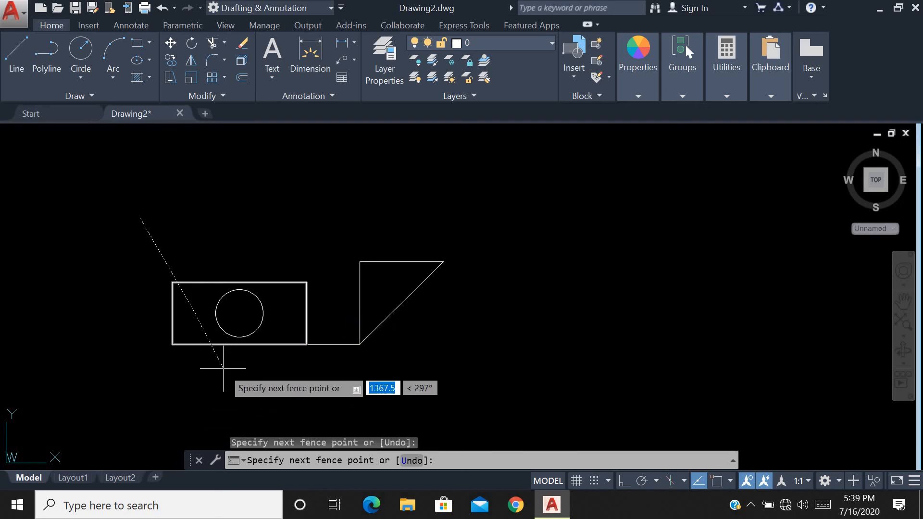
pyautogui.click(344, 330)
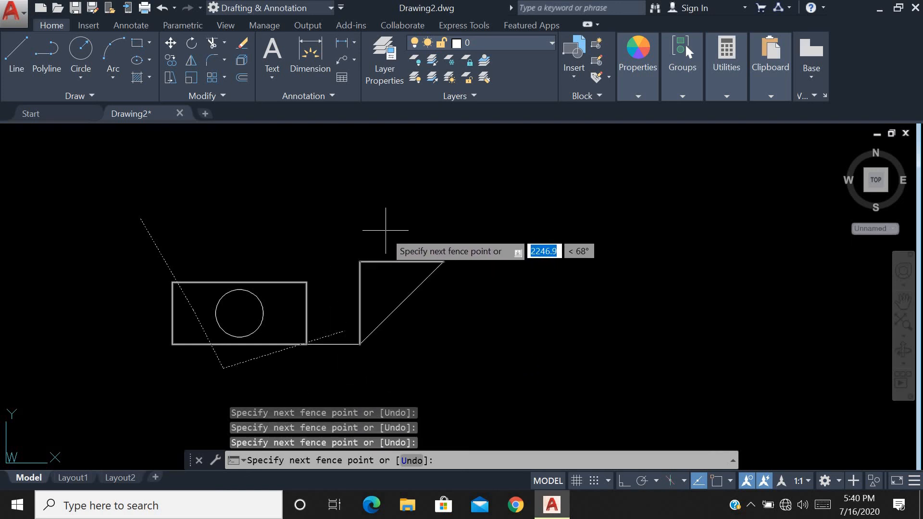
pyautogui.click(376, 286)
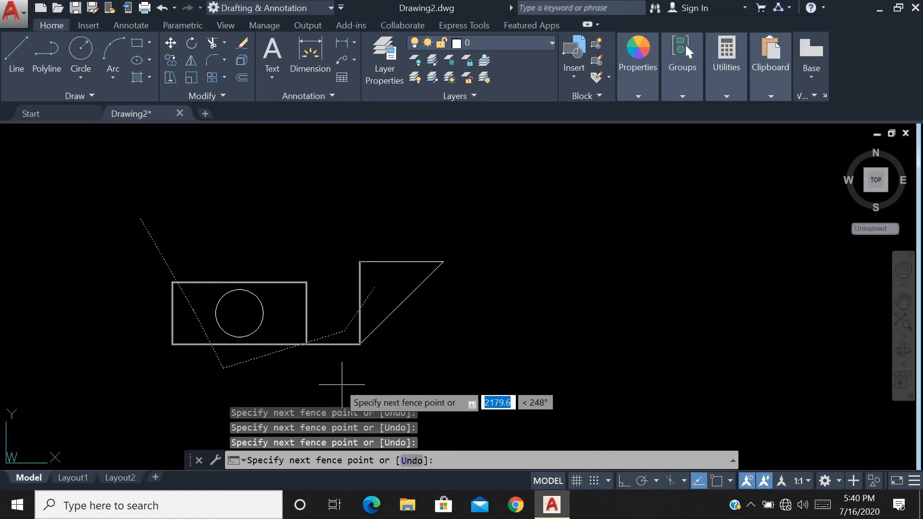
pyautogui.press('Return')
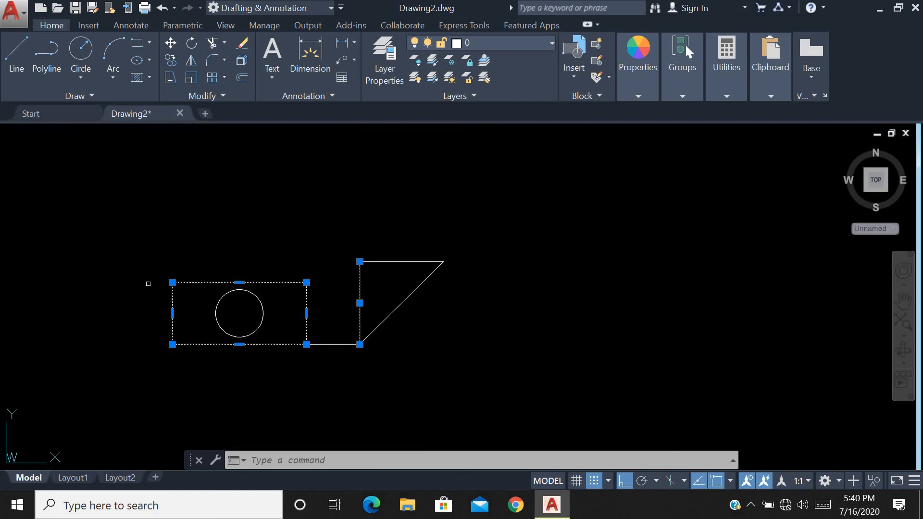
pyautogui.click(145, 244)
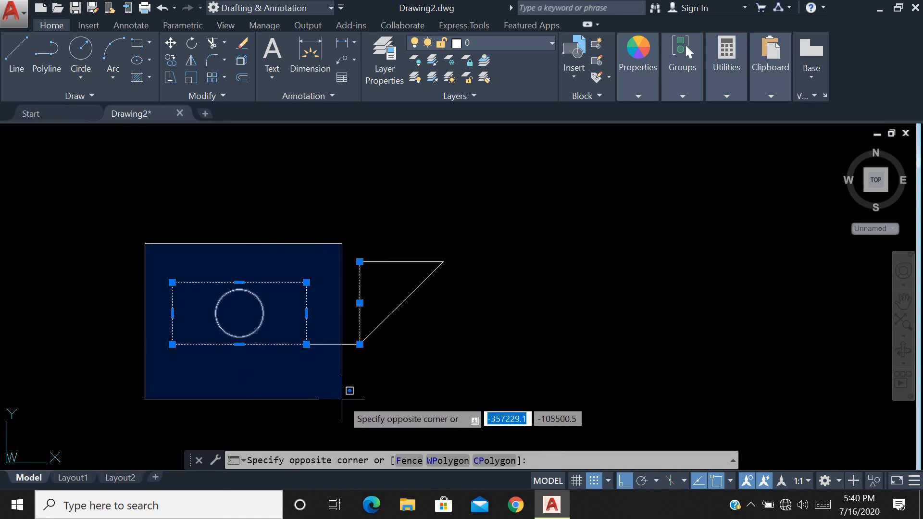
pyautogui.press('Escape')
pyautogui.press('Escape')
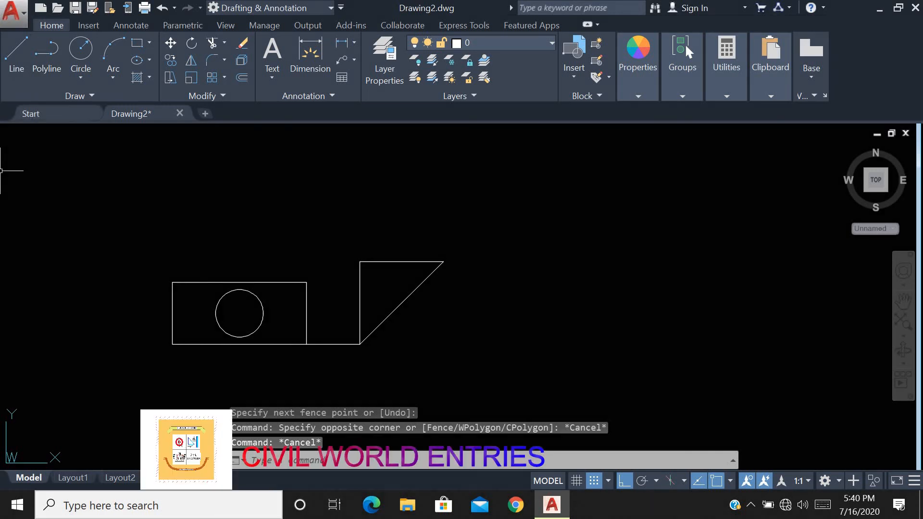
# - Select the rectangle and the triangle's diagonal with a Fence routed above the shapes and back across the diagonal, and clear the selection
pyautogui.click(134, 246)
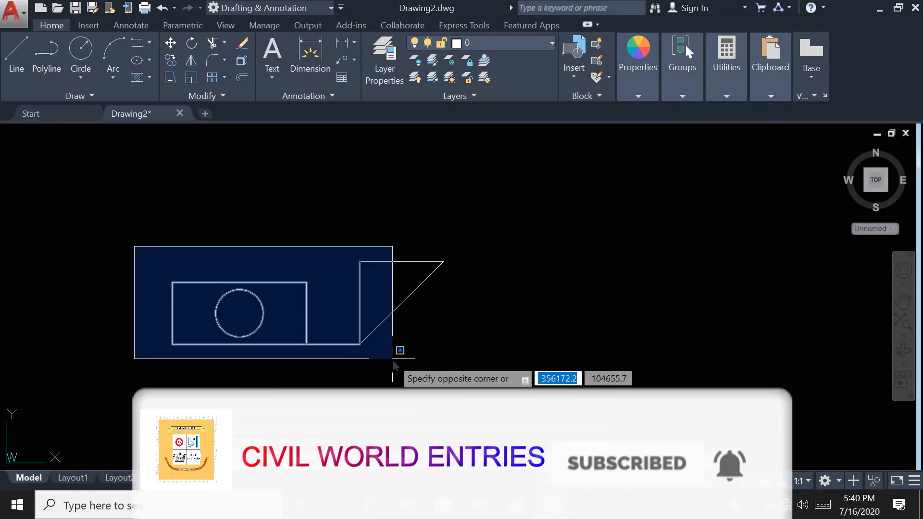
pyautogui.write('F')
pyautogui.press('Return')
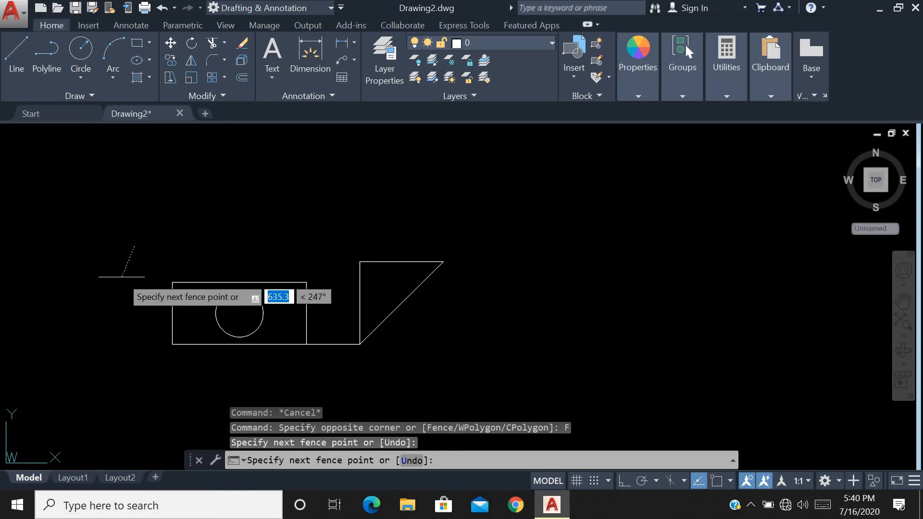
pyautogui.click(176, 300)
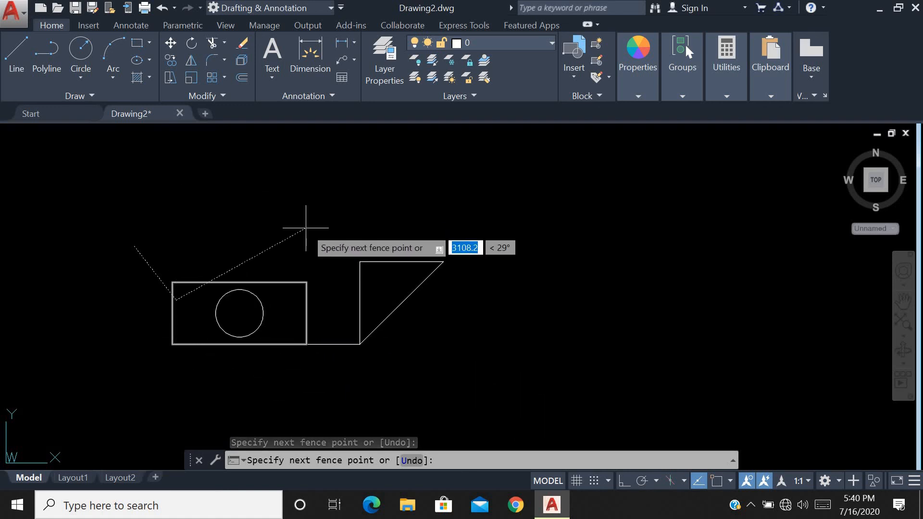
pyautogui.click(258, 237)
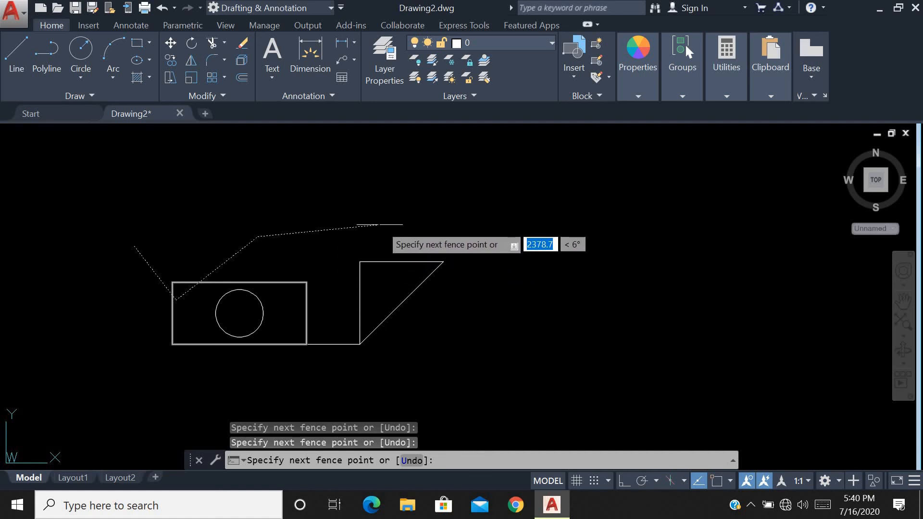
pyautogui.click(470, 233)
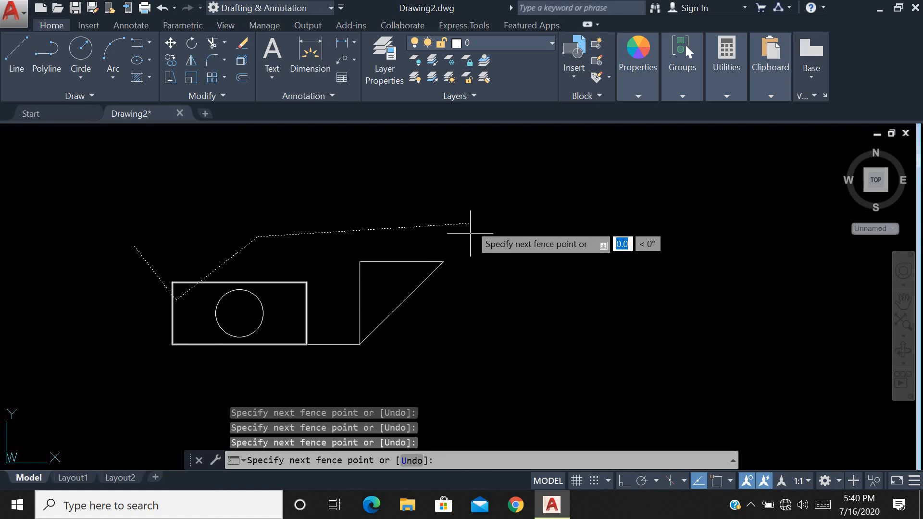
pyautogui.click(473, 361)
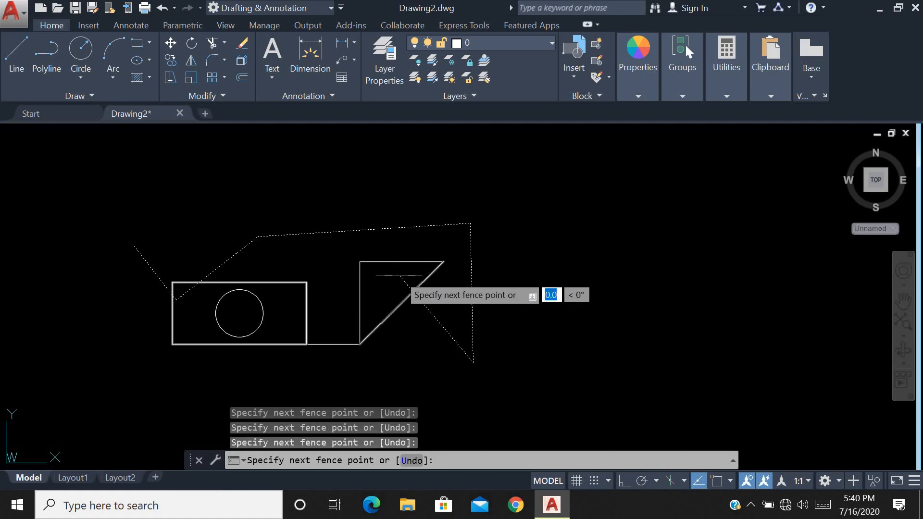
pyautogui.press('Return')
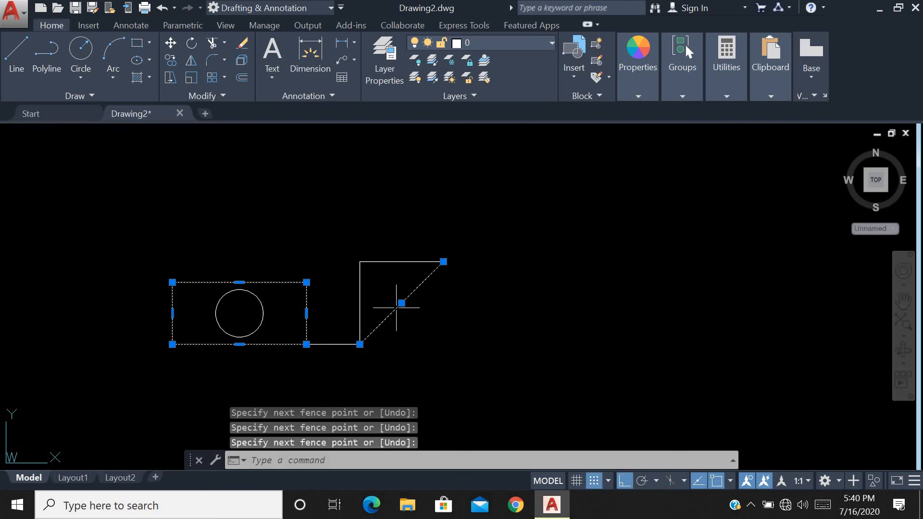
pyautogui.press('Escape')
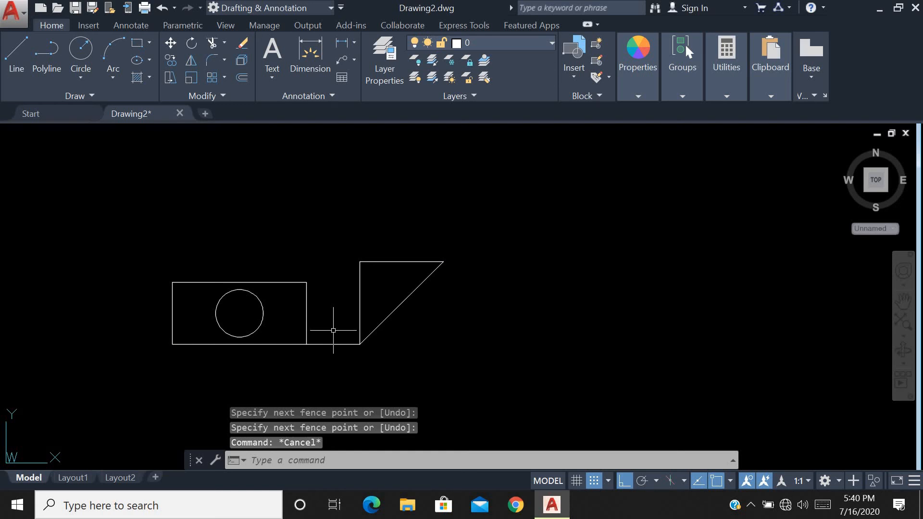
# - Select the rectangle, circle and the triangle's horizontal and diagonal sides with a Fence starting inside the rectangle, and clear the selection
pyautogui.click(188, 294)
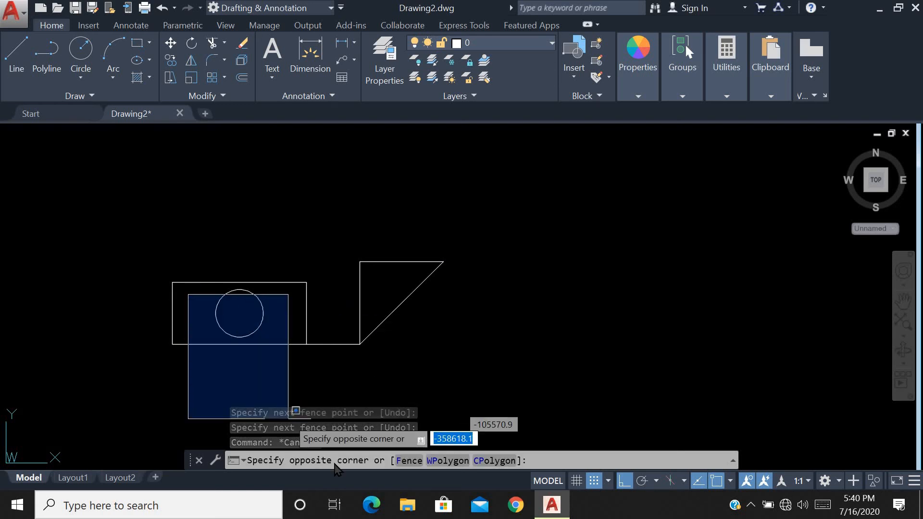
pyautogui.write('F')
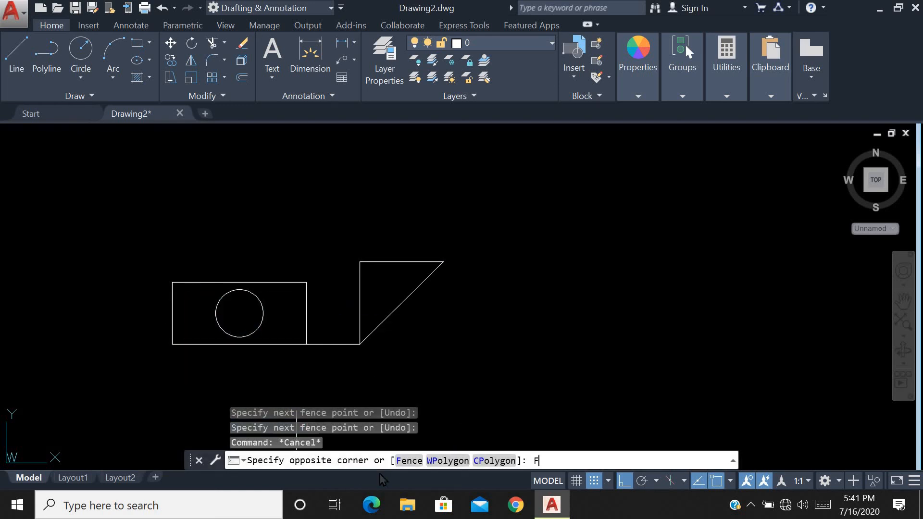
pyautogui.press('Return')
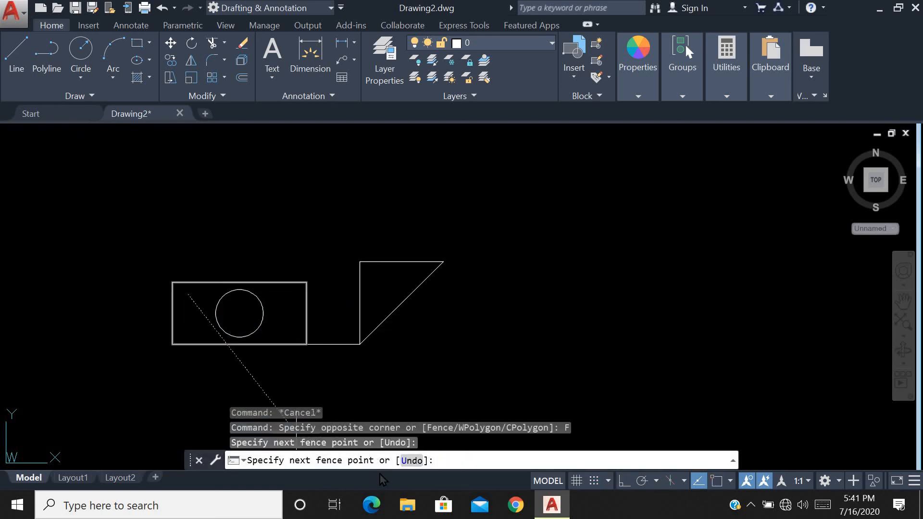
pyautogui.click(238, 308)
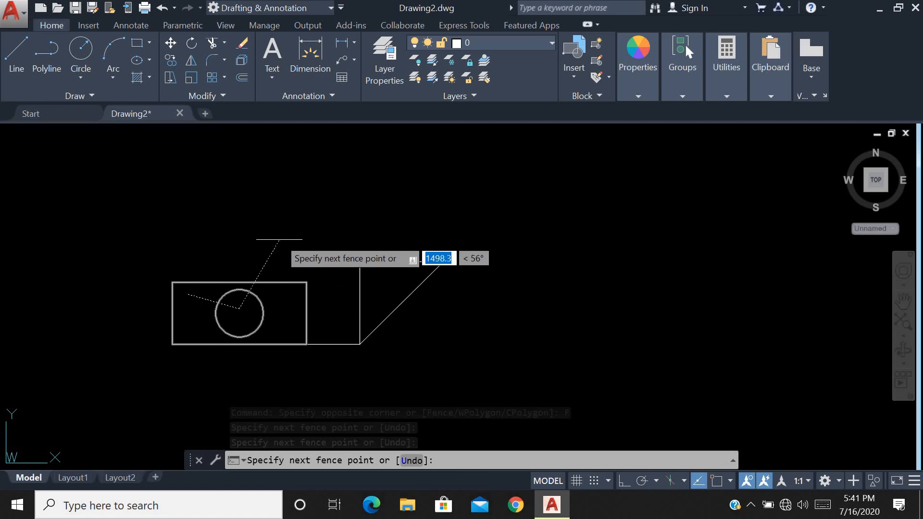
pyautogui.click(299, 191)
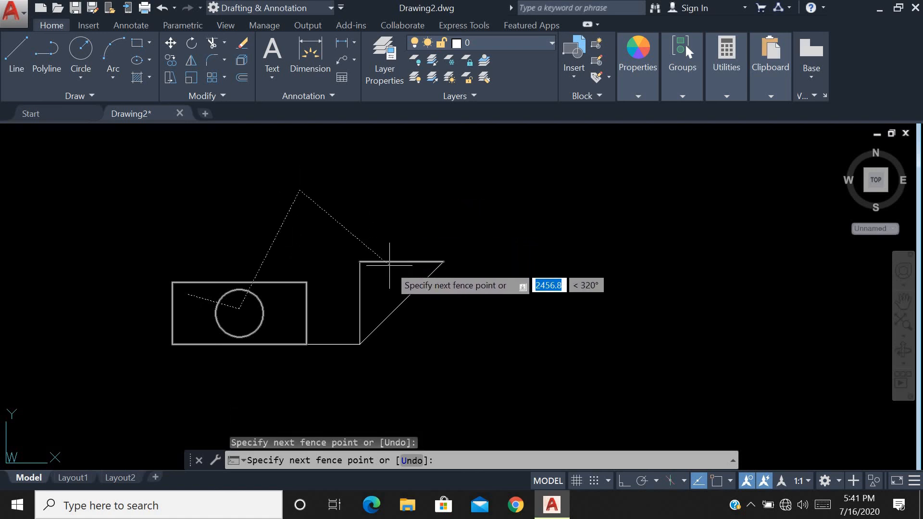
pyautogui.click(389, 264)
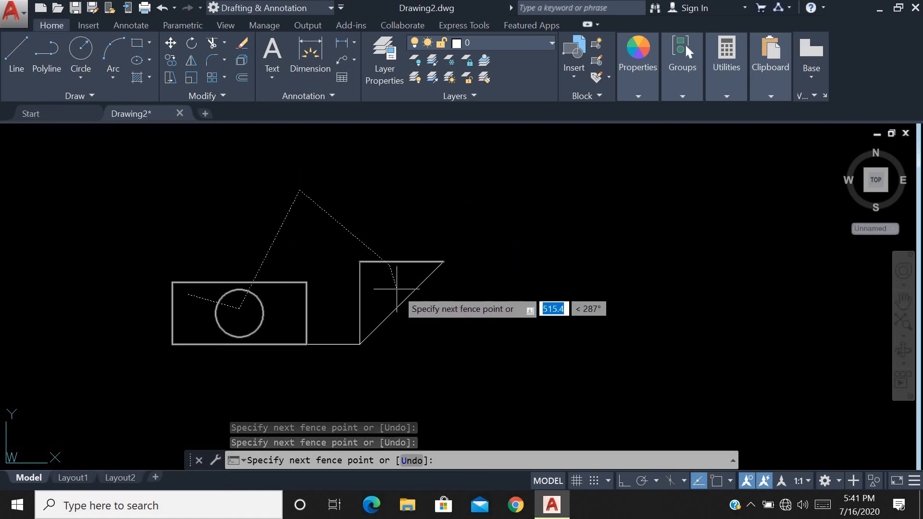
pyautogui.click(426, 351)
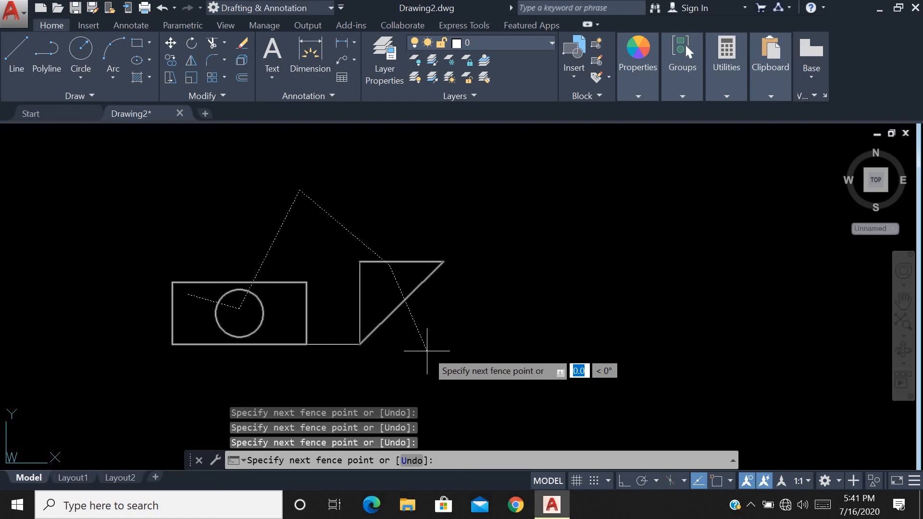
pyautogui.press('Return')
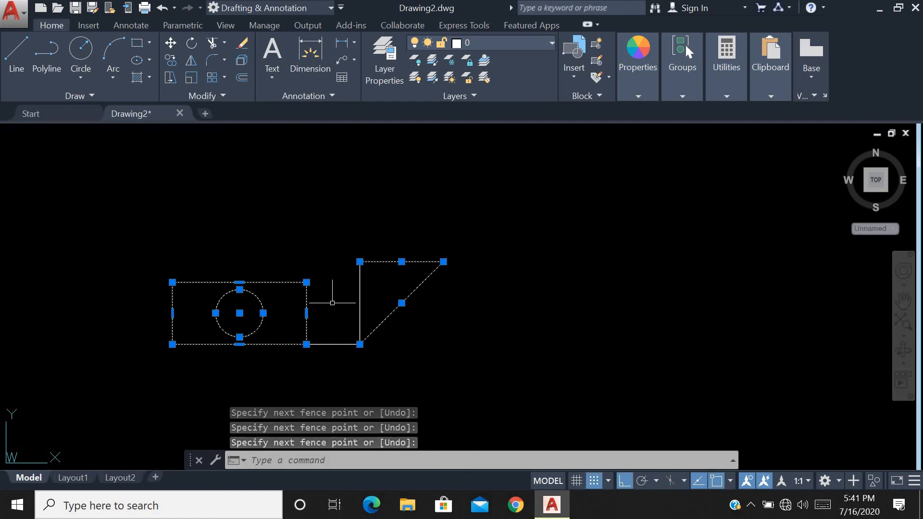
pyautogui.press('Escape')
pyautogui.press('Escape')
pyautogui.scroll(-4, 407, 338)
pyautogui.scroll(2, 407, 338)
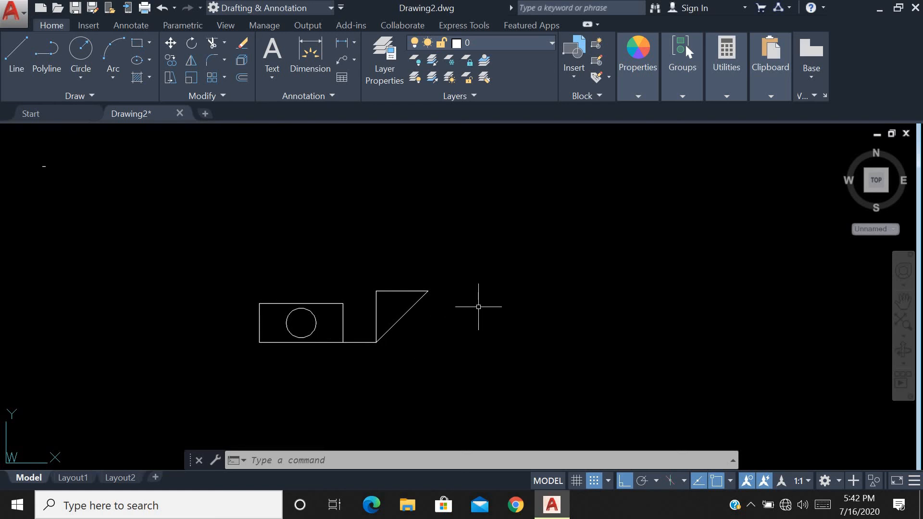
pyautogui.press('Escape')
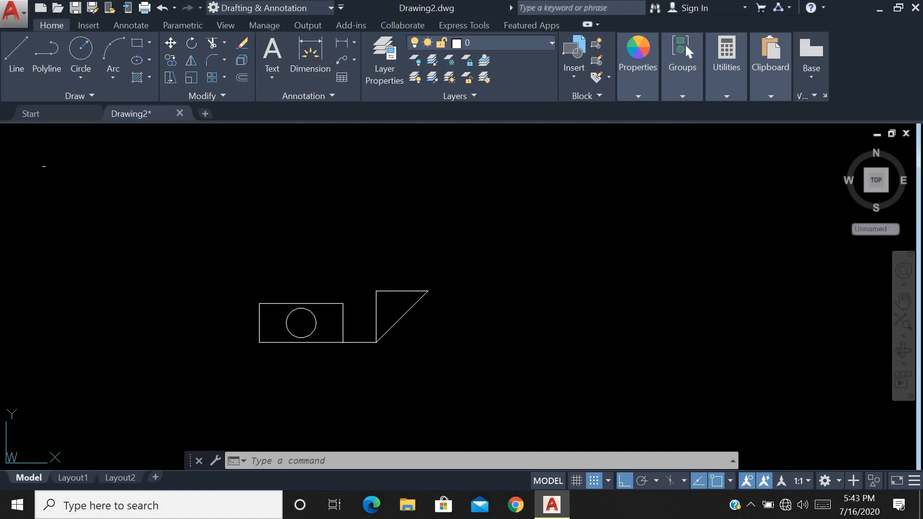
pyautogui.click(249, 255)
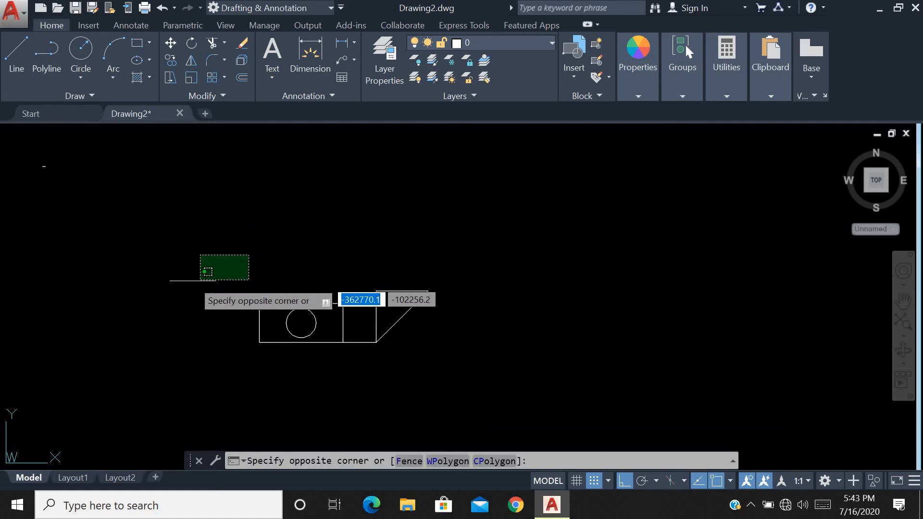
pyautogui.click(176, 282)
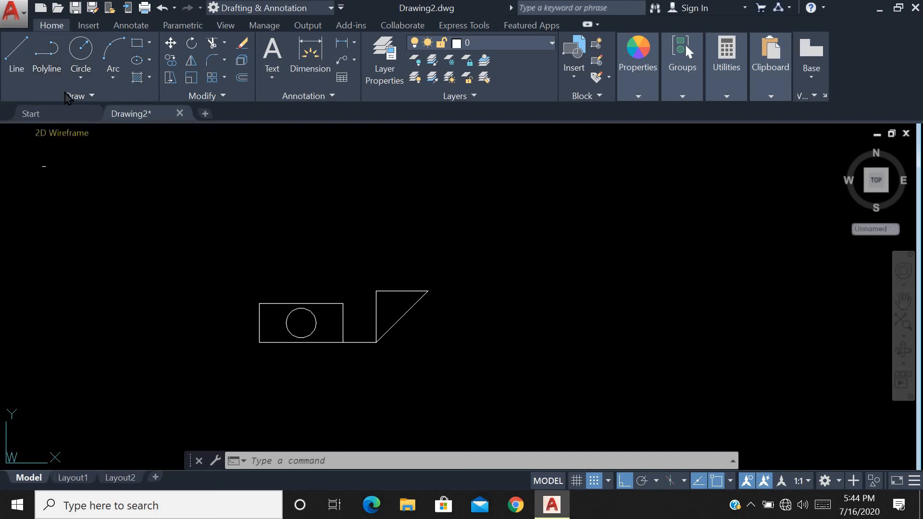
# - Start a polyline below and right of the triangle and draw a short horizontal arrowhead segment widening from 0 to 100
pyautogui.click(47, 53)
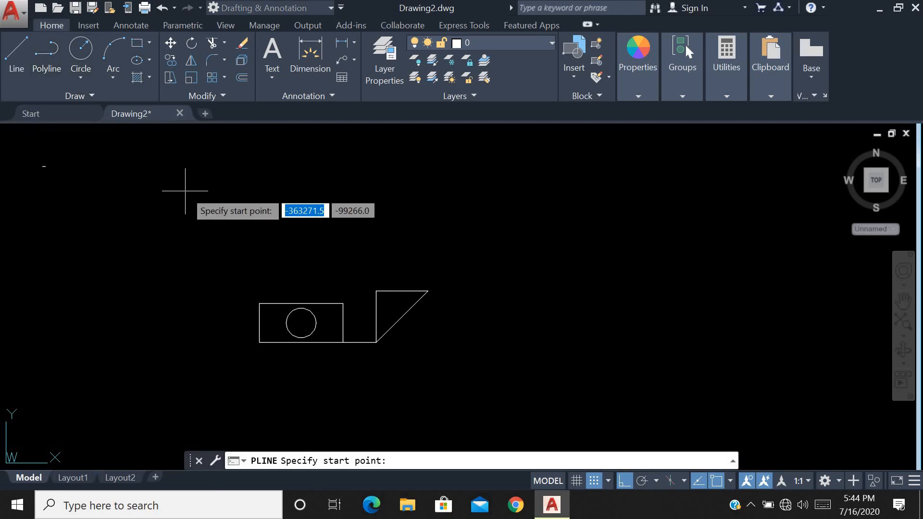
pyautogui.click(431, 377)
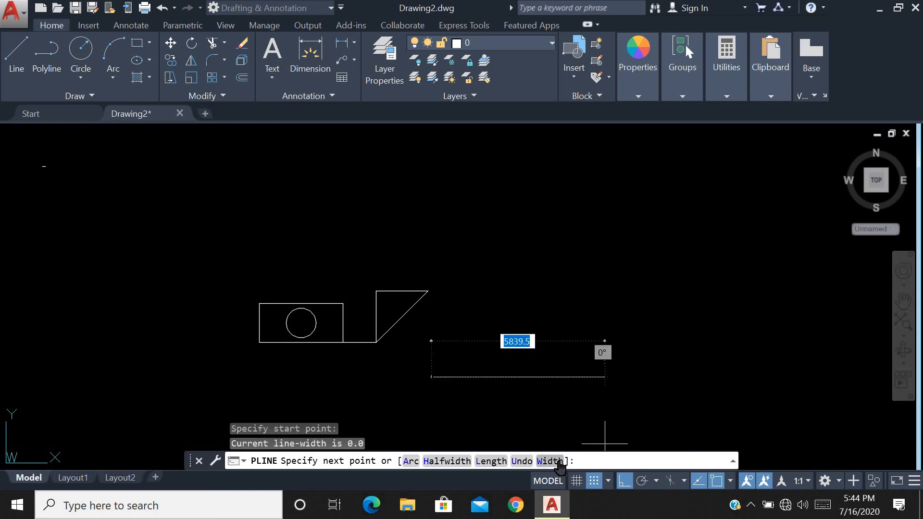
pyautogui.click(558, 460)
pyautogui.write('0')
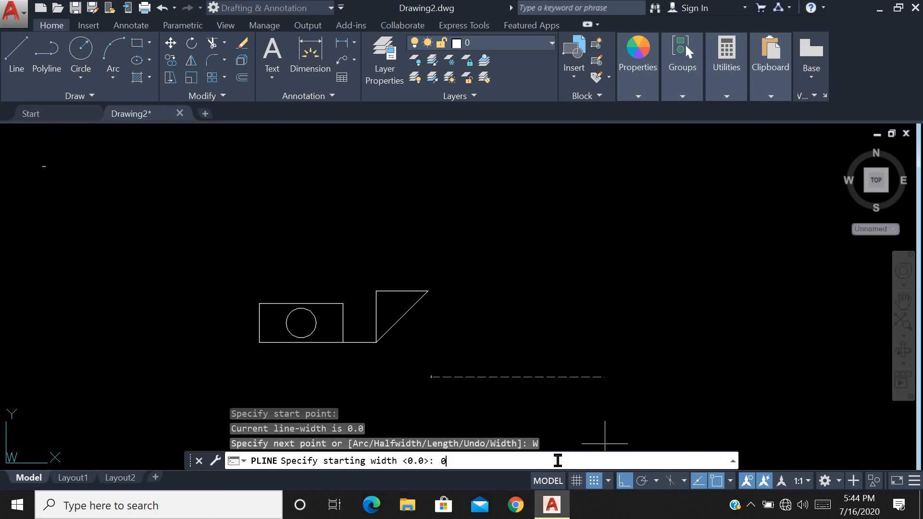
pyautogui.press('Return')
pyautogui.write('100')
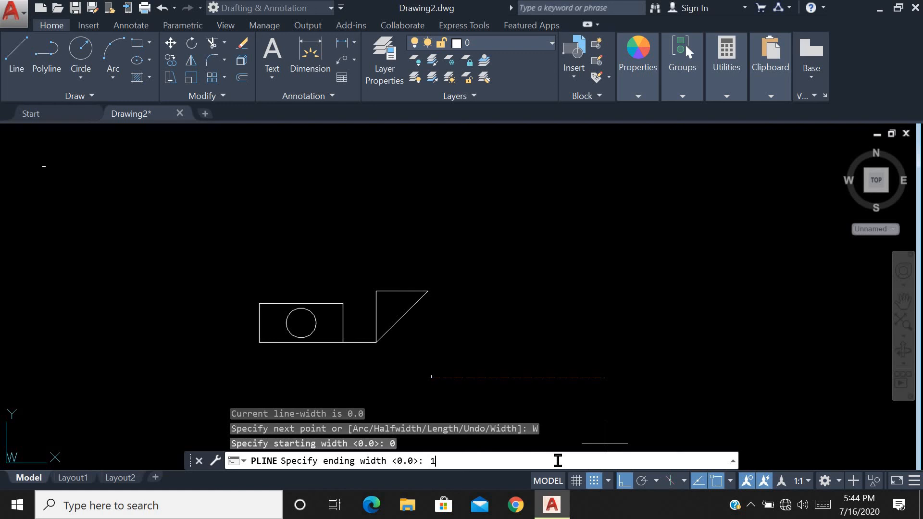
pyautogui.press('Return')
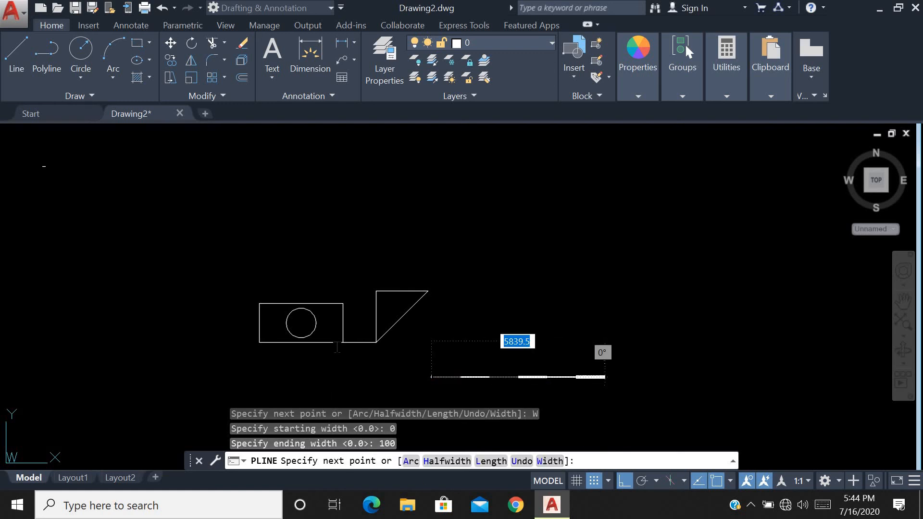
pyautogui.click(474, 366)
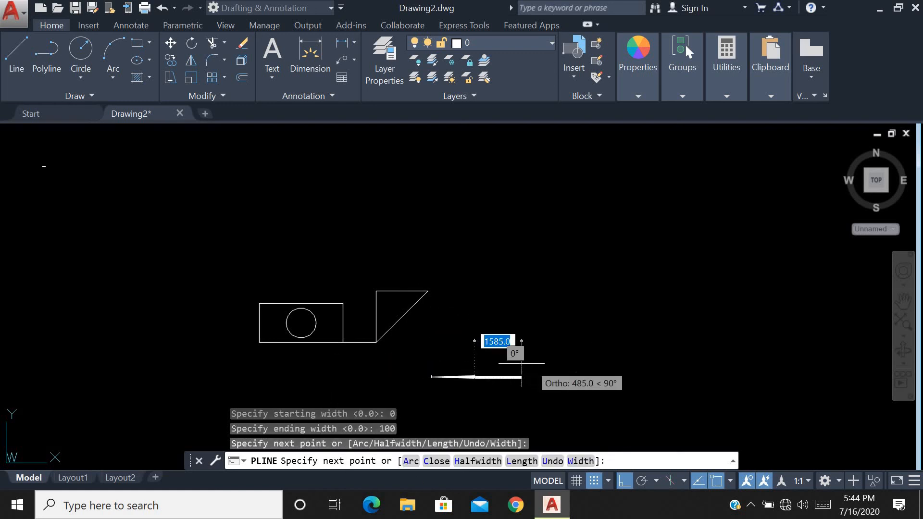
# - Continue the polyline horizontally to the right as a straight arrow shaft with starting and ending widths of 50
pyautogui.click(587, 462)
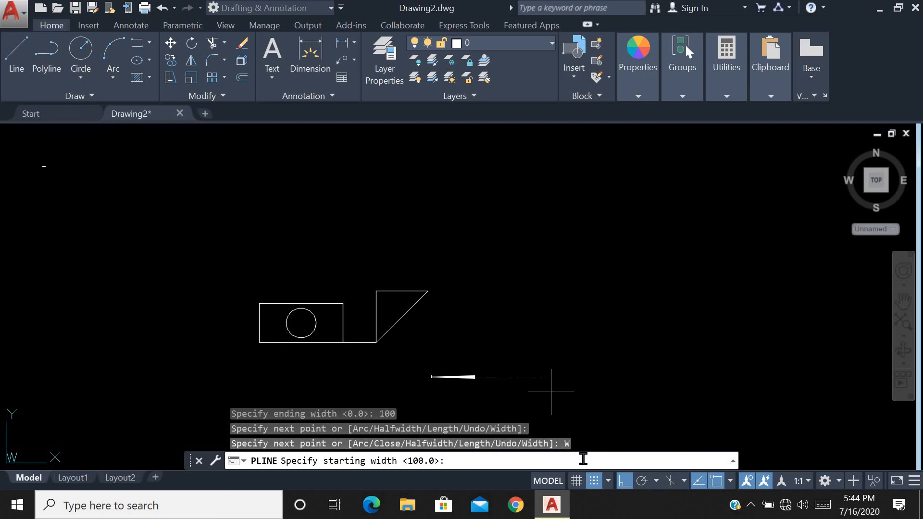
pyautogui.write('50')
pyautogui.press('Return')
pyautogui.write('50')
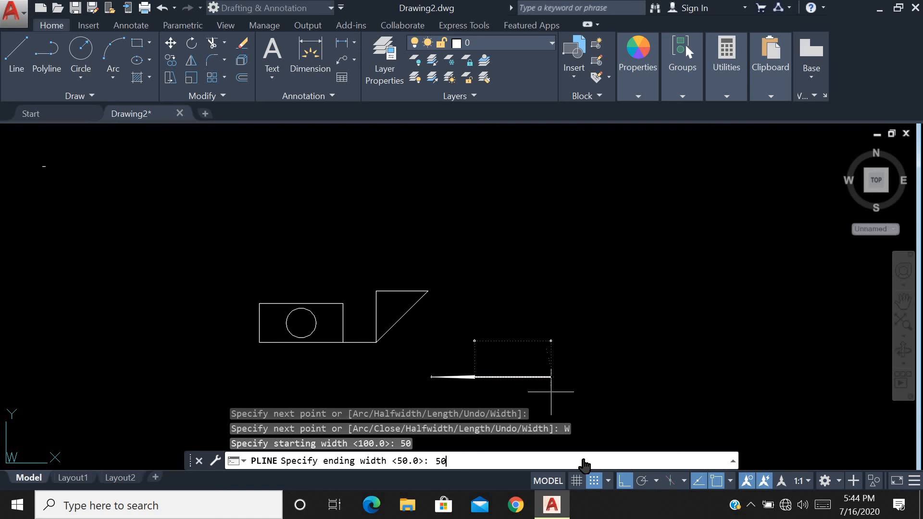
pyautogui.press('Return')
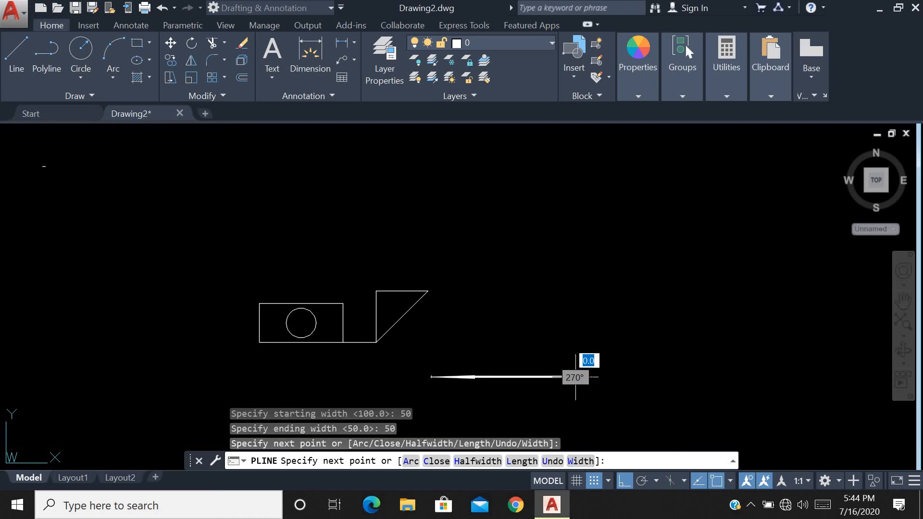
# - Finish the double-headed arrow with a horizontal polyline segment tapering from starting width 100 to ending width 0, and end the polyline
pyautogui.click(593, 462)
pyautogui.write('100')
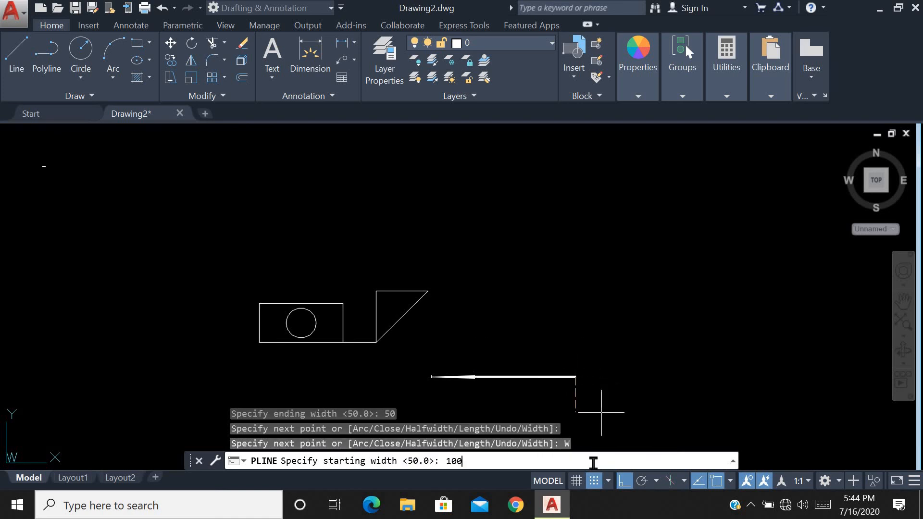
pyautogui.press('Return')
pyautogui.write('0')
pyautogui.press('Return')
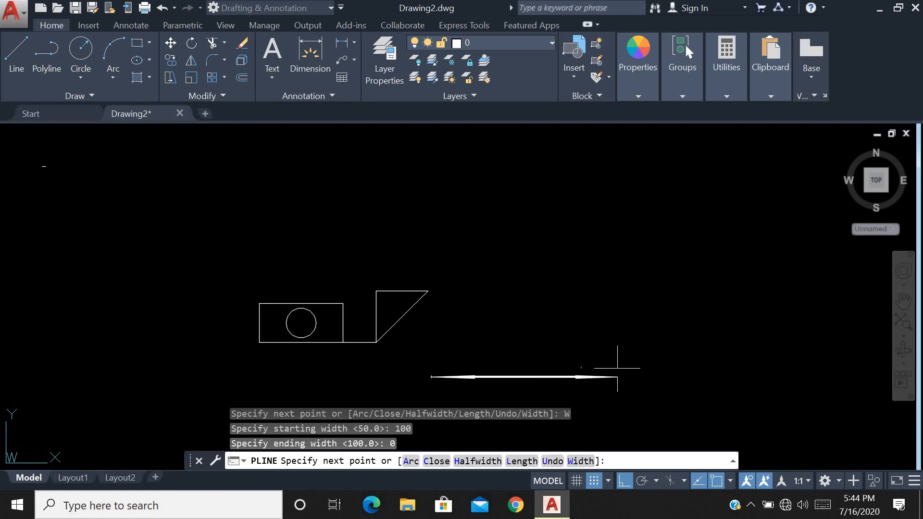
pyautogui.click(615, 365)
pyautogui.press('Escape')
pyautogui.click(632, 375)
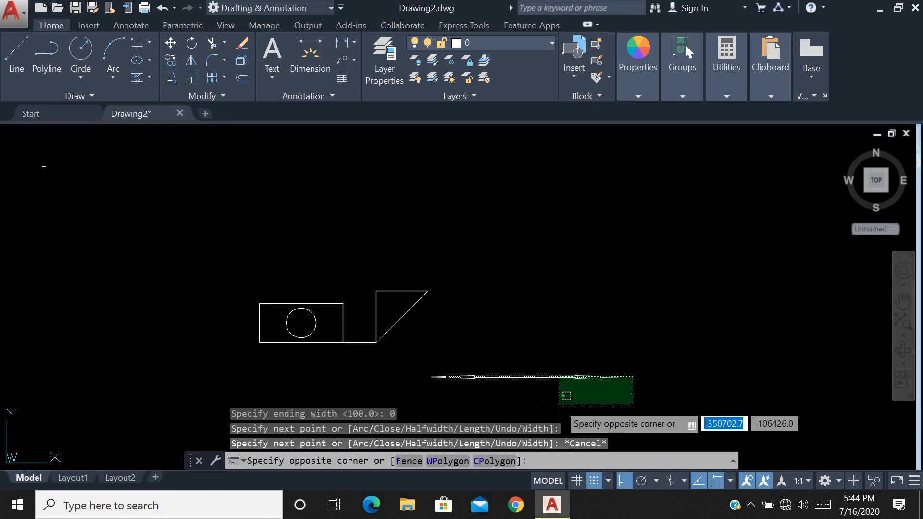
pyautogui.press('Escape')
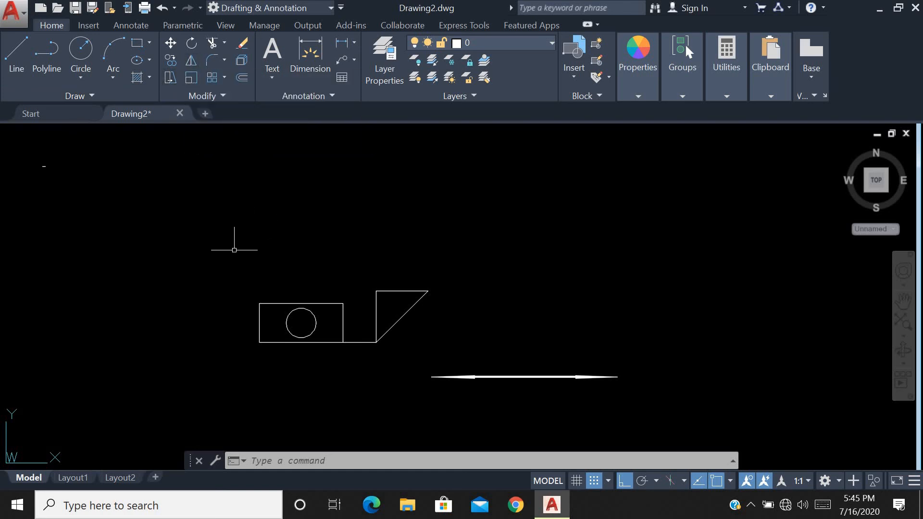
pyautogui.click(231, 264)
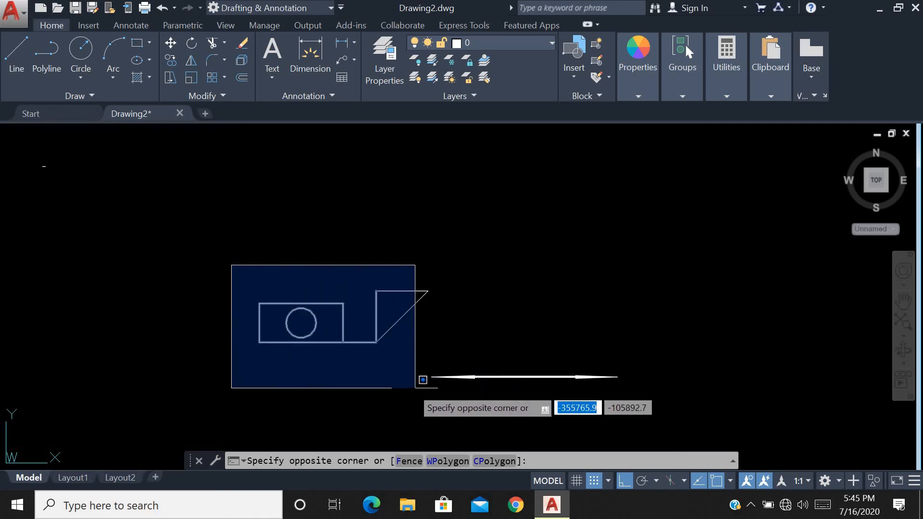
pyautogui.click(220, 310)
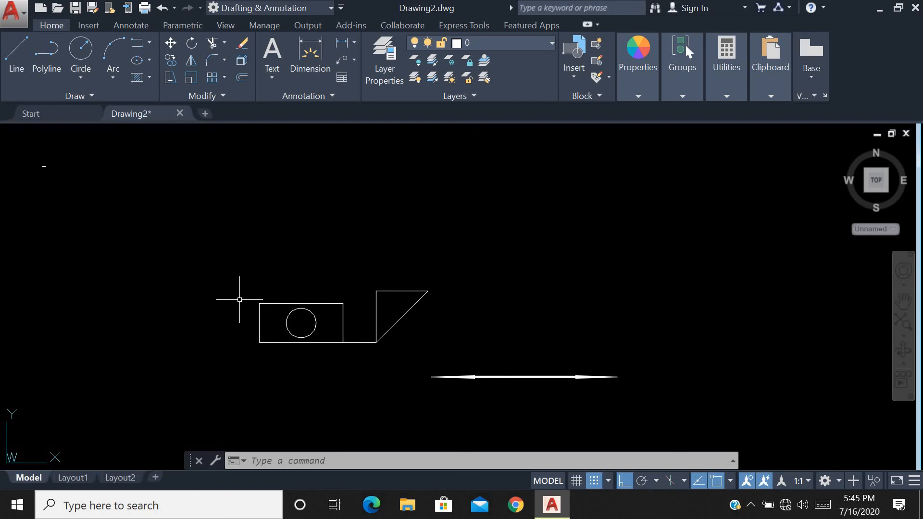
pyautogui.click(262, 266)
pyautogui.click(252, 277)
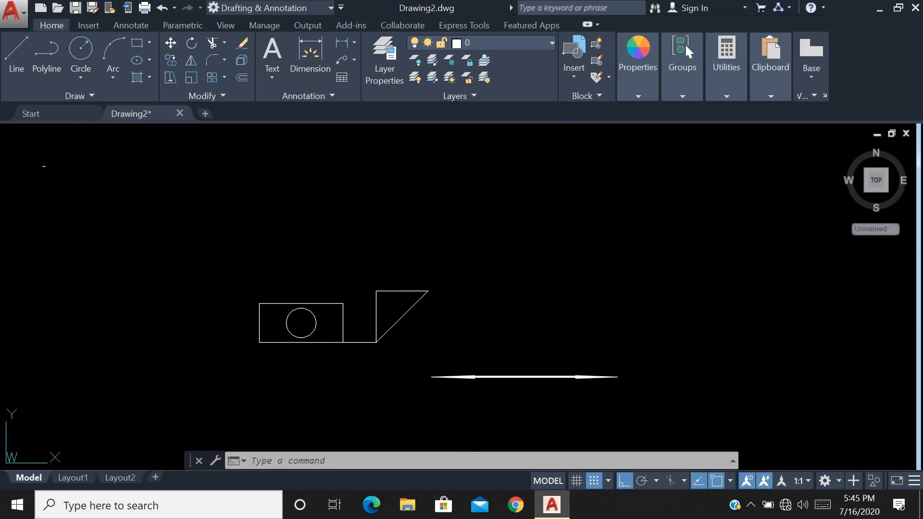